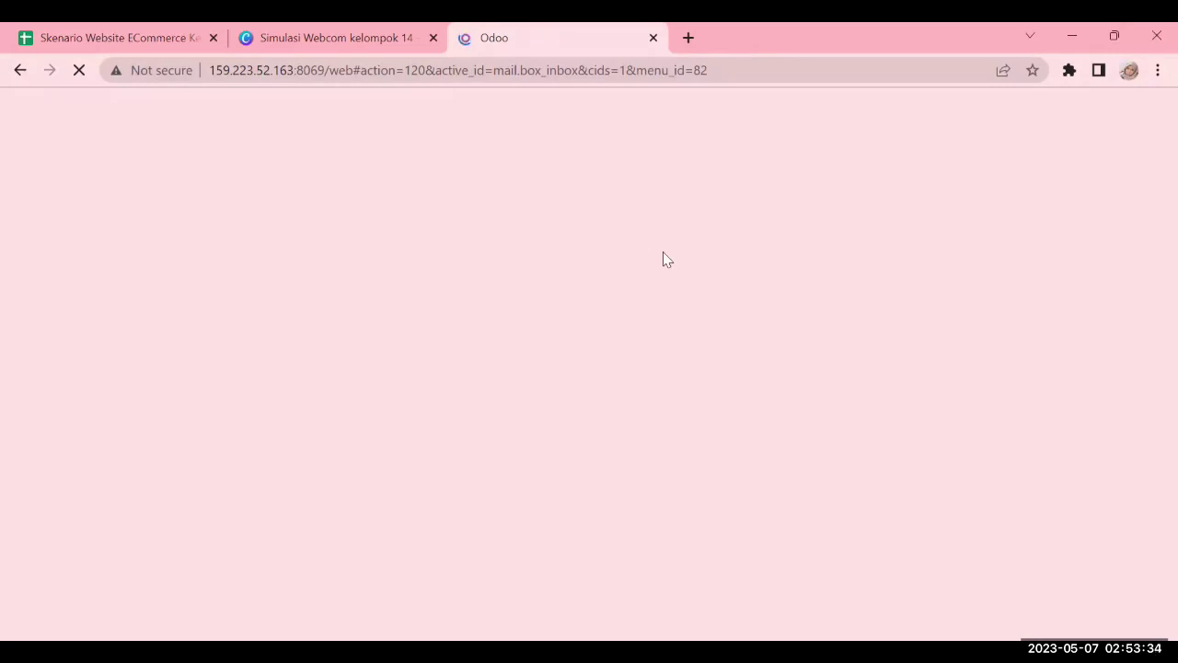
Glance over the group's Canva slides twice, ending back on Odoo's Discuss inbox
click(387, 33)
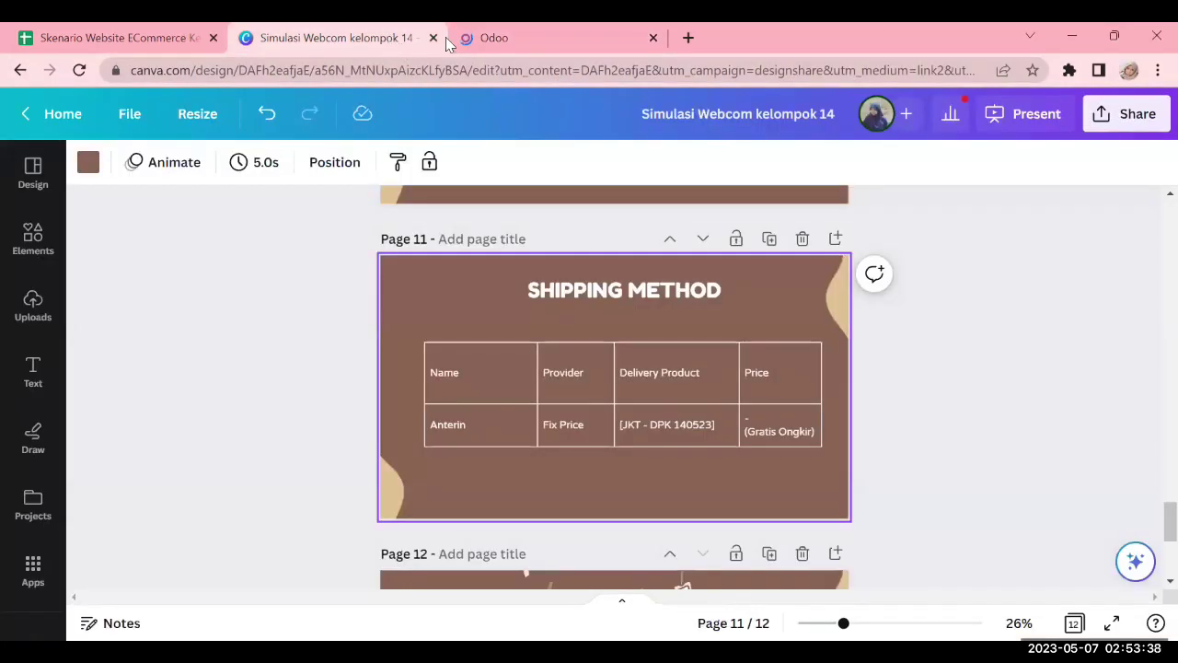
scroll(889, 304, up, 5)
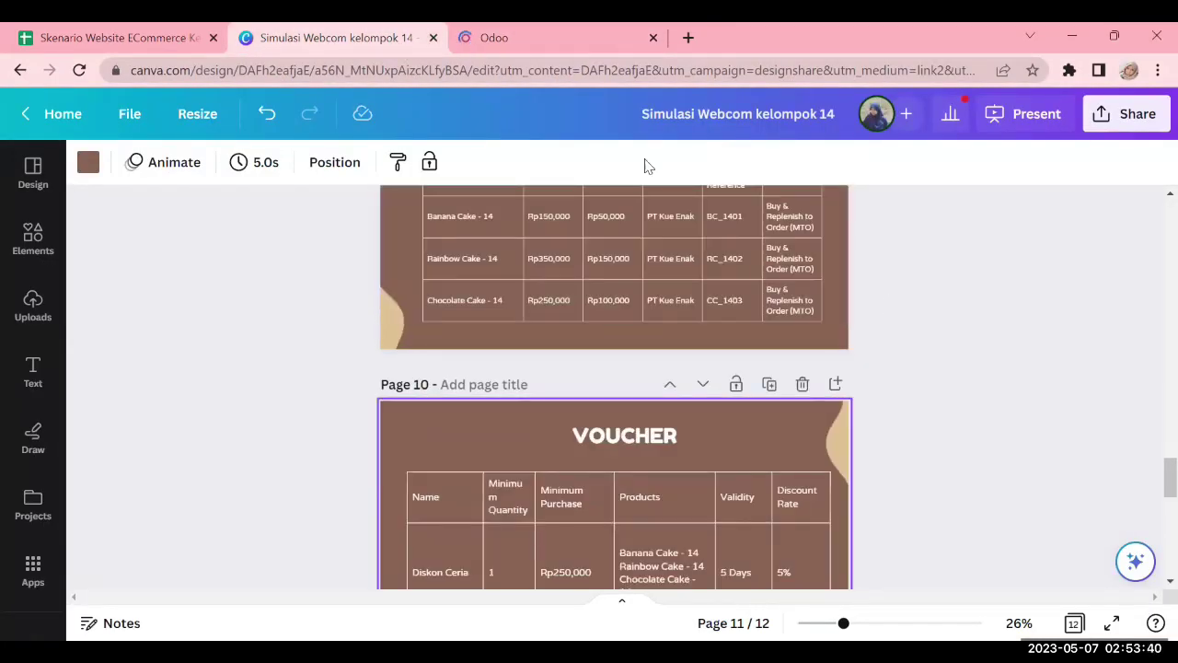
click(538, 30)
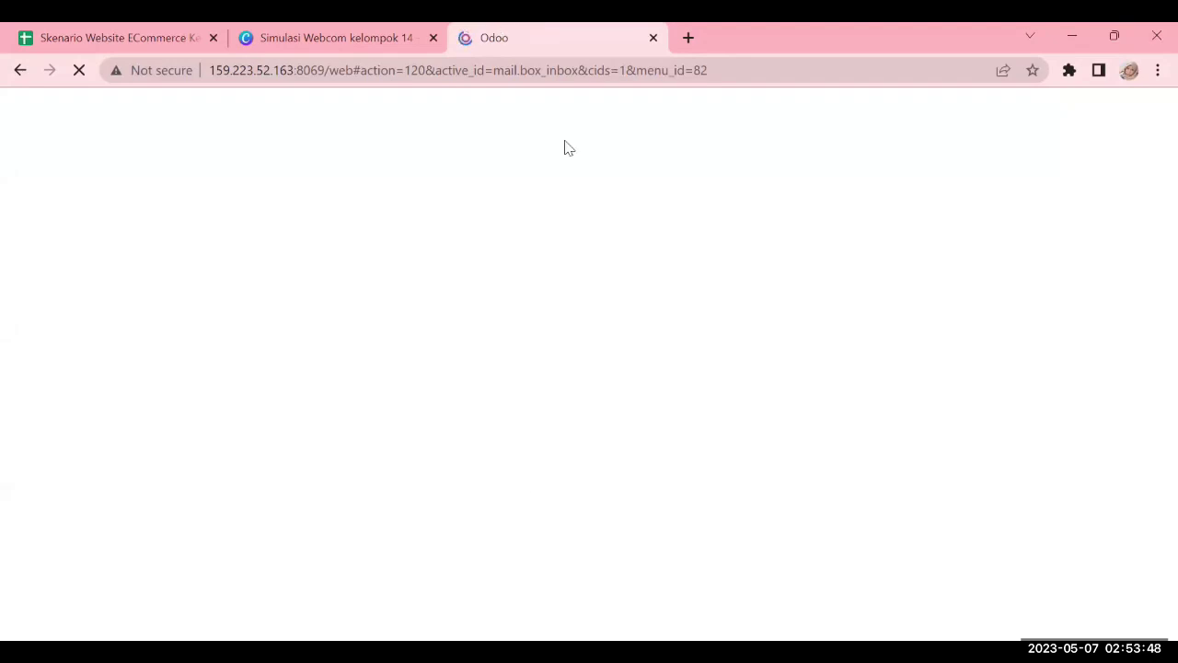
click(389, 31)
click(502, 29)
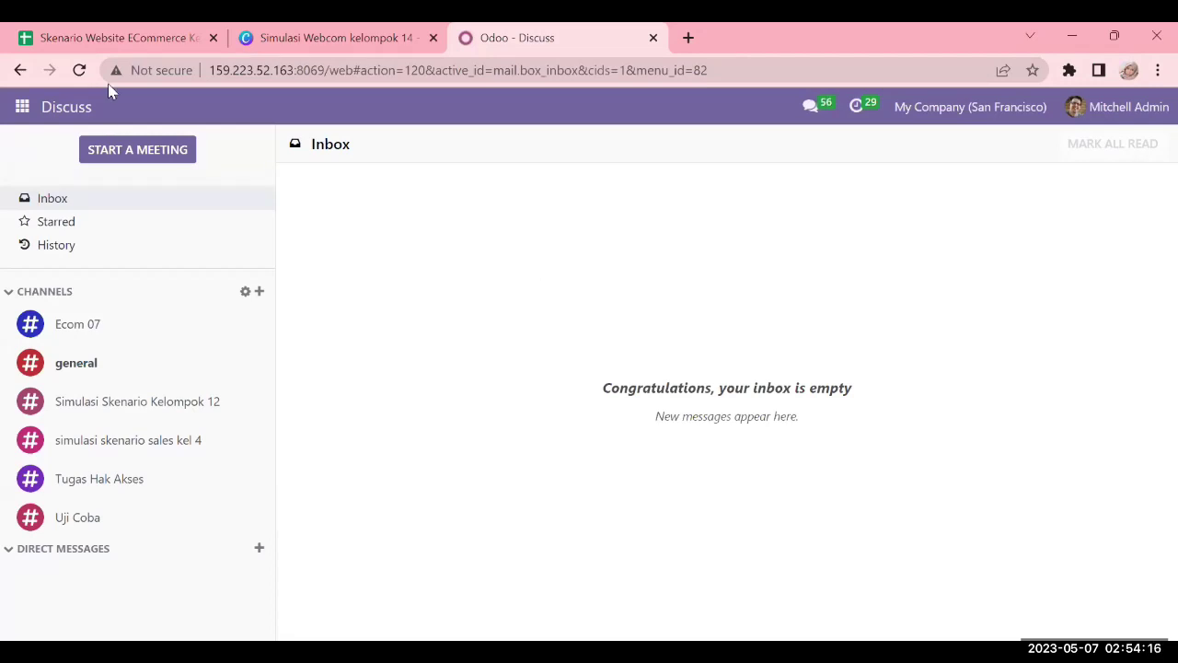
Open the Settings app from the Odoo apps menu
click(23, 109)
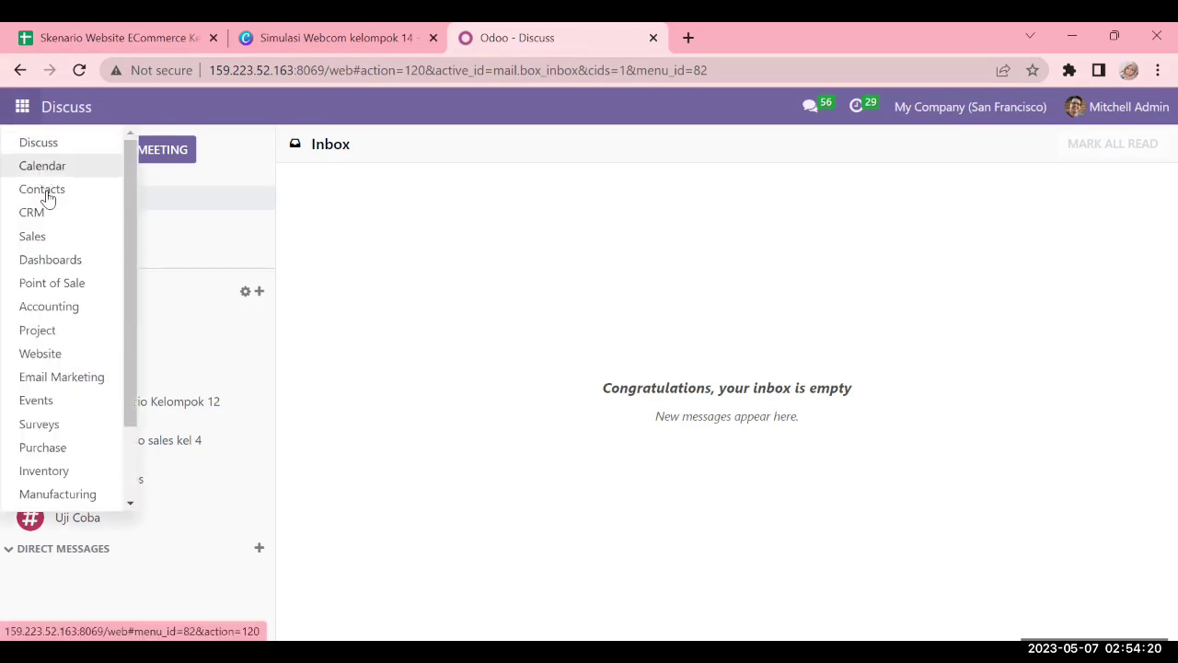
scroll(57, 405, down, 2)
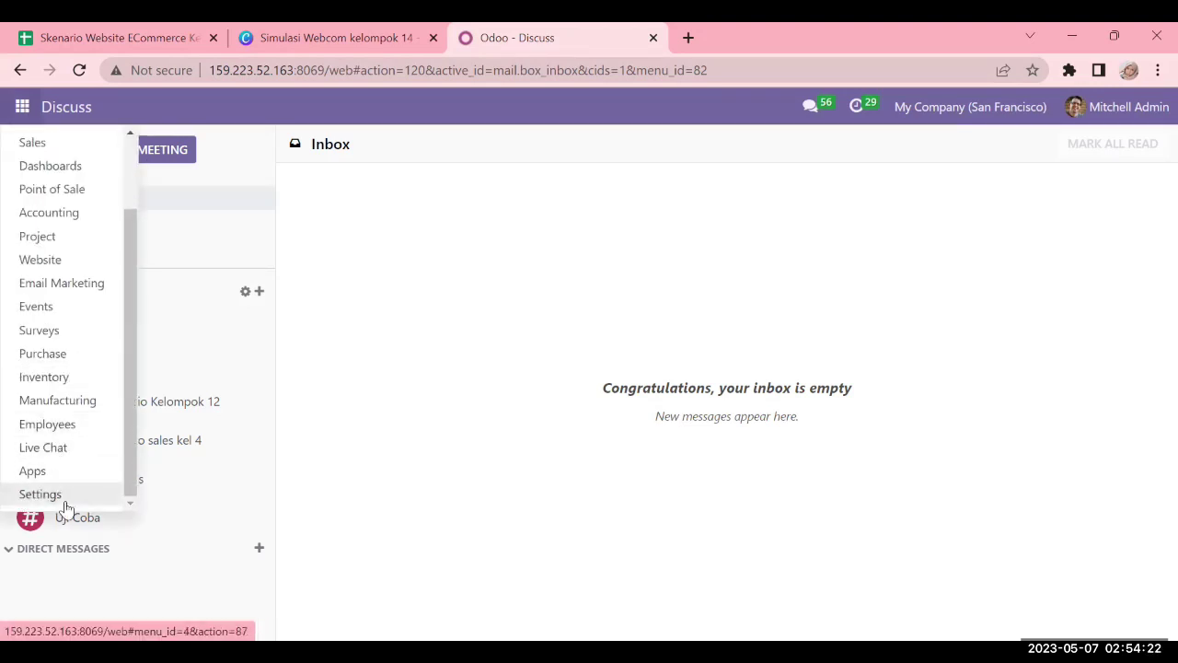
click(33, 494)
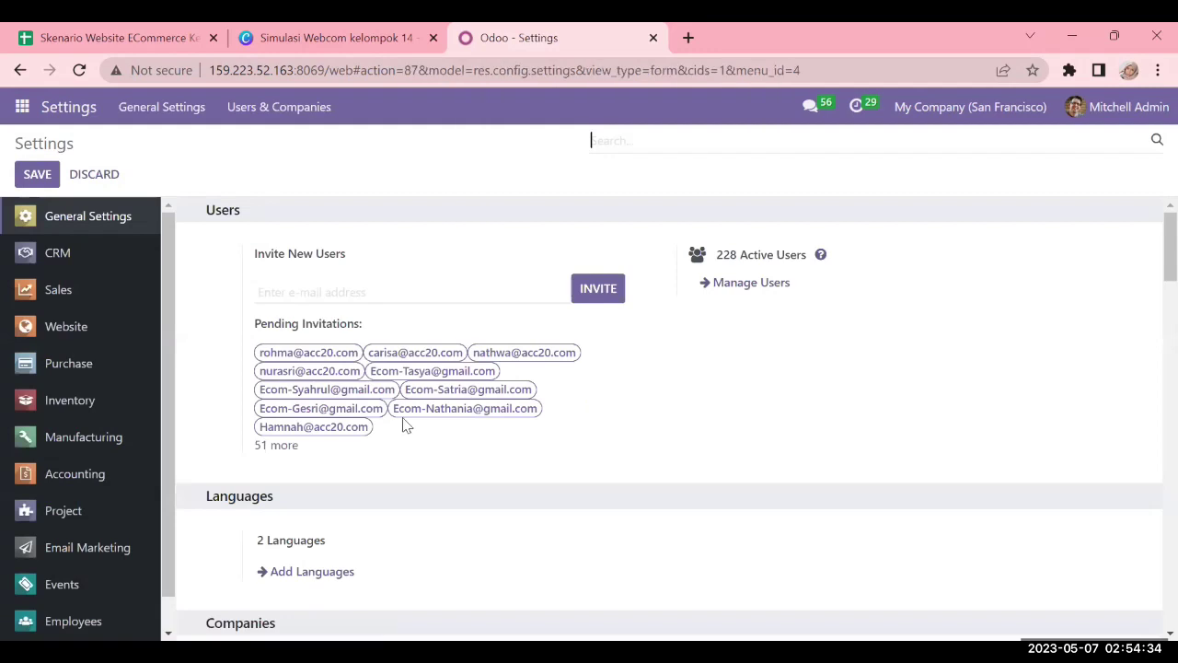
Search Manage Users for 'webcom14' and open the first matching user
click(749, 286)
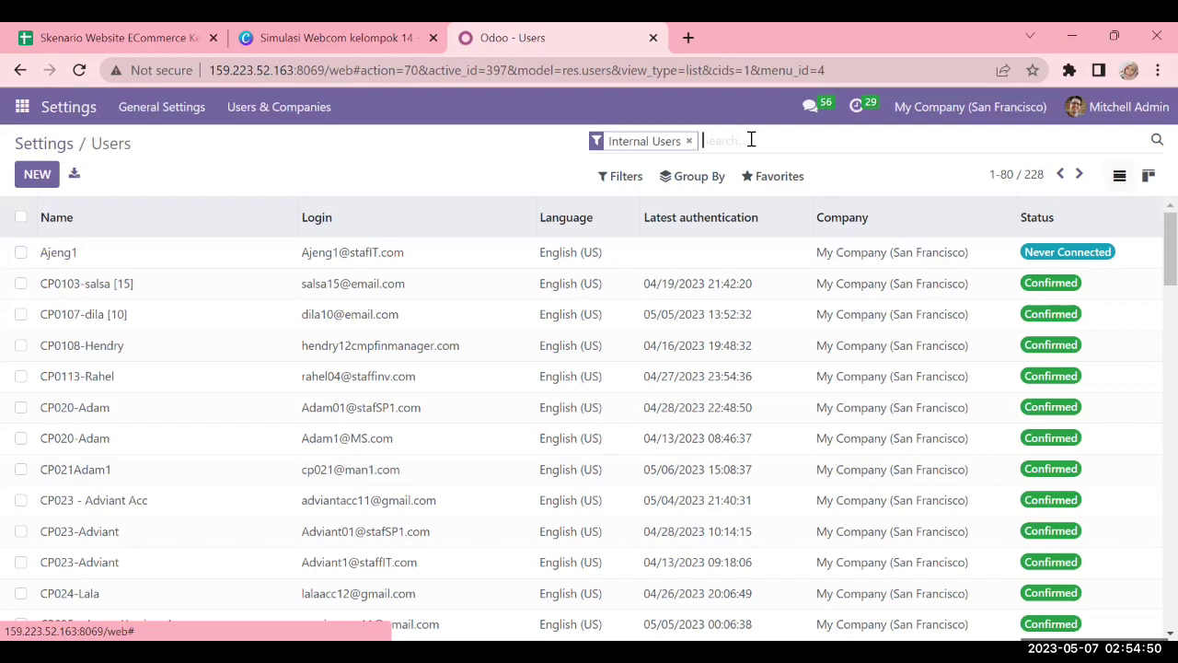
text(webcom14)
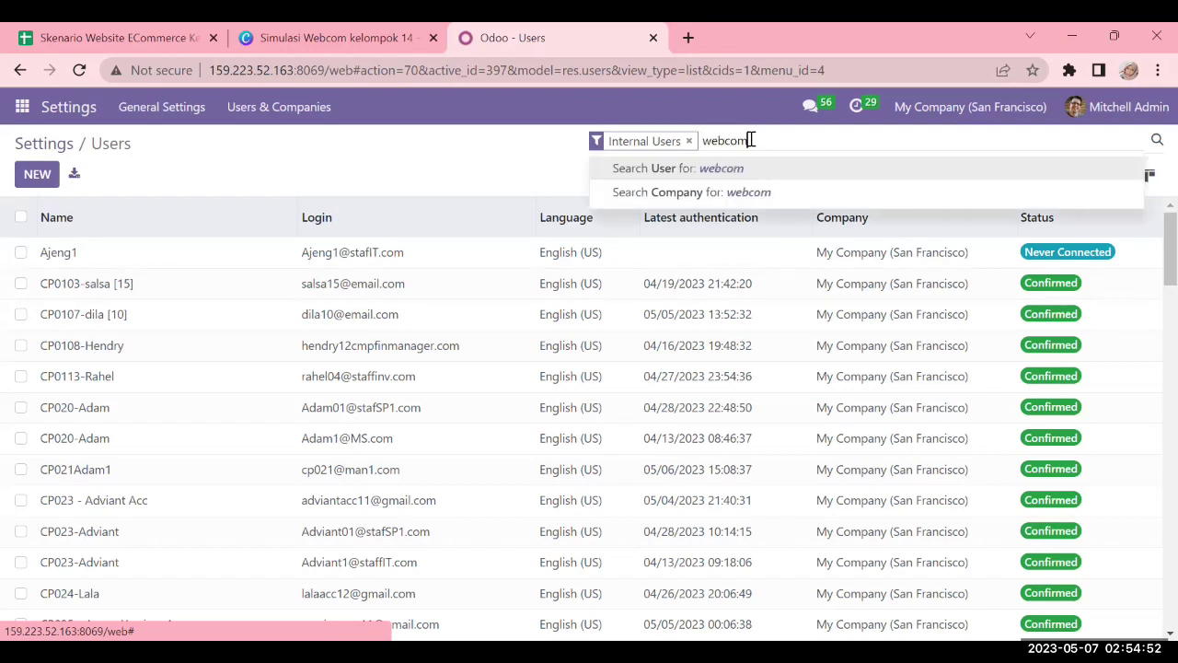
key(Return)
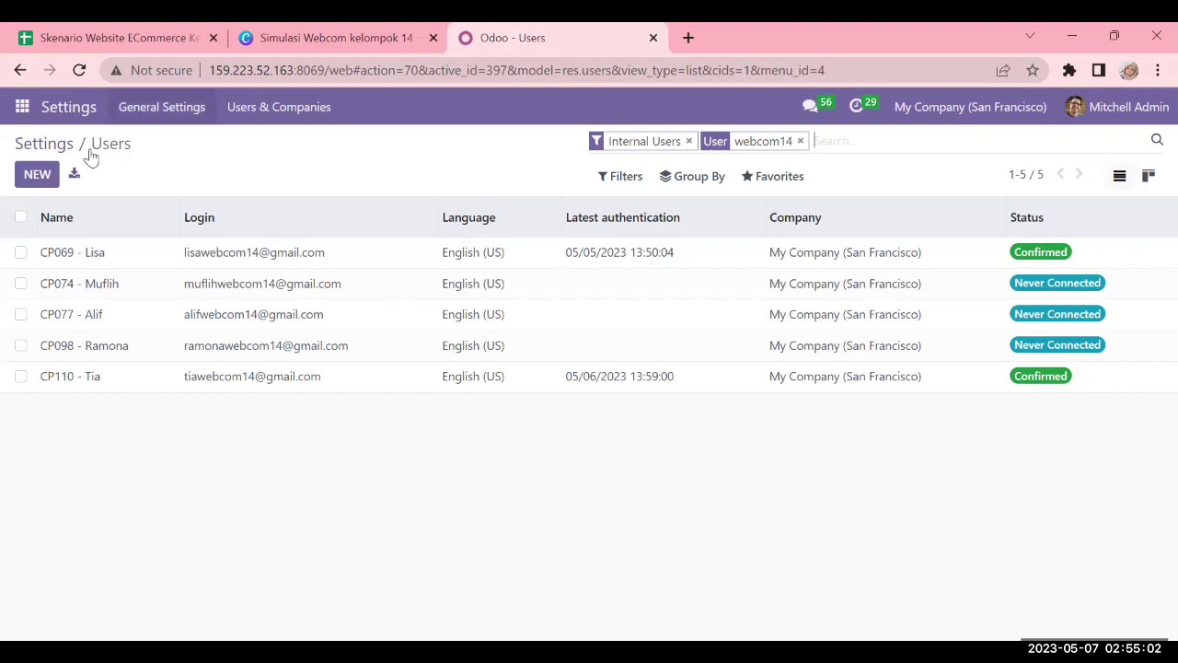
click(771, 178)
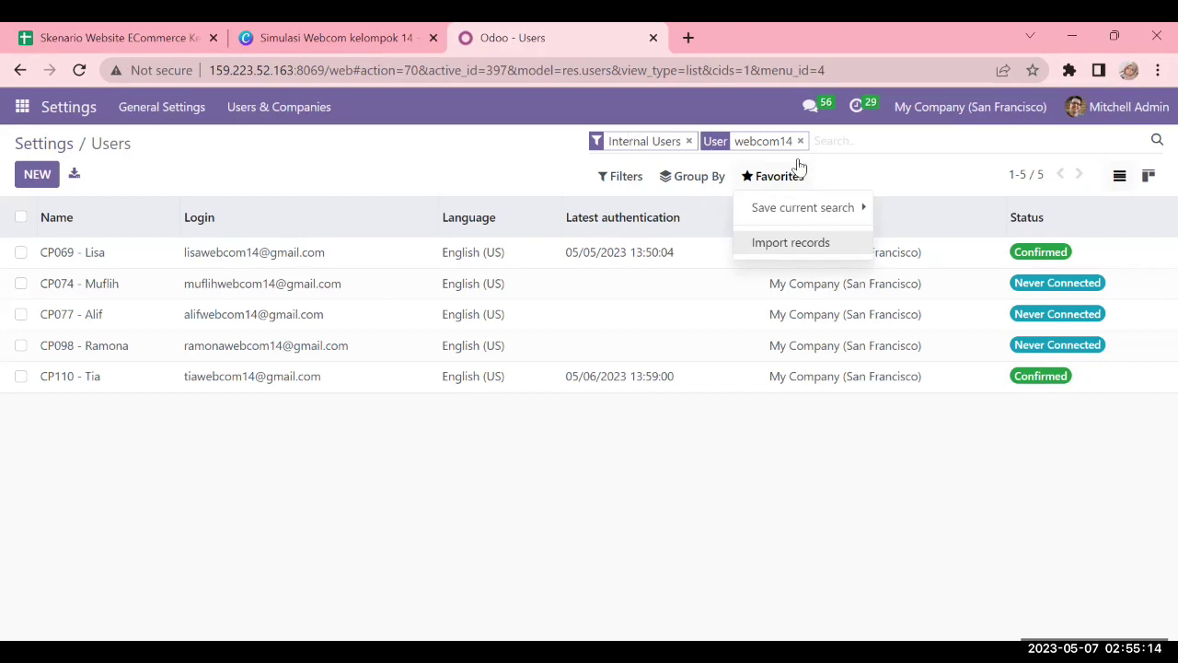
click(412, 166)
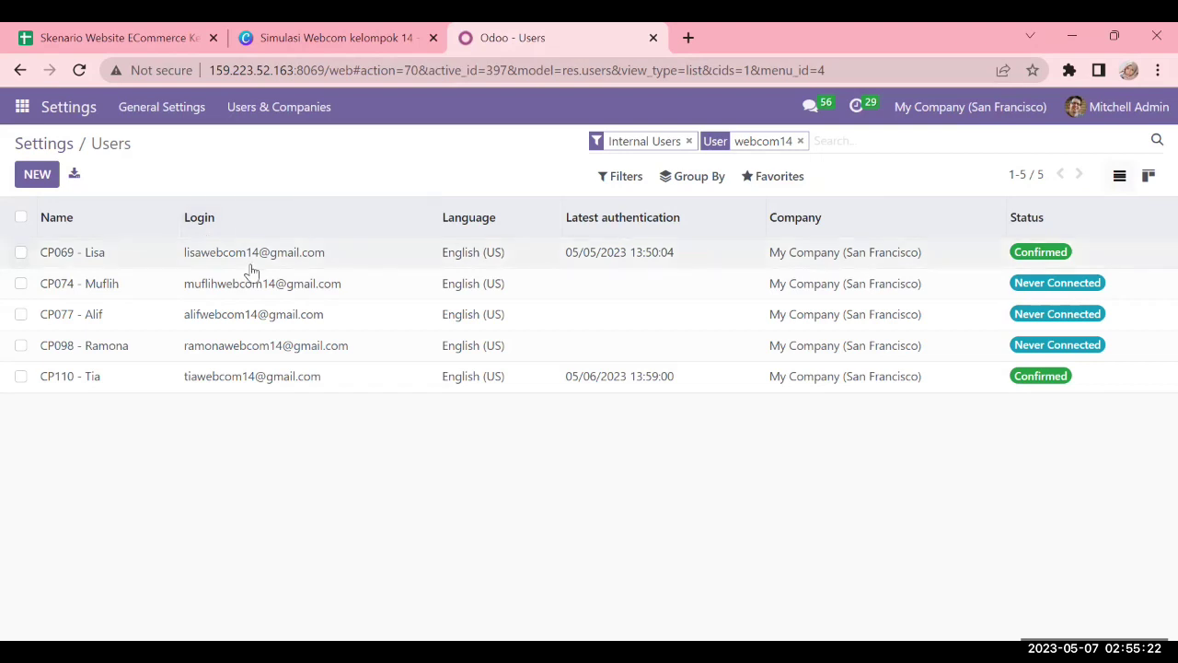
click(297, 264)
scroll(539, 362, down, 3)
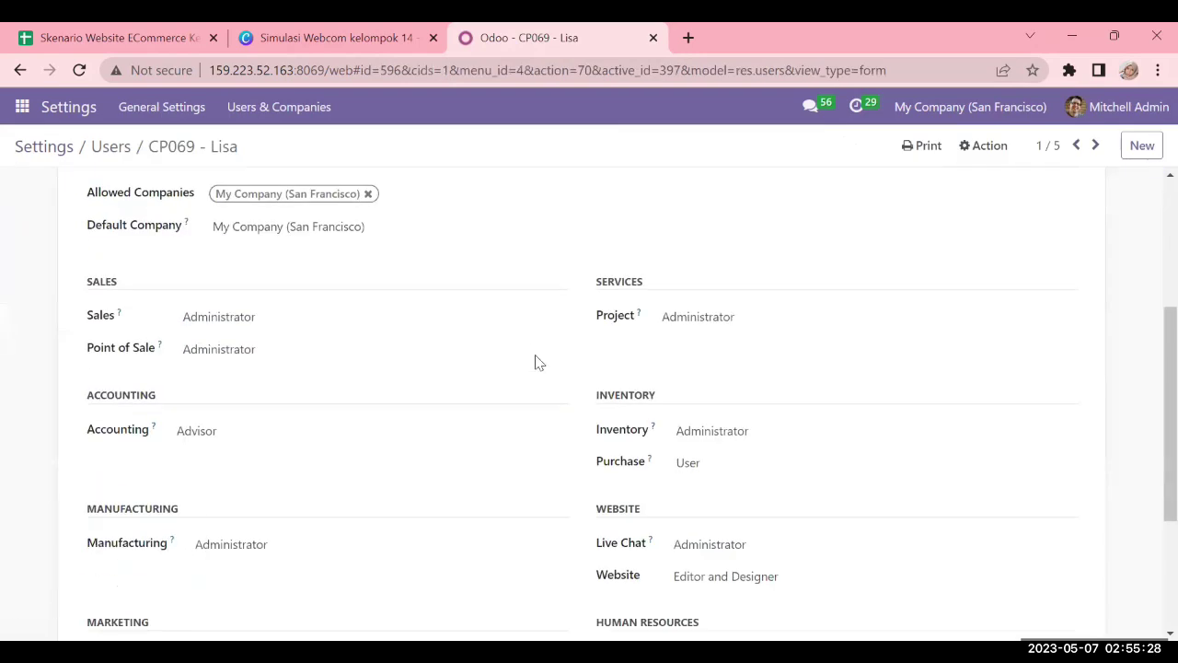
scroll(458, 365, down, 2)
scroll(461, 364, up, 5)
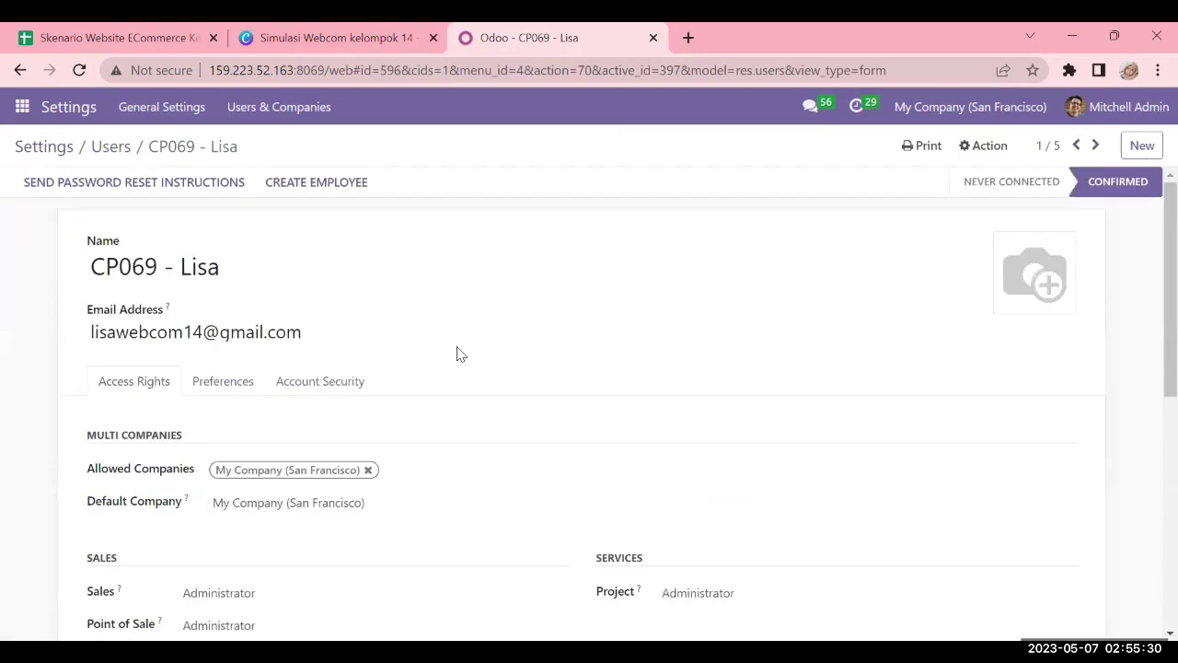
click(984, 151)
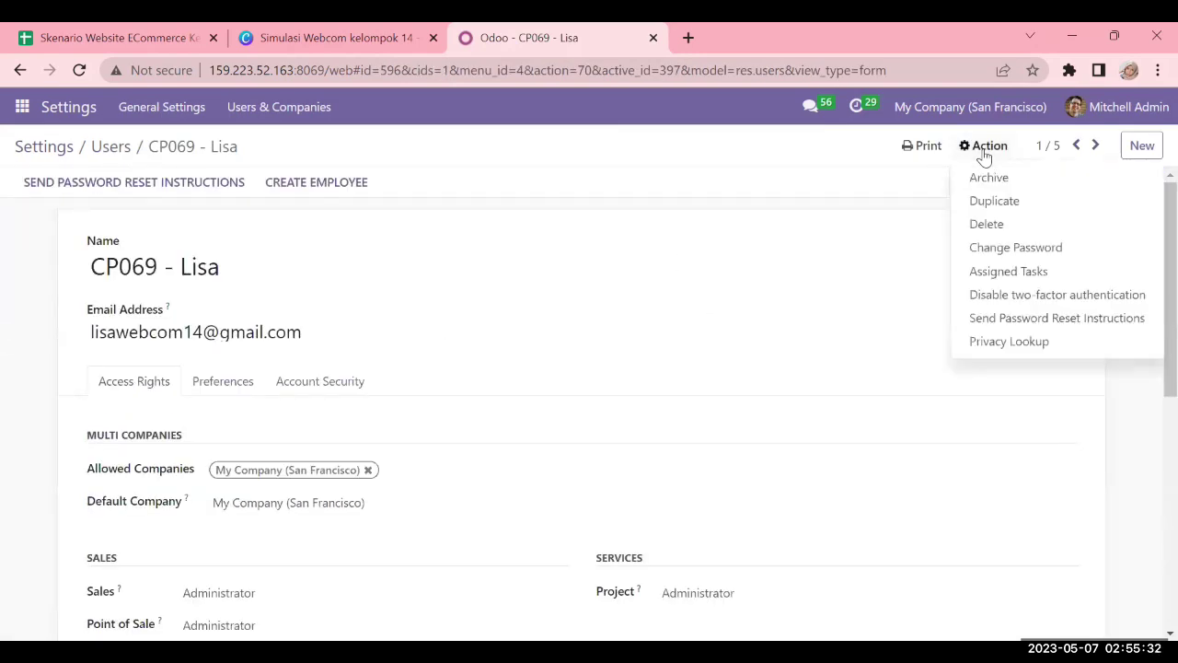
click(989, 253)
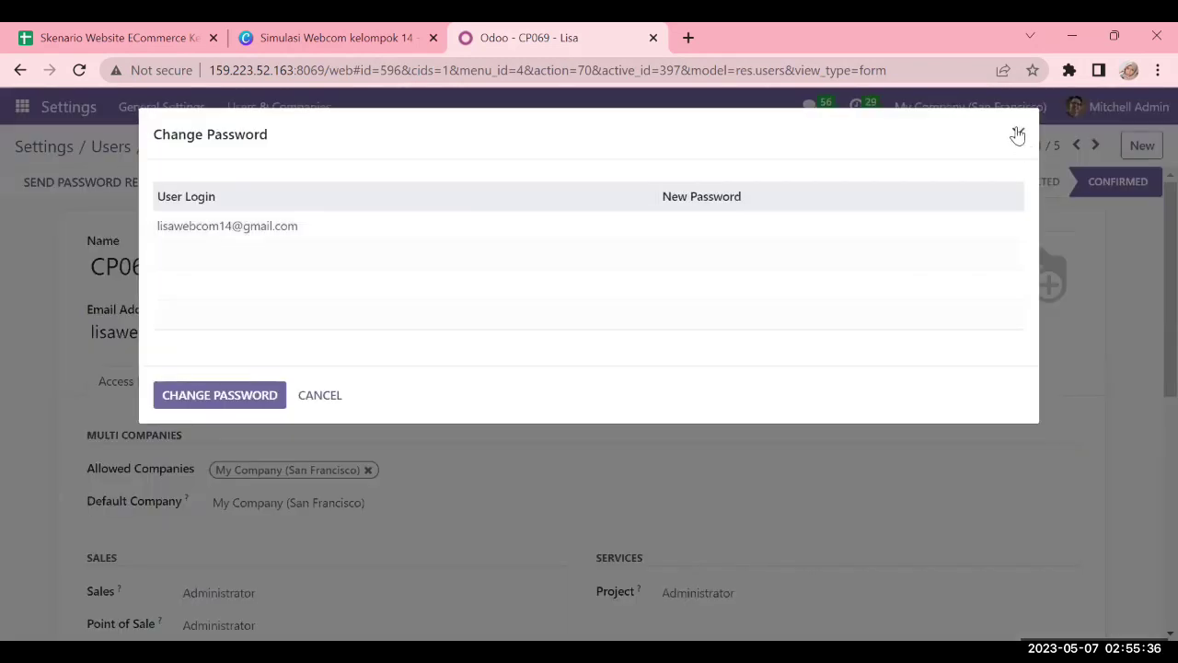
click(1018, 136)
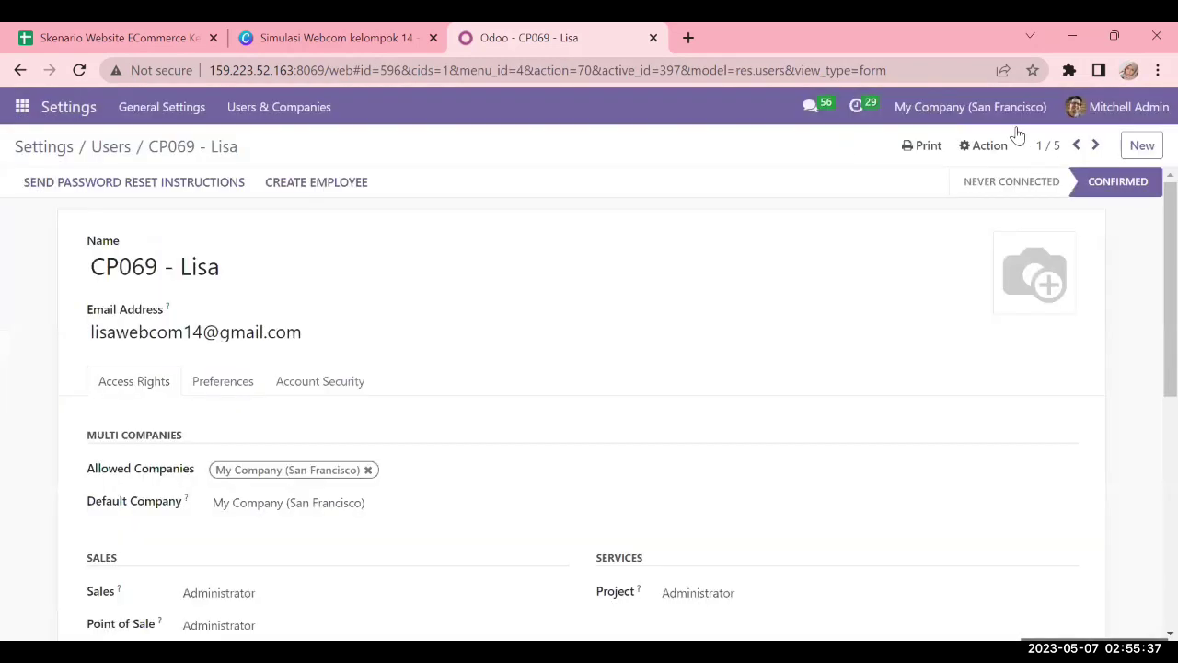
click(125, 145)
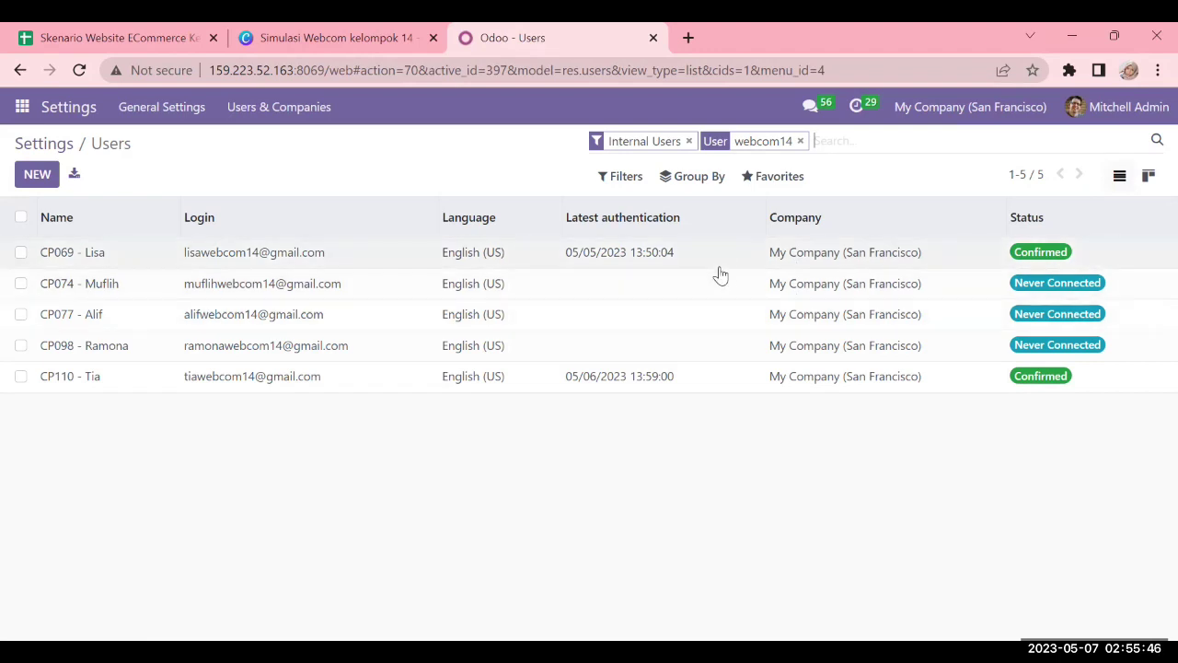
click(534, 383)
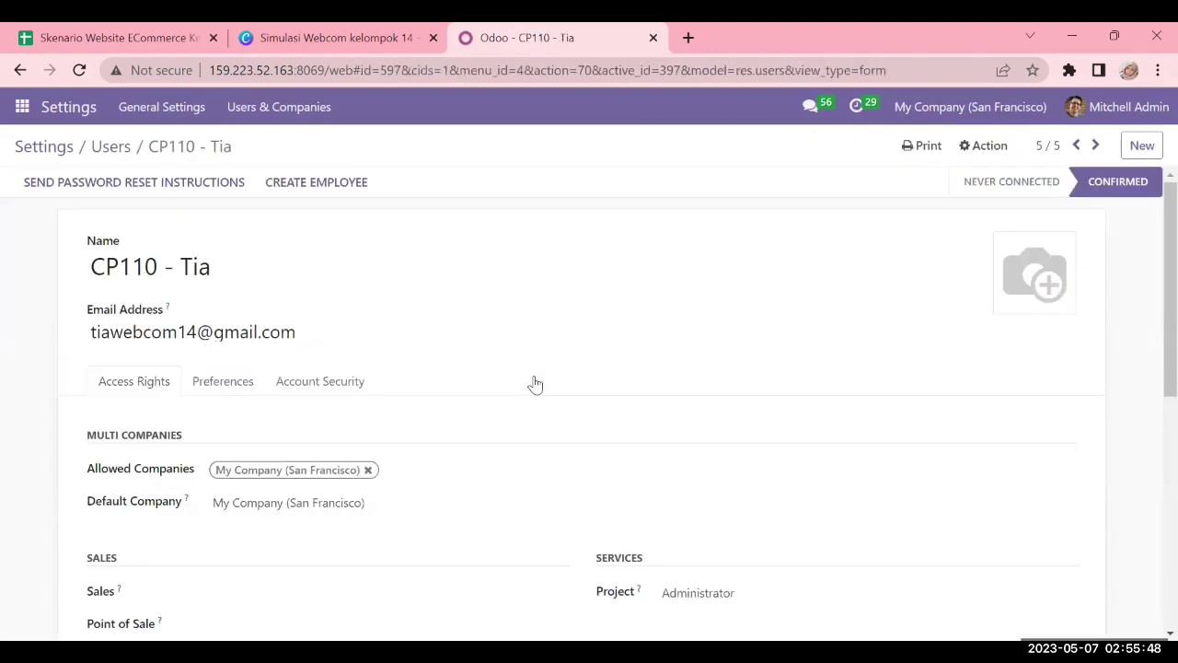
scroll(410, 351, down, 2)
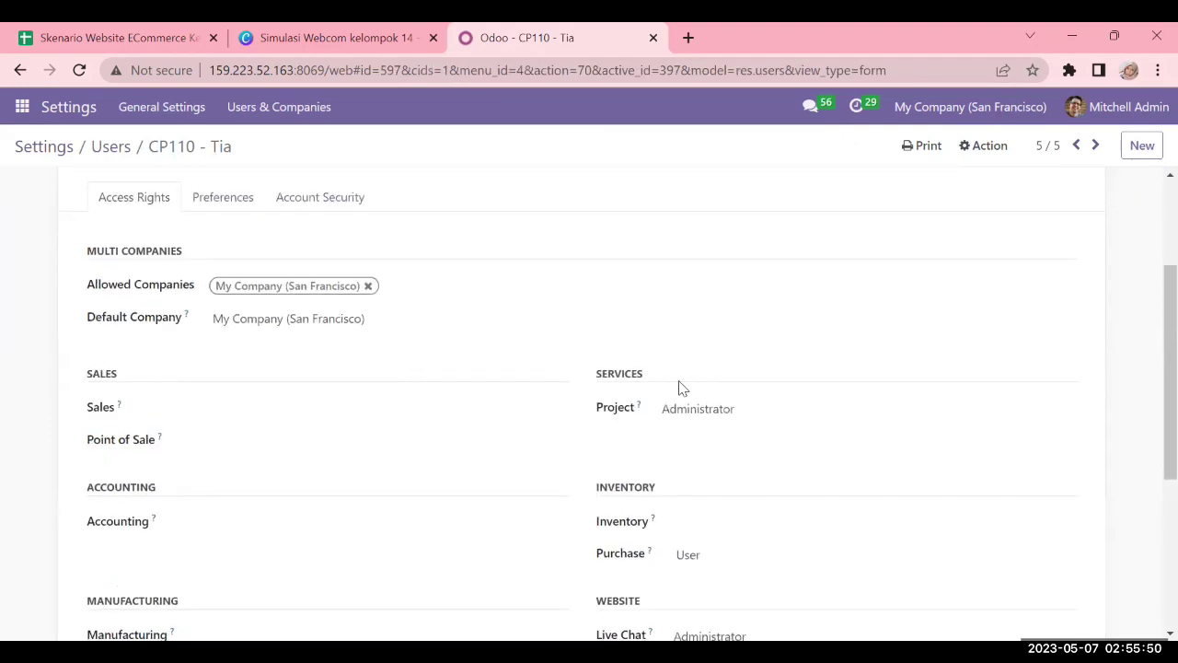
scroll(676, 387, down, 2)
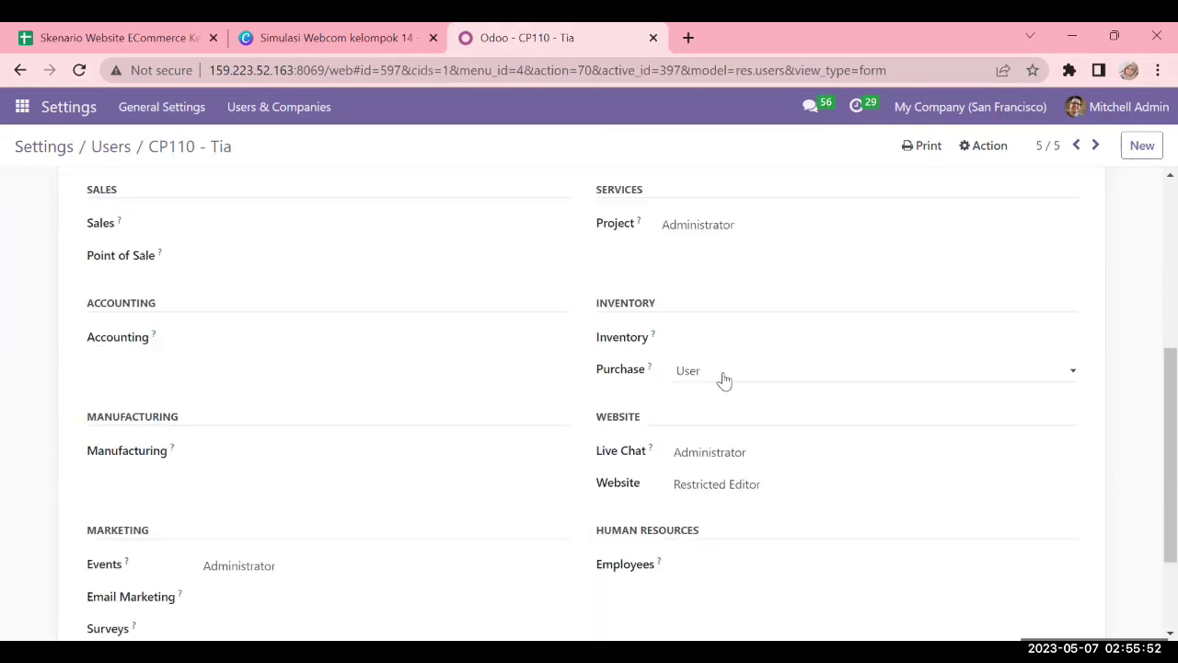
scroll(716, 373, up, 1)
scroll(721, 375, down, 1)
scroll(691, 377, down, 1)
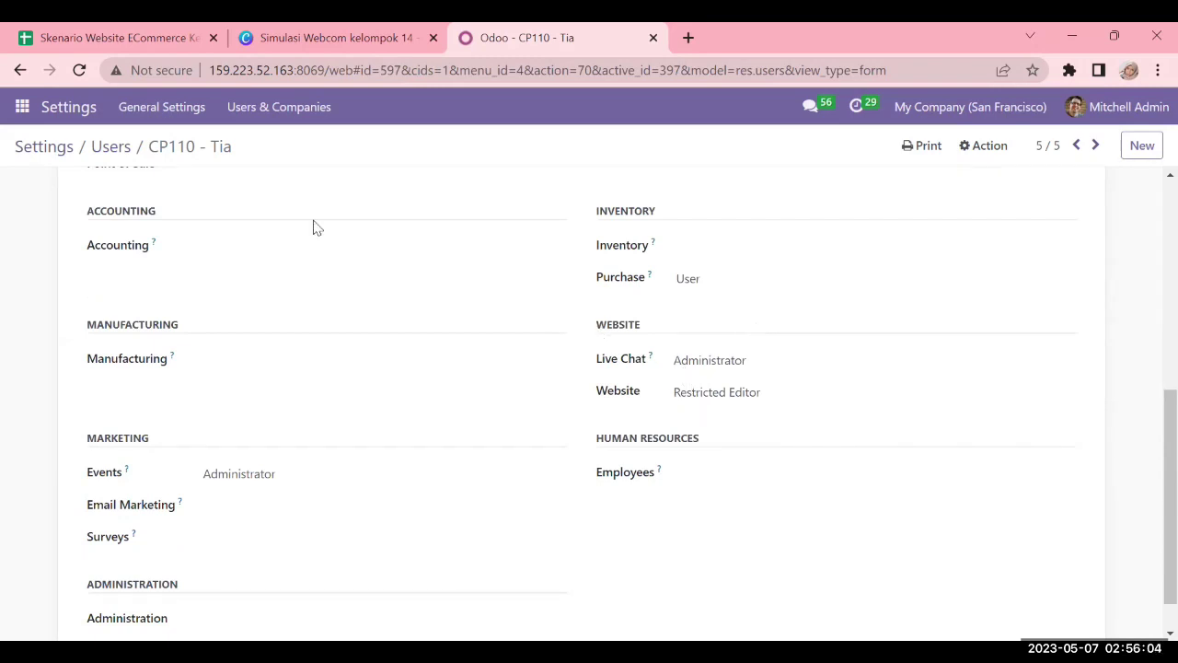
click(124, 150)
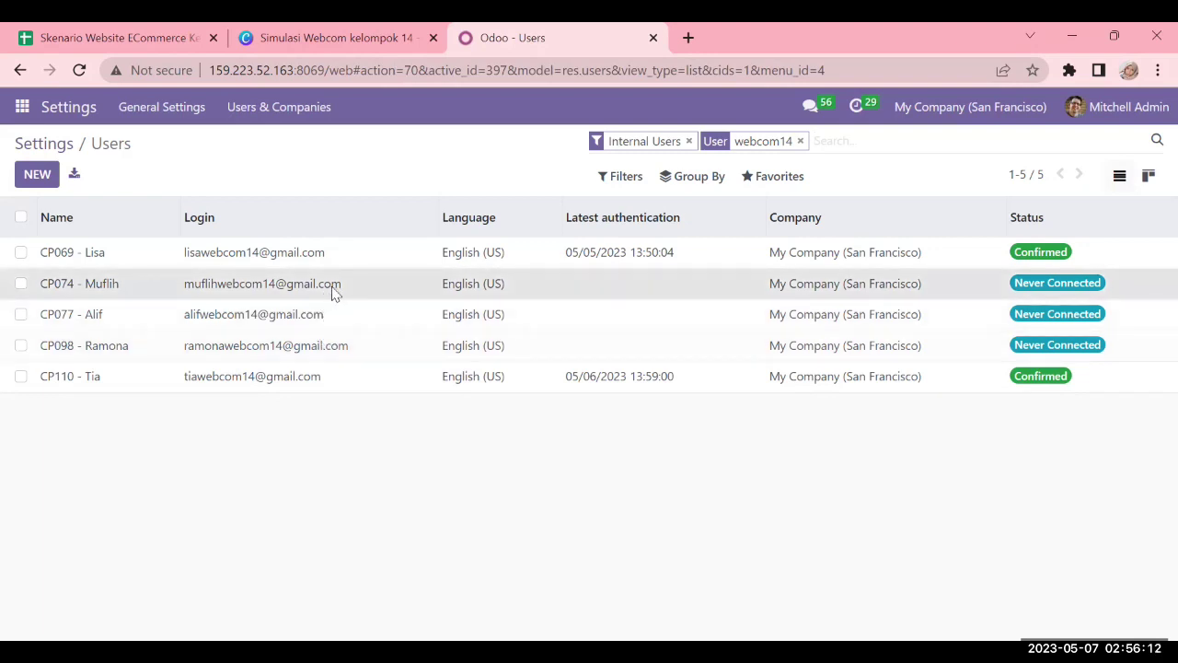
Compare the second webcom14 user's access rights with the Canva security matrix
click(334, 291)
scroll(386, 311, up, 1)
scroll(384, 310, up, 3)
scroll(381, 308, down, 2)
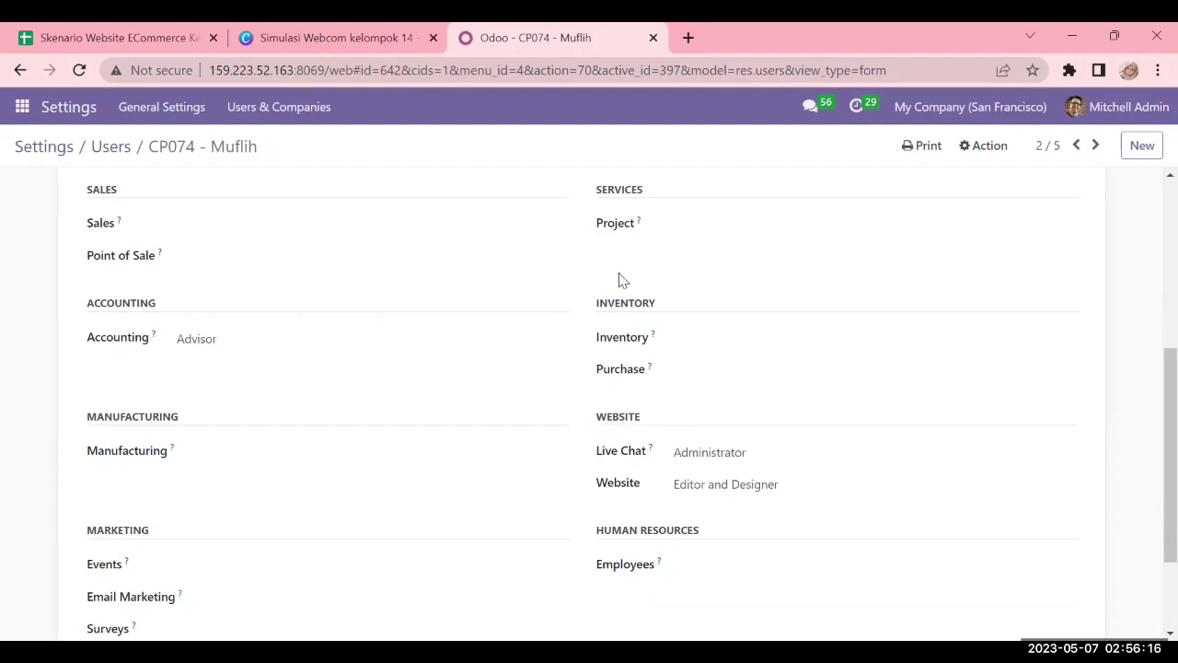
scroll(613, 282, up, 1)
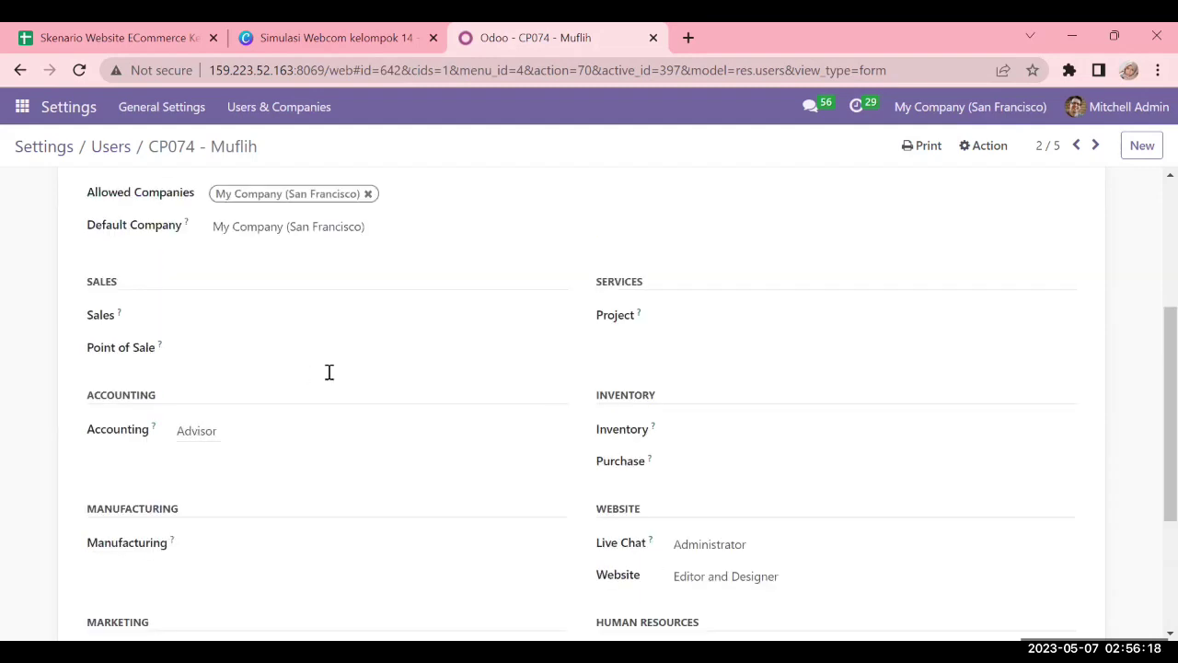
scroll(329, 377, up, 2)
scroll(368, 251, down, 1)
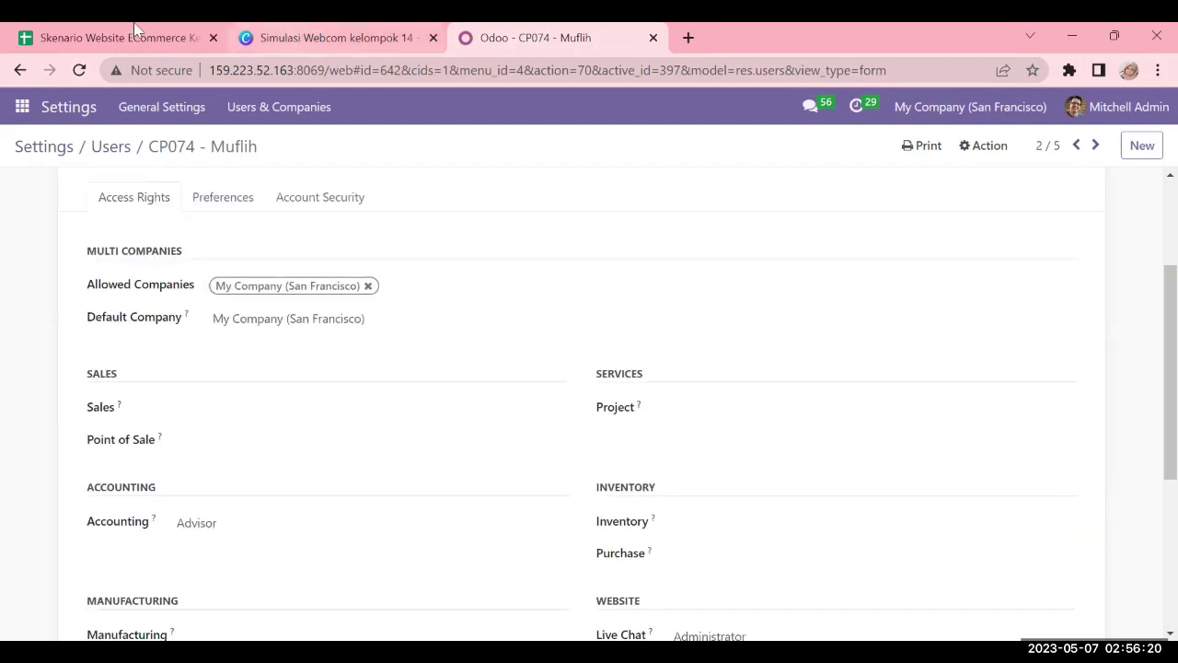
click(308, 32)
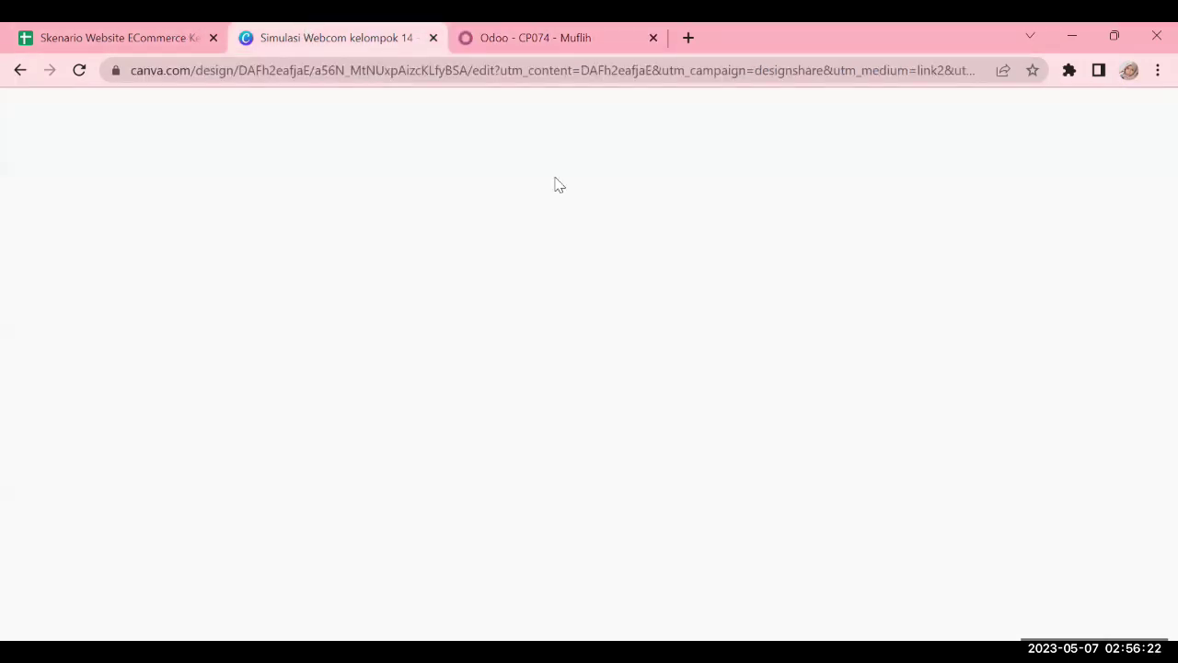
scroll(652, 324, up, 1)
scroll(652, 318, up, 5)
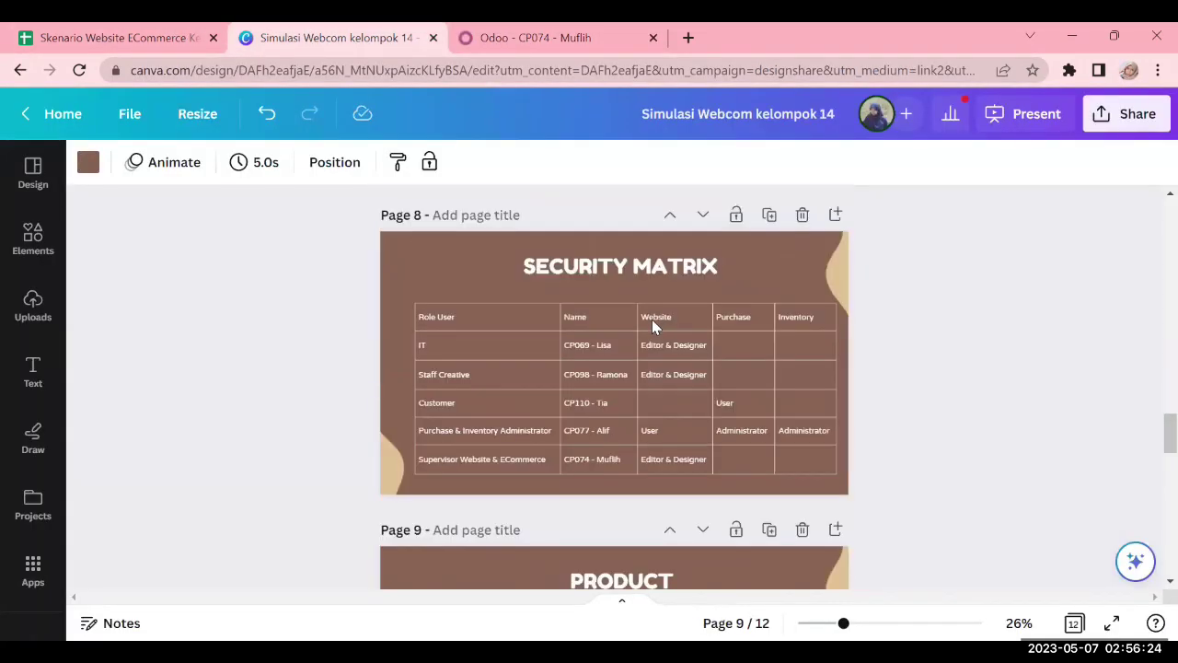
click(534, 37)
scroll(764, 417, down, 3)
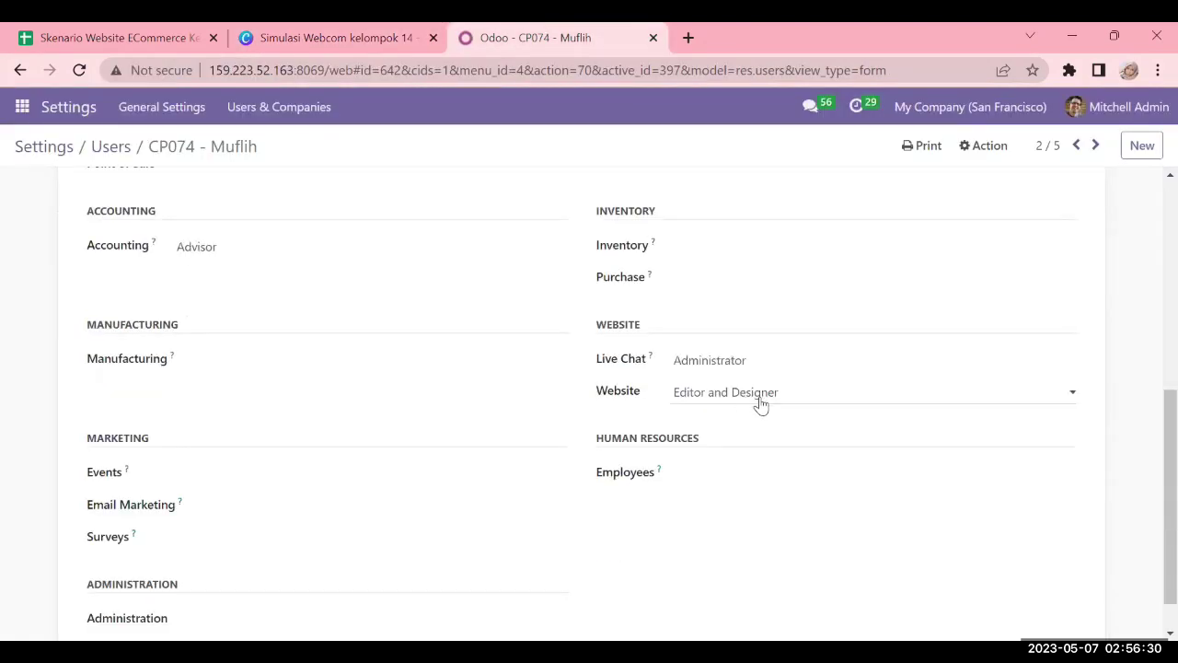
scroll(342, 321, up, 4)
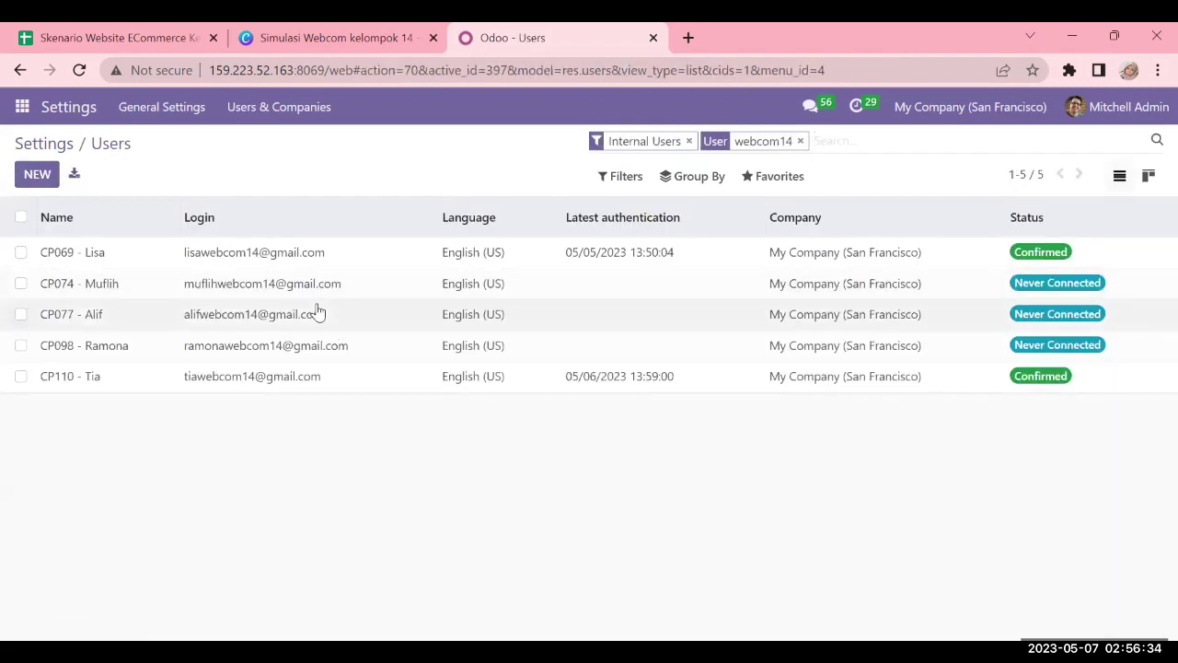
Check another user's access rights against the matrix, then return to the Users list
click(317, 314)
scroll(320, 311, down, 2)
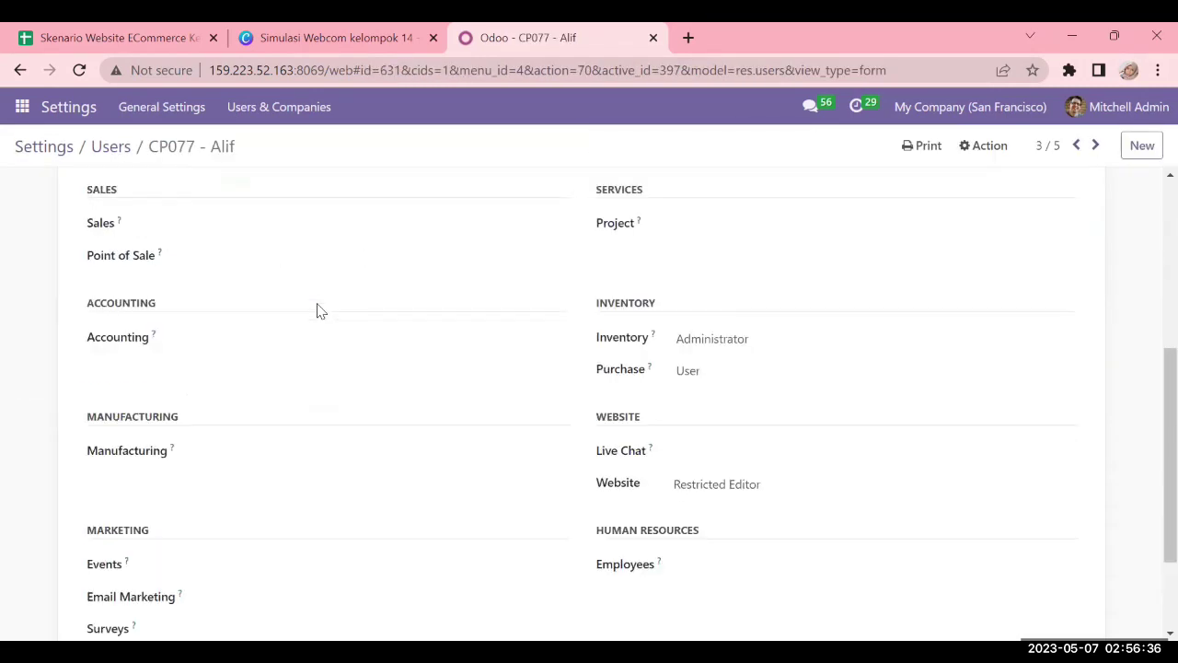
click(341, 37)
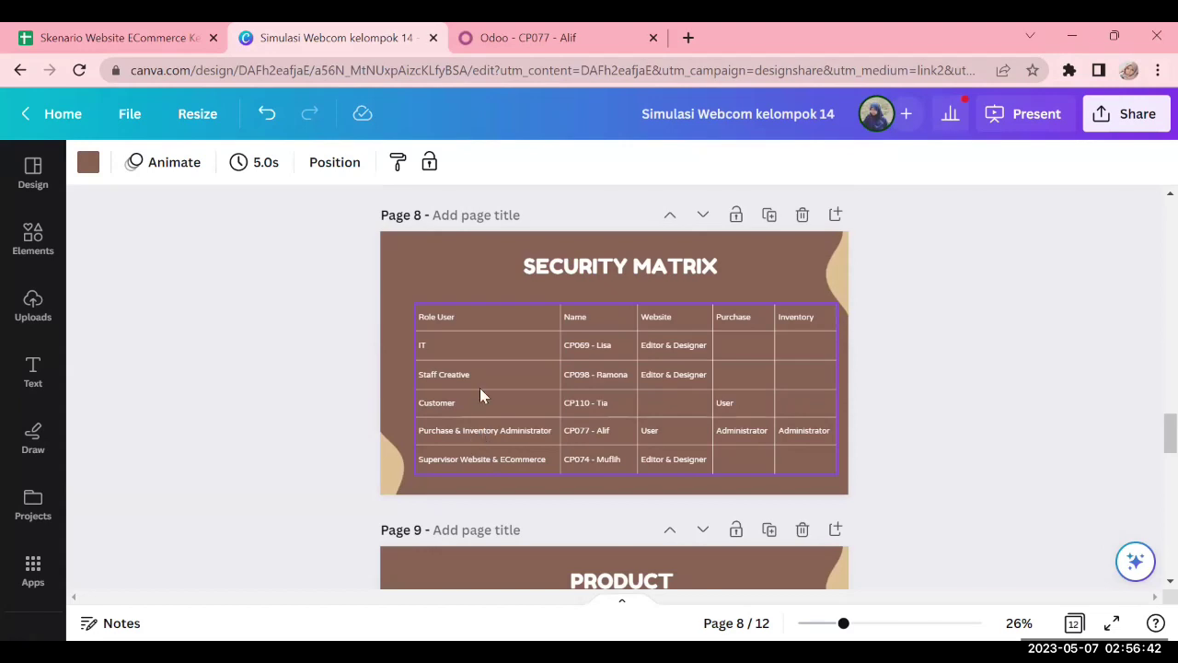
click(534, 37)
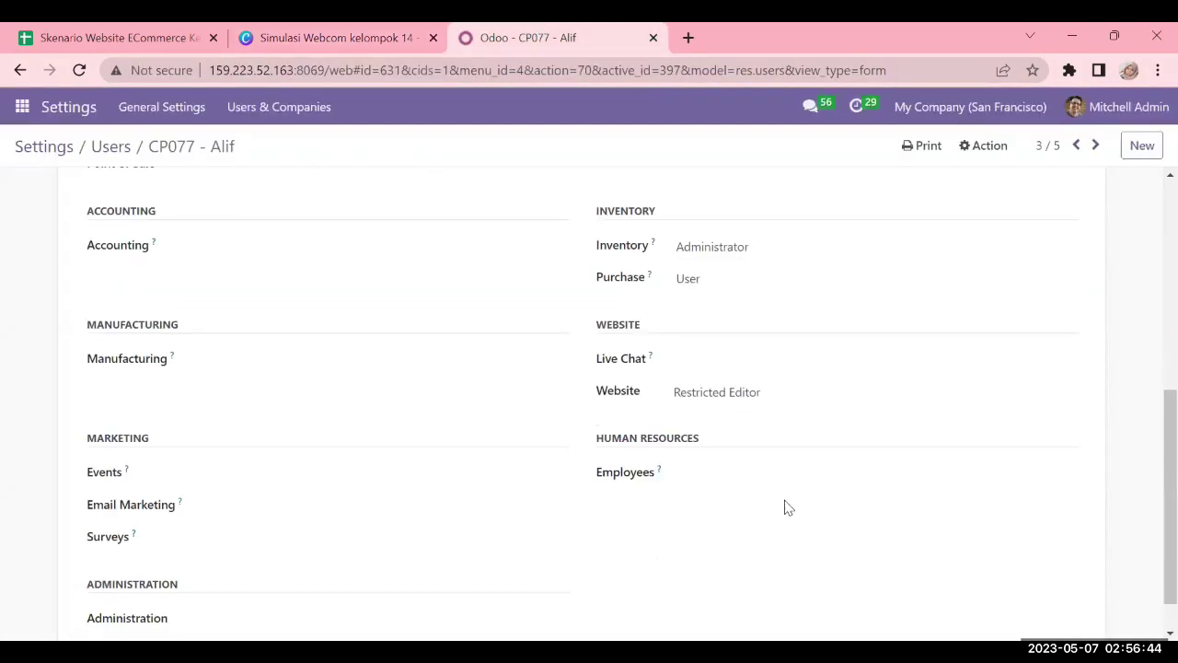
scroll(787, 507, up, 2)
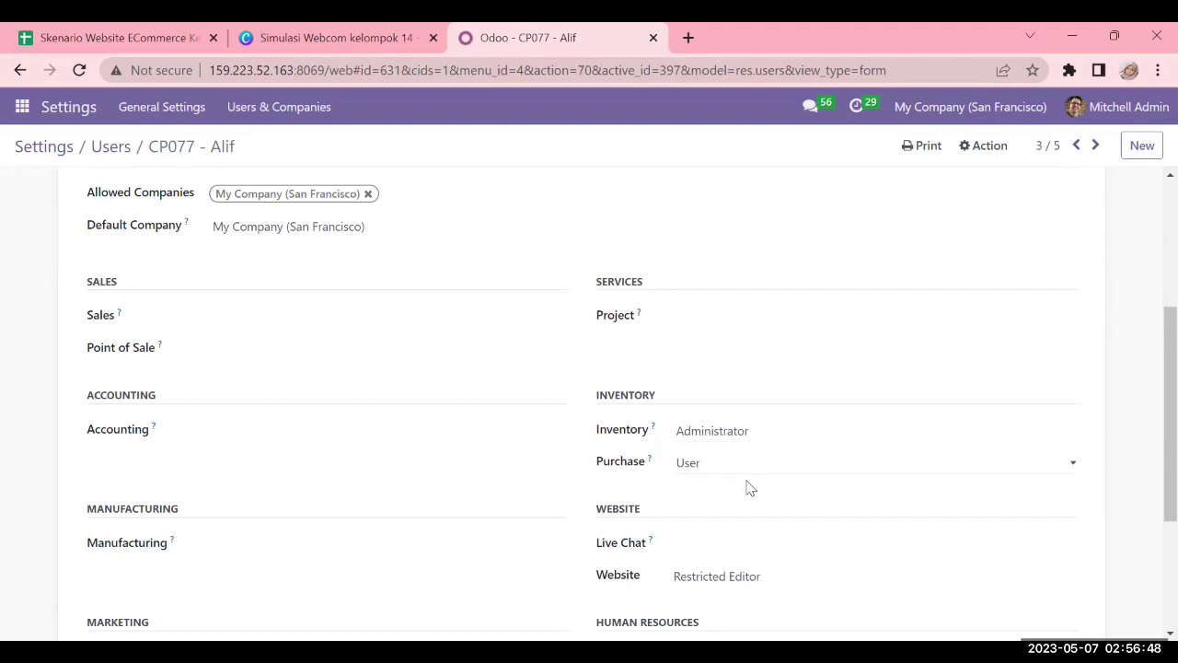
scroll(765, 507, down, 2)
scroll(695, 467, up, 10)
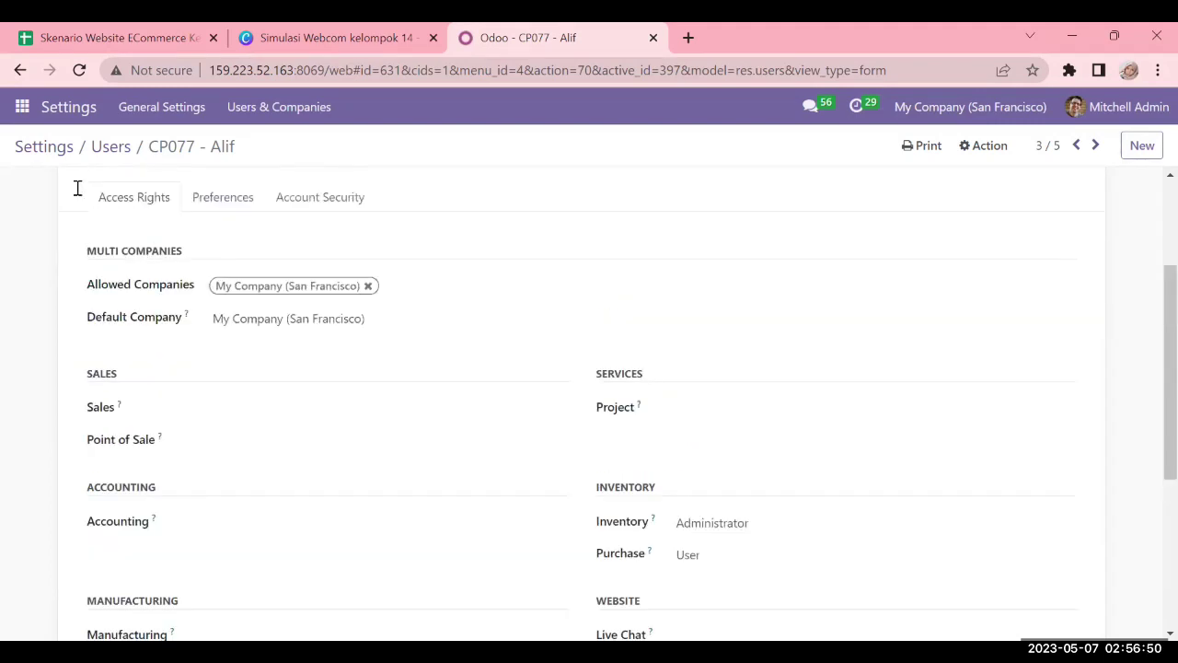
click(111, 147)
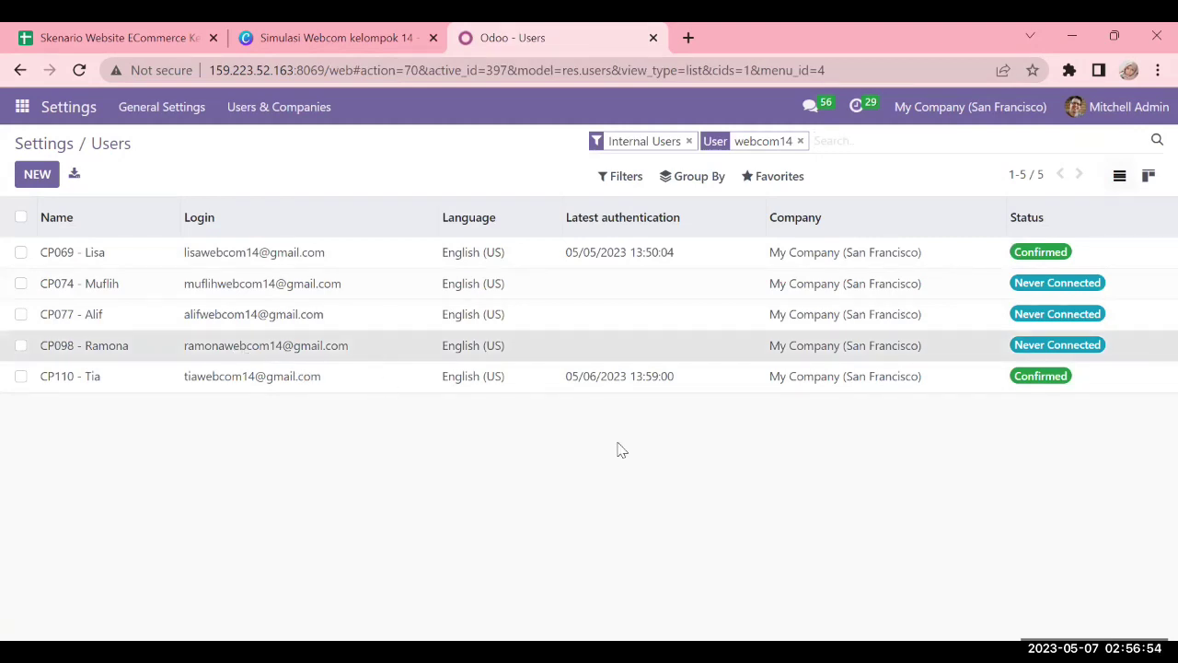
scroll(620, 449, down, 6)
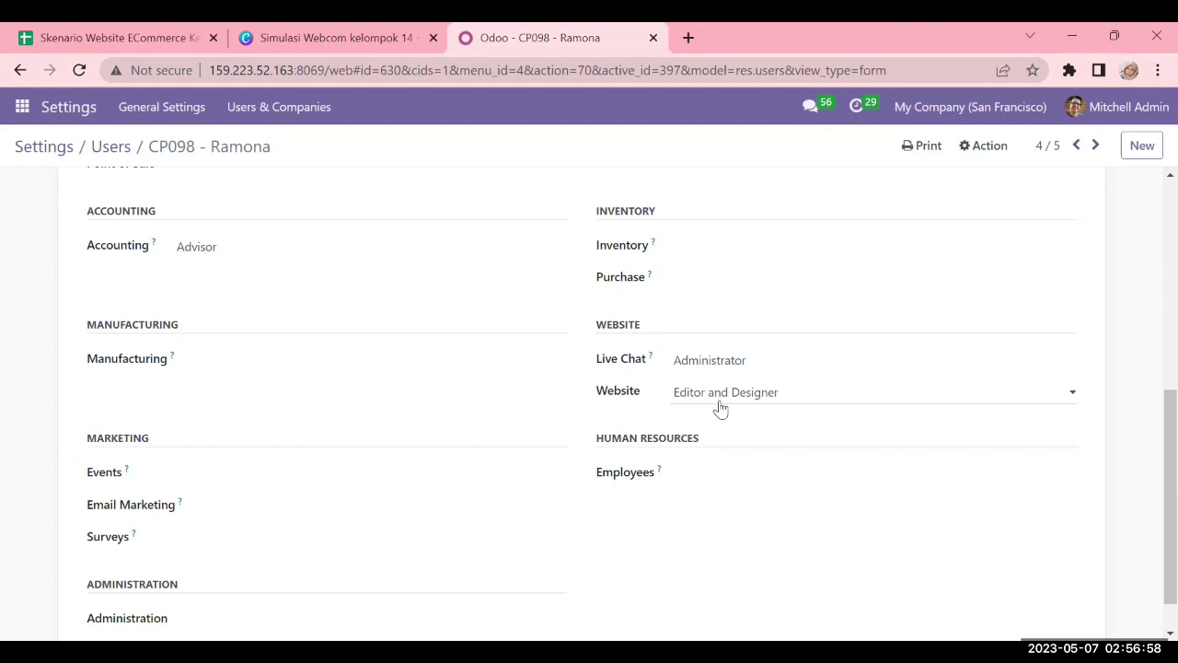
click(103, 149)
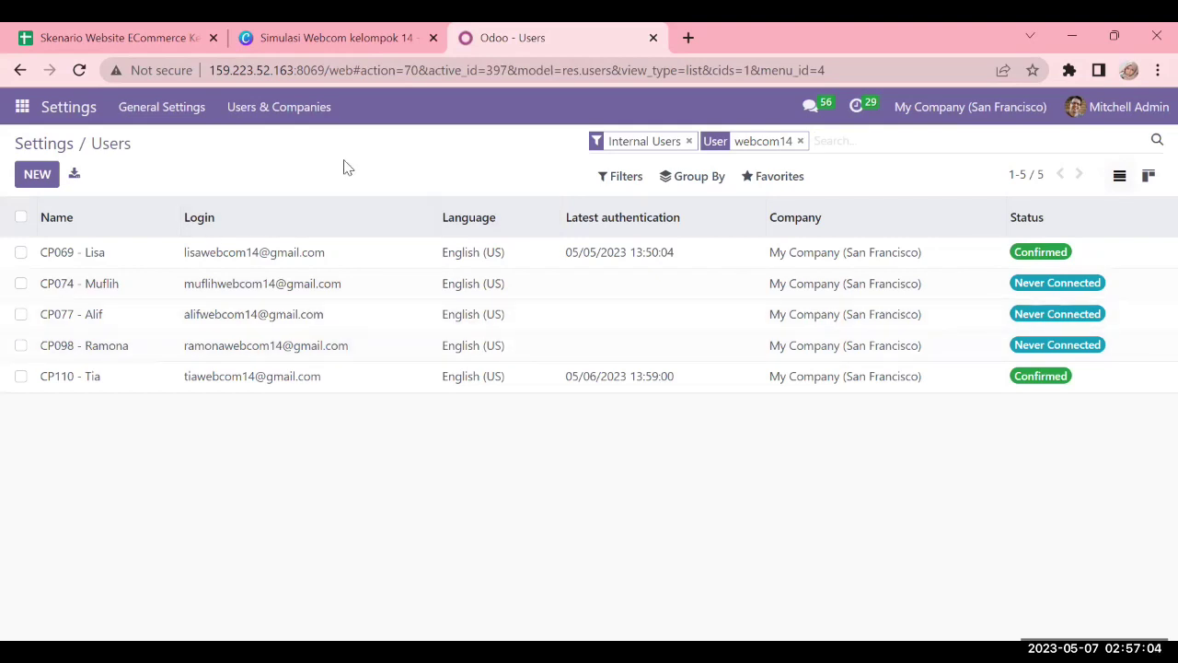
Review the Canva USER slide with each account's role and job description
click(305, 28)
scroll(675, 324, down, 5)
scroll(674, 324, down, 3)
scroll(723, 350, up, 5)
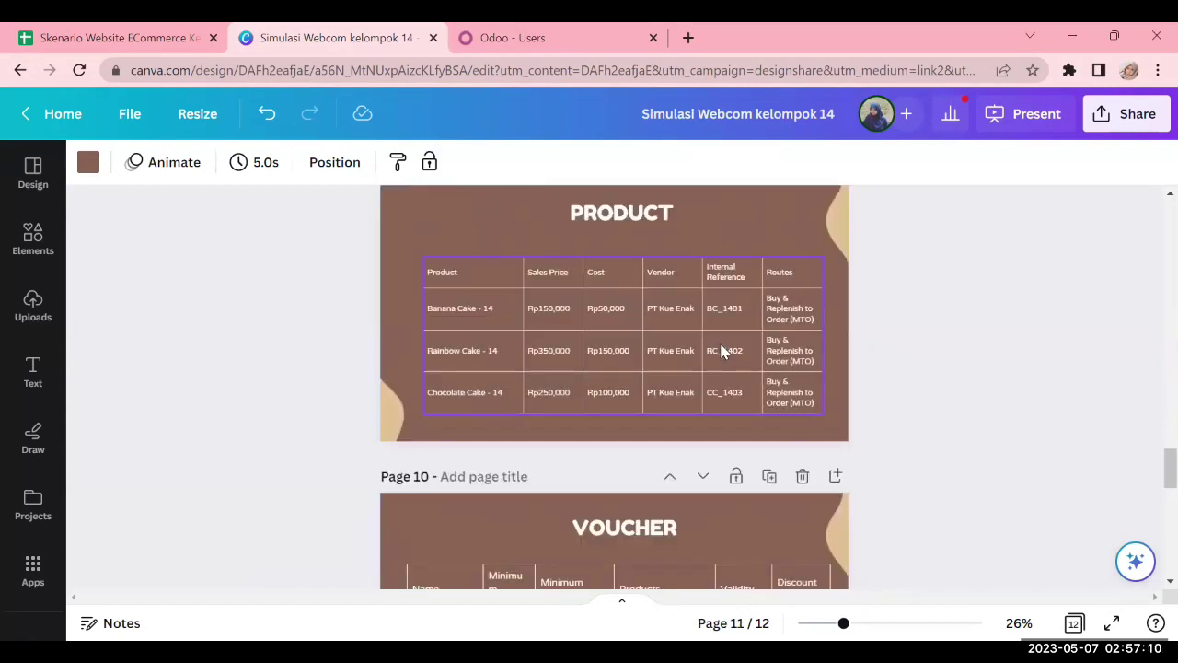
scroll(807, 370, up, 3)
scroll(820, 393, up, 3)
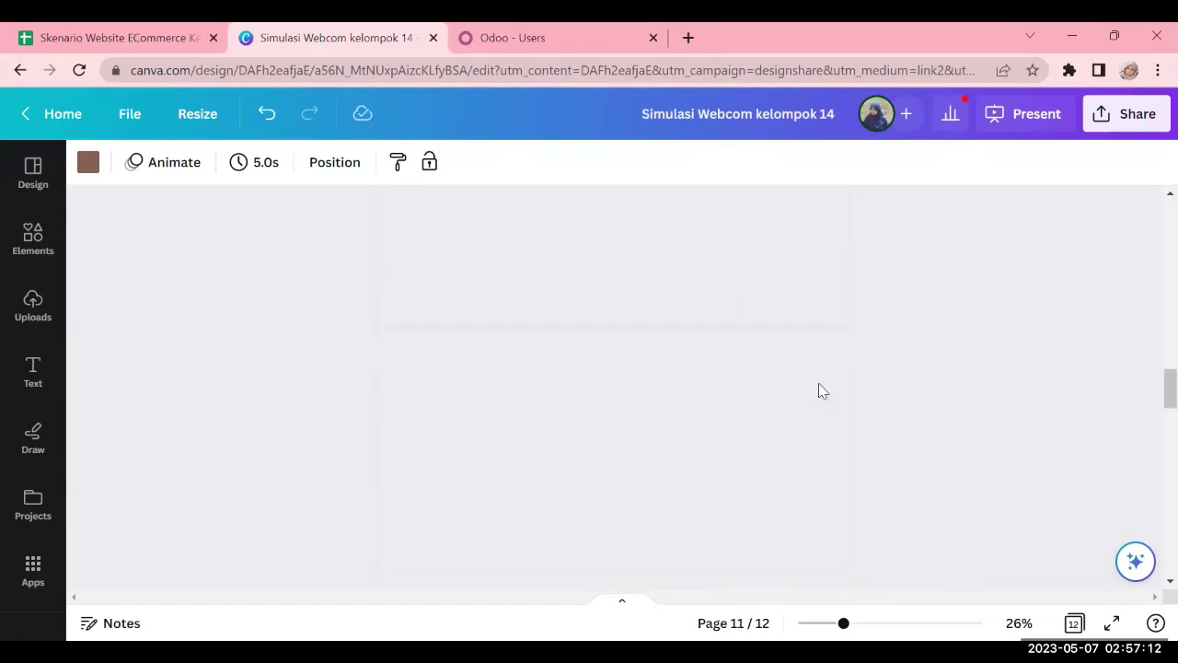
scroll(820, 384, down, 2)
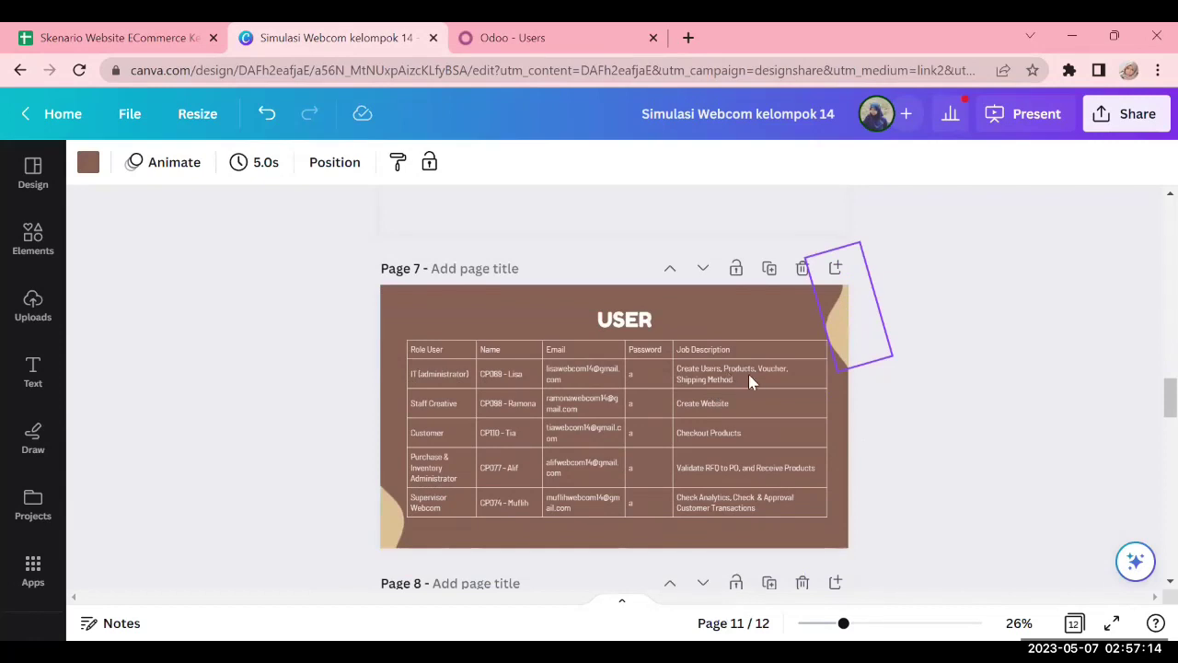
click(531, 35)
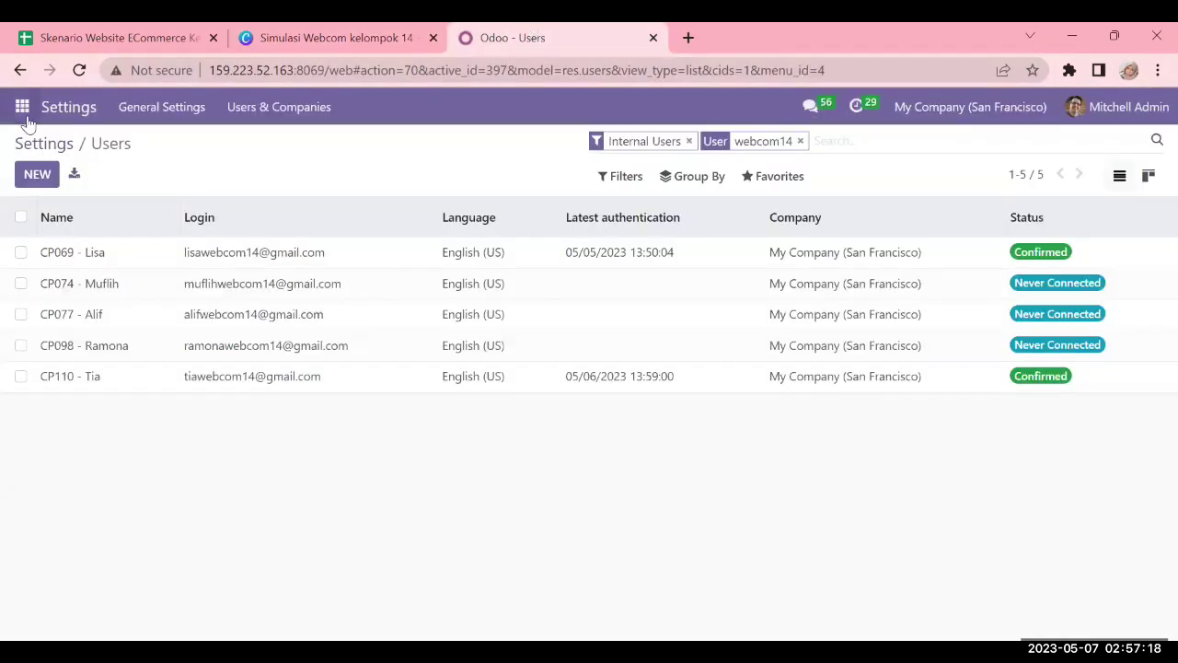
Go to Website > eCommerce > Products, listing the 27 published products
click(24, 112)
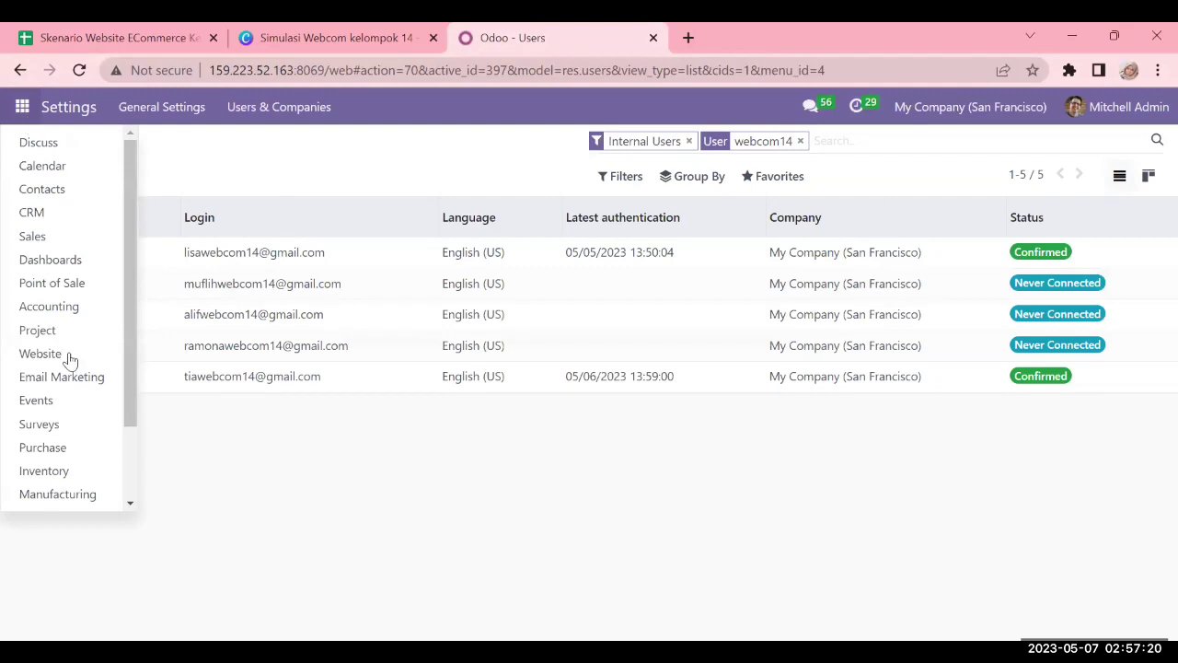
click(41, 354)
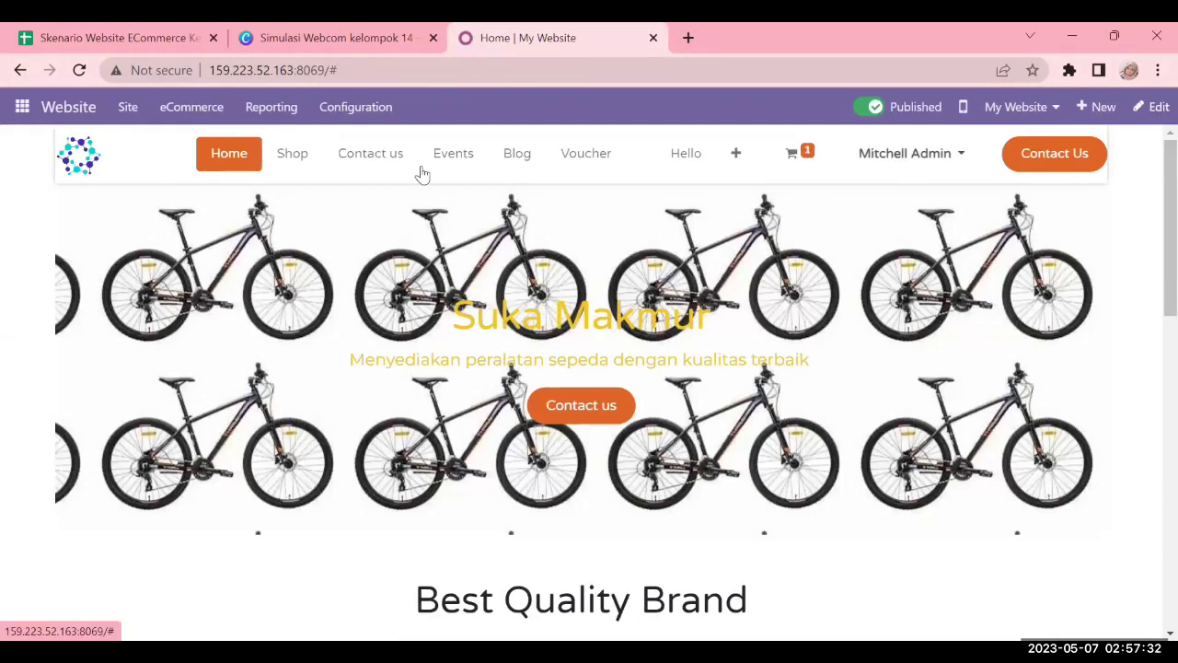
click(183, 111)
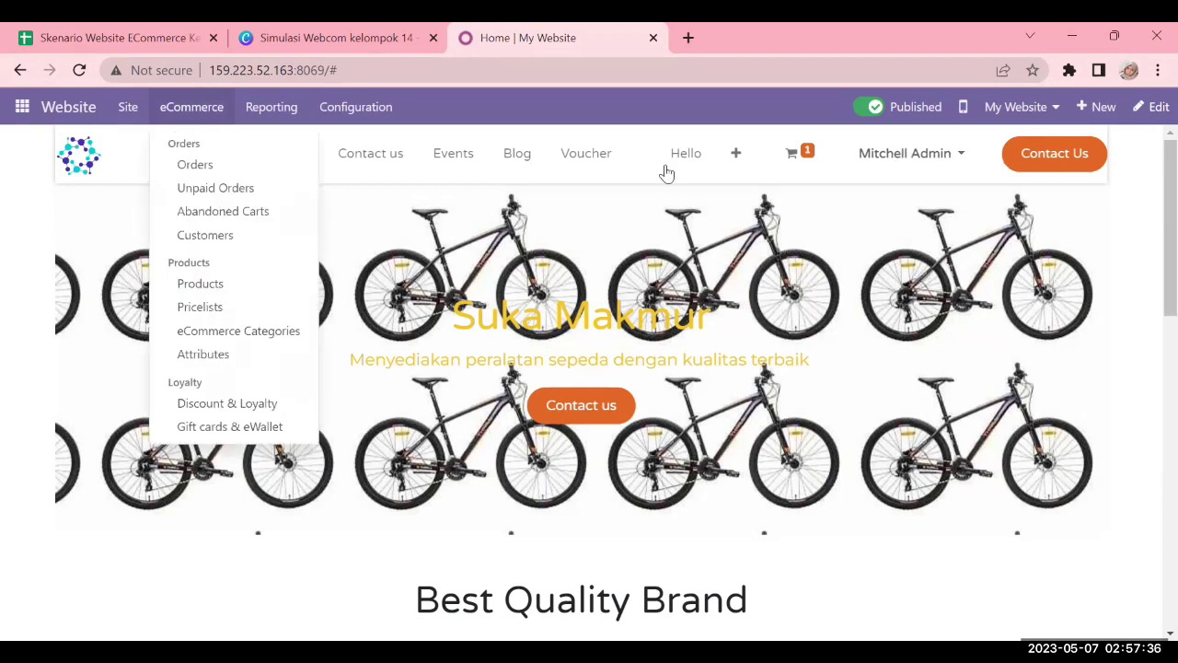
click(215, 293)
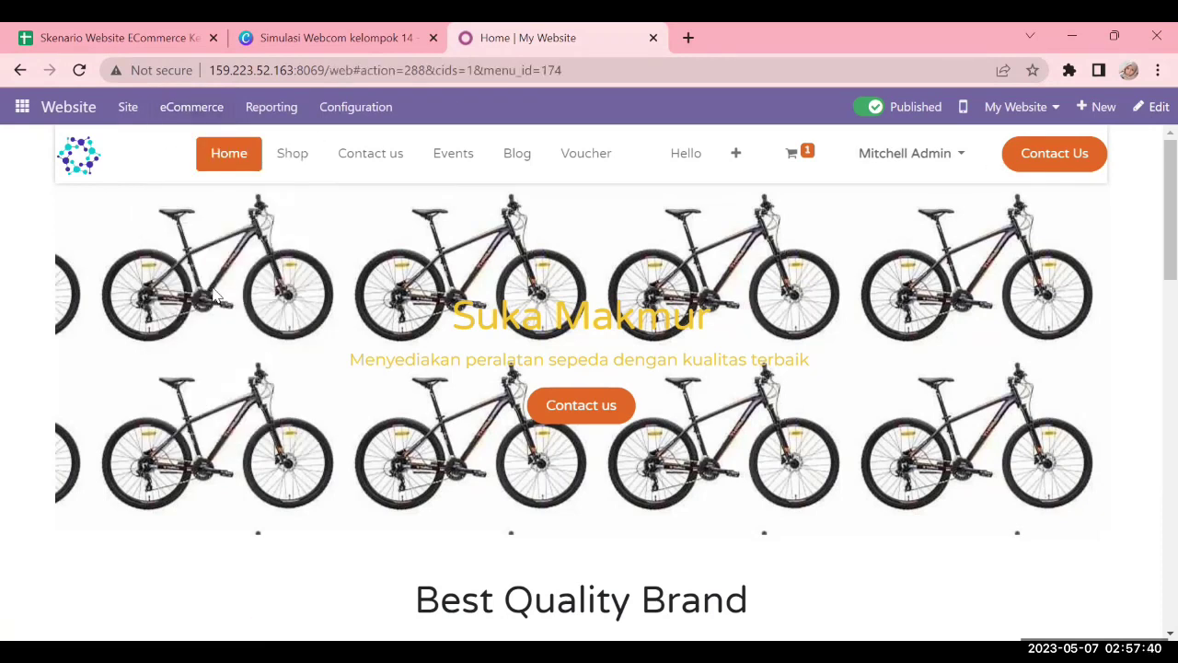
scroll(771, 321, down, 3)
scroll(736, 267, up, 3)
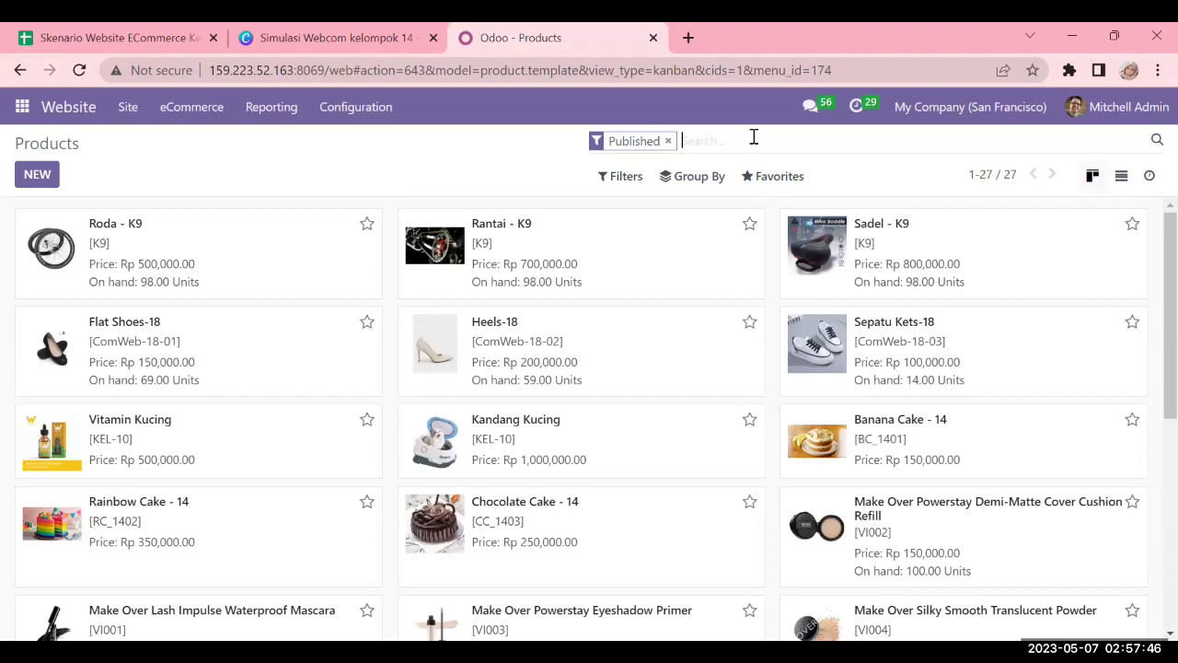
Try the 'cake' and 'cake-14' product searches, removing each filter afterwards
text(cake)
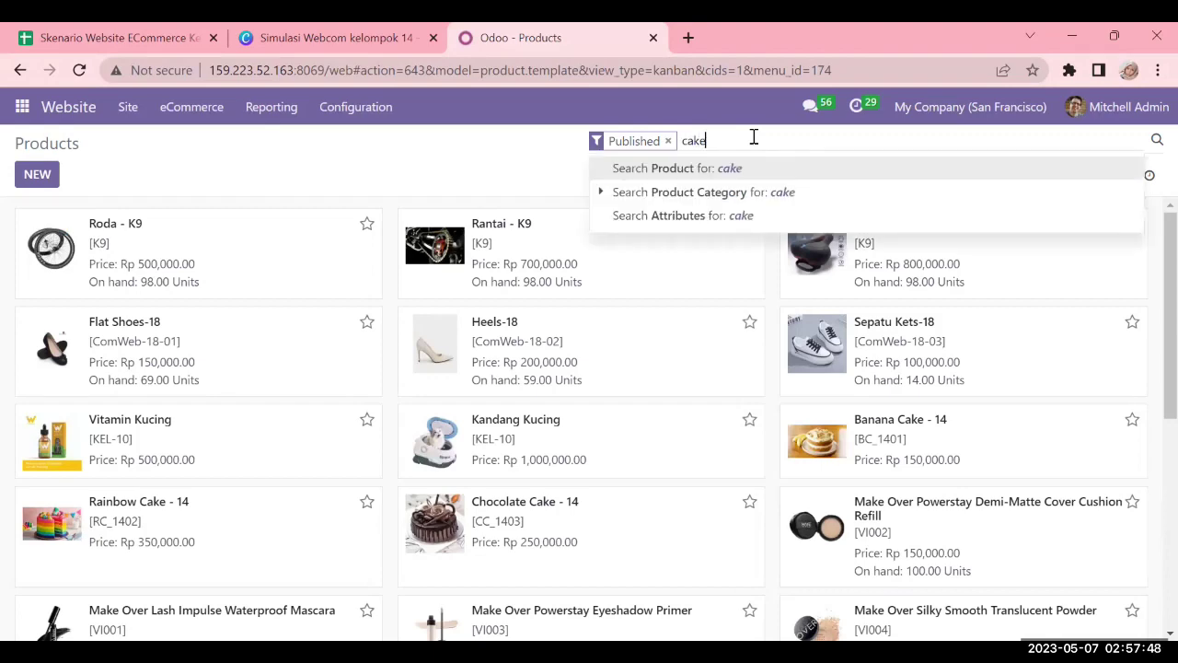
key(Return)
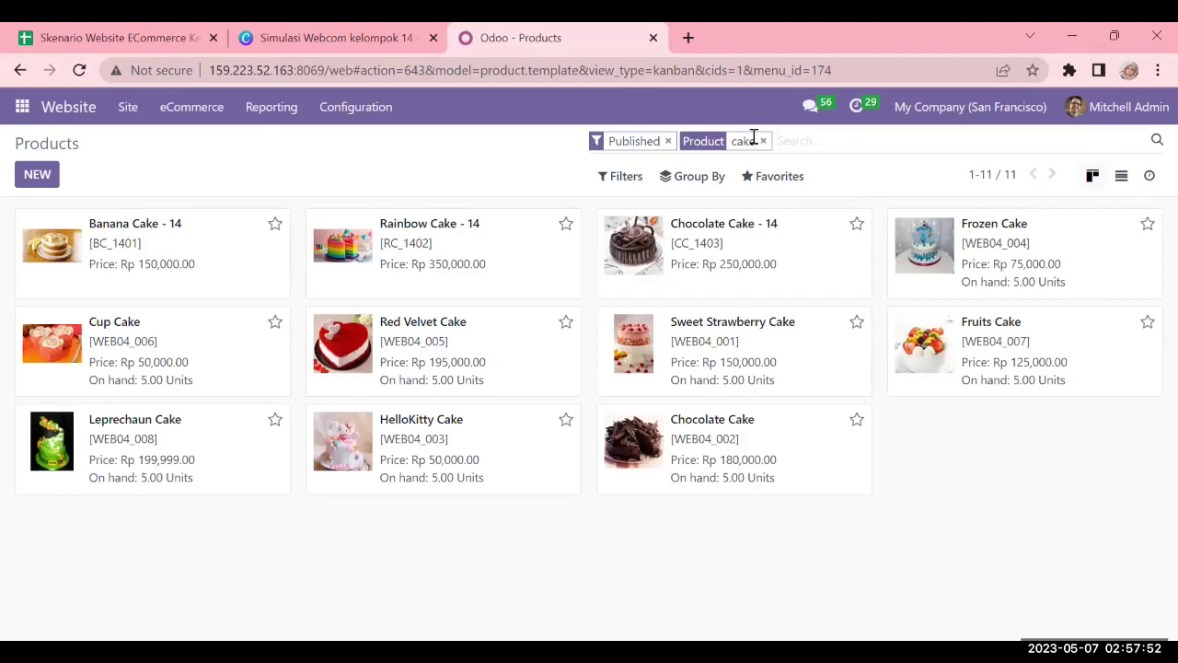
click(762, 142)
text(cake-14)
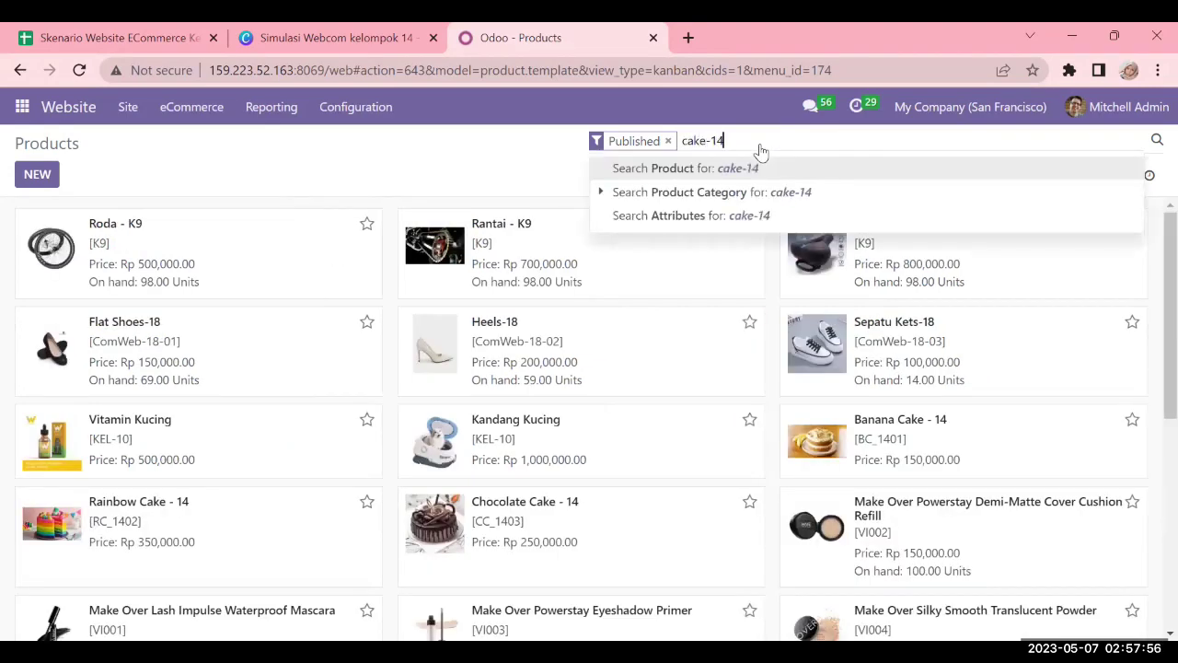
key(Return)
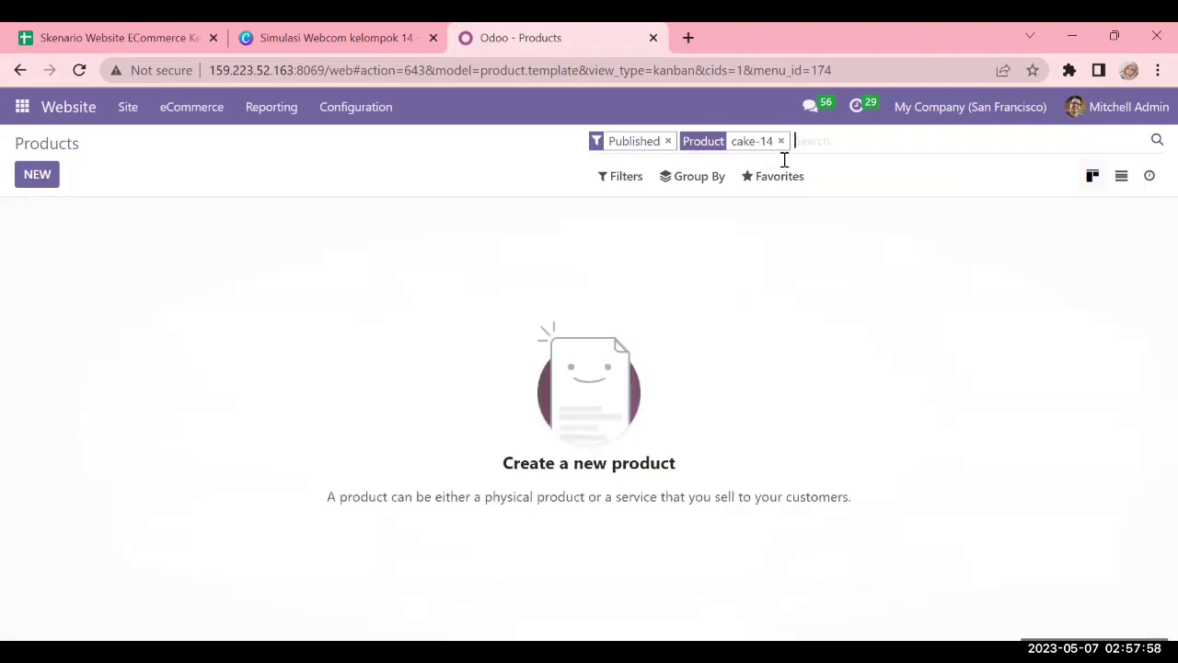
click(781, 142)
Filter products by 'cake' and open Banana Cake - 14
text(c)
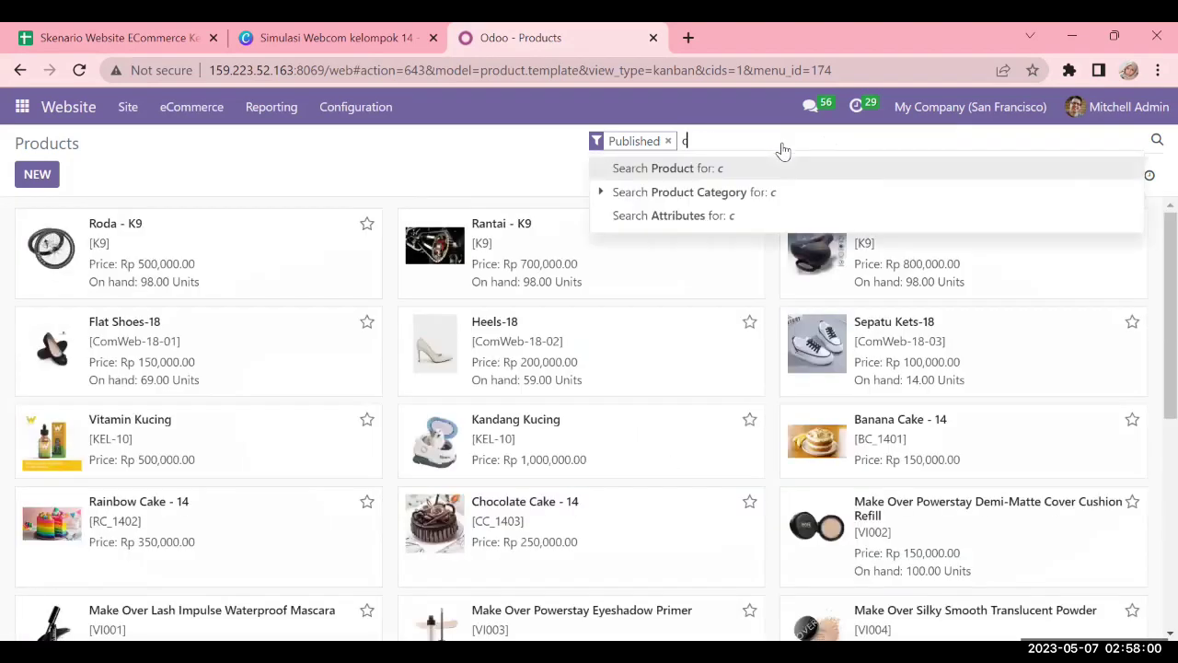
key(BackSpace)
key(BackSpace)
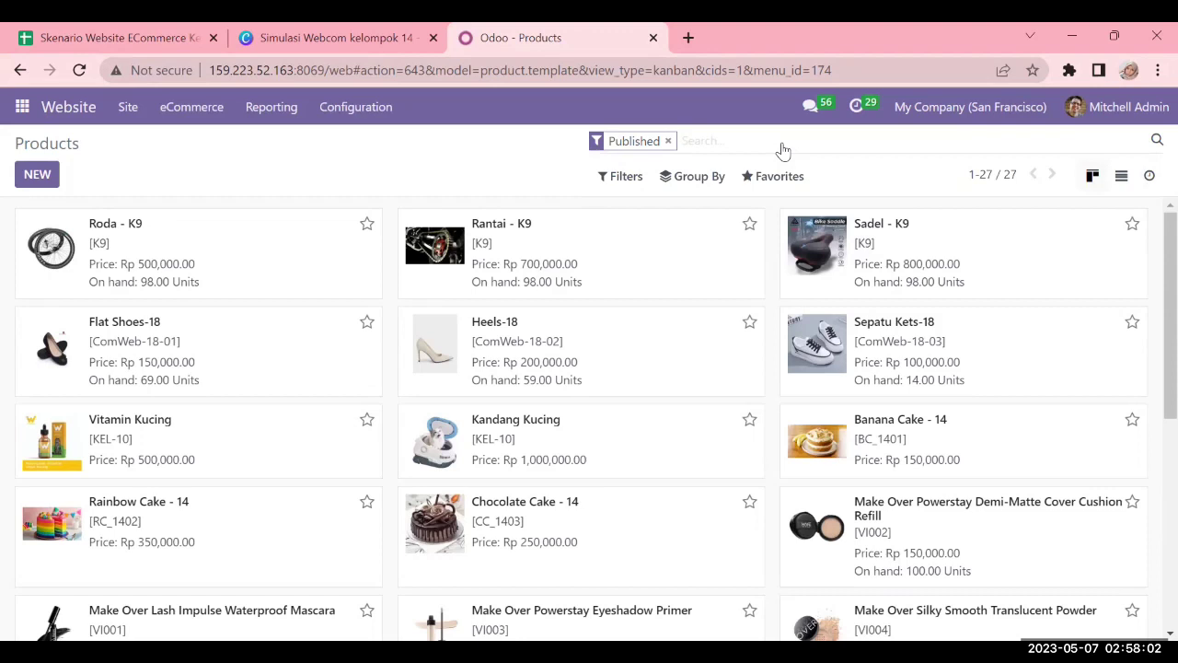
text(cake)
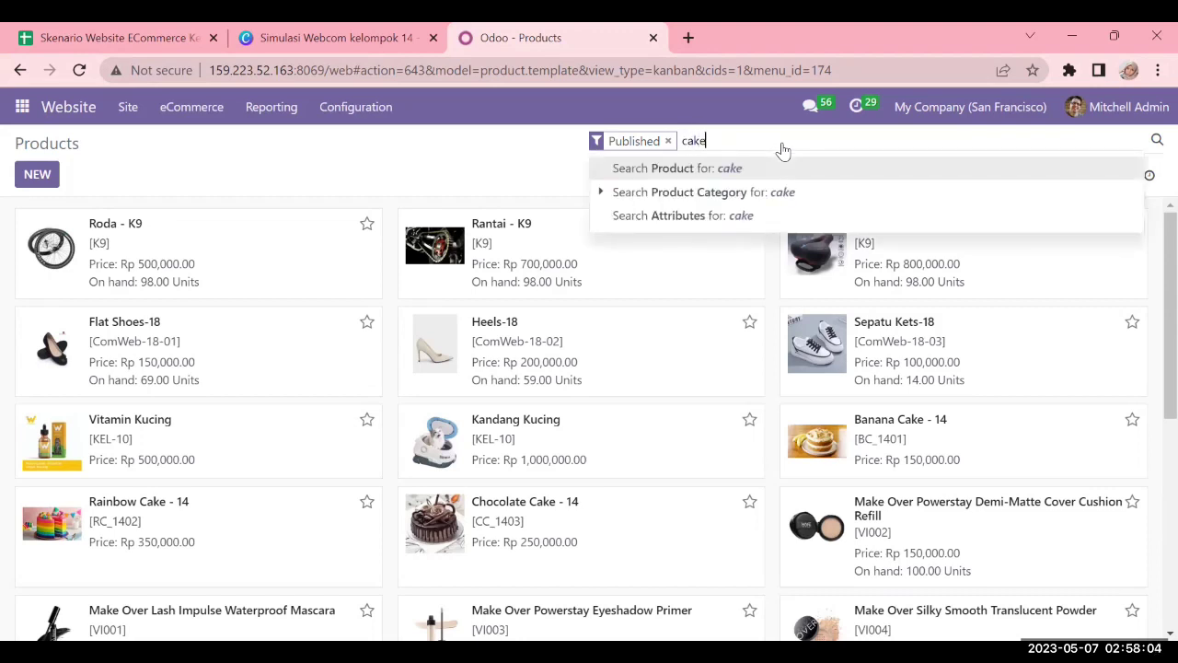
key(Return)
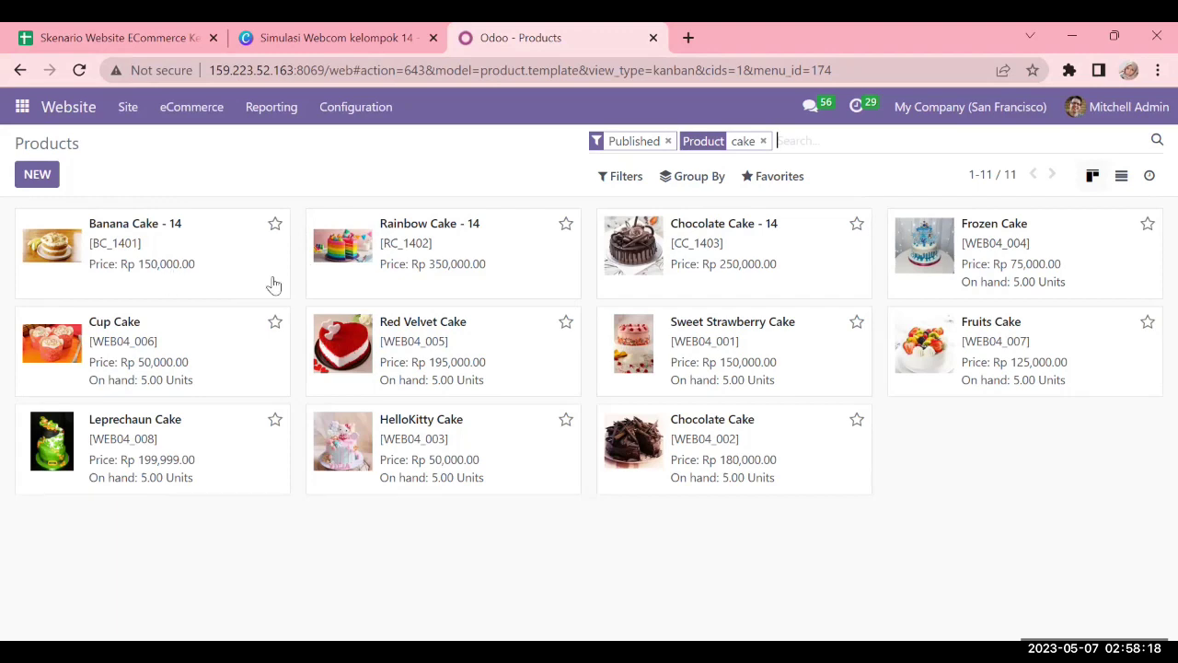
click(233, 231)
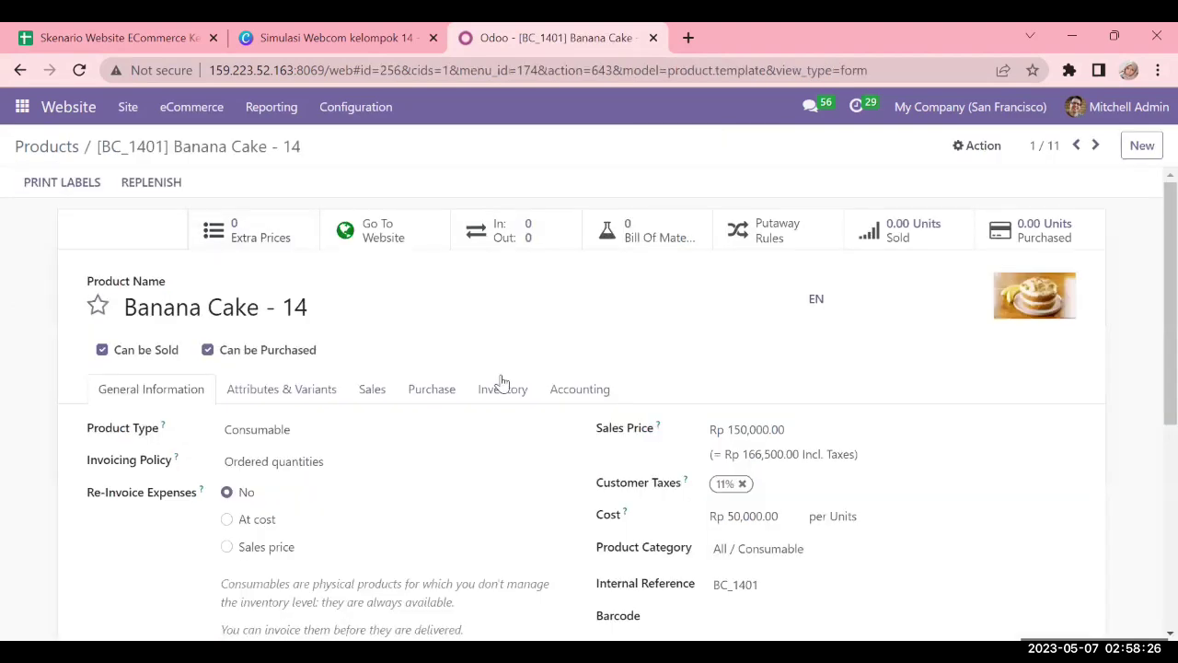
Move the 'Skenario Website ECommerce' spreadsheet tab after Simulasi and view its Data sheet
scroll(501, 382, down, 1)
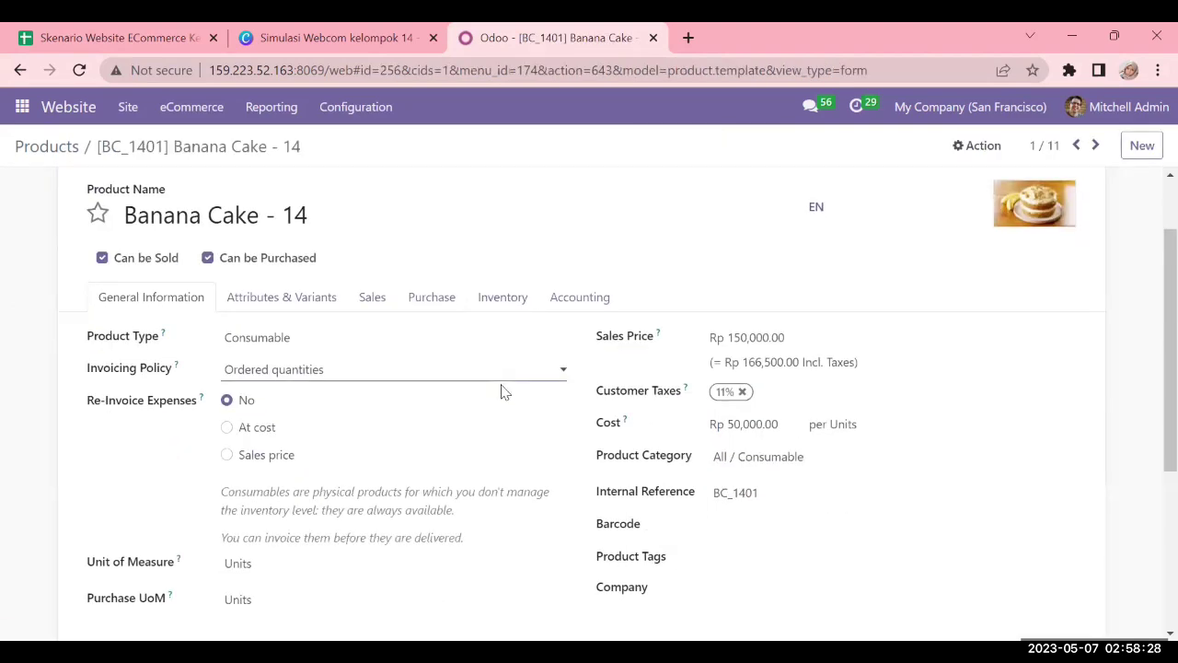
scroll(728, 289, down, 1)
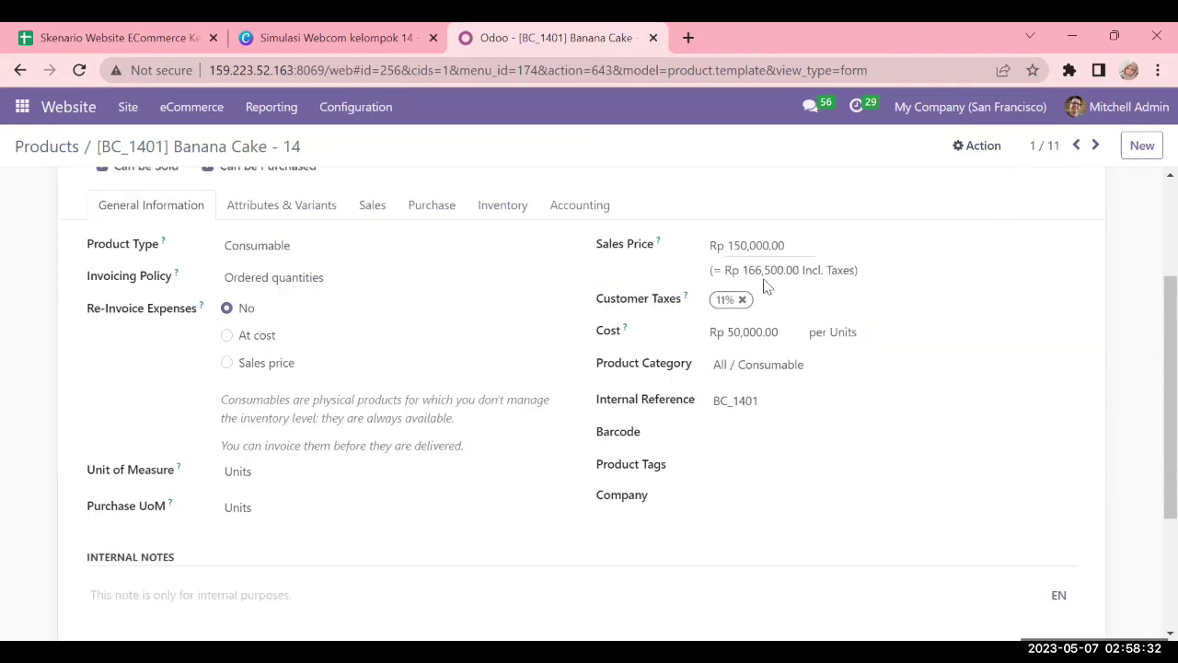
drag(120, 32, 324, 46)
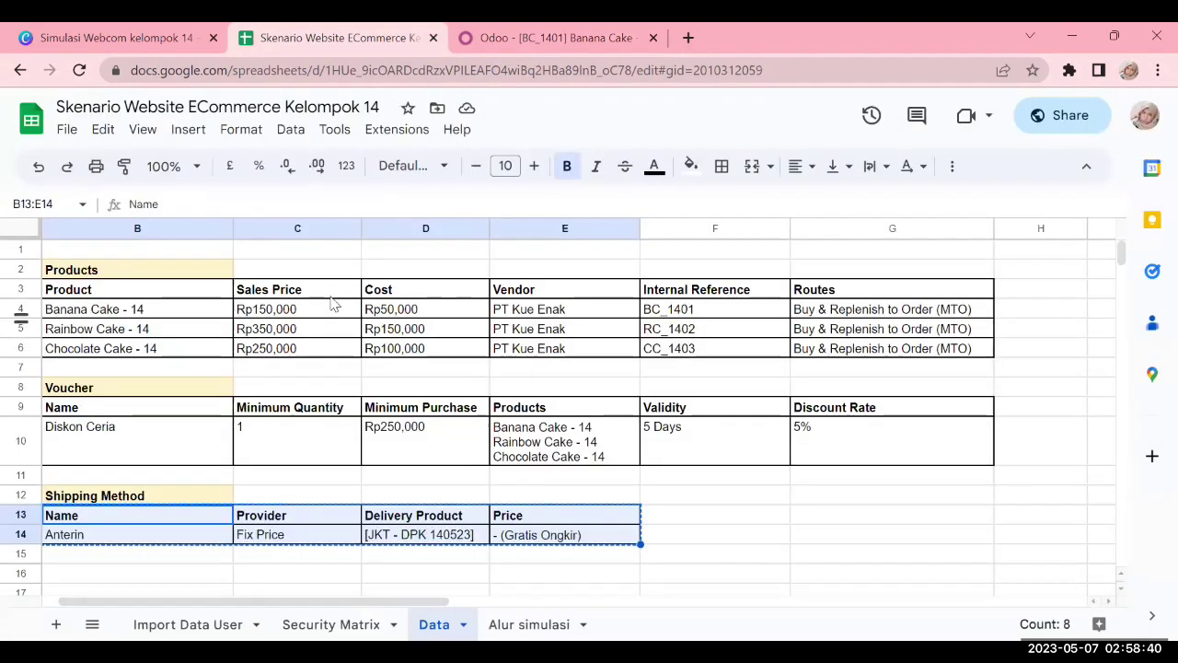
Compare Banana Cake's Rp150,000 price in cell C4 with the Odoo product form
click(336, 318)
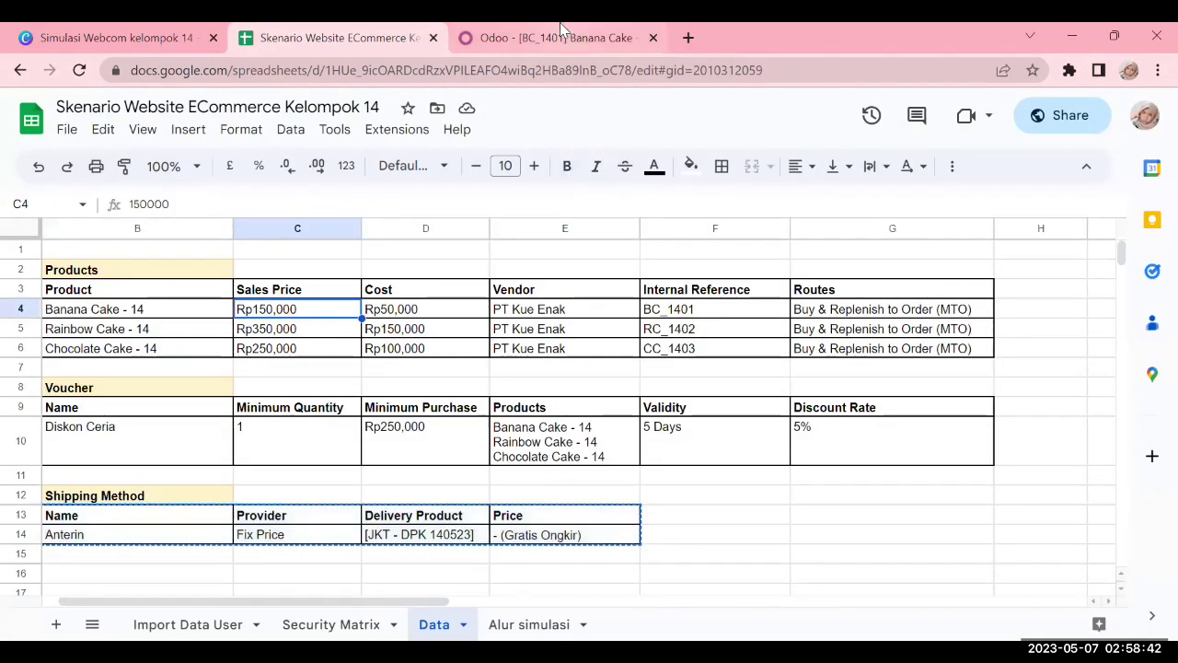
click(560, 30)
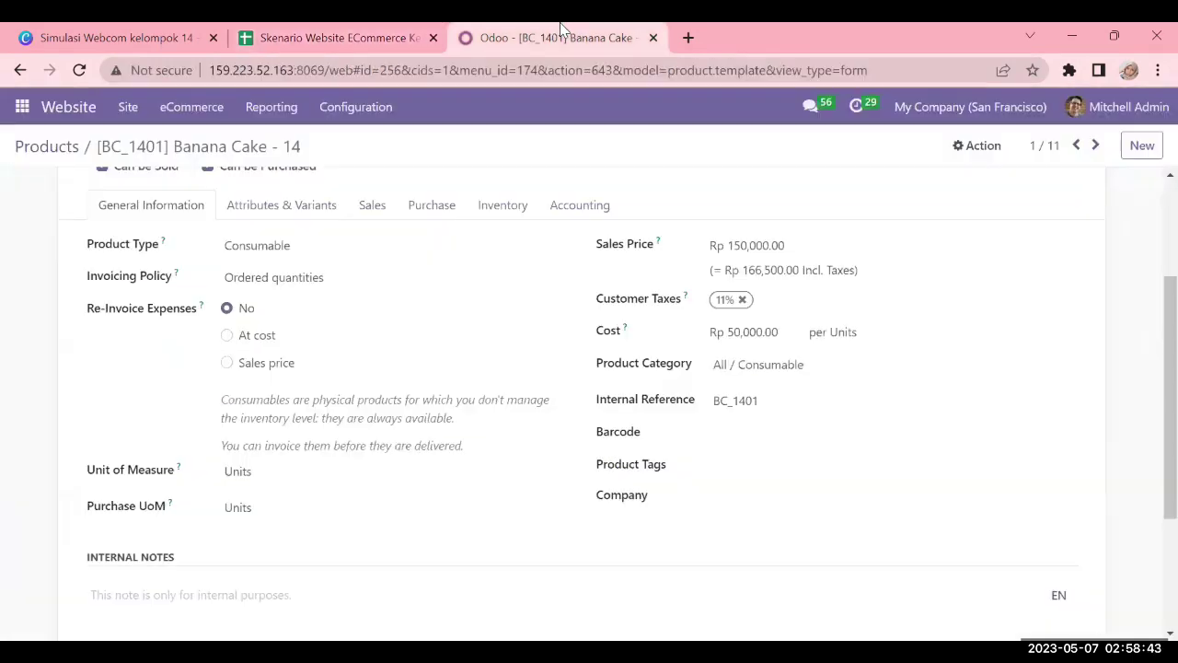
click(330, 31)
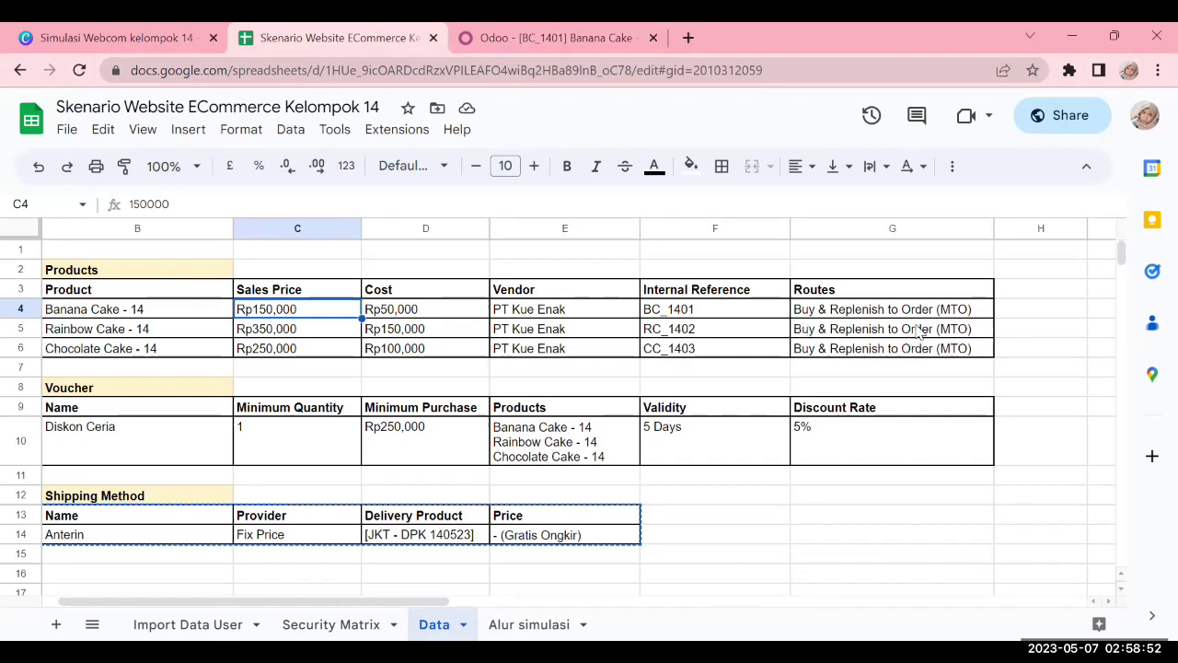
click(619, 30)
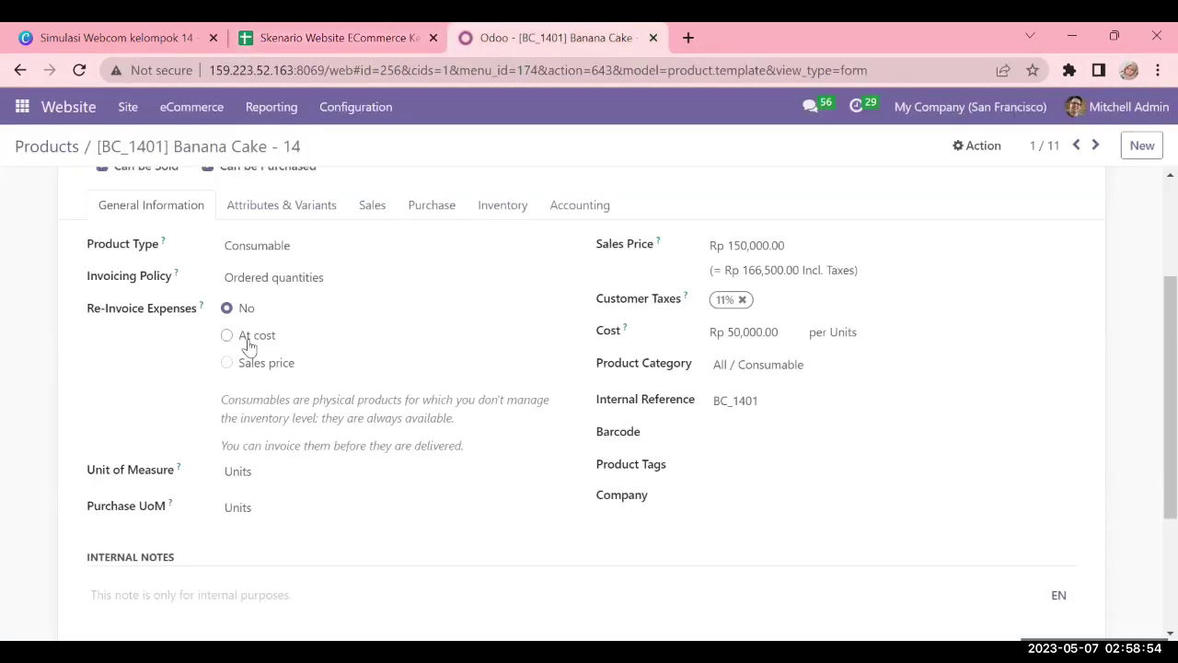
Select the Banana Cake - 14 name, leave Product Type as Consumable, and view the Sales tab
scroll(271, 313, up, 2)
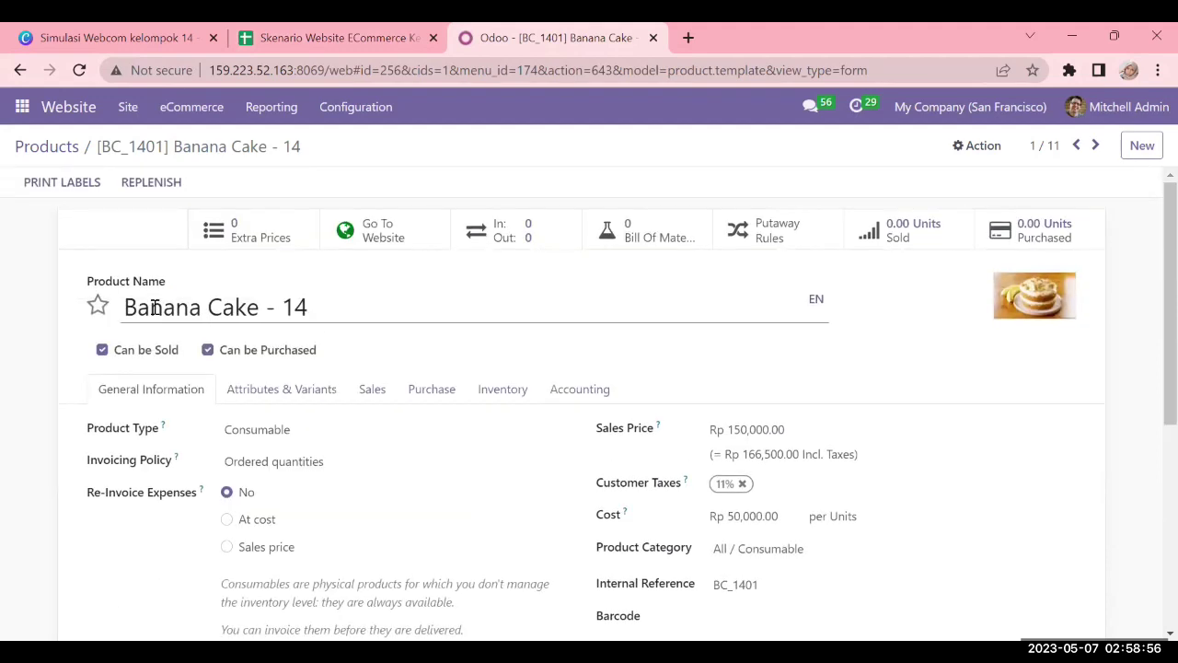
drag(132, 310, 303, 308)
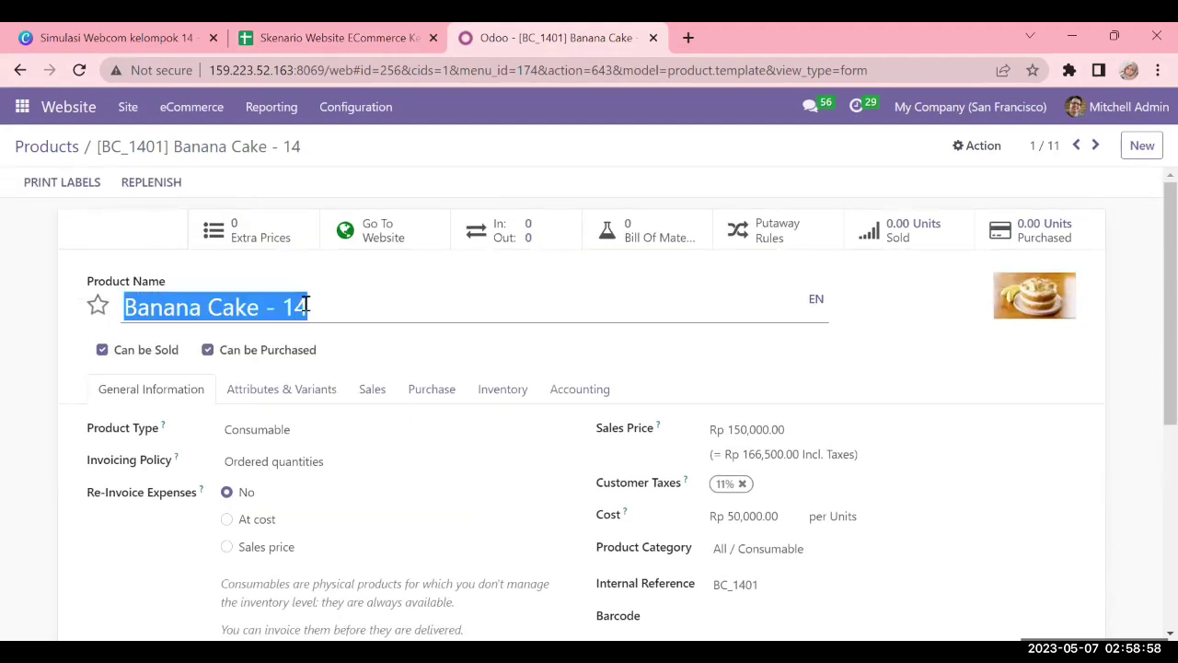
scroll(288, 411, down, 1)
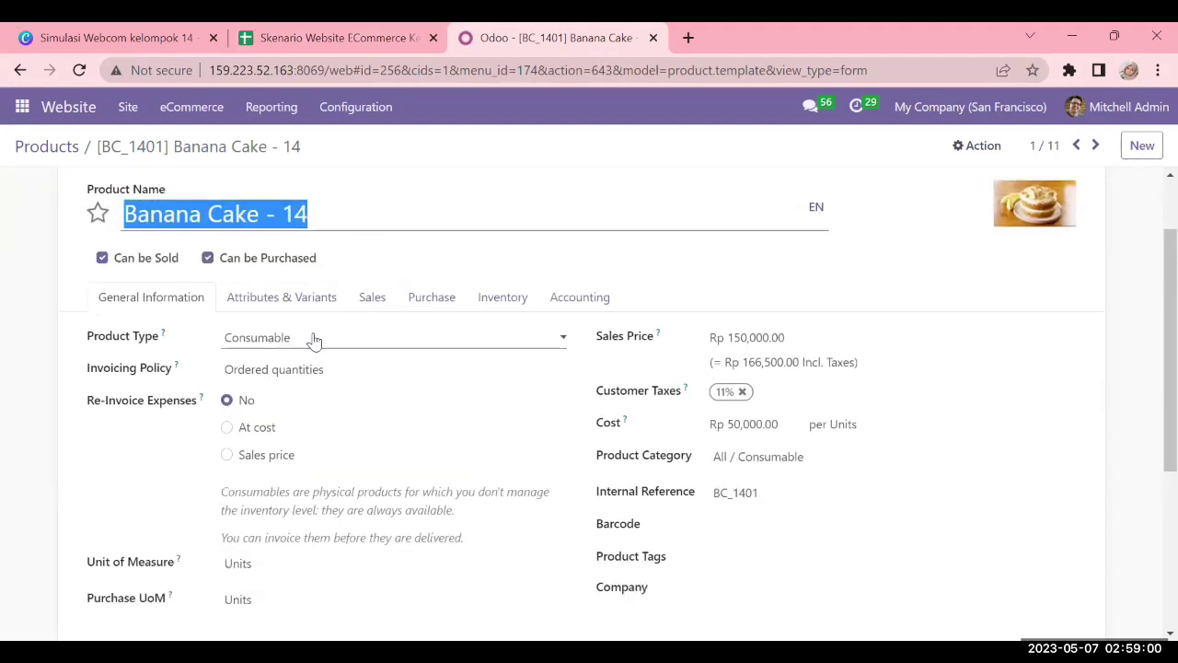
click(314, 338)
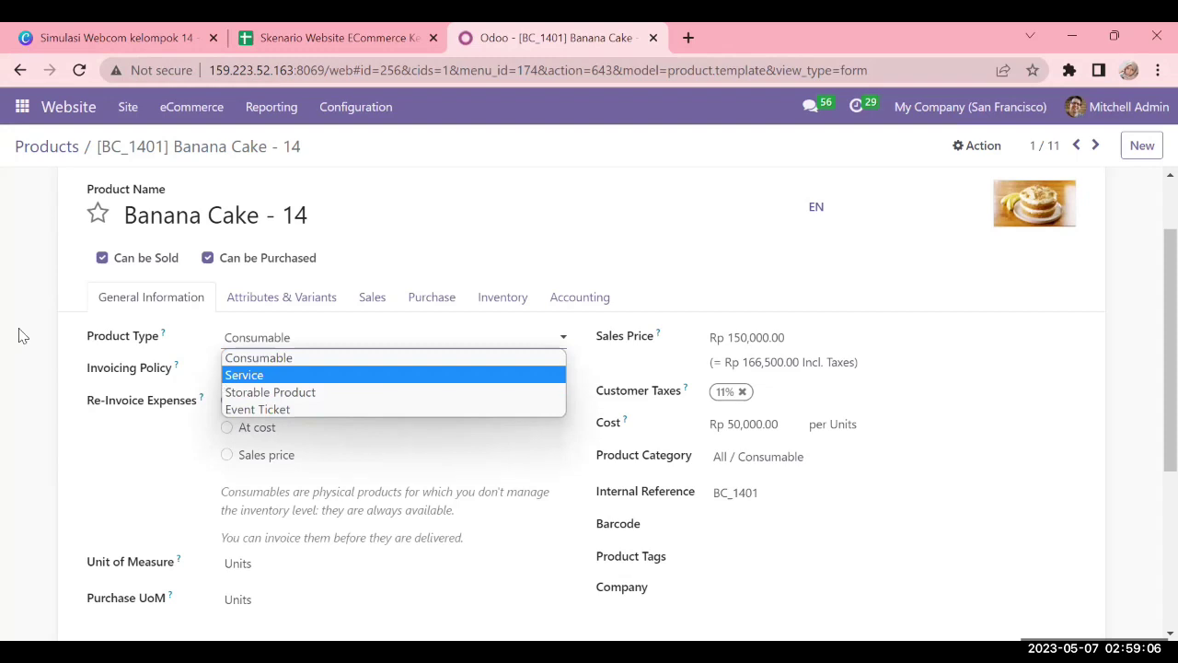
click(365, 357)
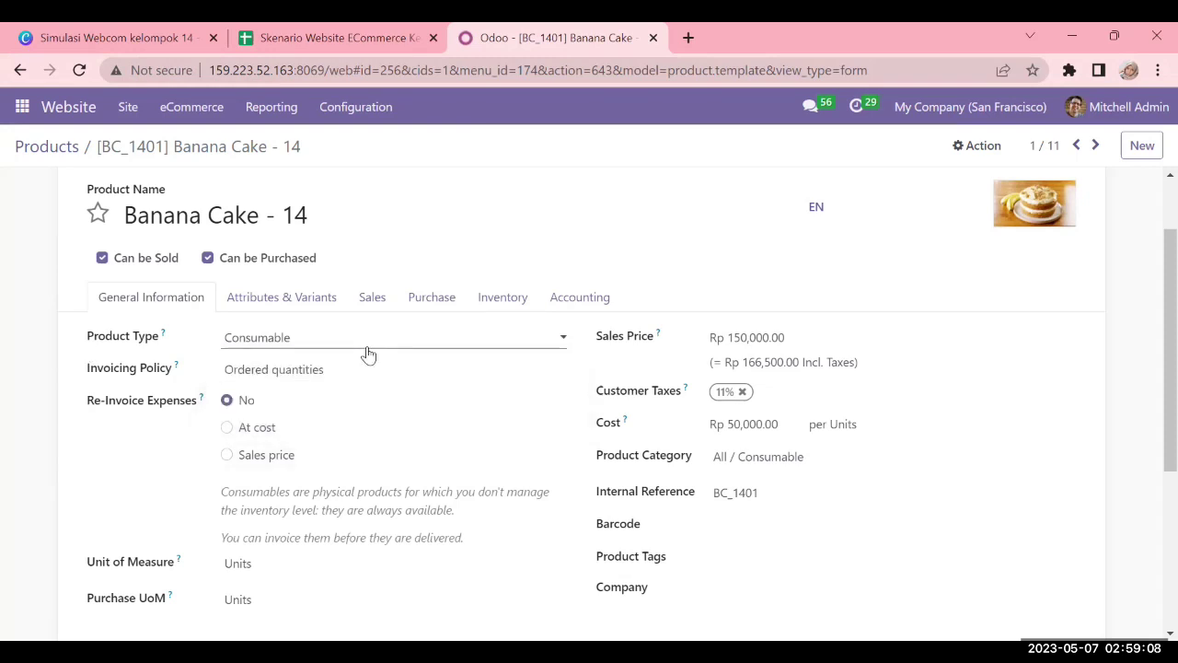
click(368, 356)
click(214, 382)
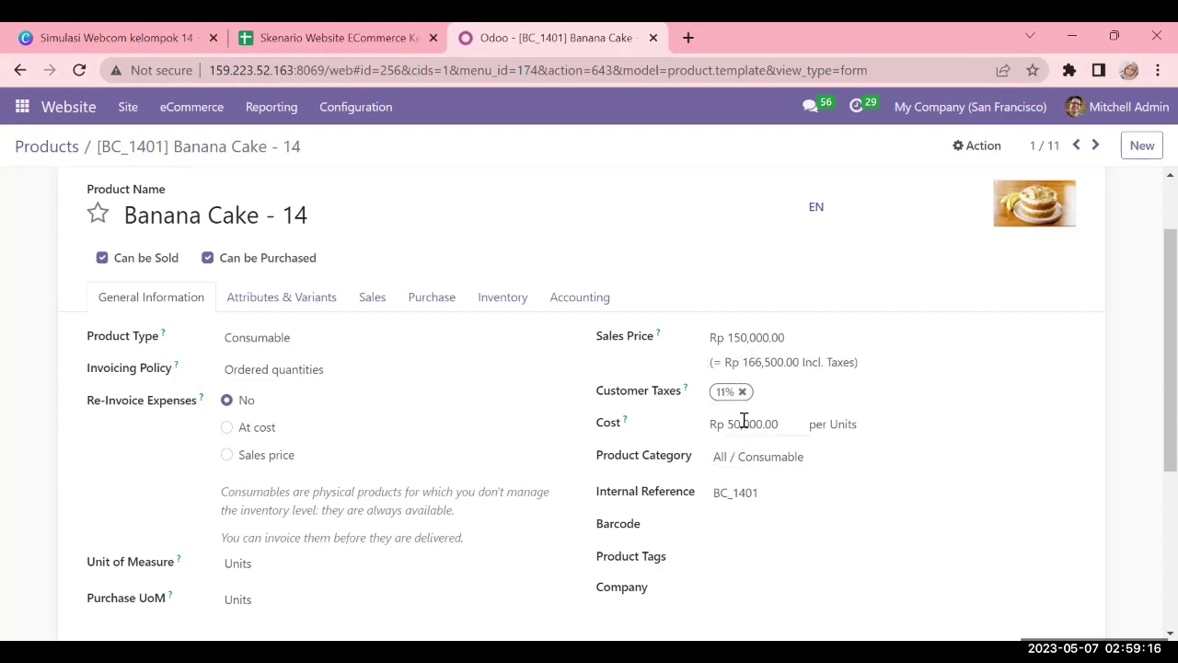
scroll(747, 434, down, 1)
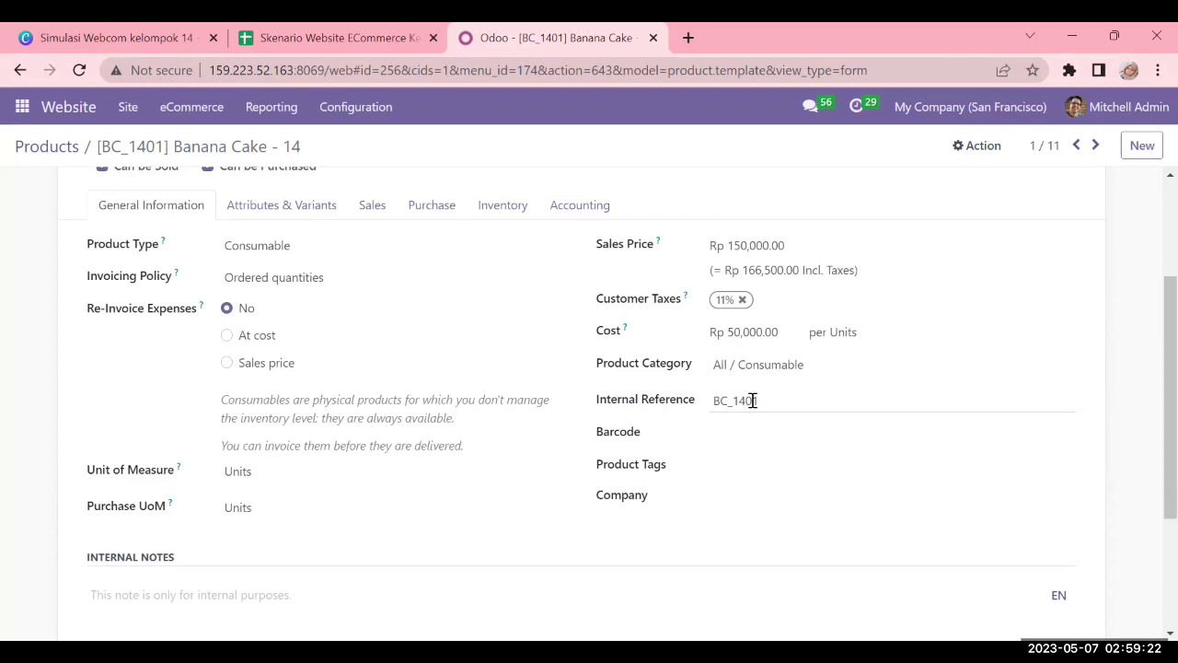
scroll(473, 366, up, 1)
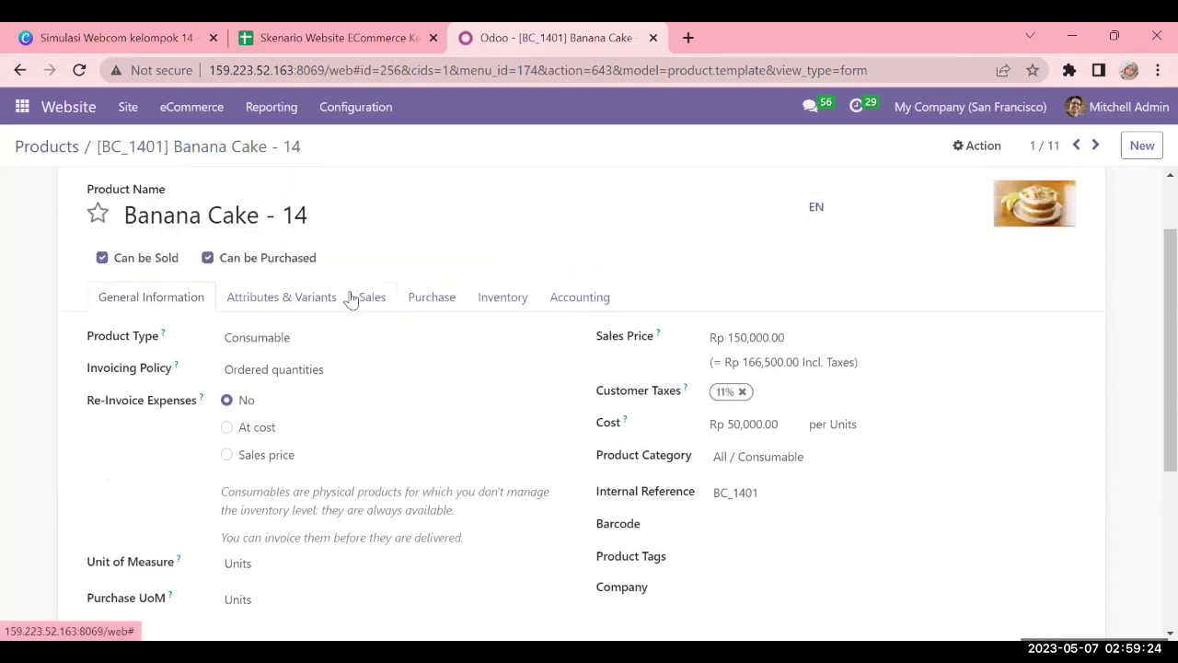
click(351, 298)
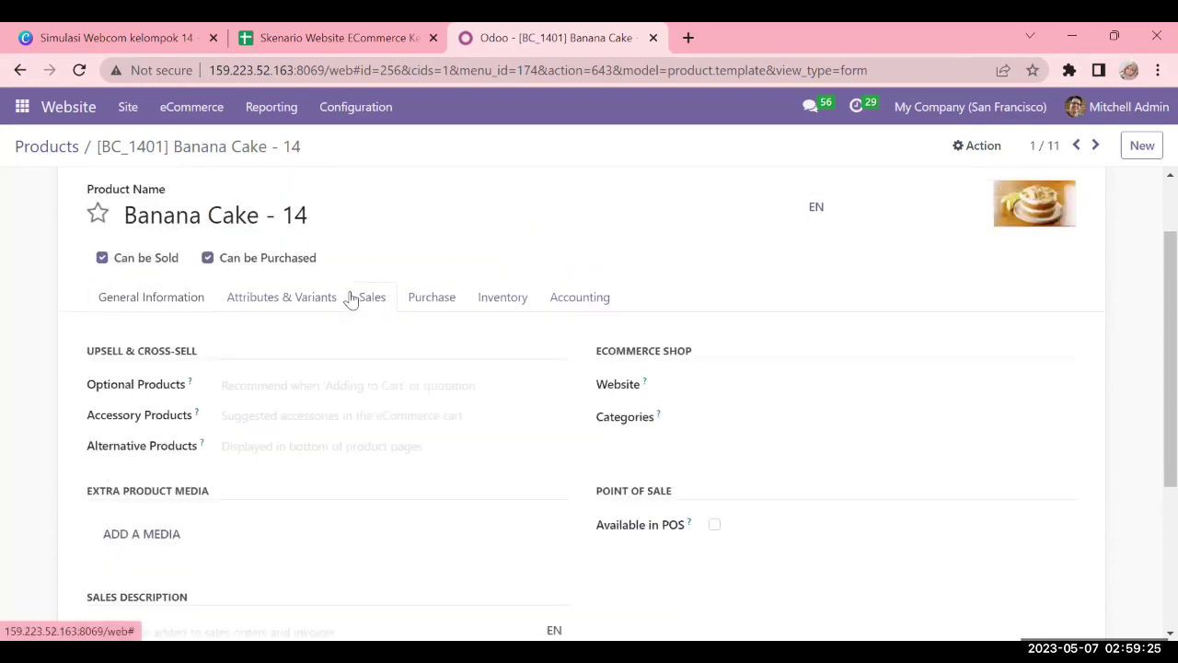
Review Banana Cake's Purchase, Inventory (MTO and Buy routes) and Accounting tabs, then General Information
click(446, 304)
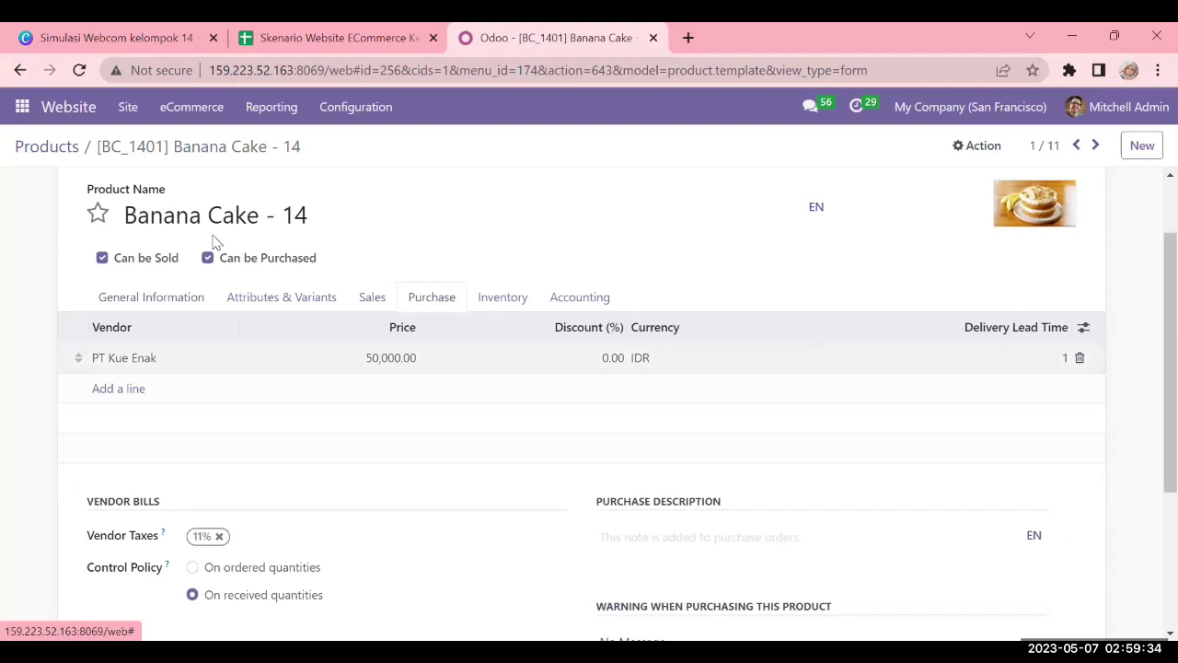
scroll(236, 231, up, 2)
scroll(414, 350, down, 4)
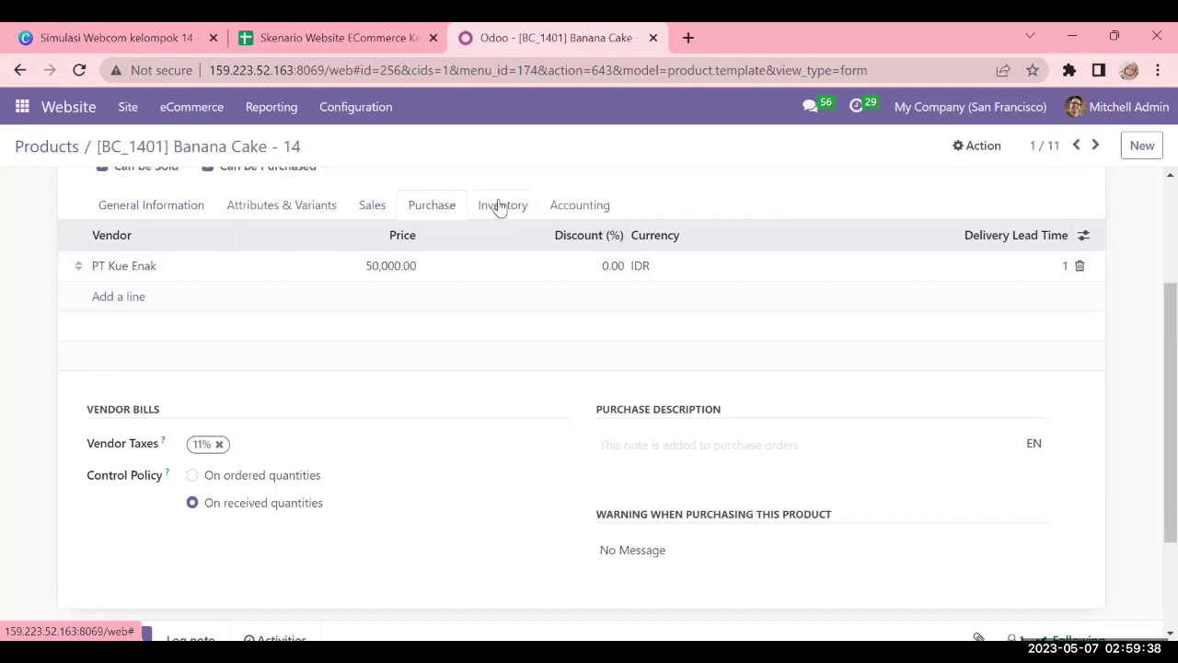
click(497, 208)
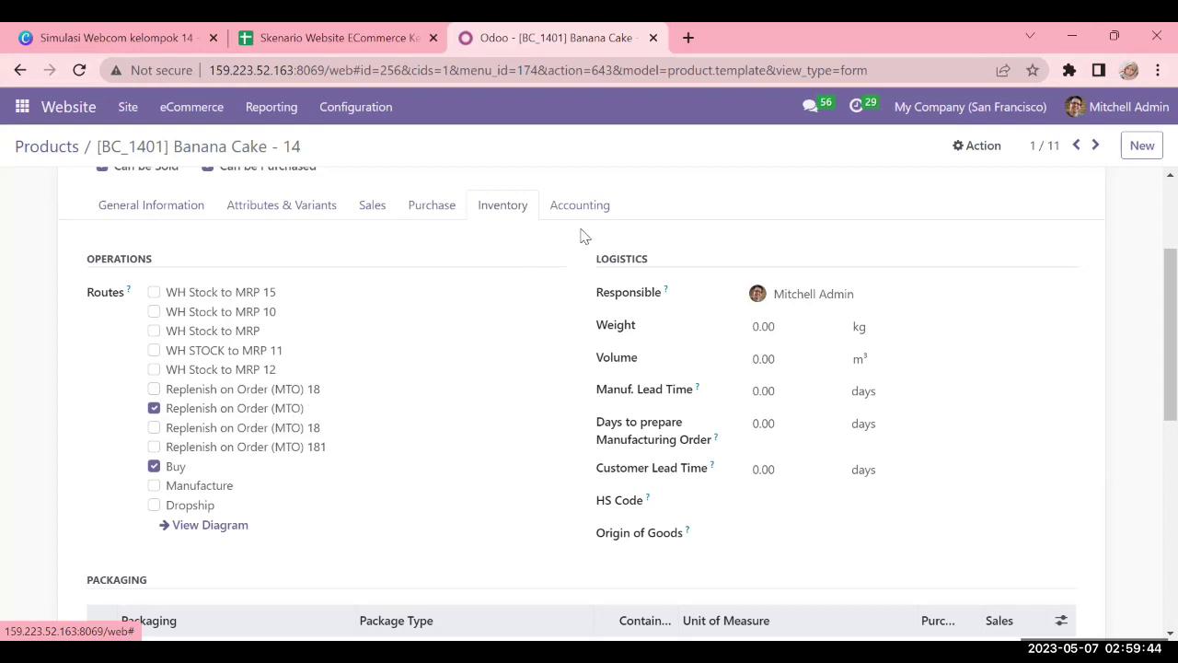
click(592, 201)
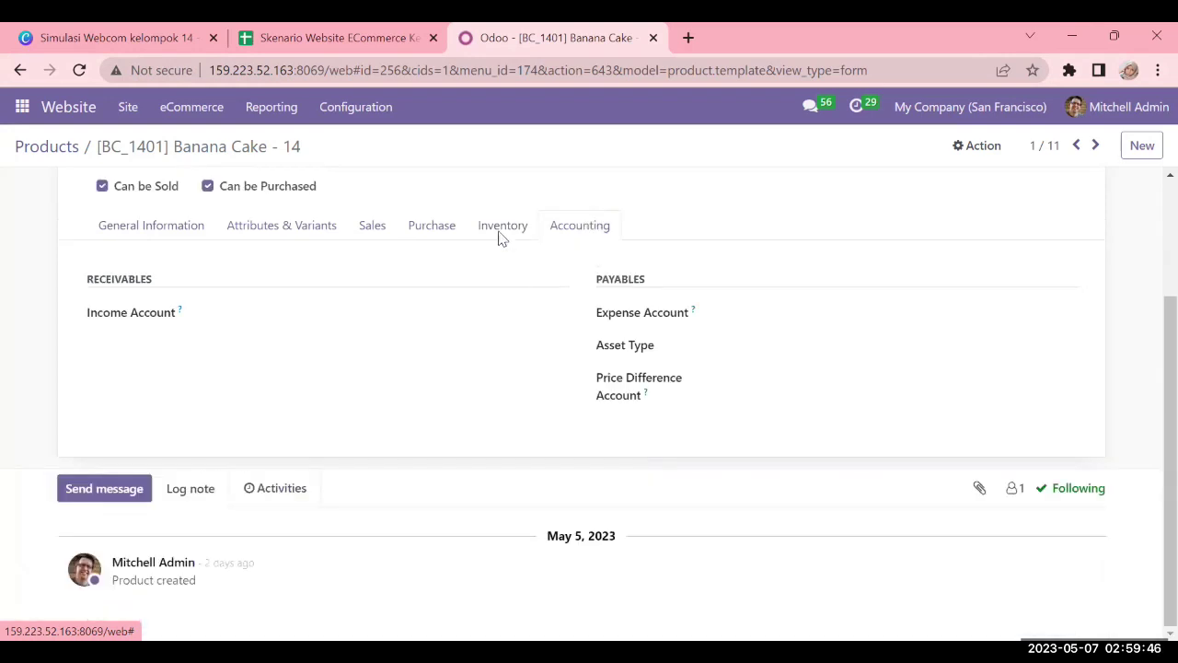
click(117, 220)
scroll(650, 407, down, 2)
scroll(650, 408, up, 3)
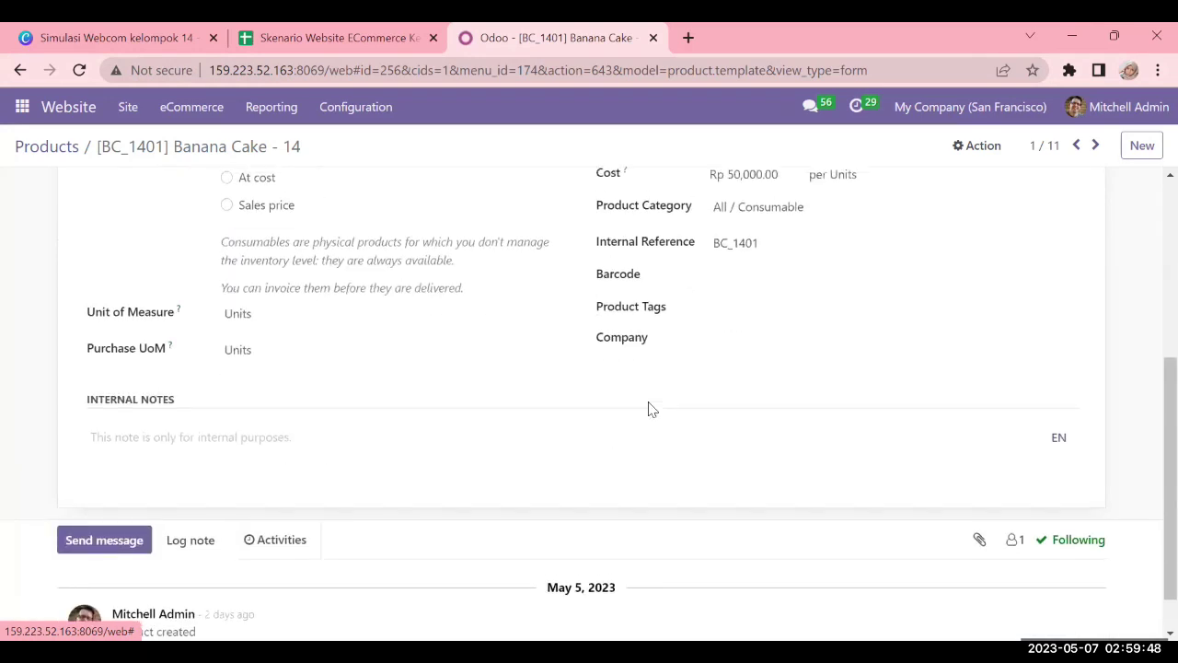
scroll(289, 350, up, 2)
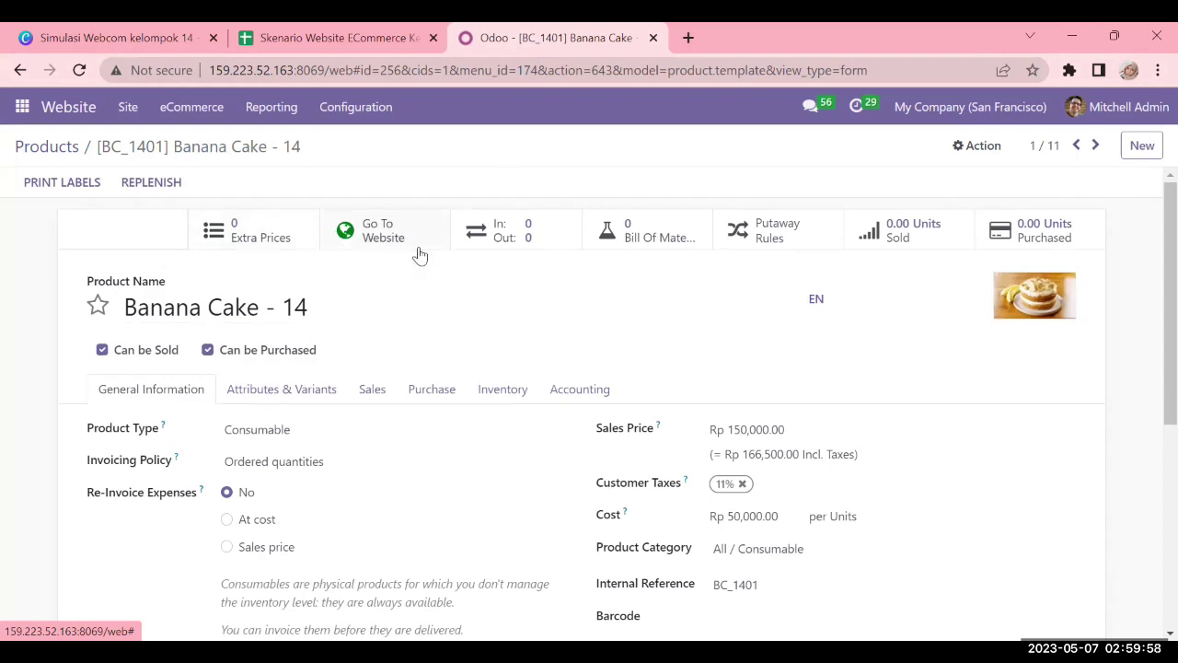
View the Banana Cake - 14 shop page at Rp 150,000.00 via Go To Website
click(386, 243)
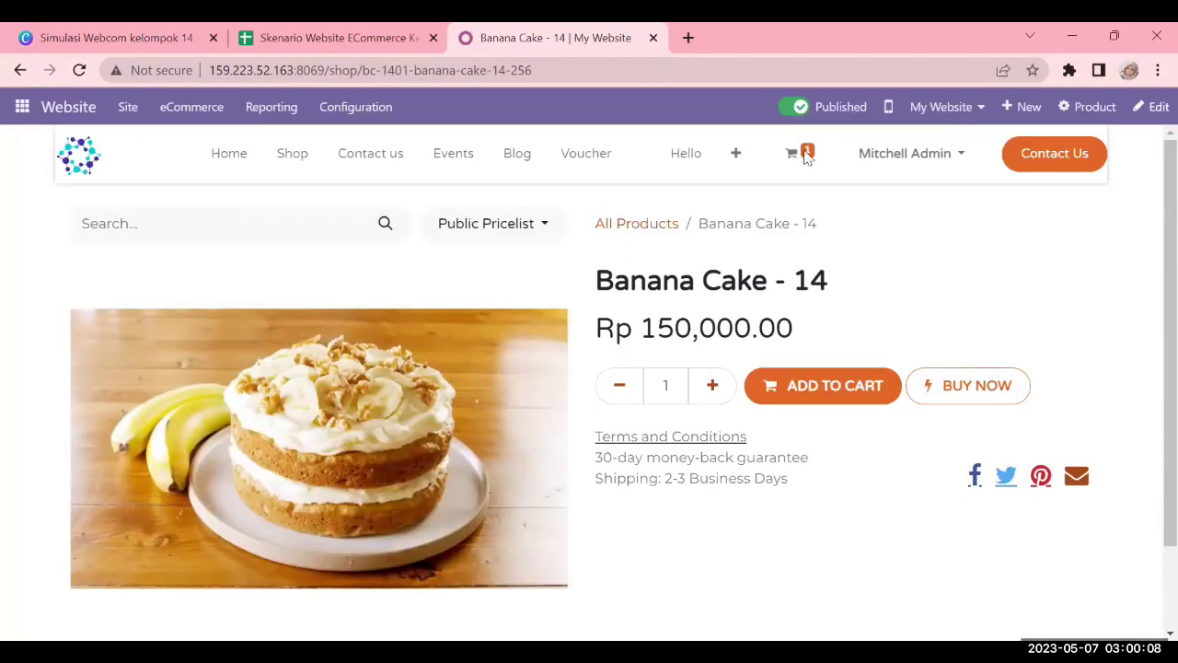
scroll(425, 258, down, 2)
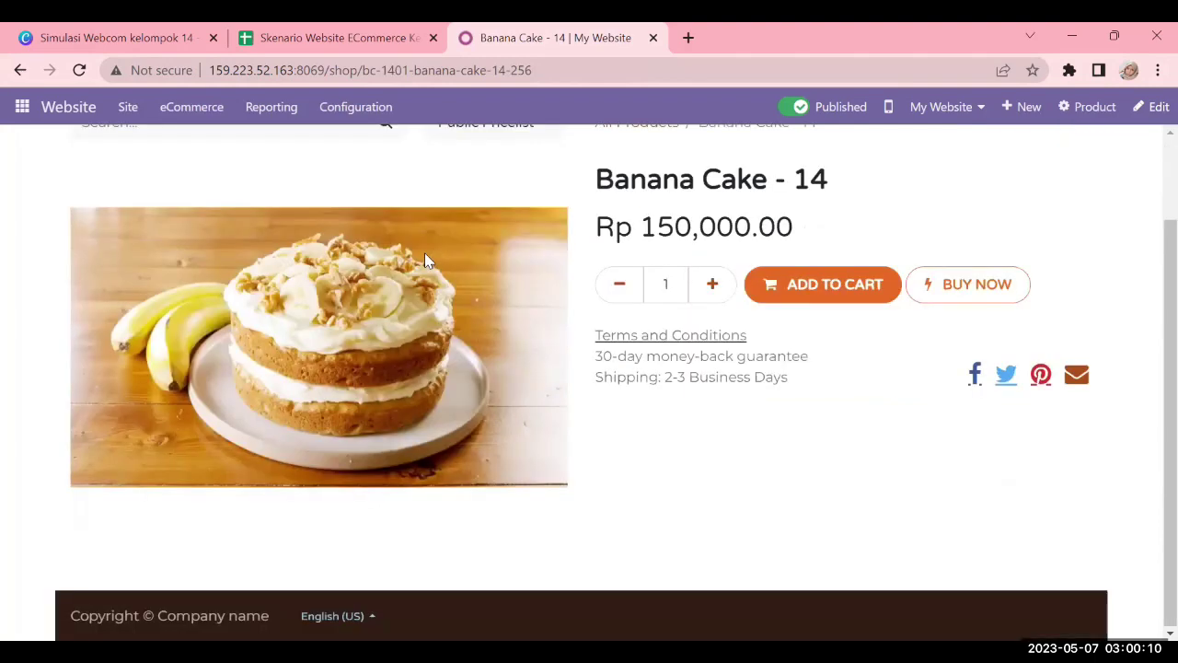
scroll(424, 252, up, 2)
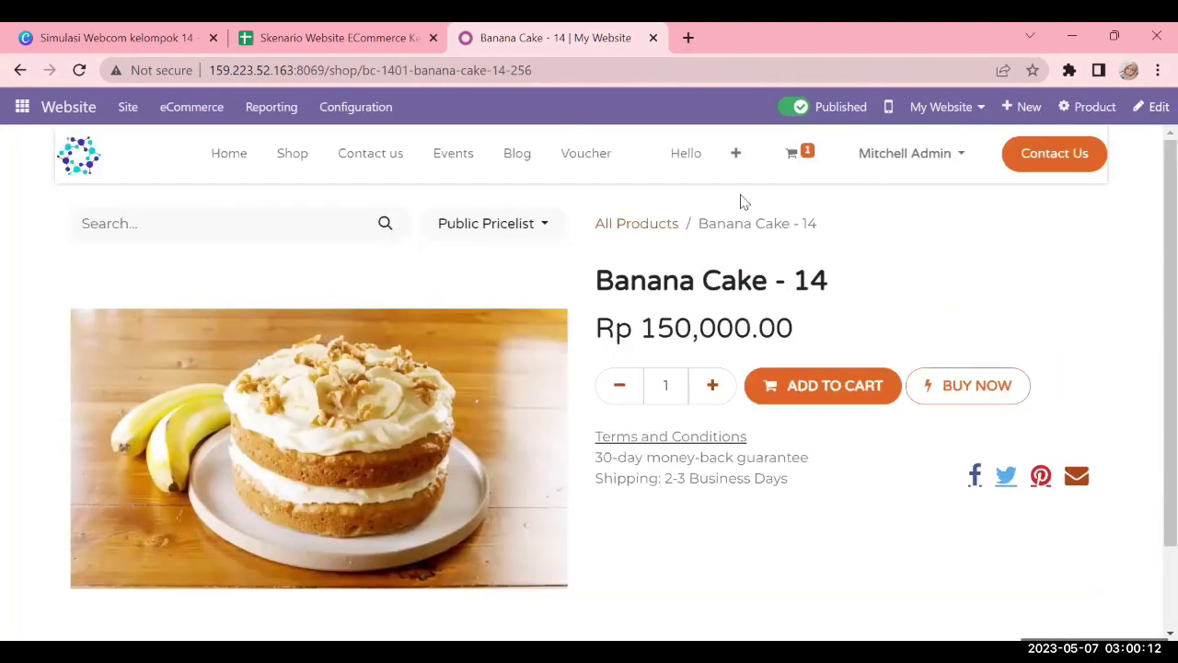
click(20, 77)
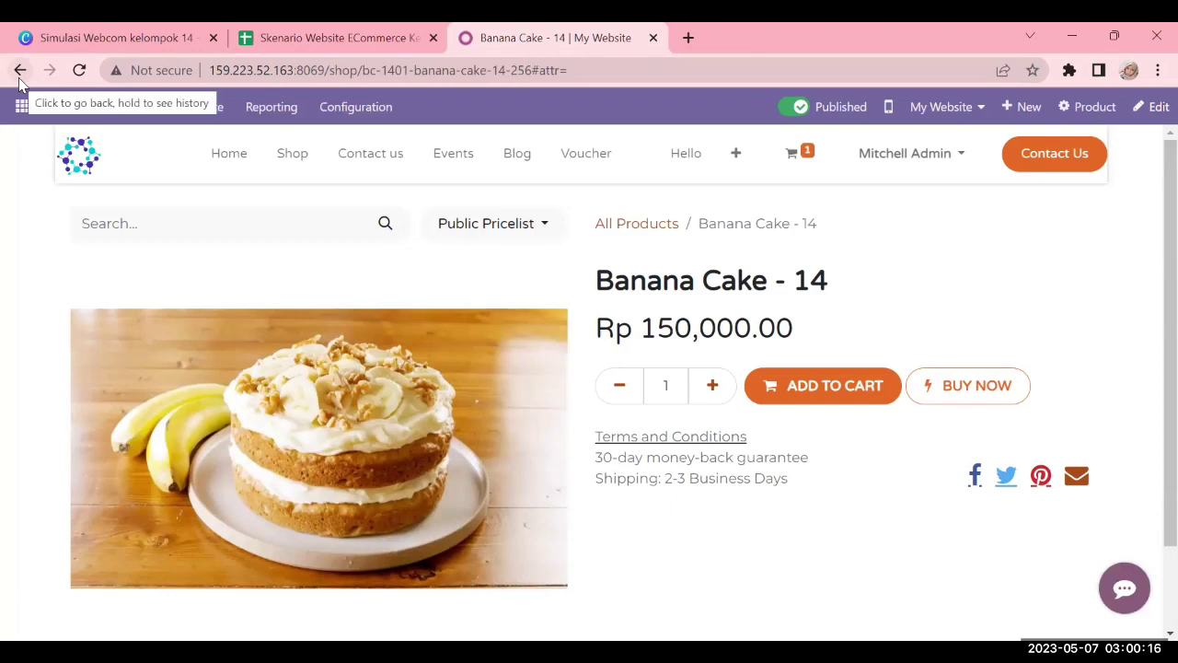
click(21, 77)
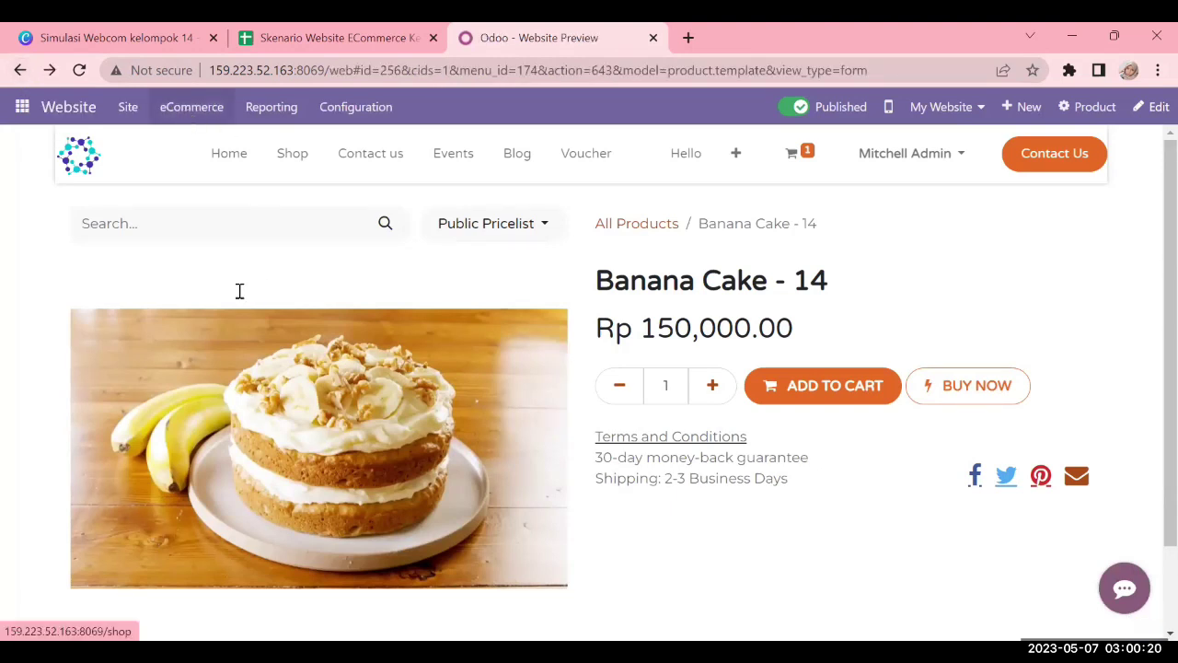
Bring up the eCommerce orders and products options and scroll through them
click(191, 109)
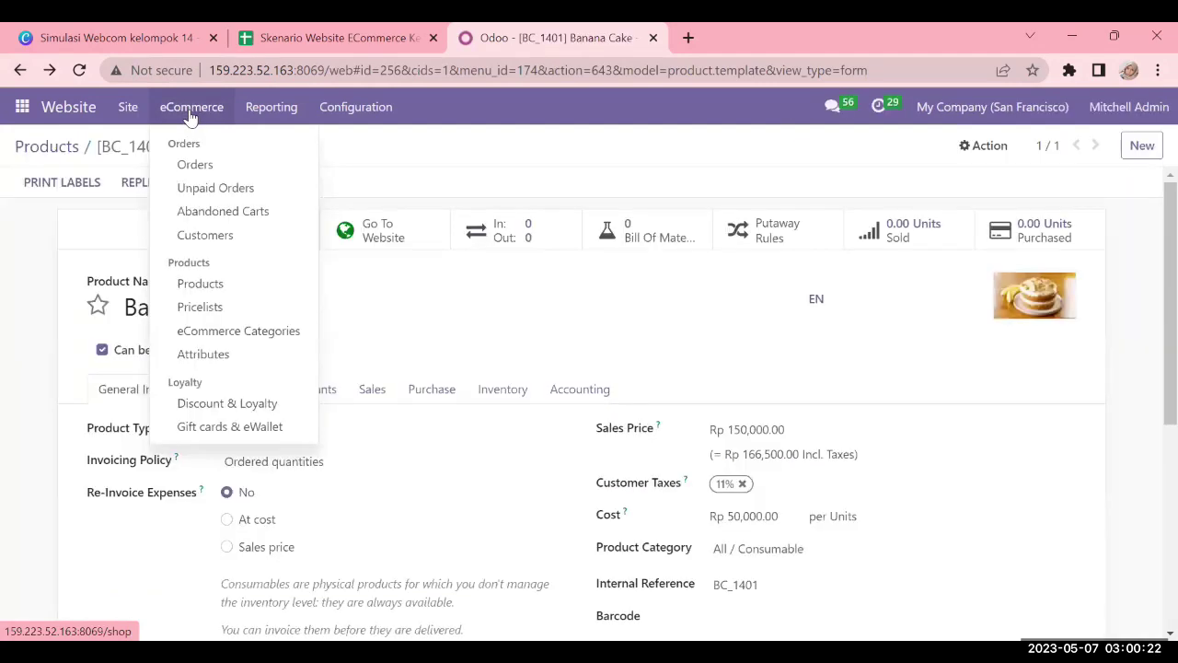
scroll(889, 389, down, 2)
scroll(526, 323, up, 2)
scroll(670, 333, down, 1)
scroll(669, 334, down, 1)
scroll(673, 329, down, 2)
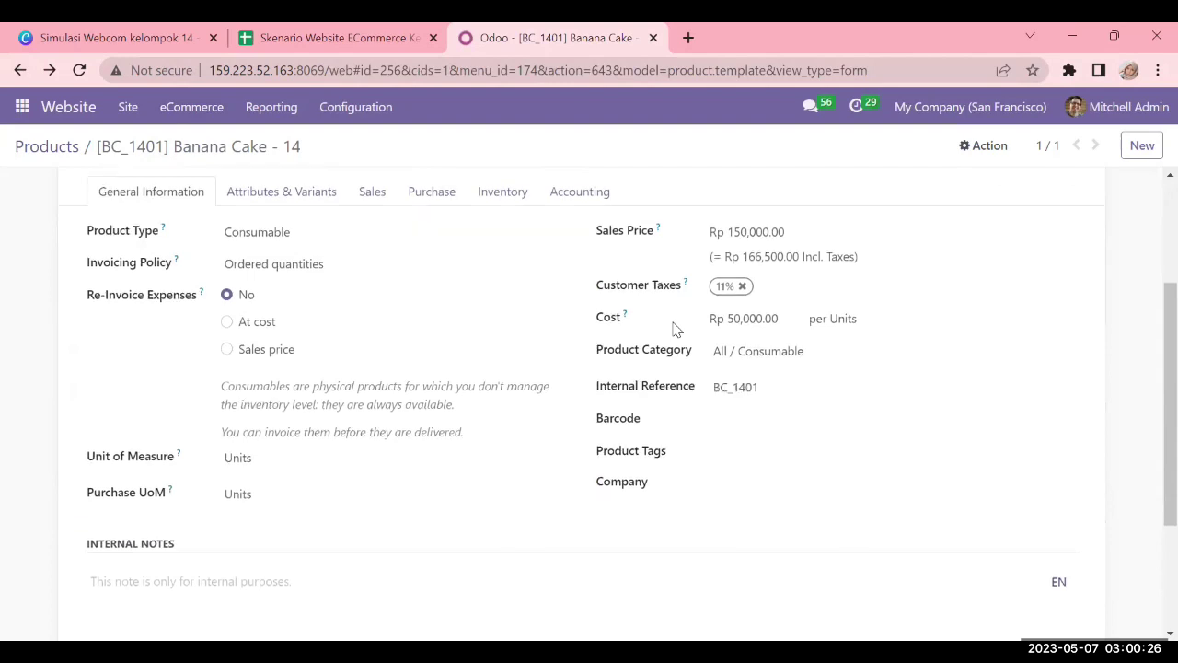
scroll(676, 330, up, 4)
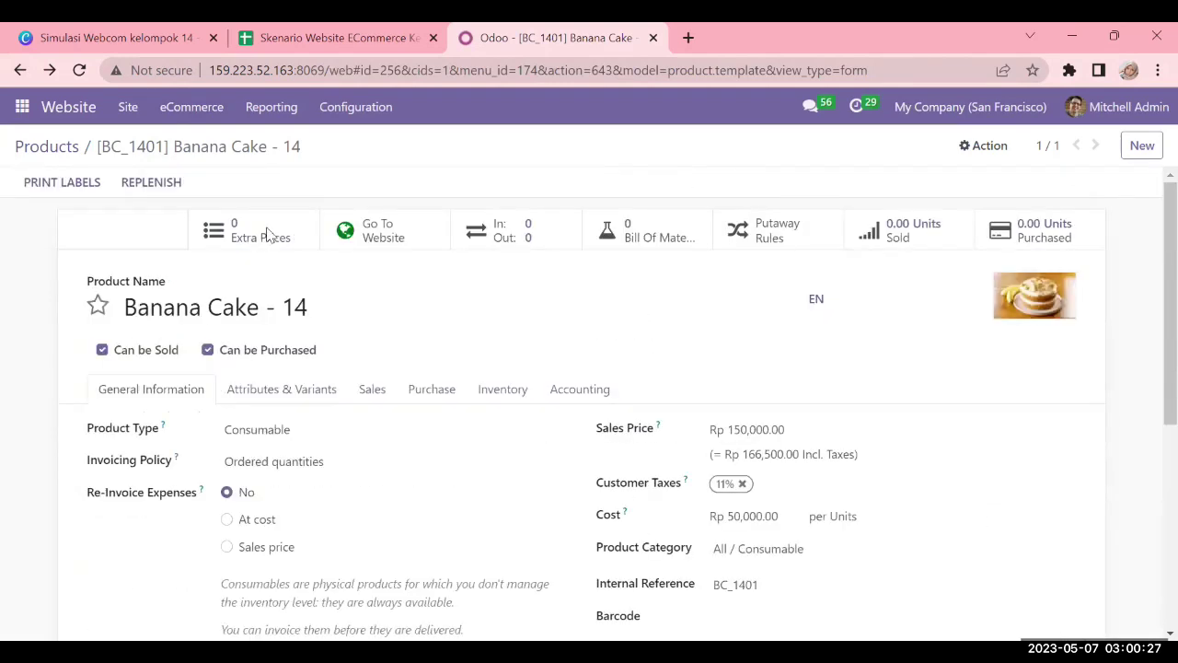
Search the product catalogue for 'cake', leaving the 11 cake items listed
click(38, 149)
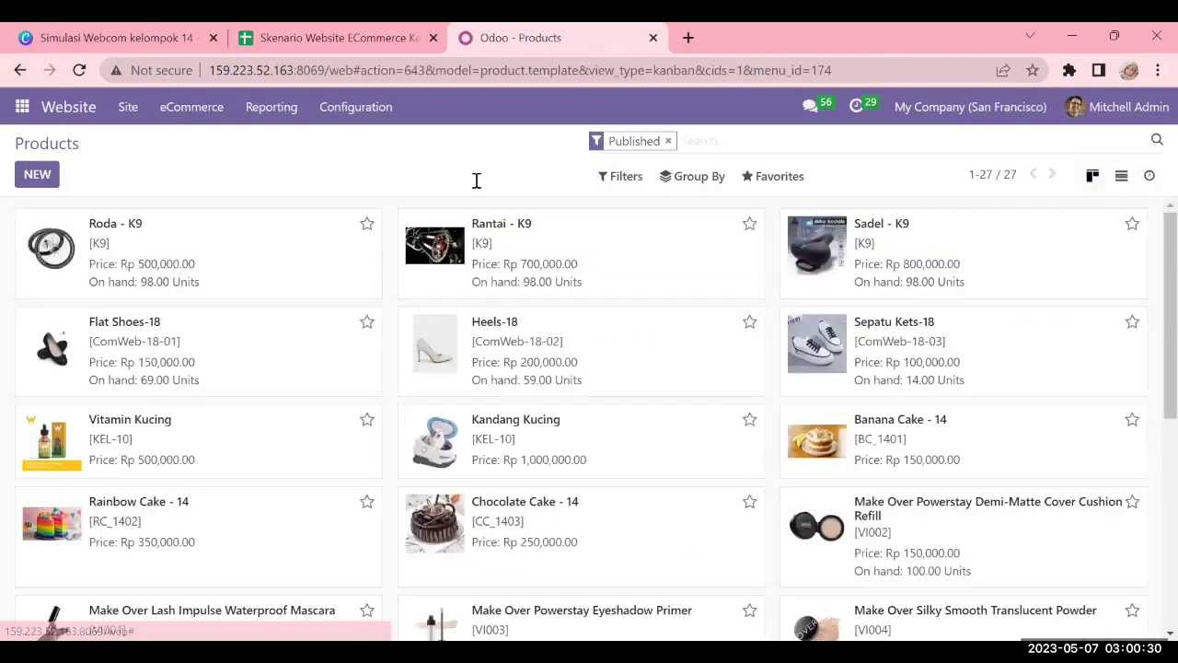
text(cake)
key(Return)
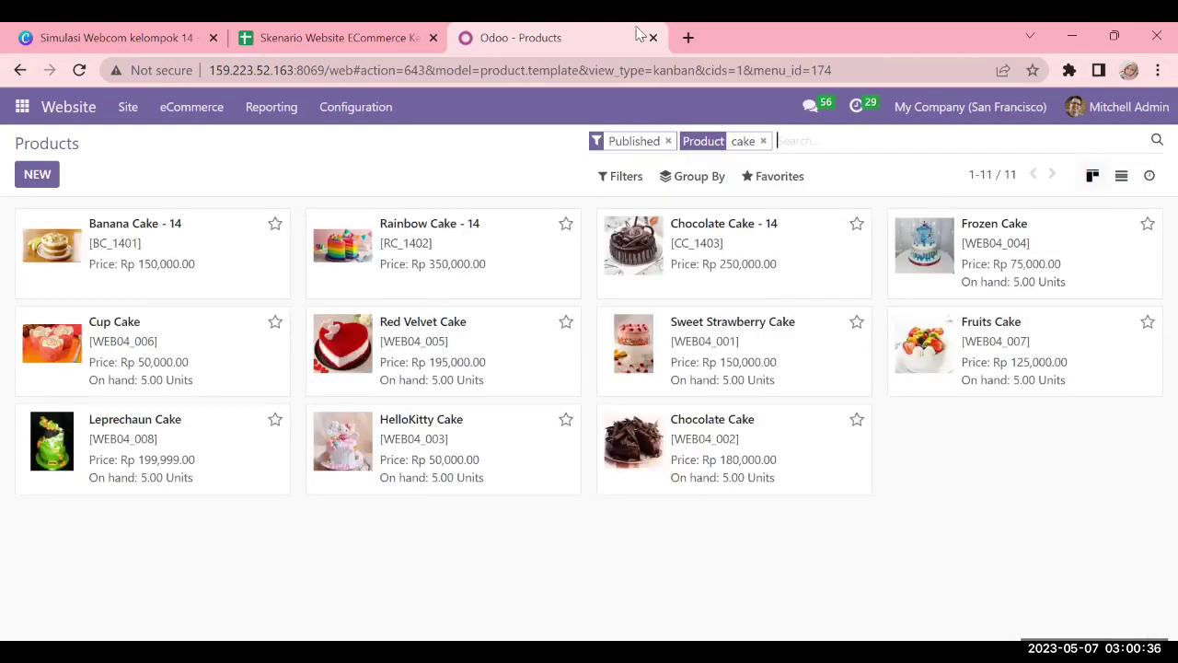
click(372, 30)
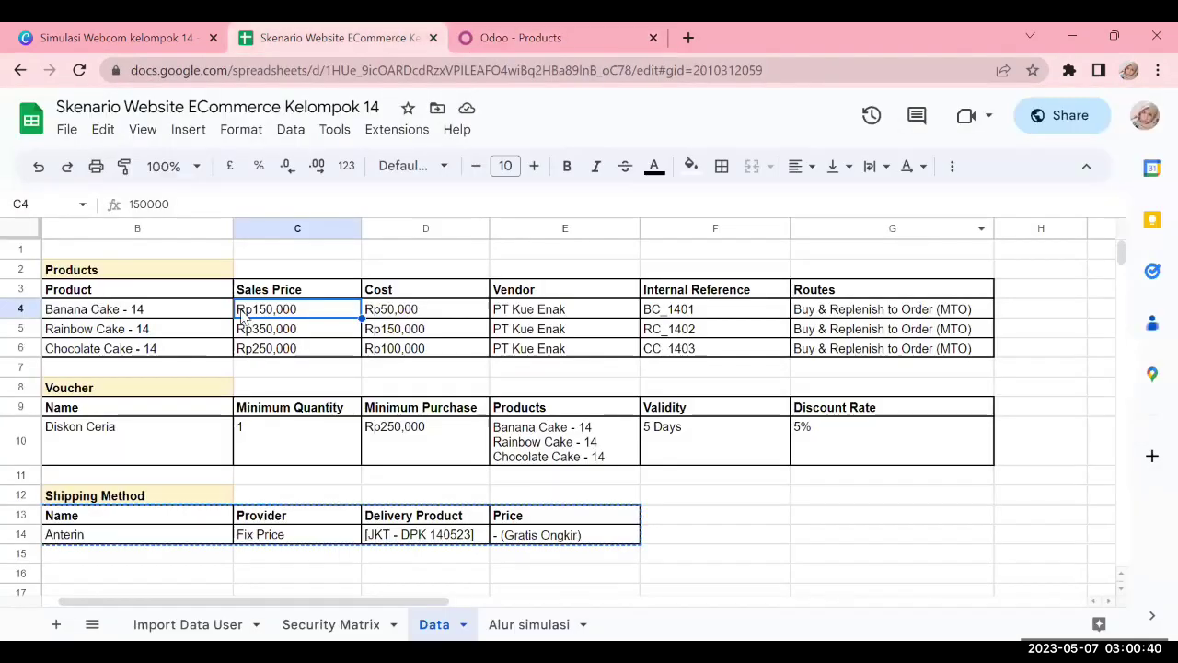
Show the Import Data User sheet listing the five user roles and their accounts
click(232, 626)
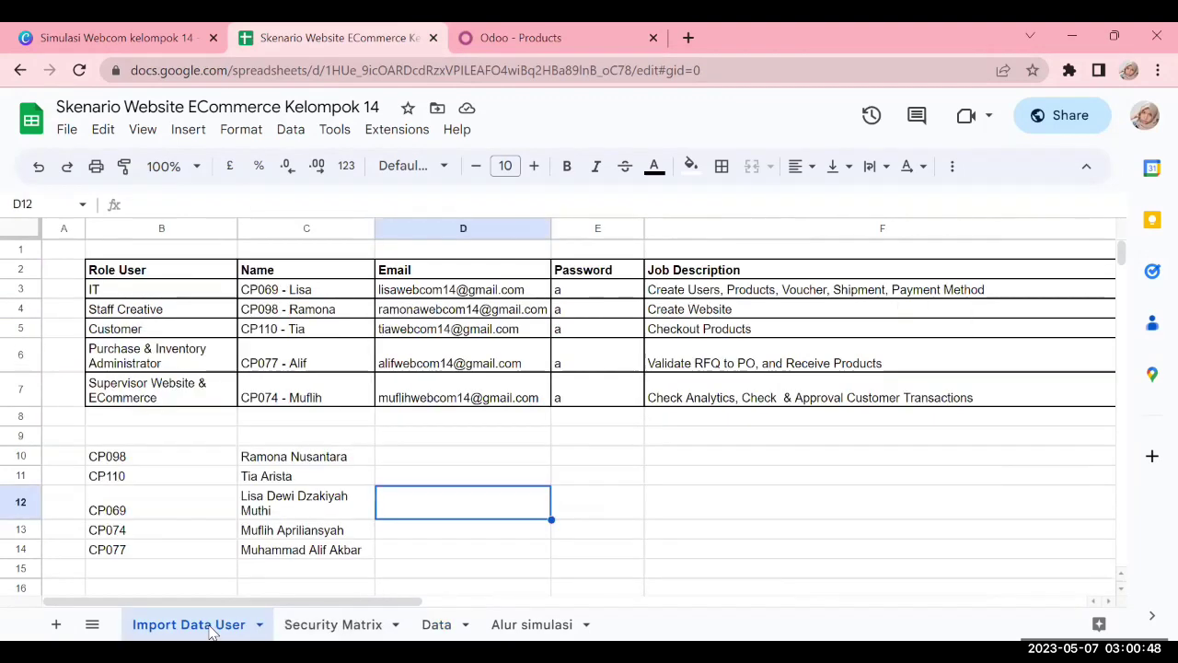
Back in Odoo, open the website homepage and expand Configuration > eCommerce
click(505, 35)
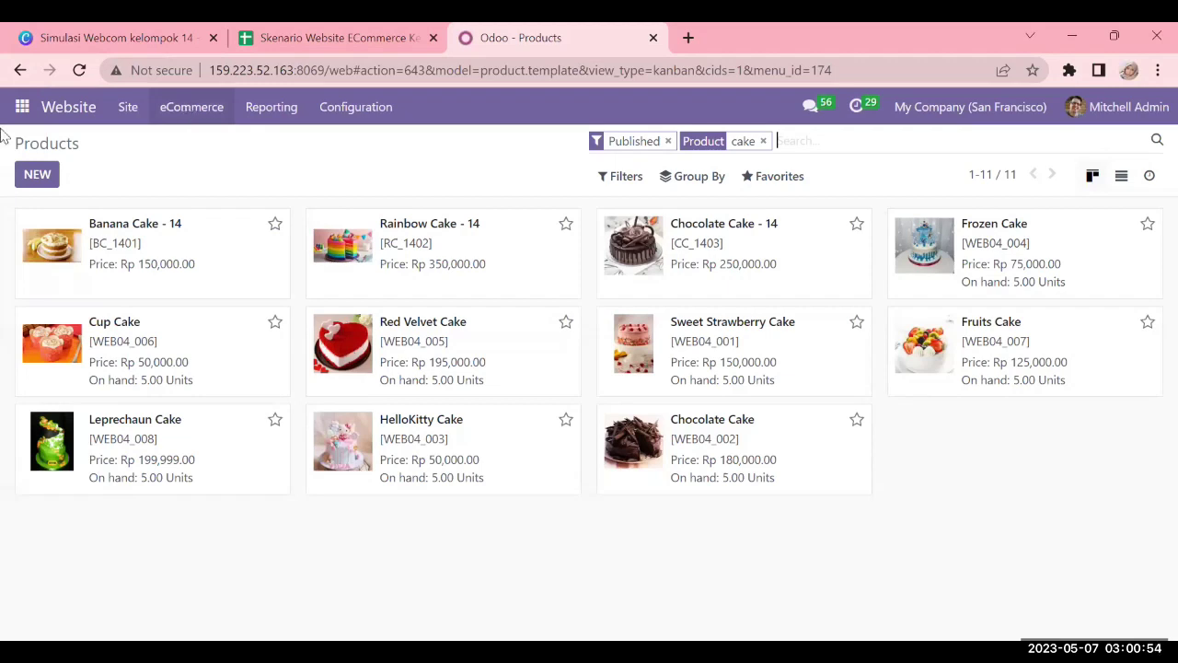
click(93, 115)
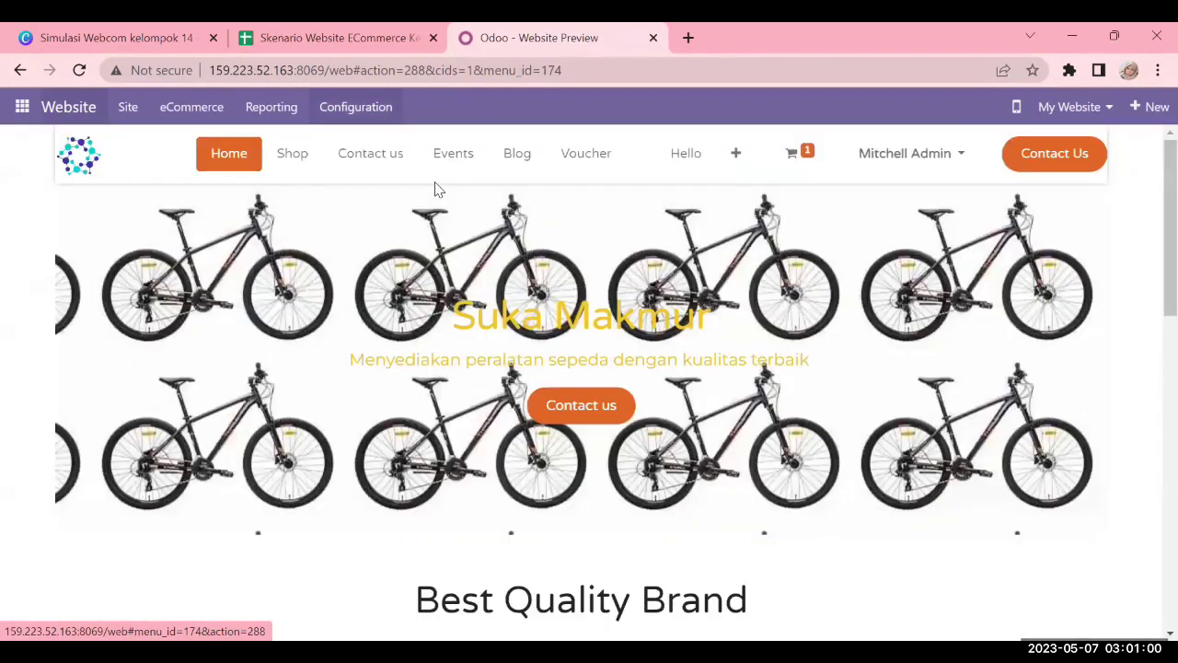
click(357, 107)
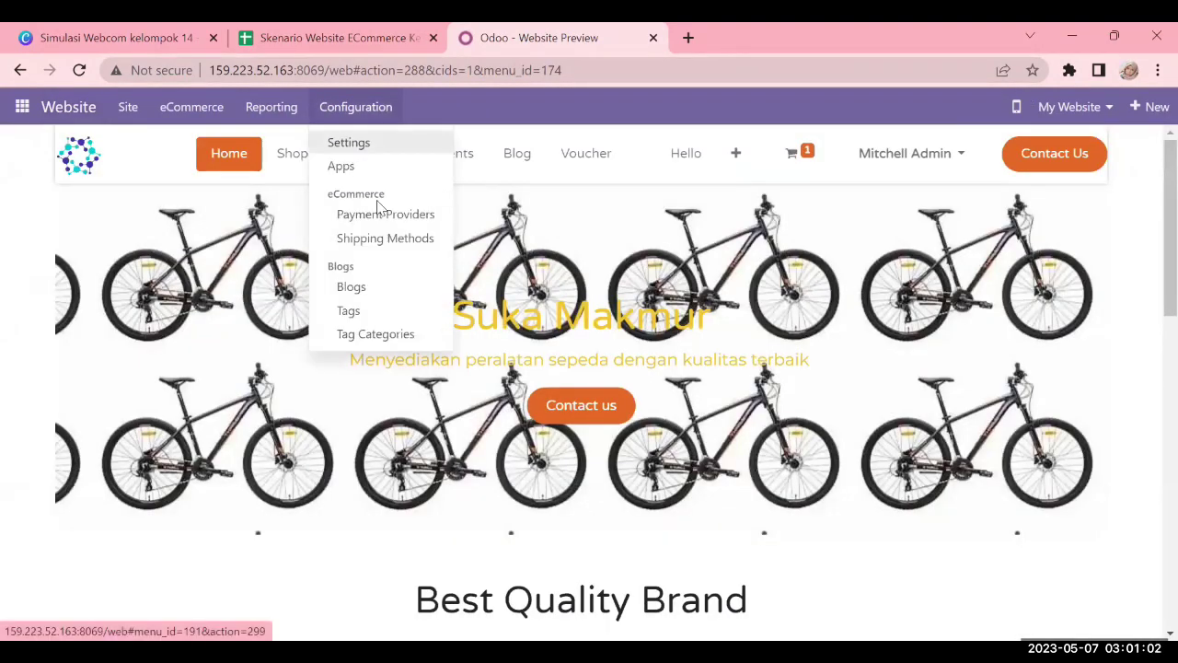
mouse_move(193, 108)
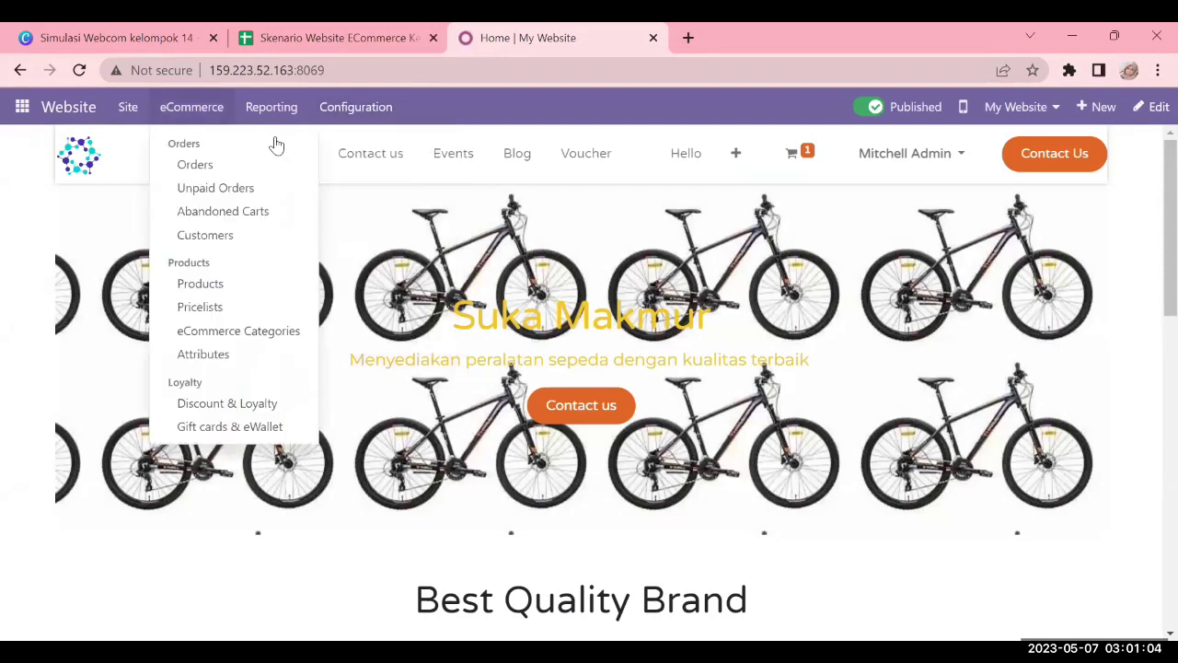
Open the Diskon Ceria coupon program from Discount & Loyalty, then return to the spreadsheet
click(247, 405)
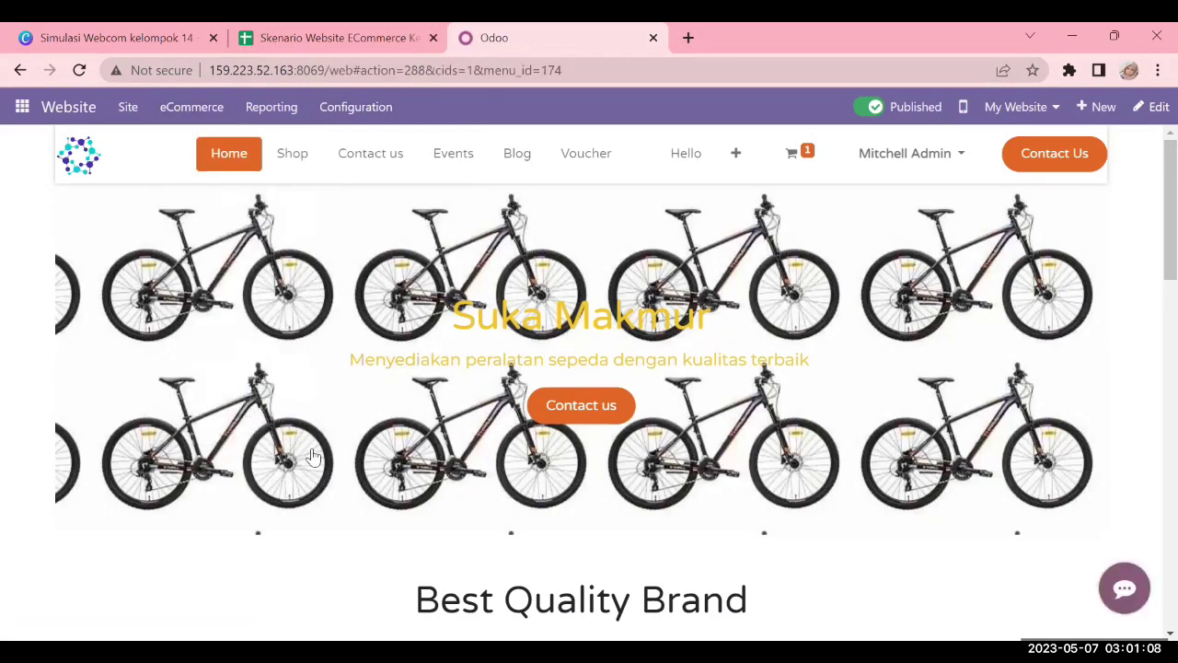
scroll(190, 316, down, 4)
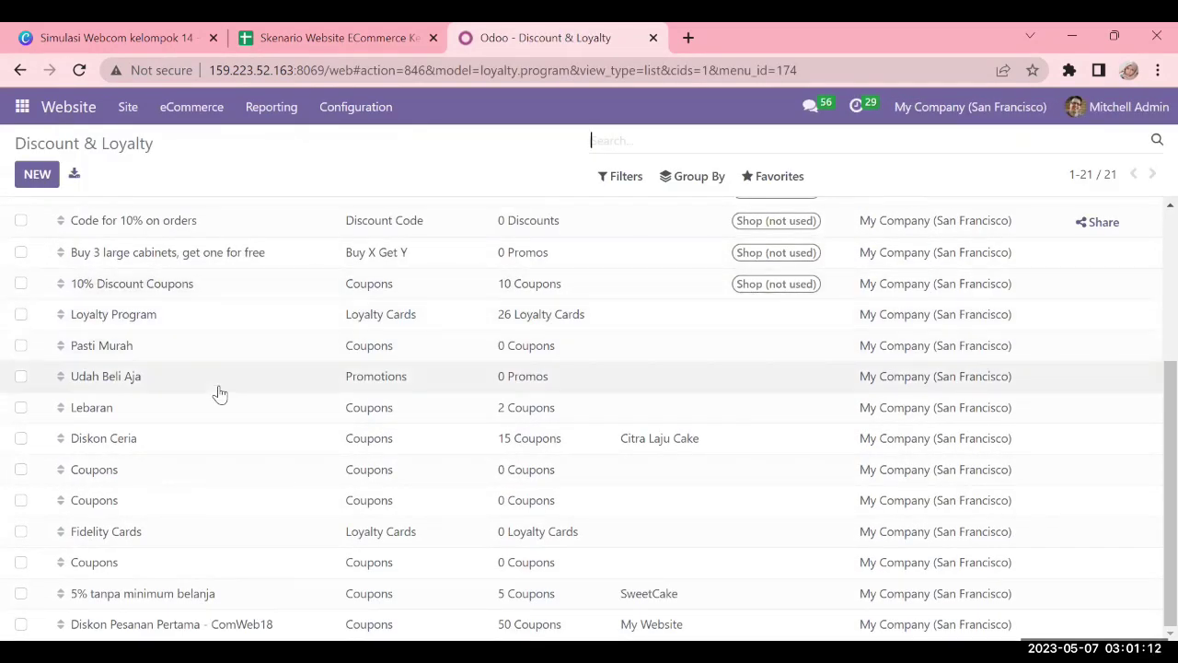
click(285, 442)
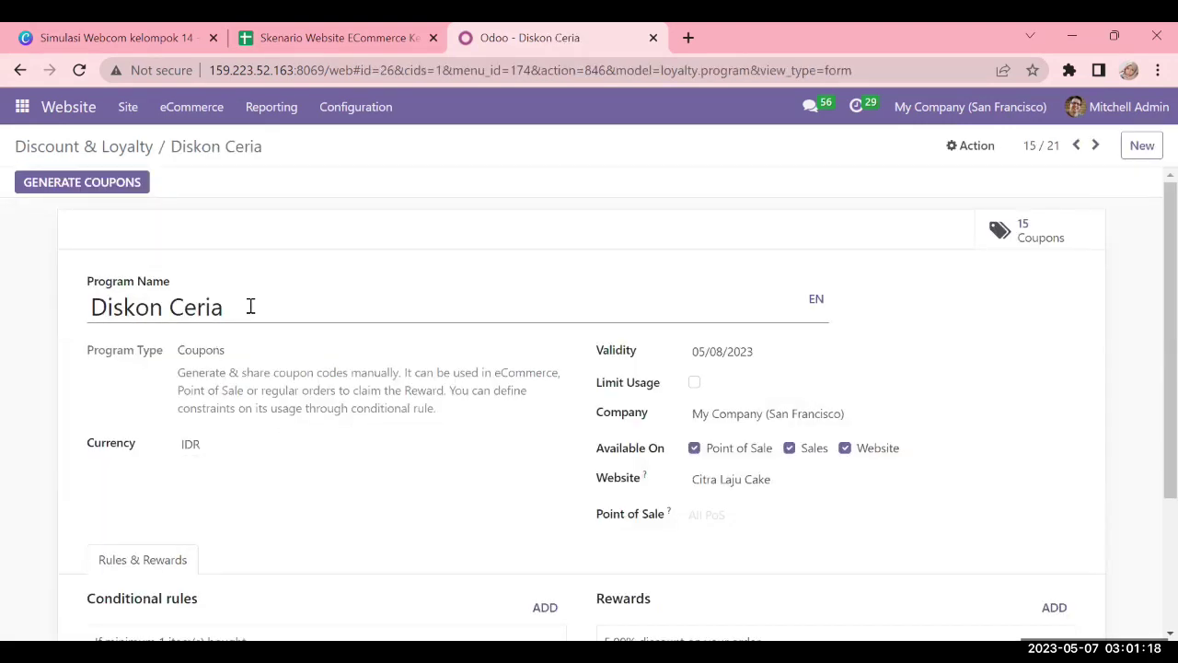
click(339, 39)
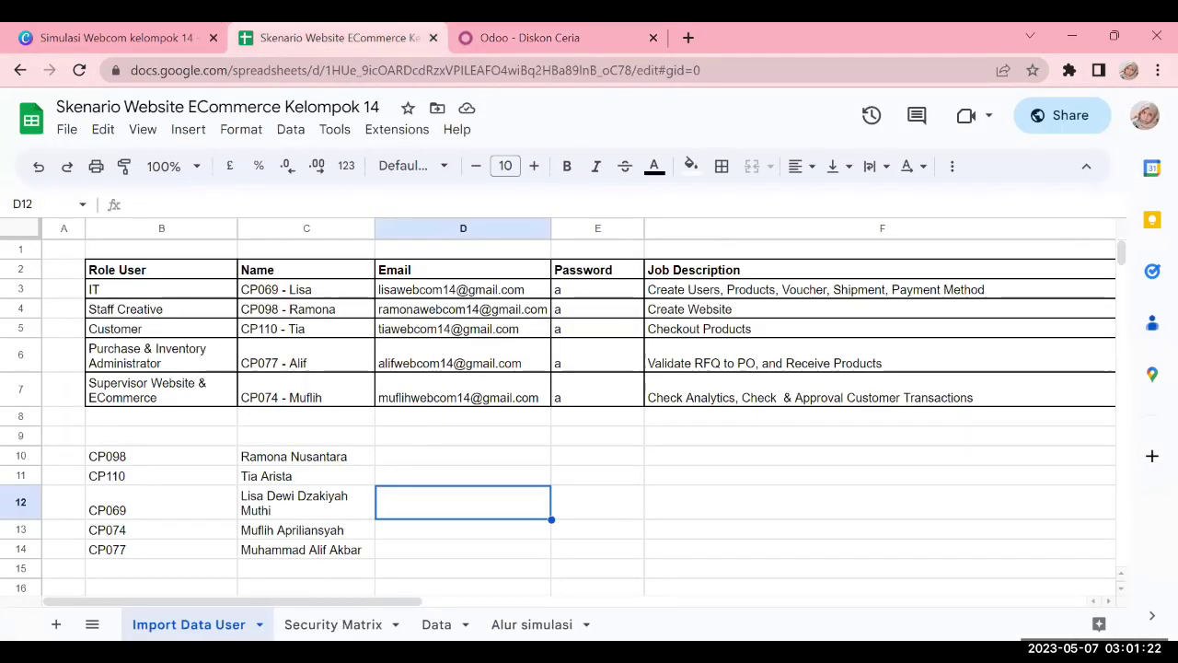
Check the Diskon Ceria row on the Data sheet: minimum quantity 1, minimum purchase Rp250,000, covered cakes
click(436, 624)
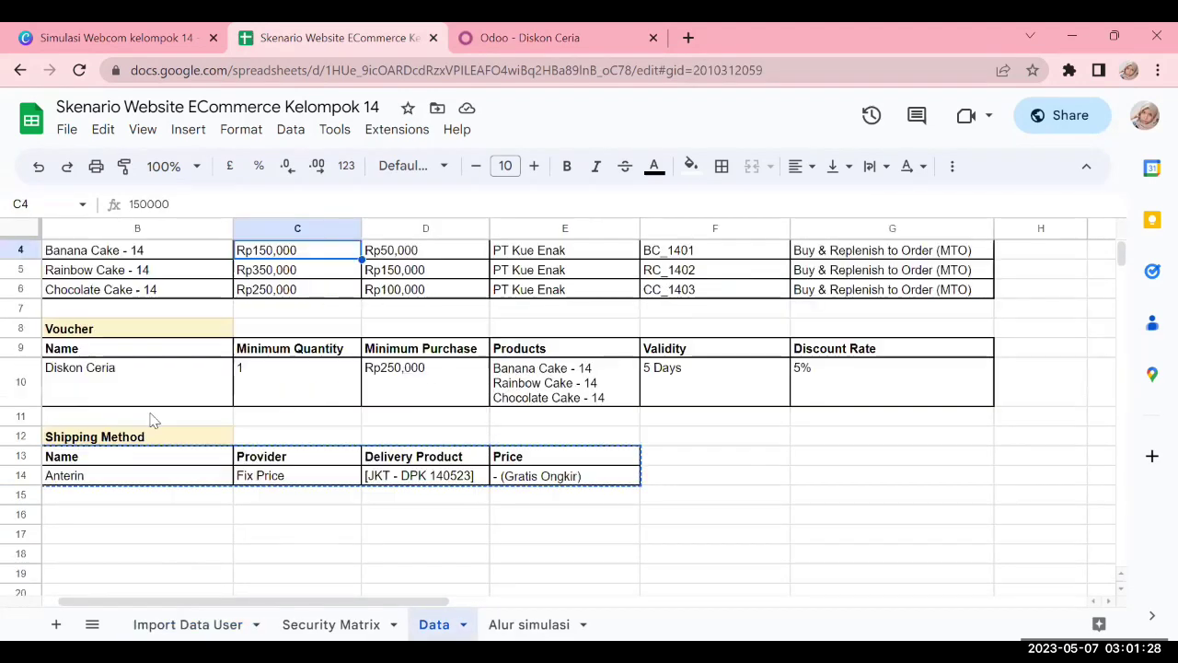
click(138, 380)
click(350, 381)
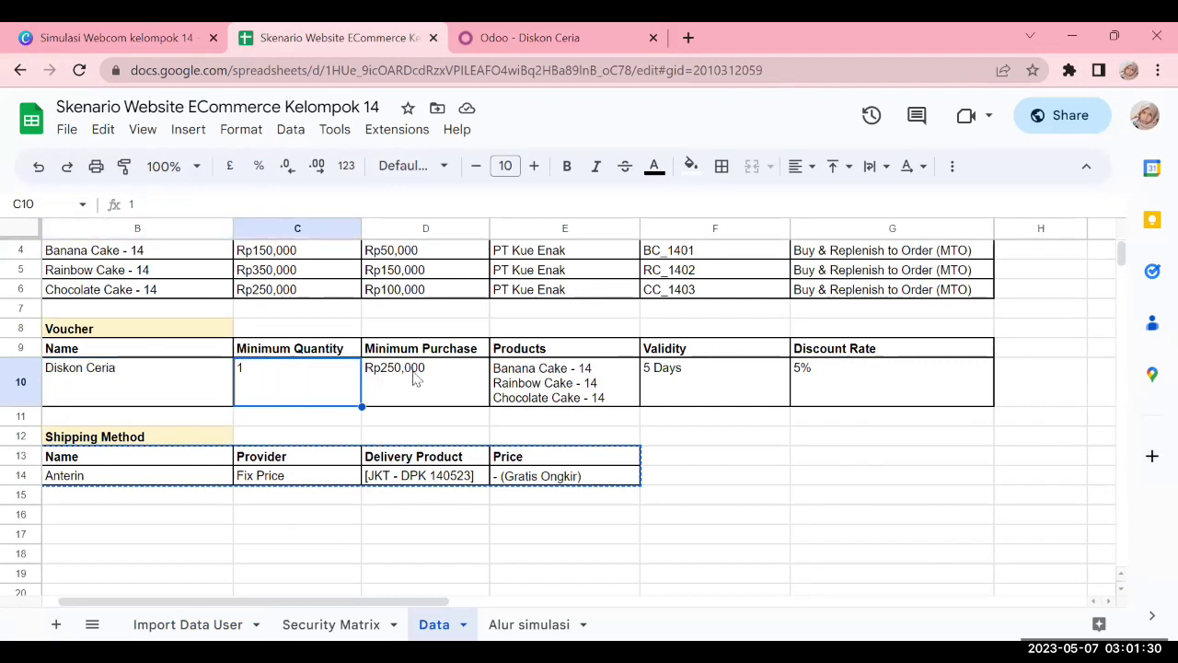
click(433, 377)
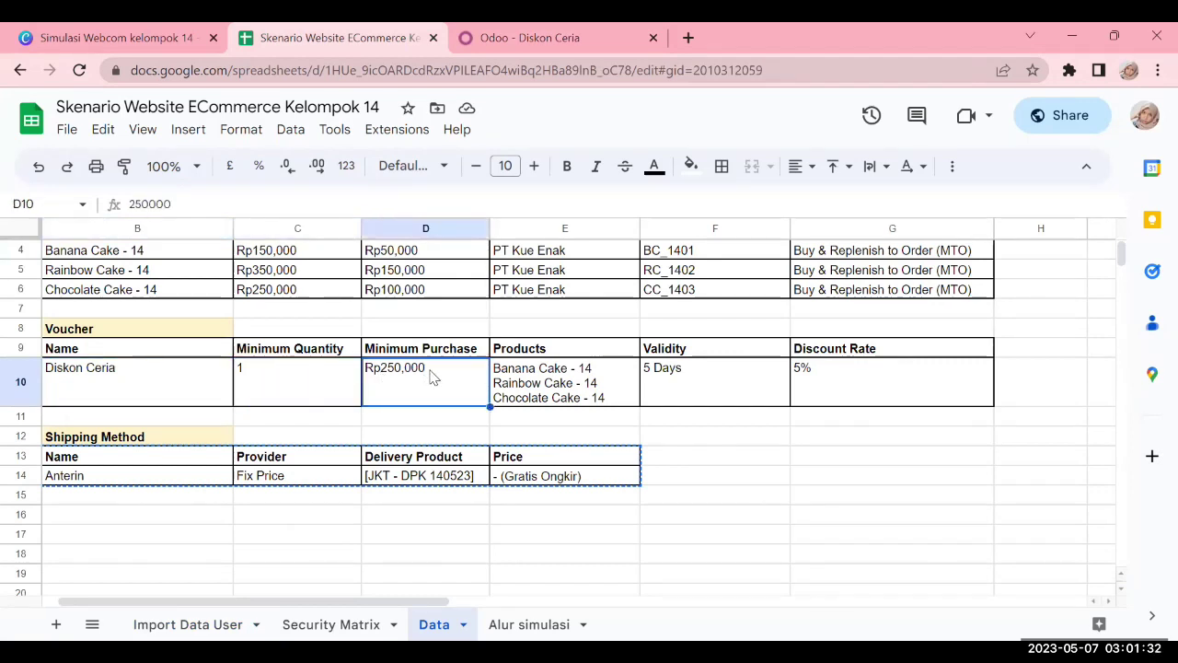
click(589, 382)
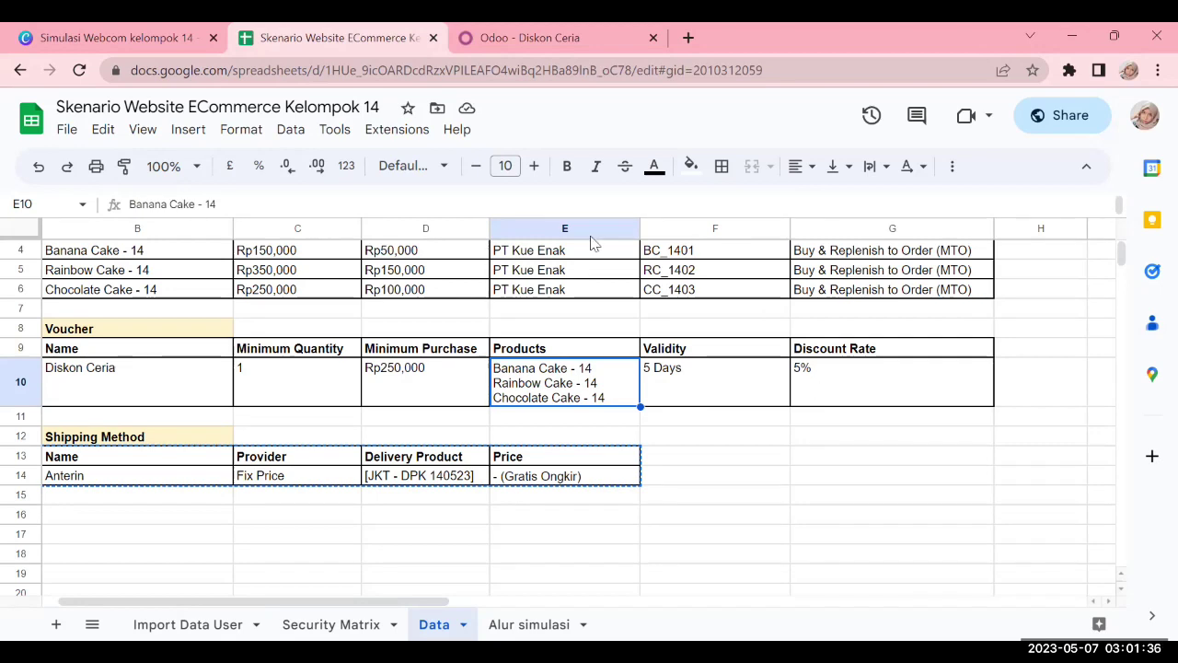
click(530, 27)
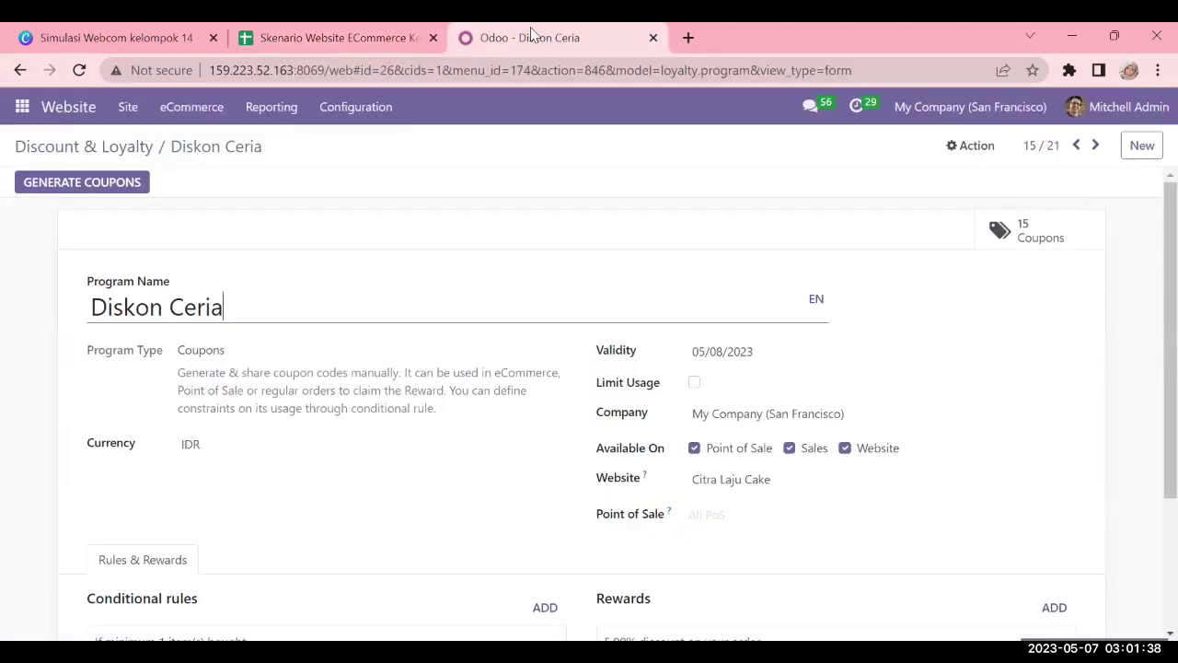
drag(247, 305, 98, 313)
click(239, 313)
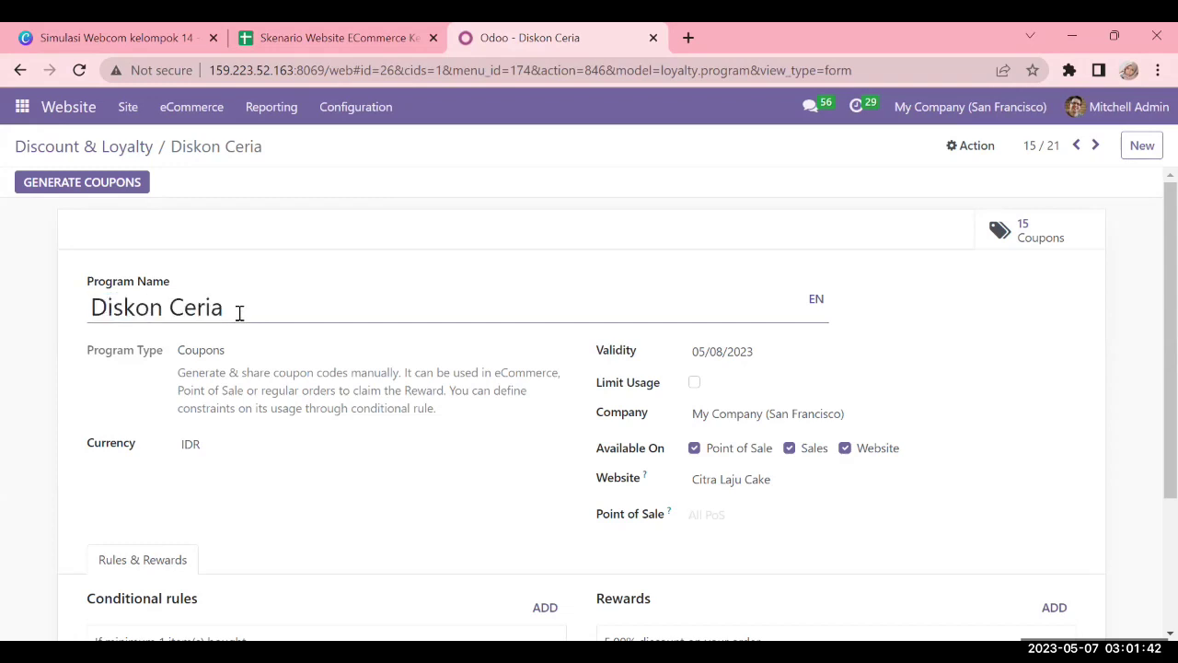
click(259, 364)
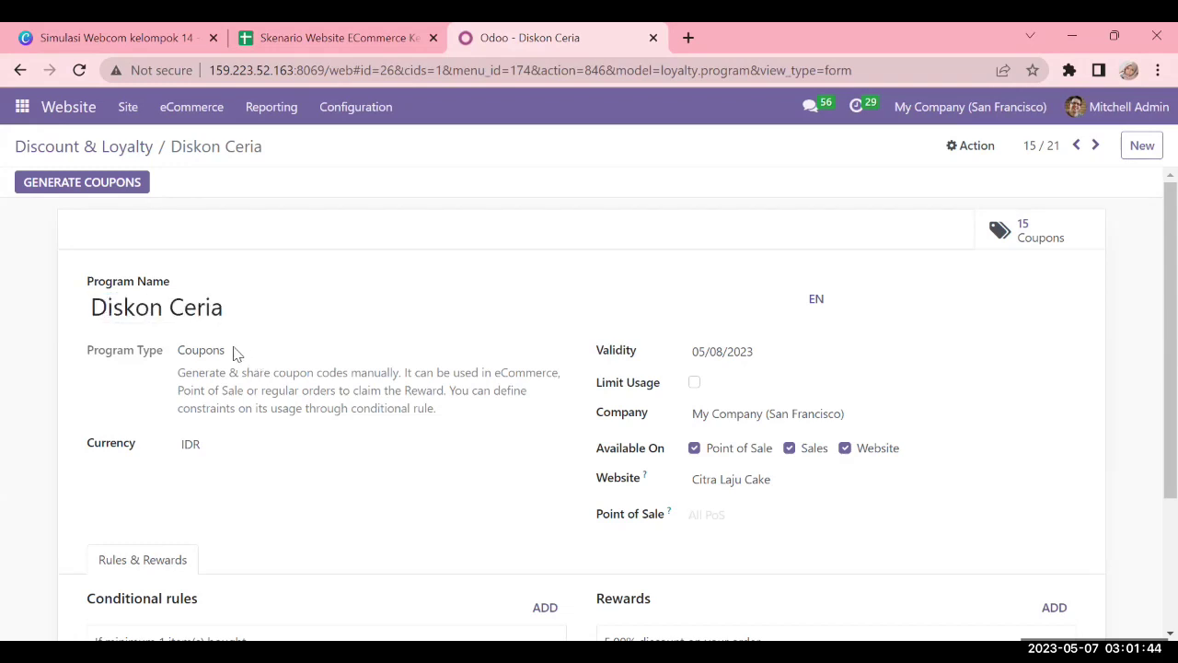
double_click(183, 359)
click(251, 351)
scroll(252, 348, down, 1)
scroll(251, 347, up, 1)
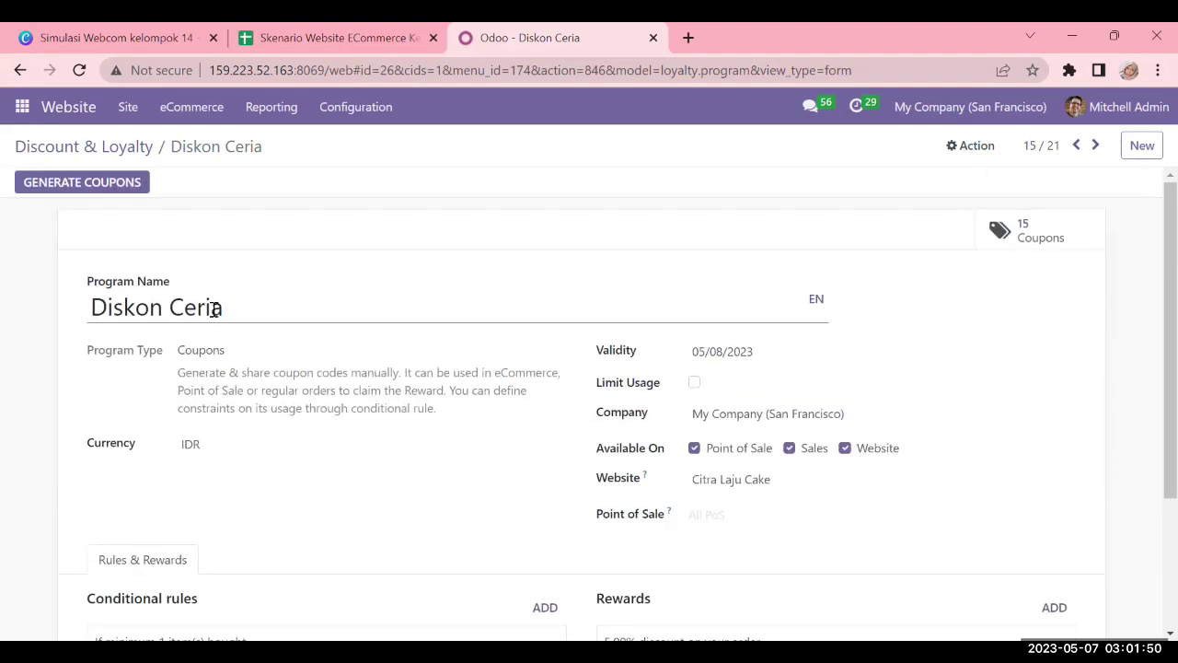
drag(233, 352, 173, 359)
click(306, 366)
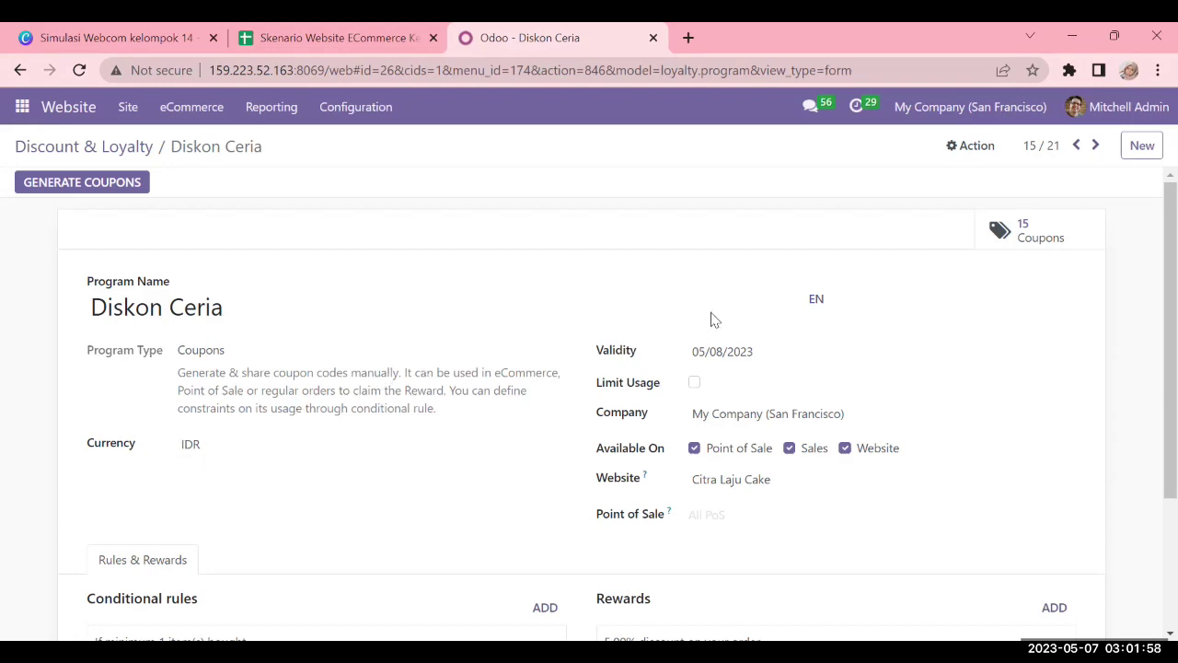
scroll(644, 336, down, 1)
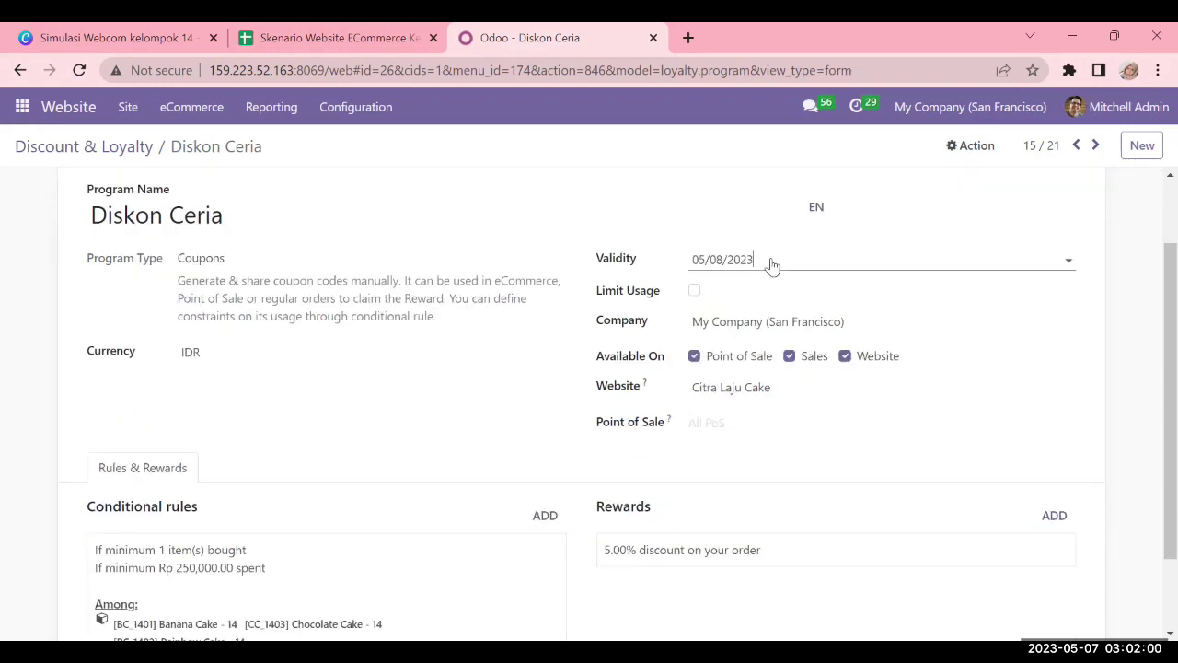
click(773, 265)
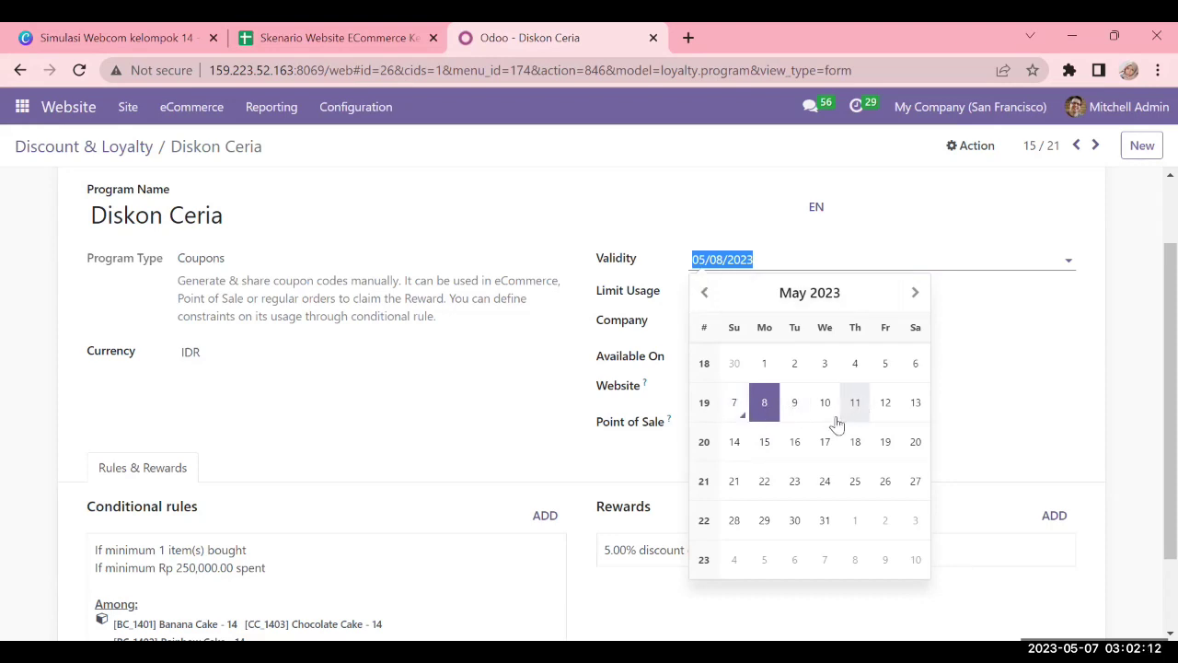
click(1073, 267)
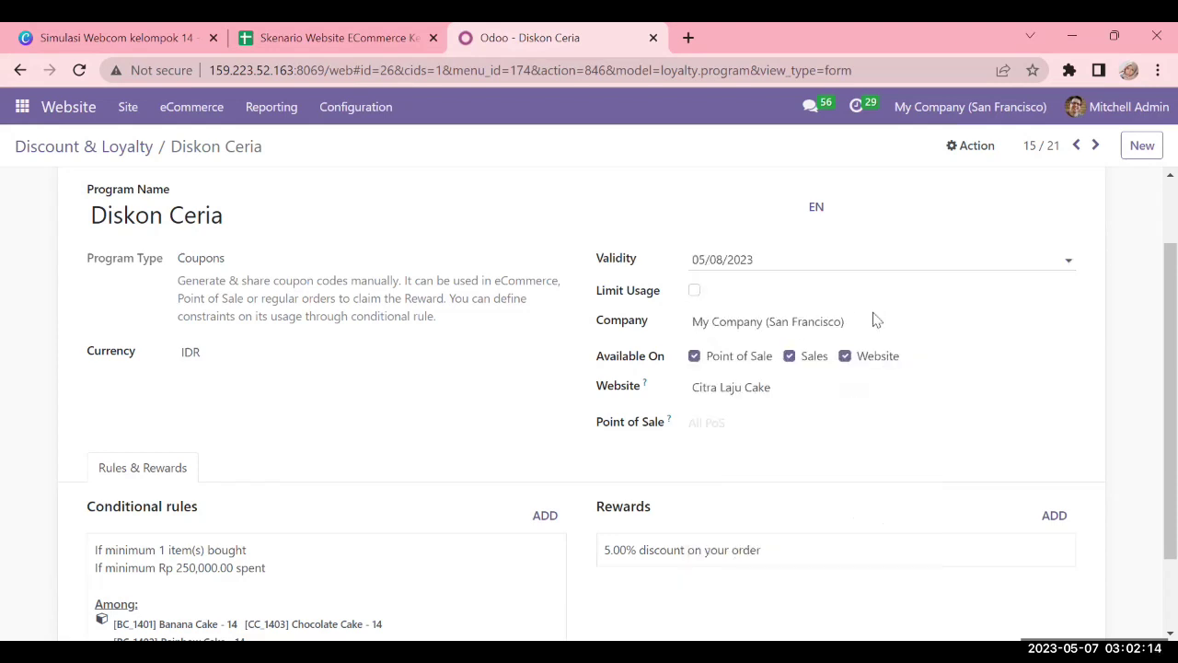
click(694, 292)
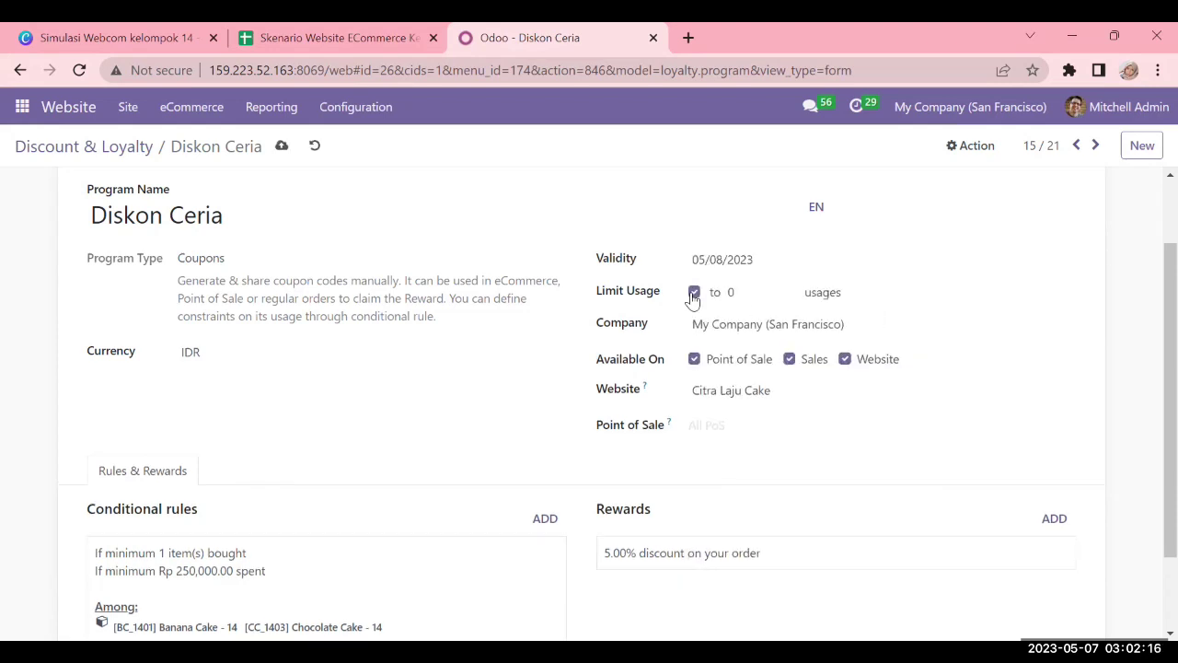
click(749, 292)
click(695, 292)
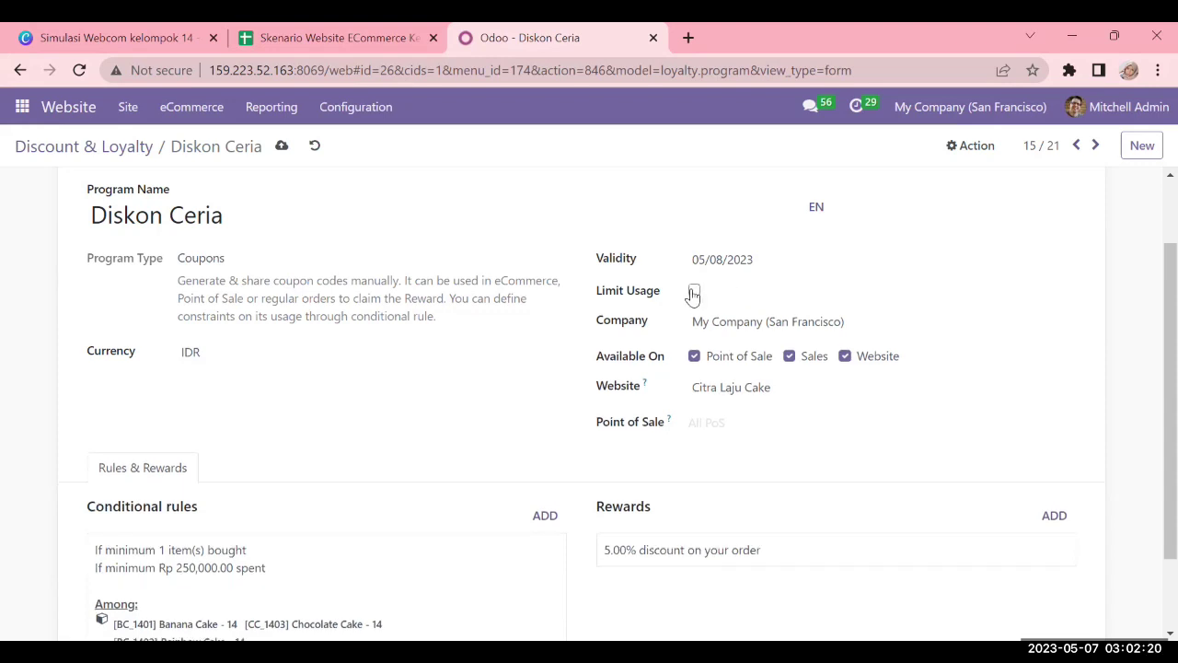
scroll(731, 353, down, 1)
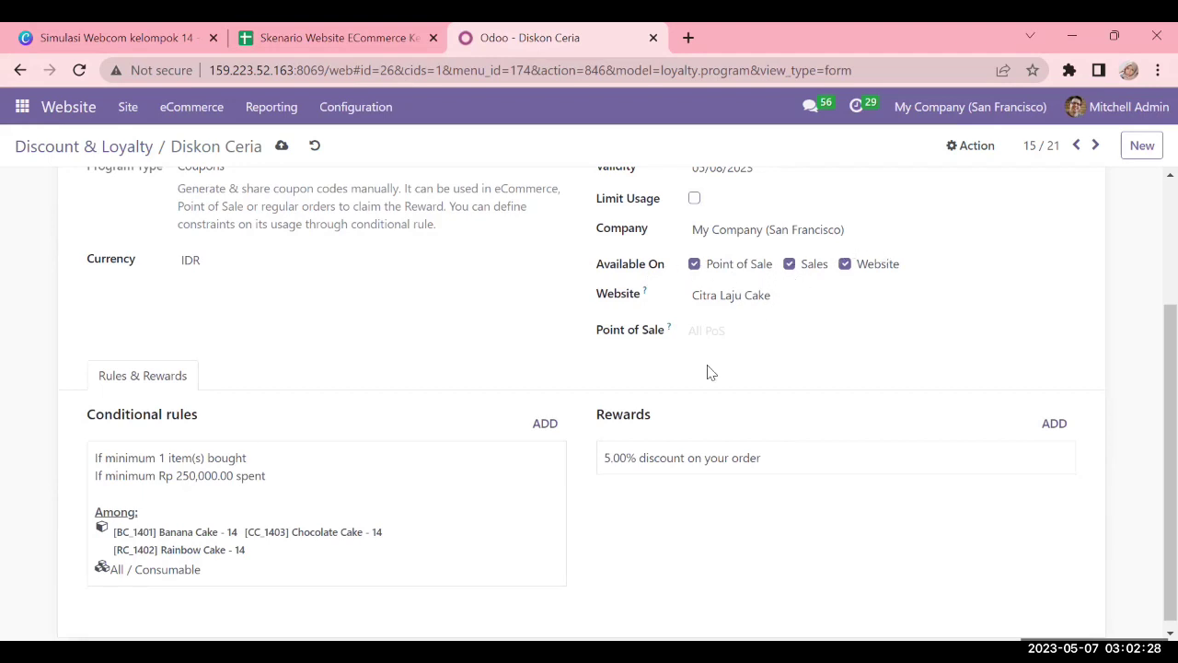
scroll(716, 371, down, 1)
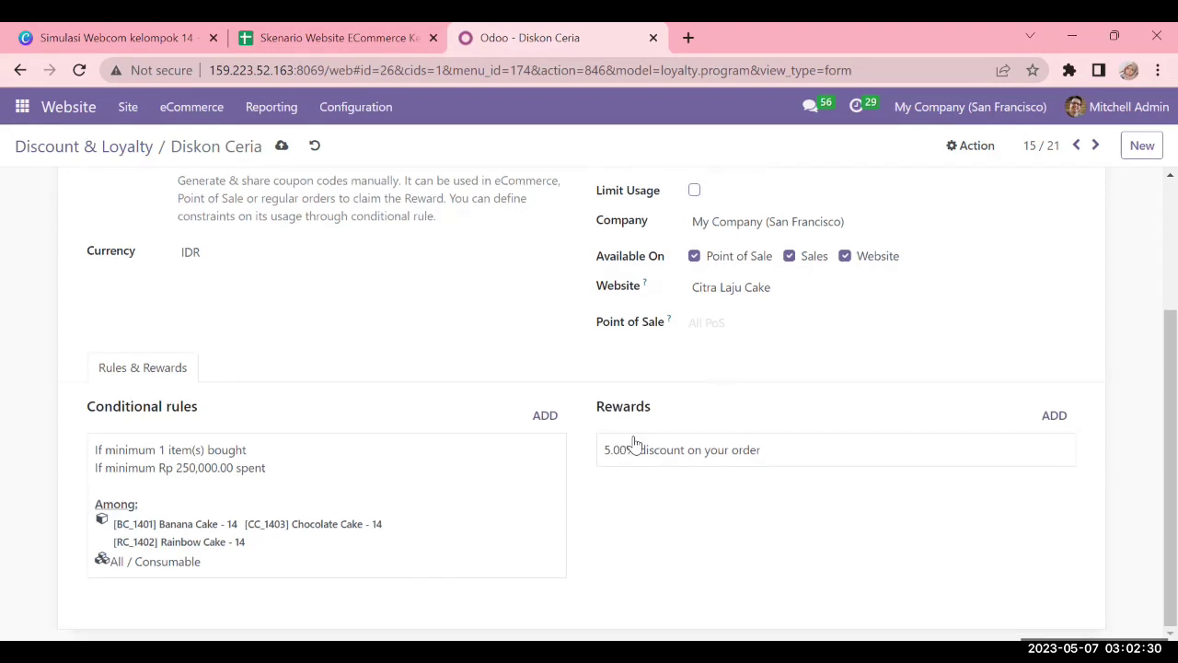
Open the 5% reward details and keep the reward type as Discount
click(733, 453)
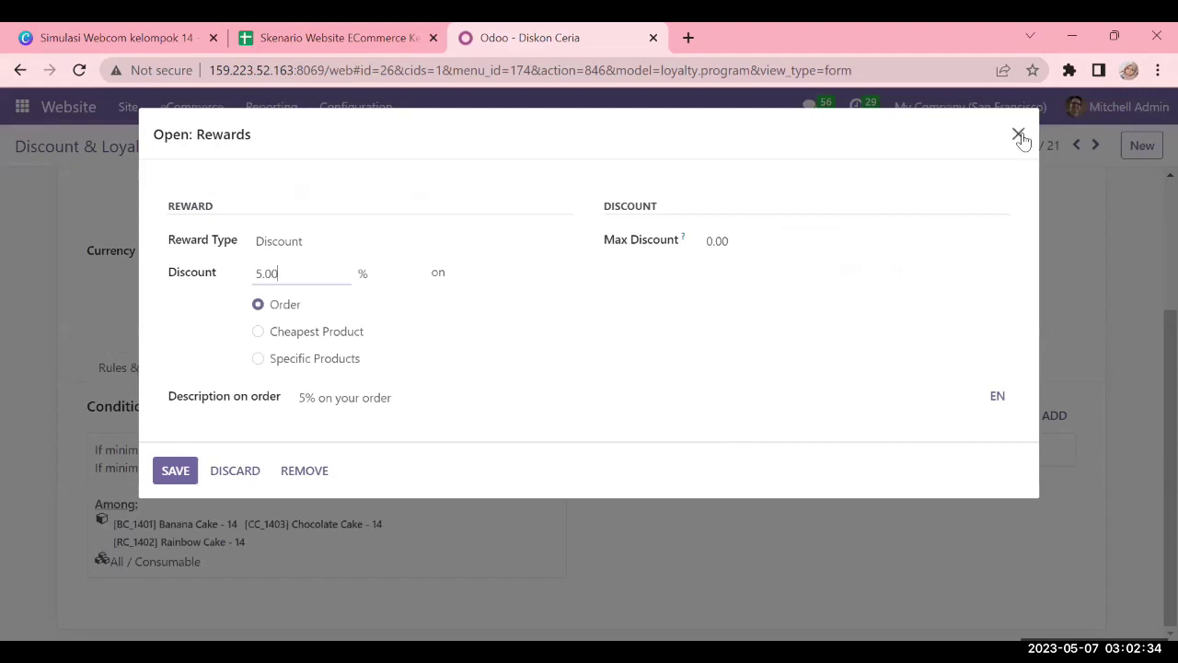
click(1019, 133)
click(740, 461)
click(332, 244)
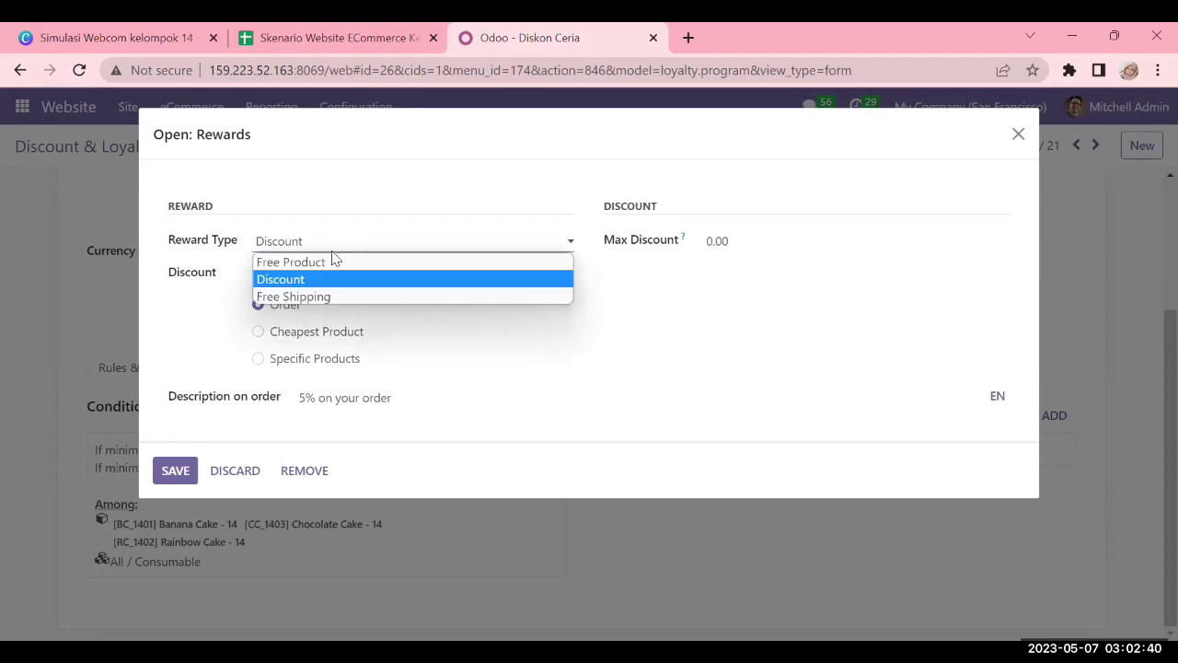
click(328, 249)
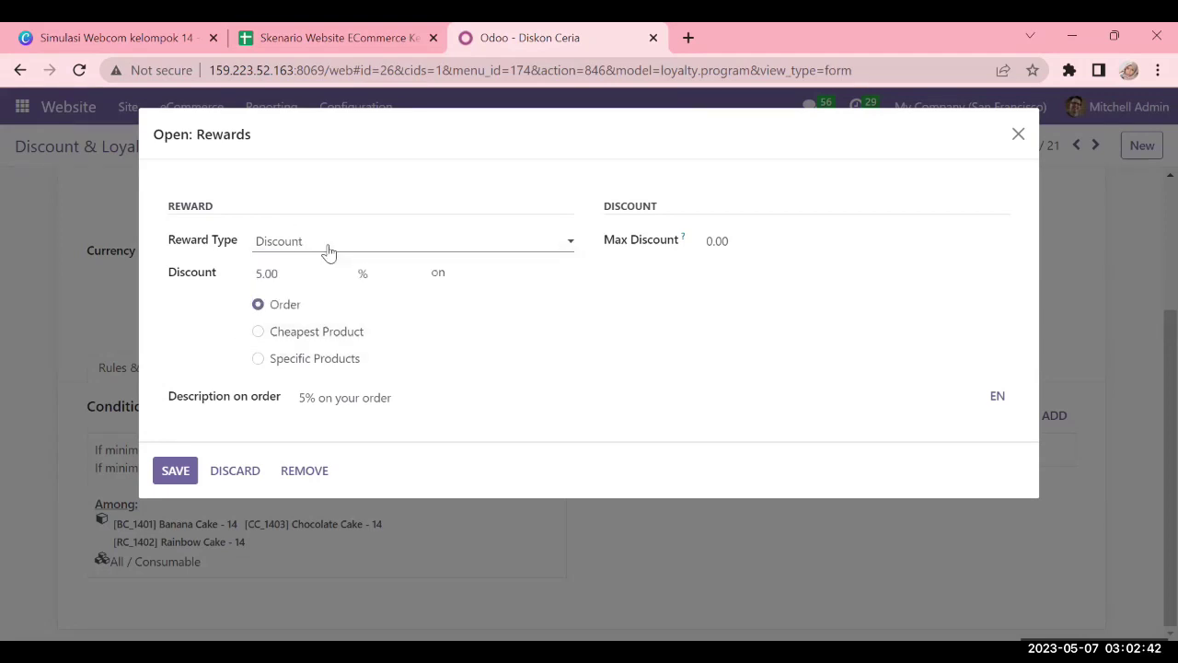
click(328, 246)
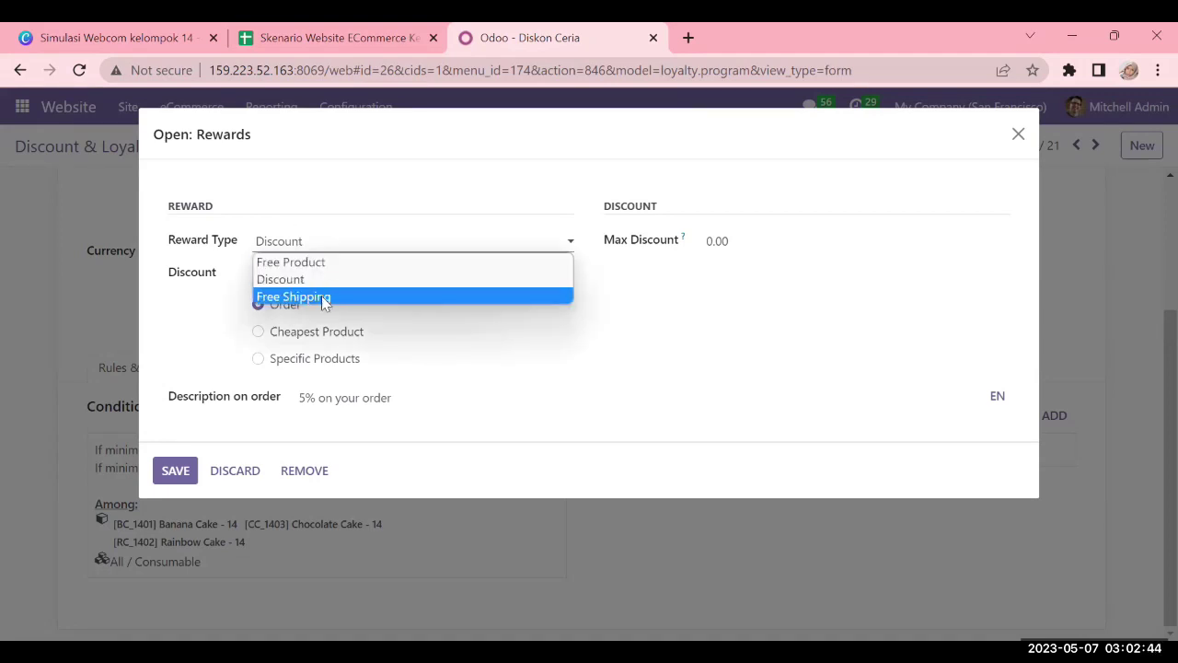
click(305, 241)
click(304, 241)
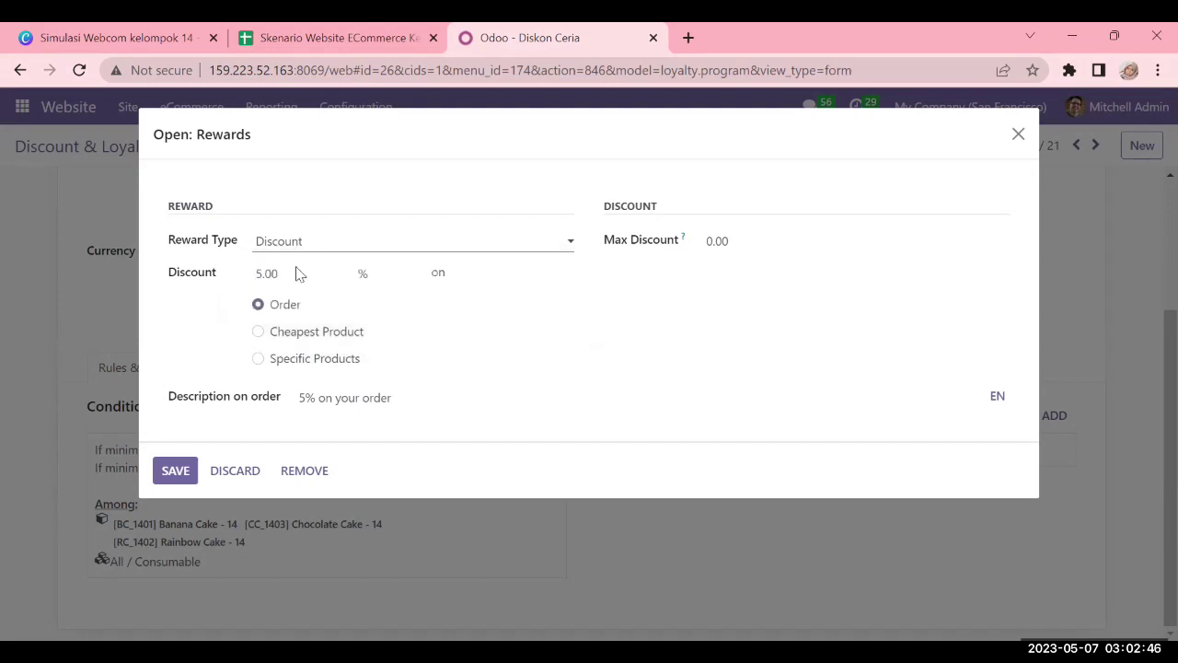
click(311, 196)
Keep the 5.00% discount on the order with 0.00 max discount, and save the reward
drag(285, 271, 255, 273)
drag(708, 242, 744, 235)
click(750, 218)
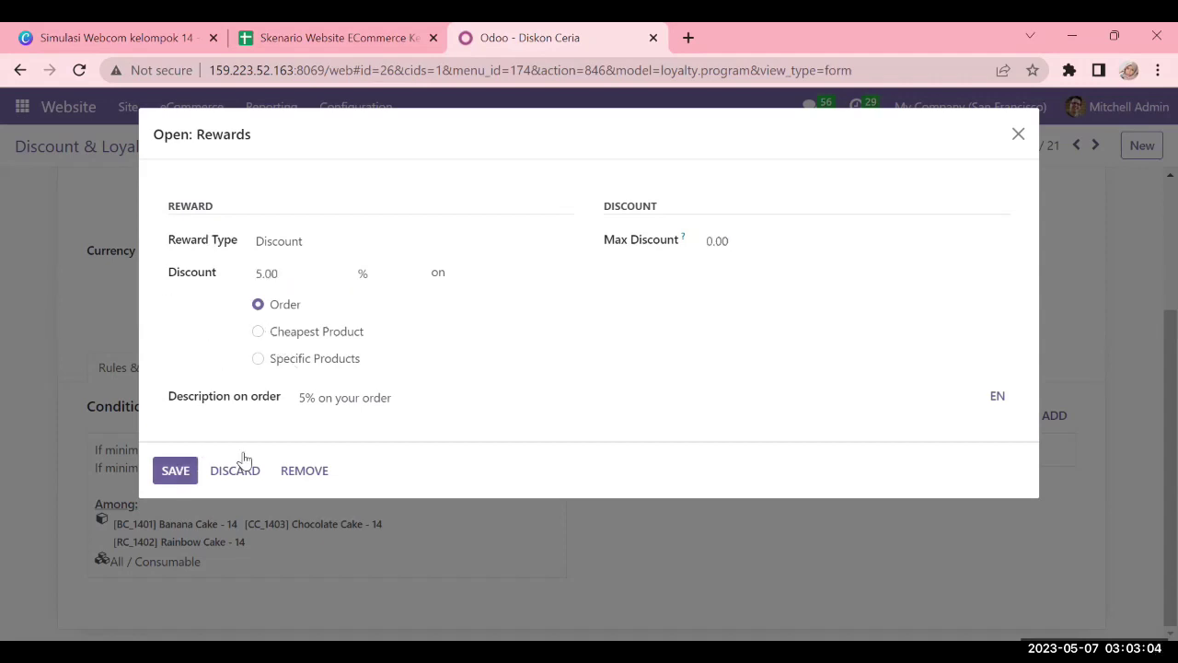
click(175, 470)
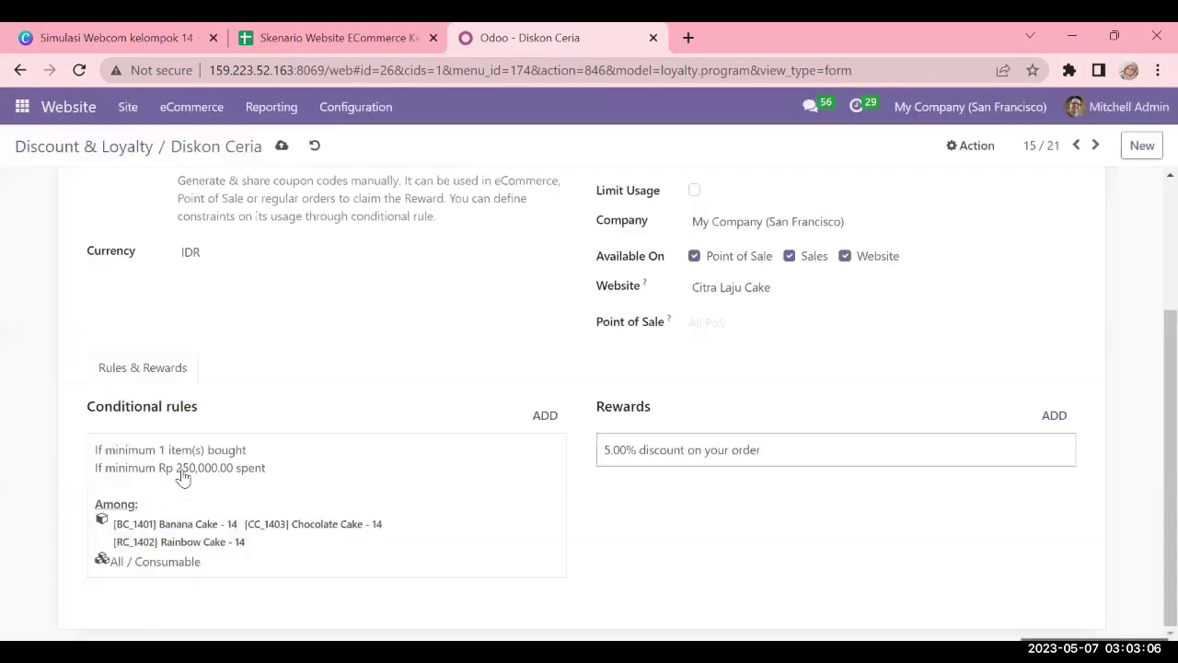
click(250, 455)
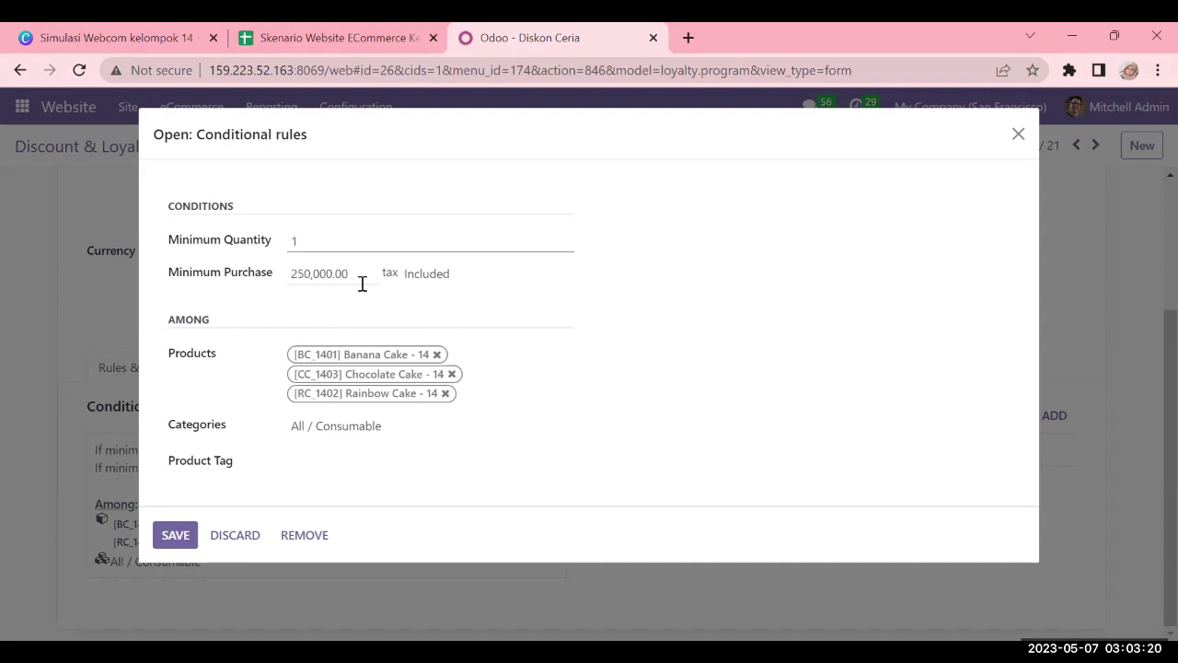
click(470, 286)
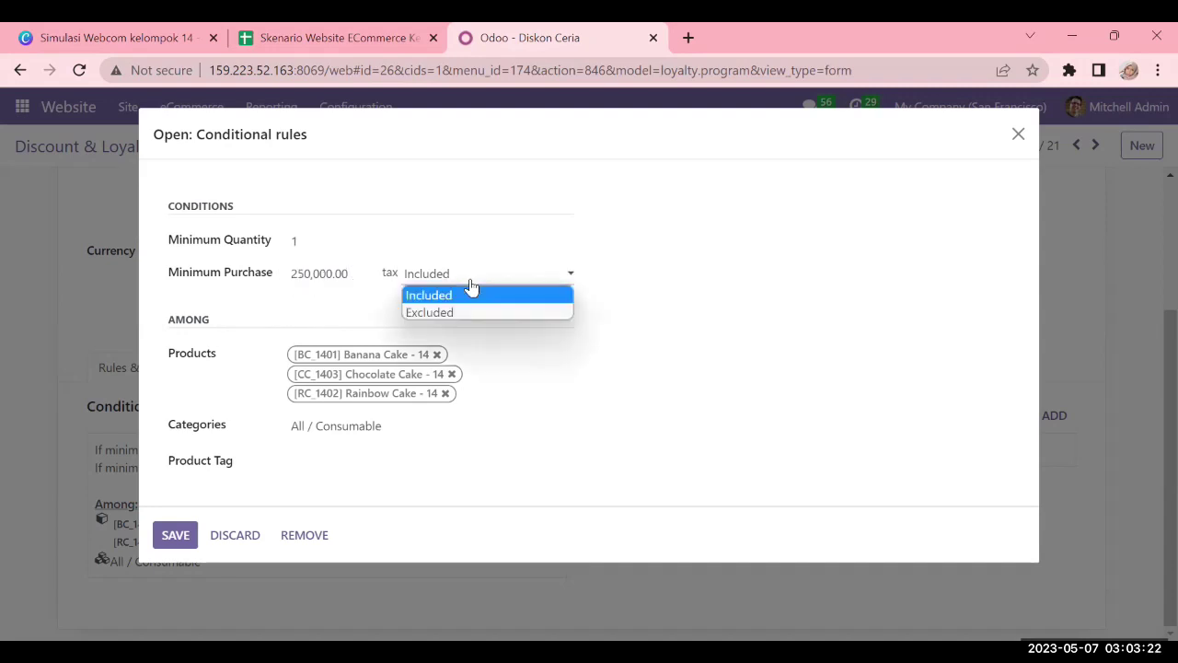
click(637, 263)
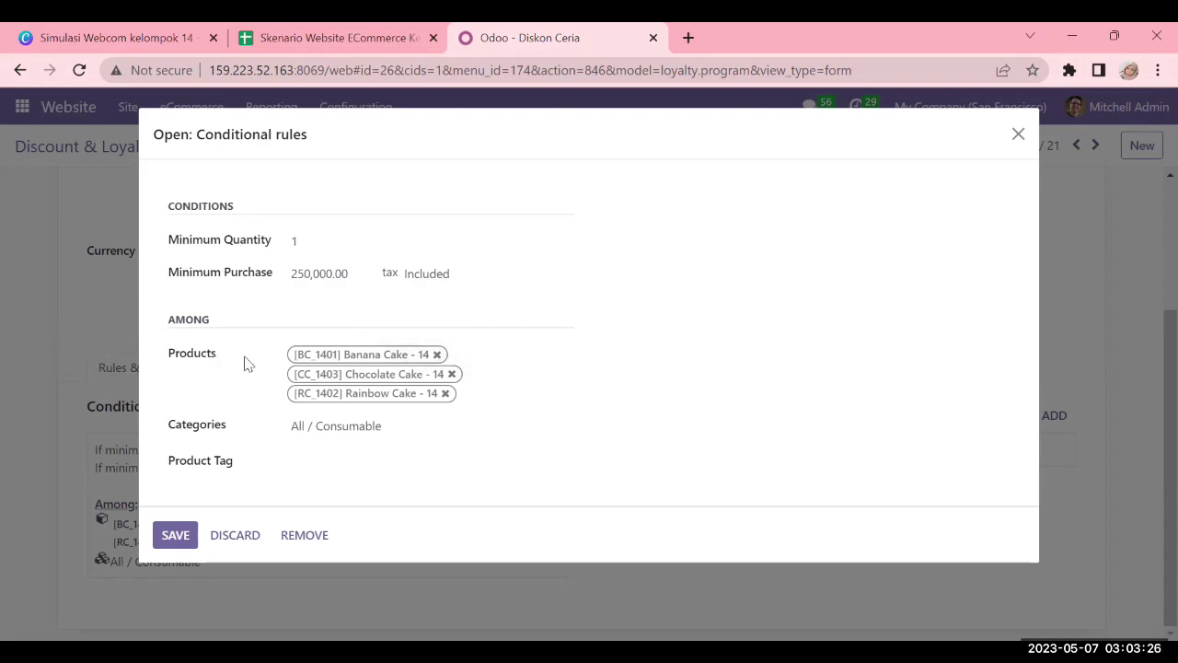
click(537, 391)
click(323, 466)
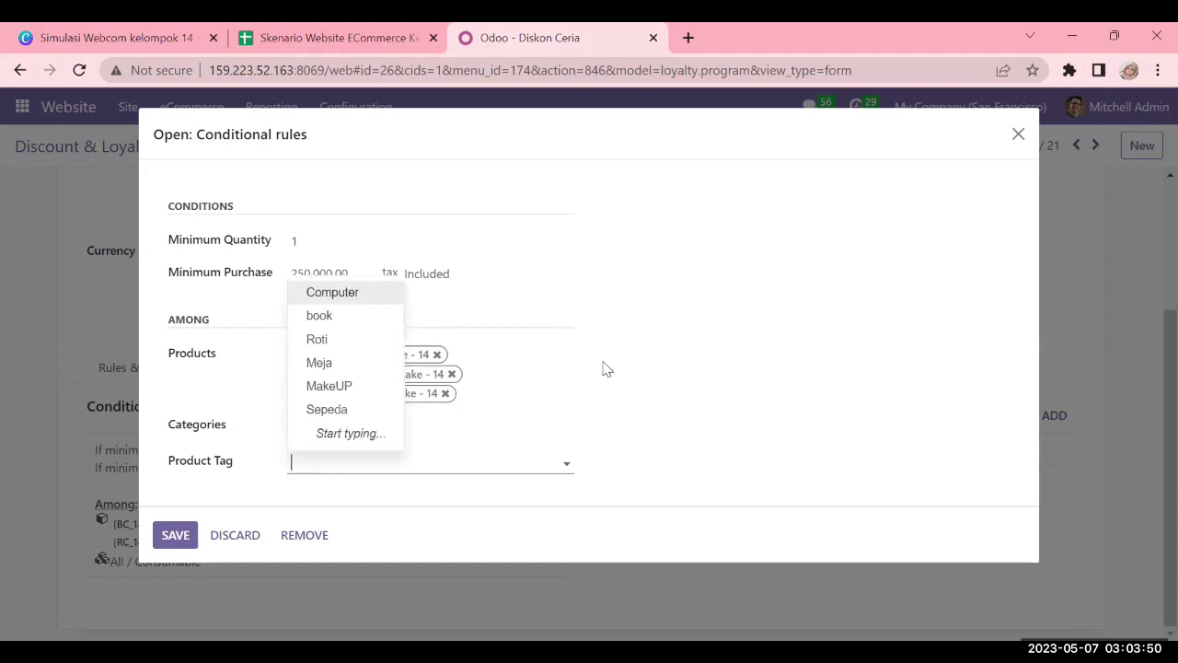
click(700, 424)
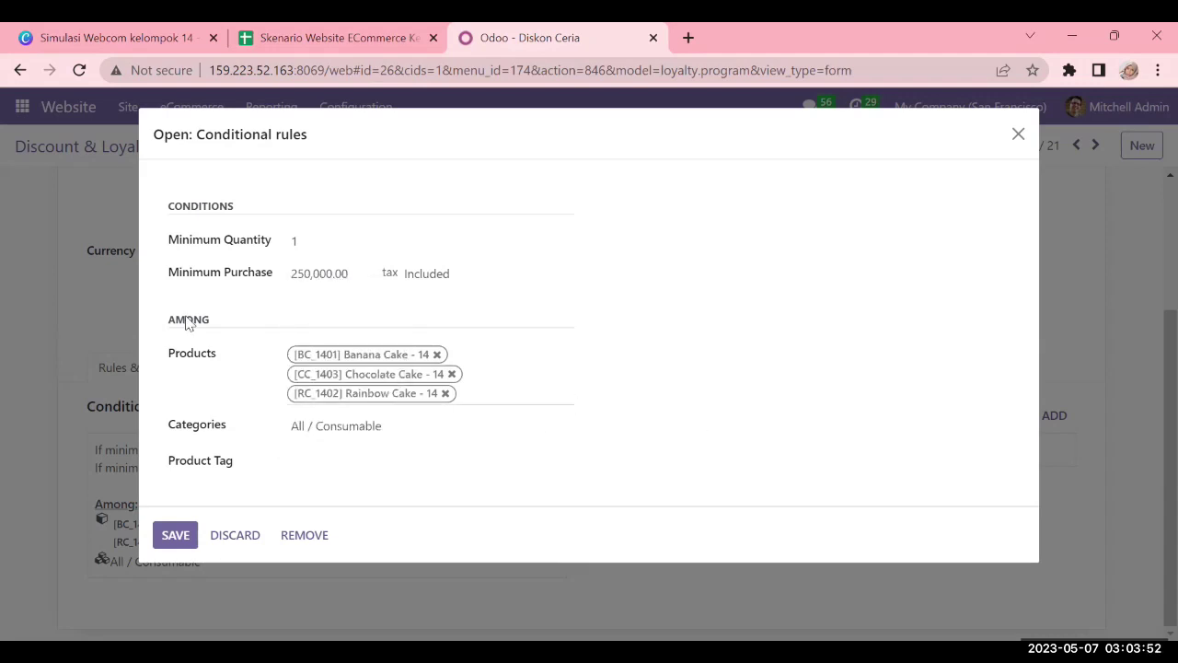
click(175, 540)
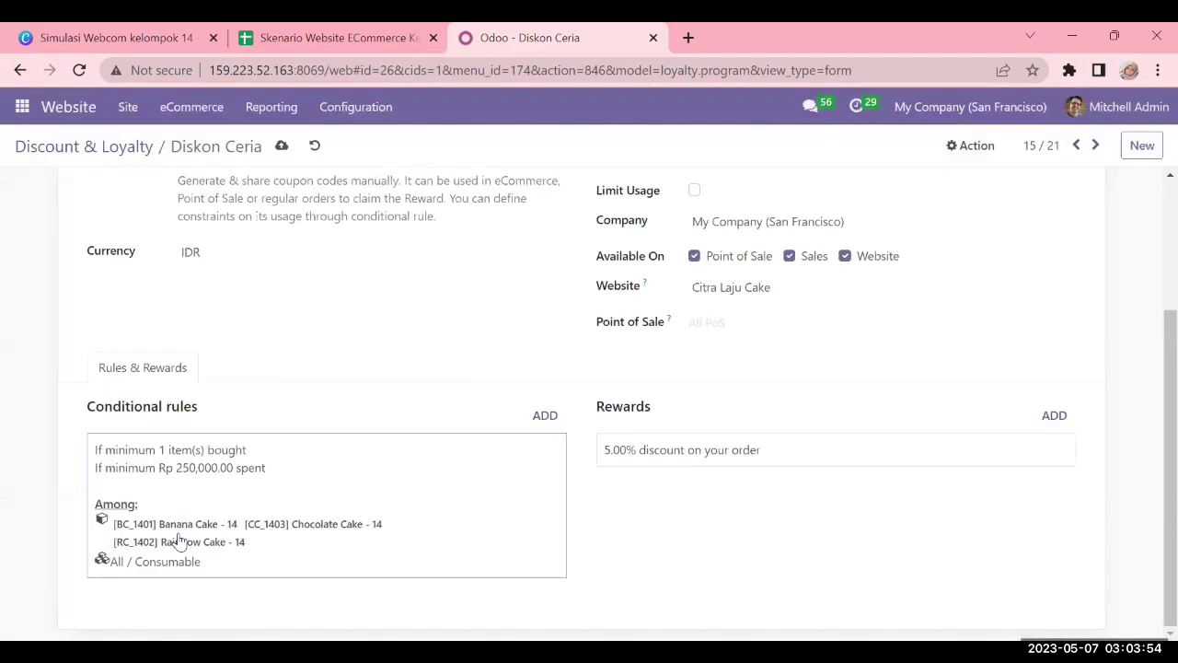
Start coupon generation and target it at Anonymous Customers
scroll(124, 368, up, 1)
scroll(125, 368, up, 2)
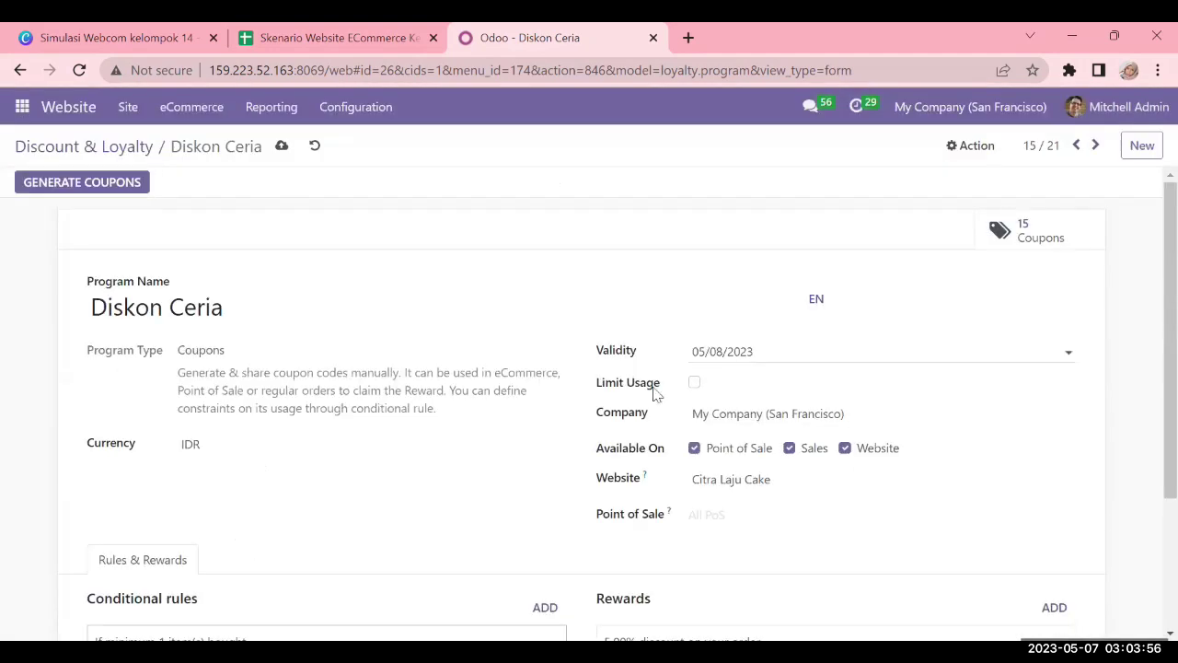
scroll(921, 470, down, 2)
scroll(854, 500, up, 3)
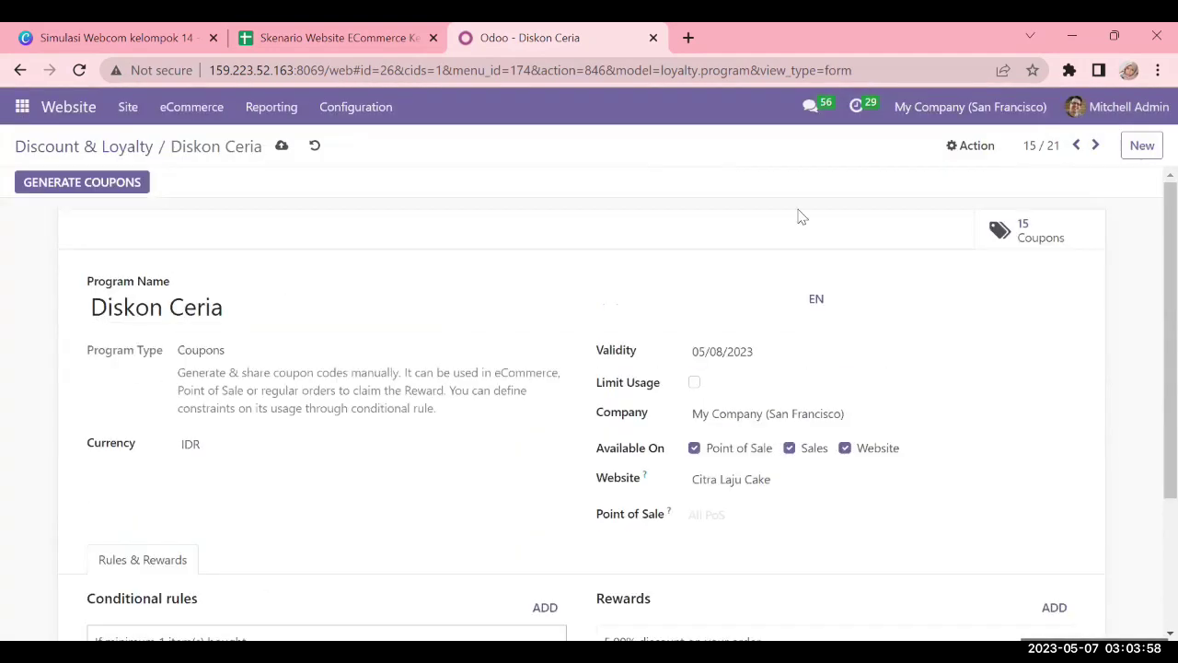
click(136, 182)
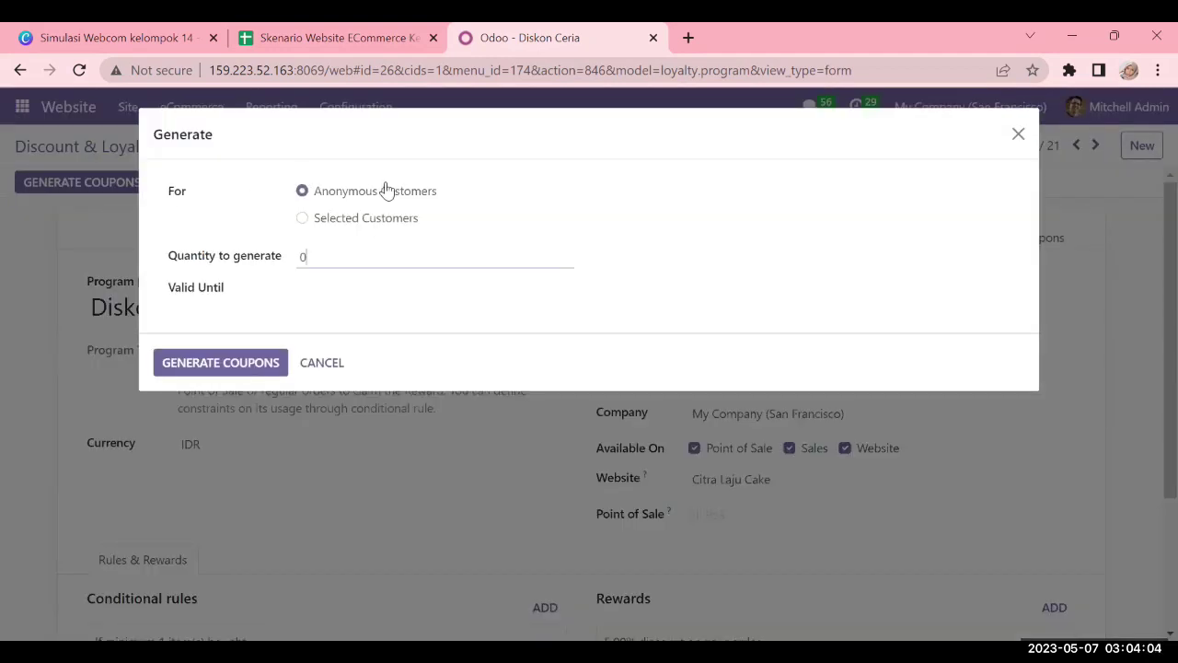
click(341, 225)
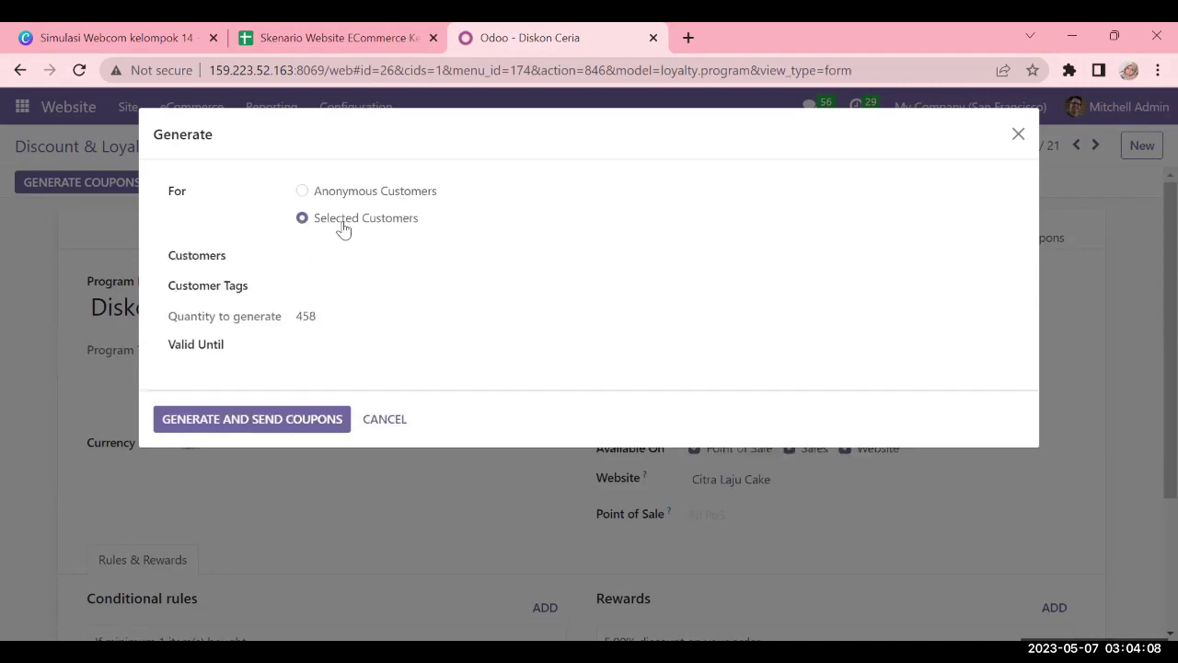
click(348, 255)
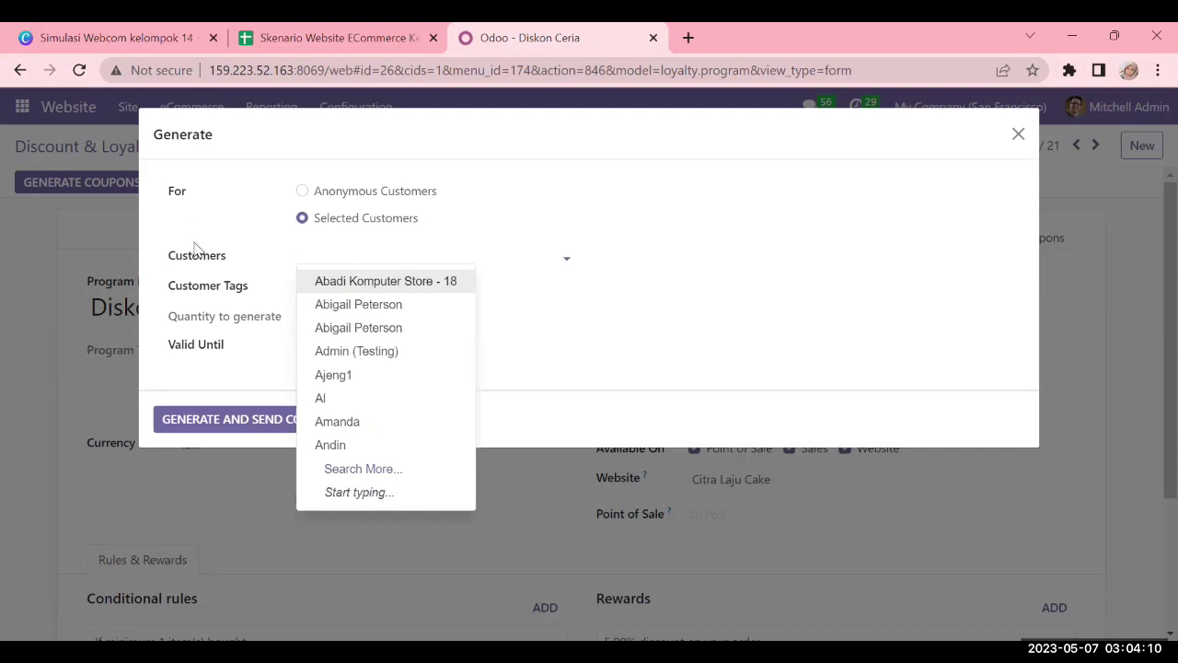
click(421, 255)
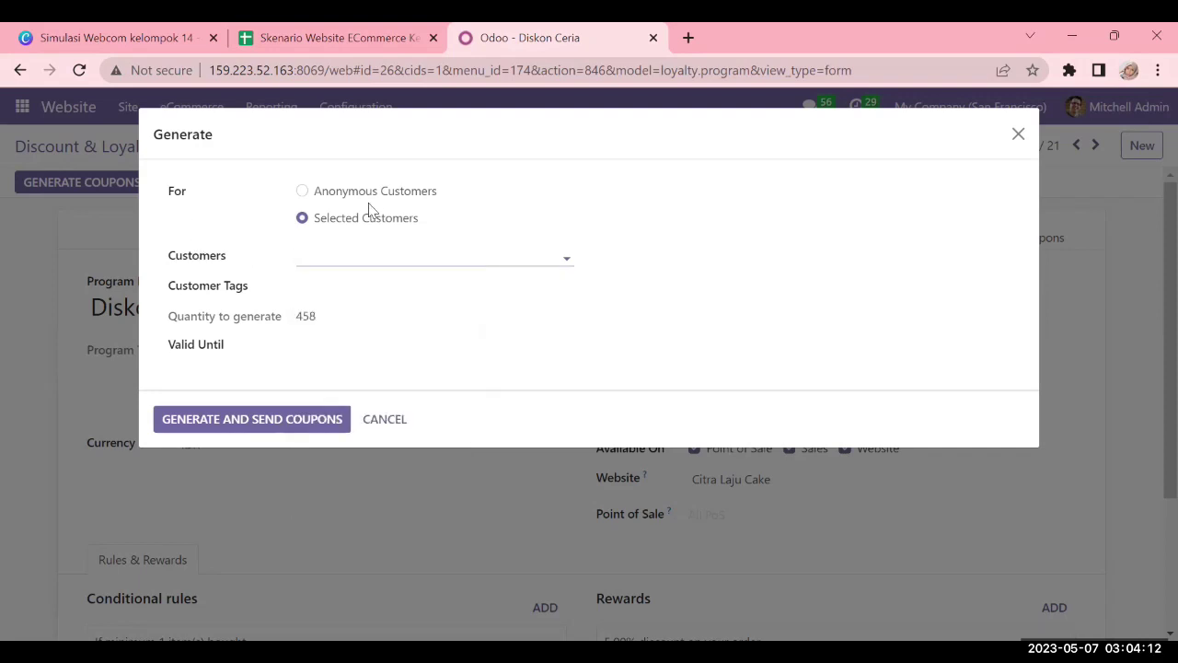
click(303, 193)
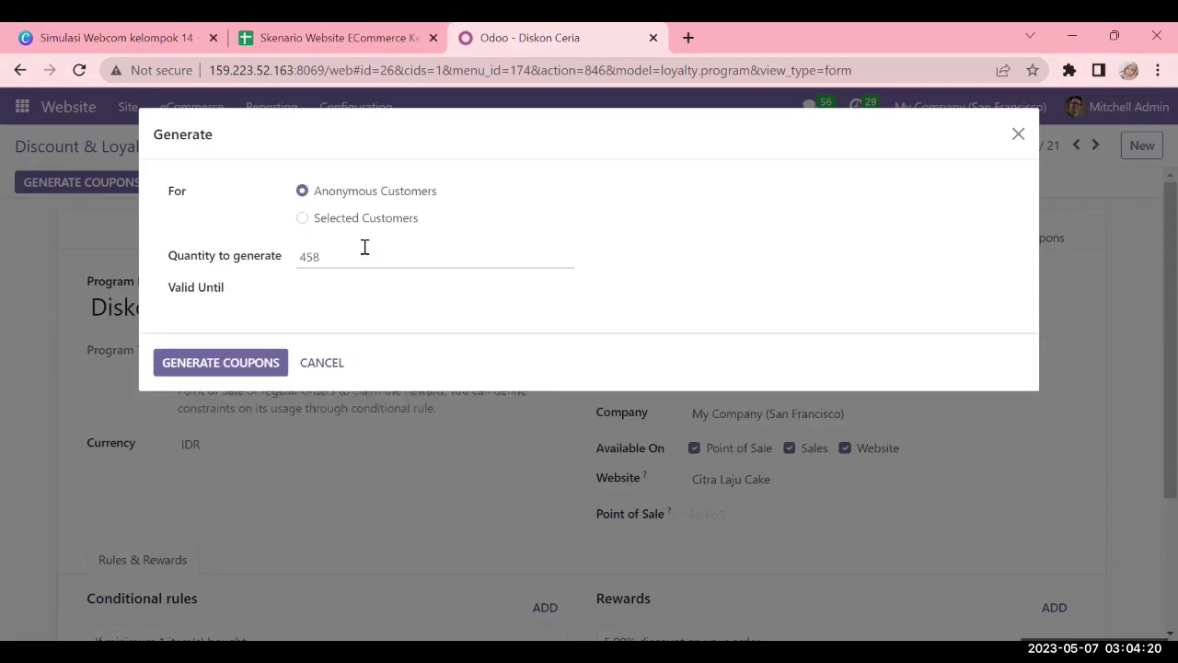
Generate 5 coupons valid until 05/11/2023, bringing the program to 20 coupons
drag(365, 246, 297, 255)
click(323, 252)
text(5)
click(344, 291)
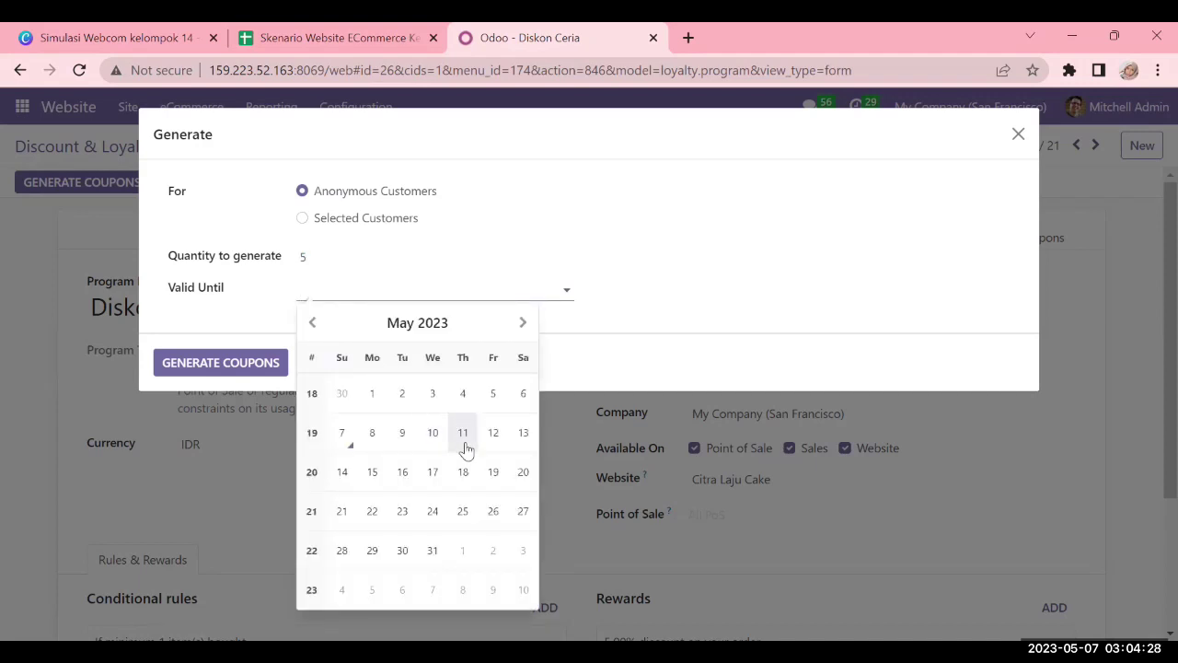
click(468, 448)
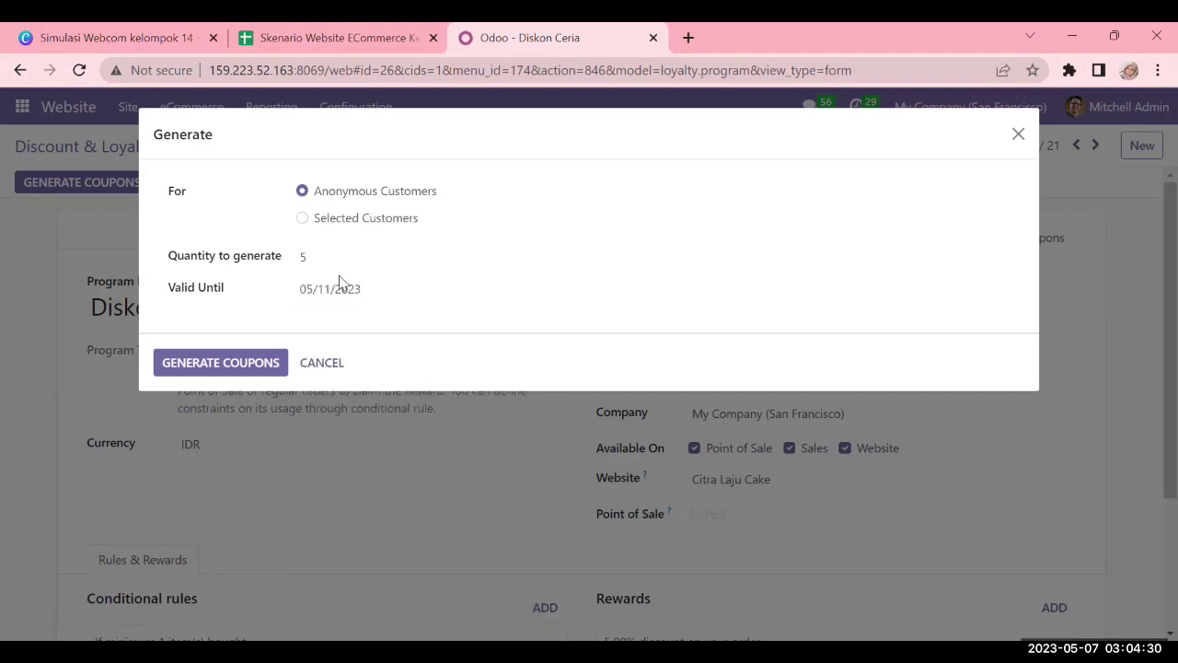
click(226, 368)
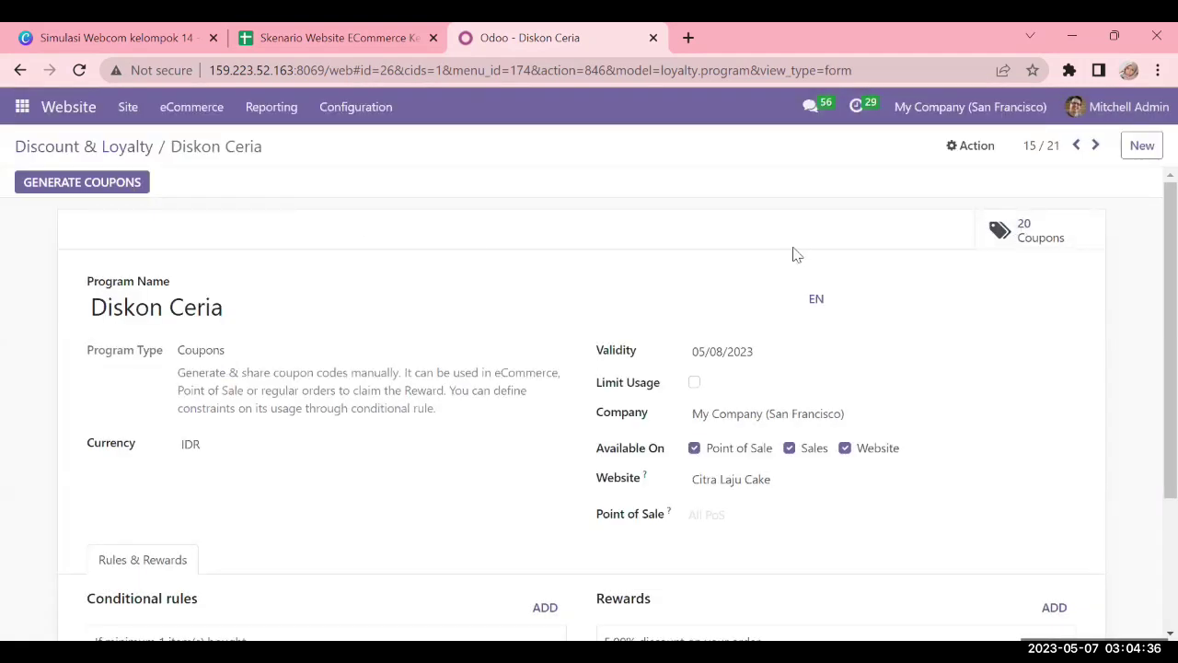
click(1049, 236)
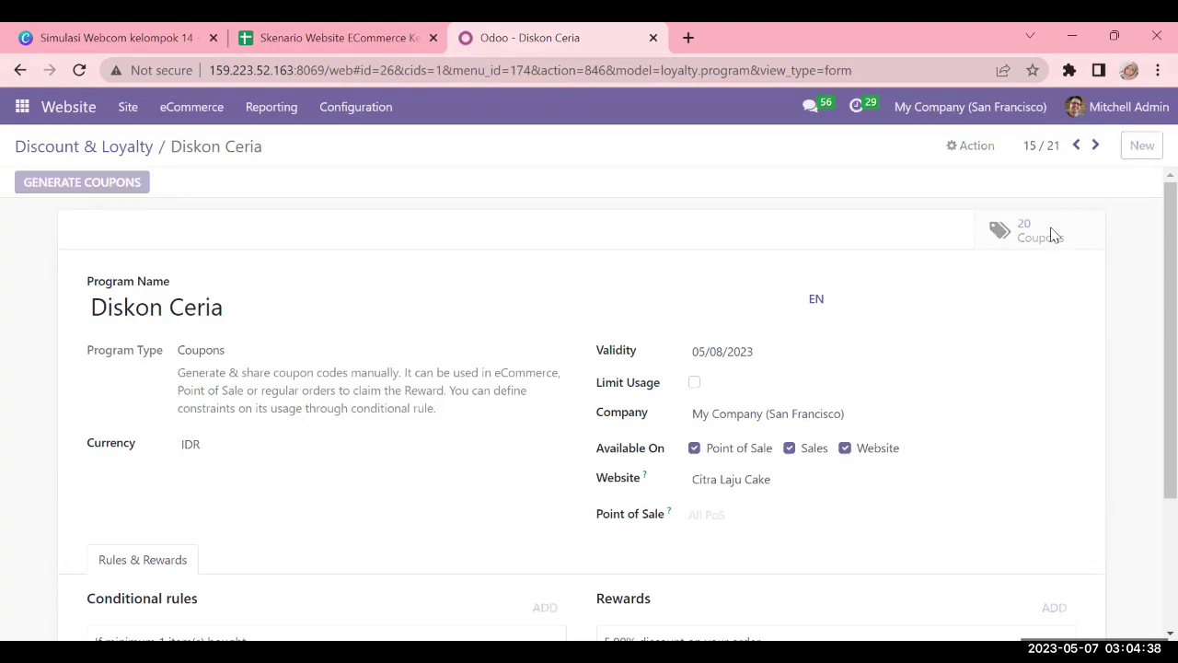
scroll(705, 313, down, 5)
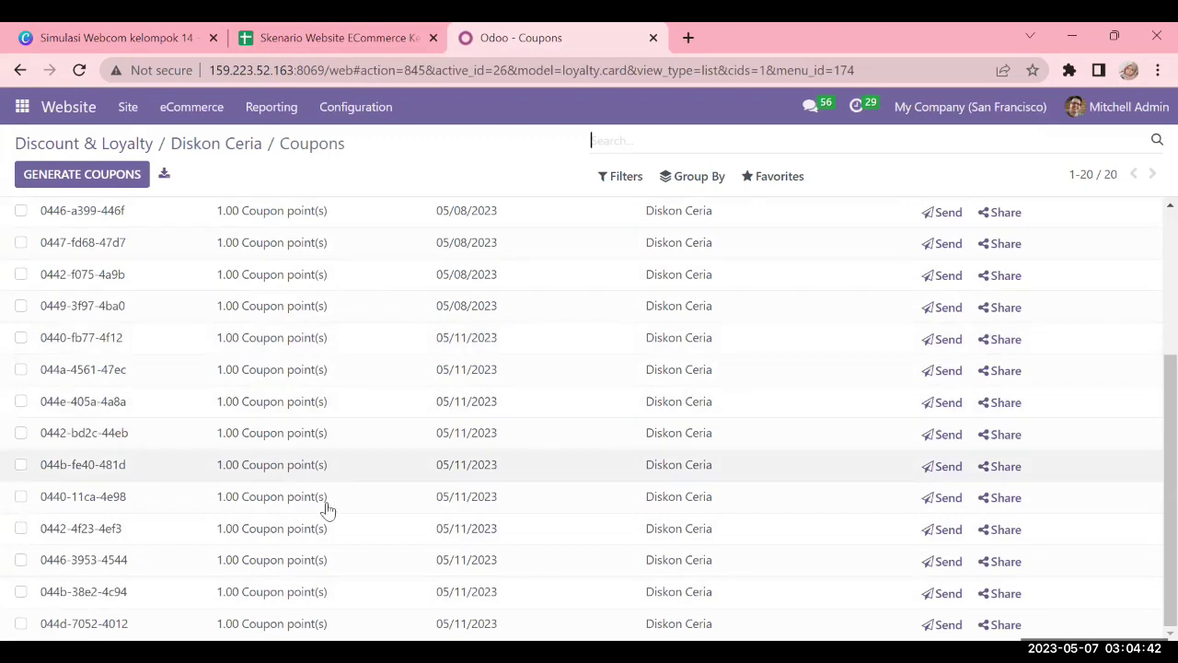
scroll(174, 460, up, 4)
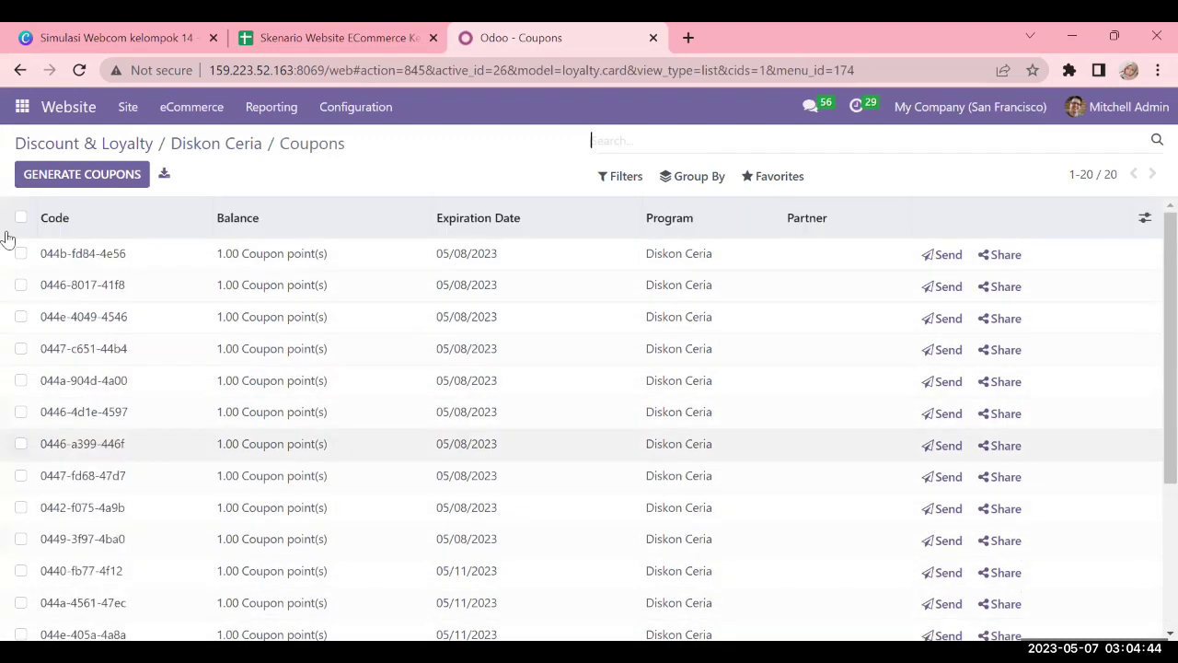
scroll(325, 403, down, 3)
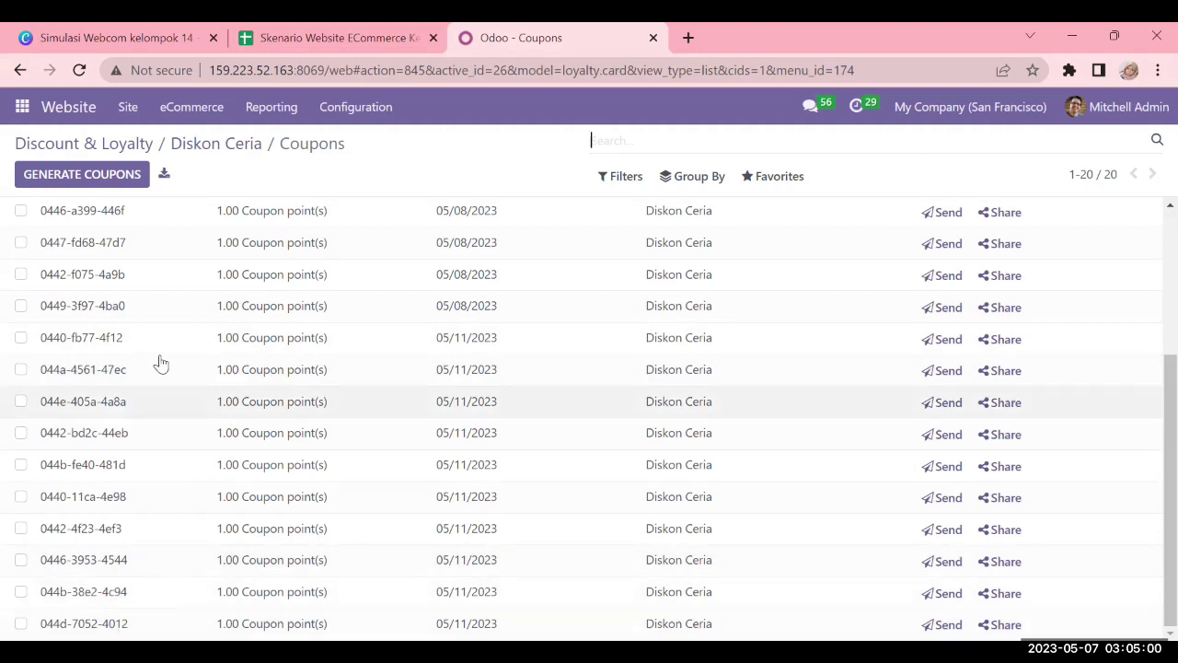
scroll(138, 331, up, 3)
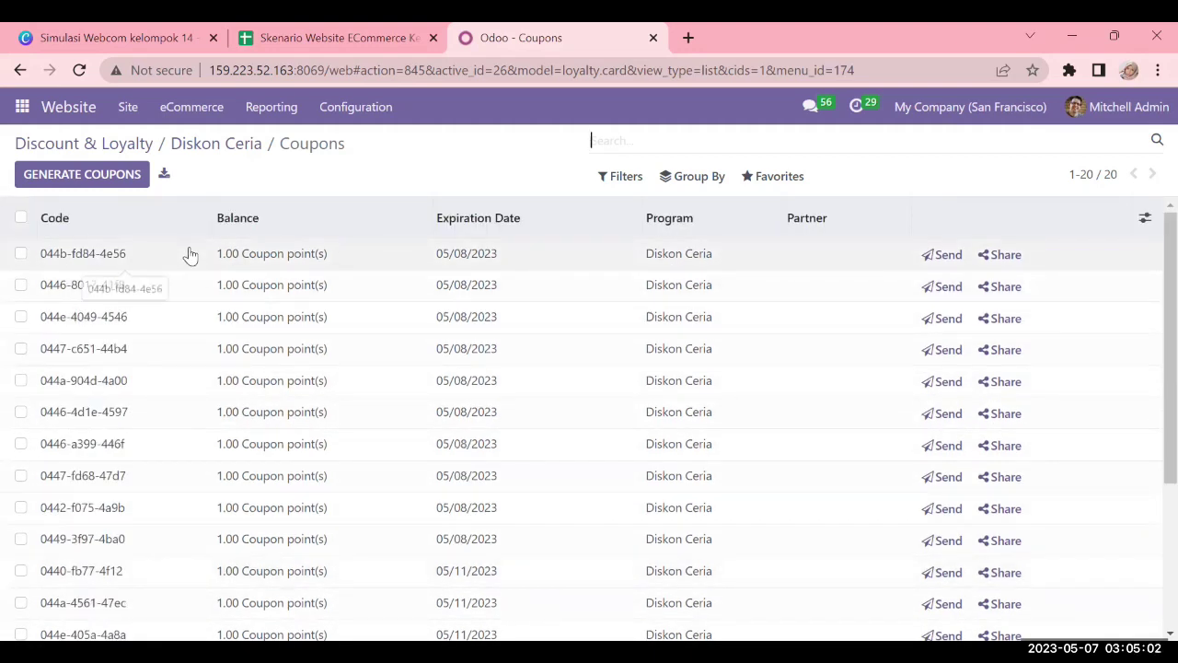
scroll(27, 626, down, 5)
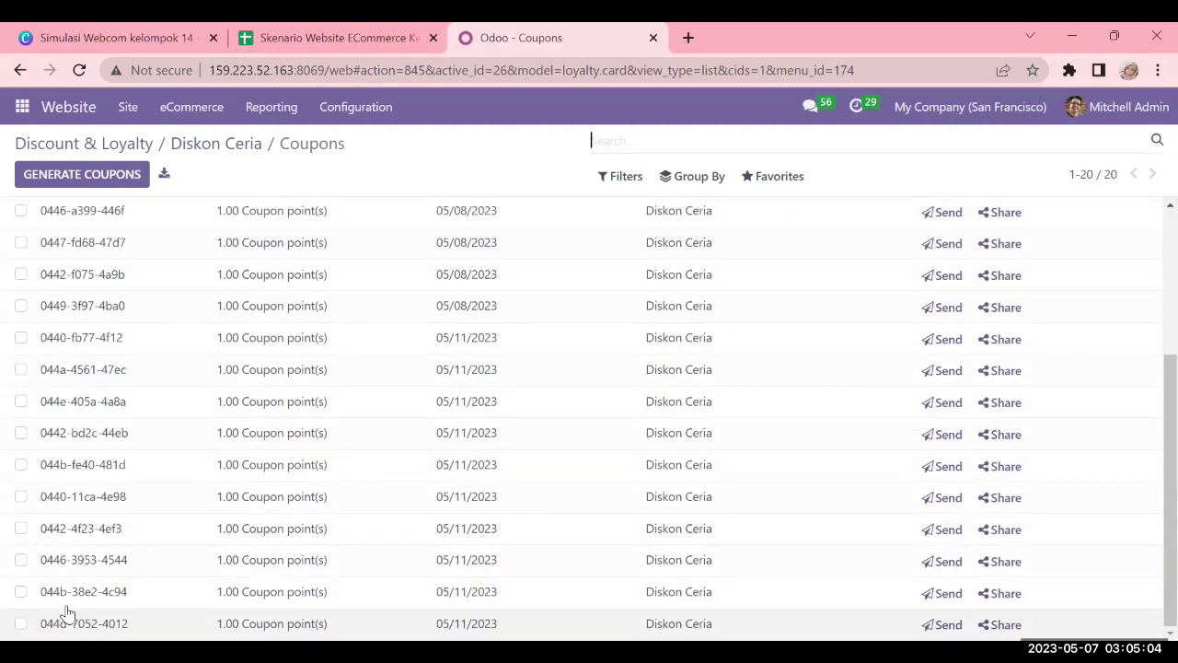
click(346, 631)
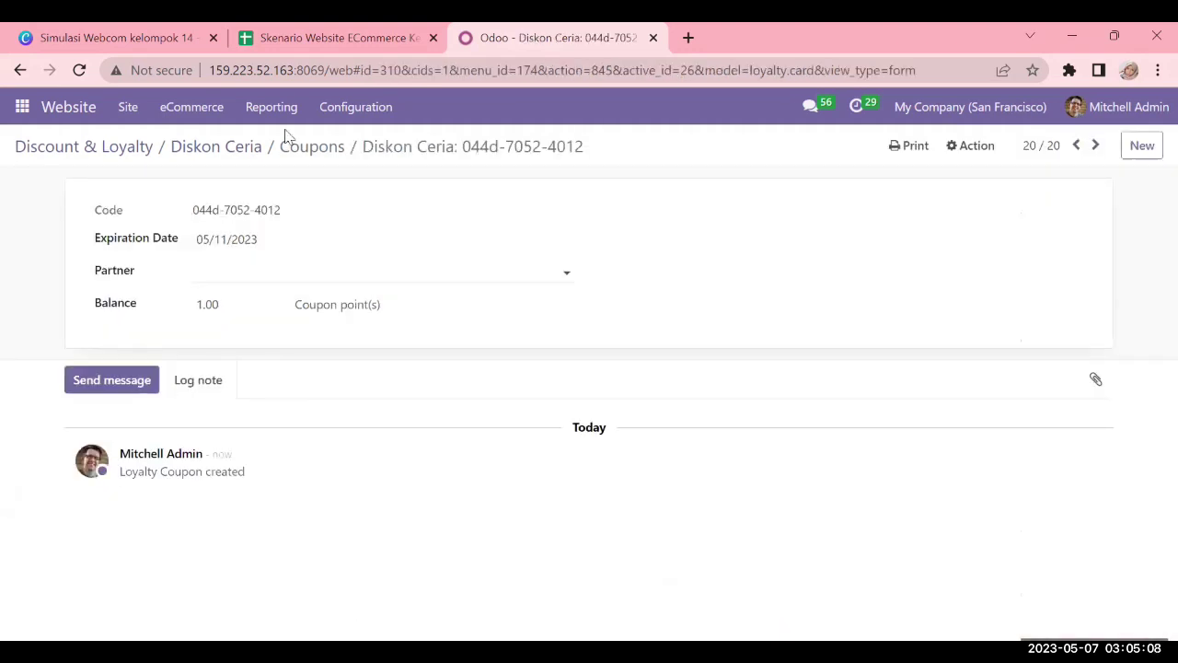
click(327, 151)
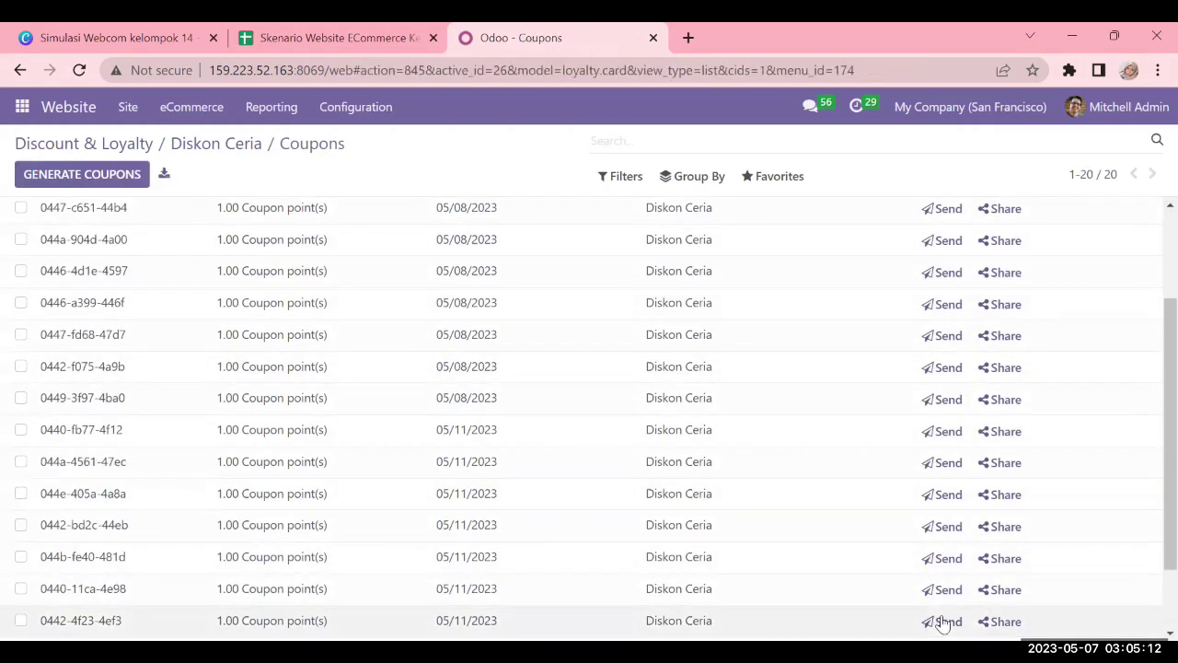
click(939, 628)
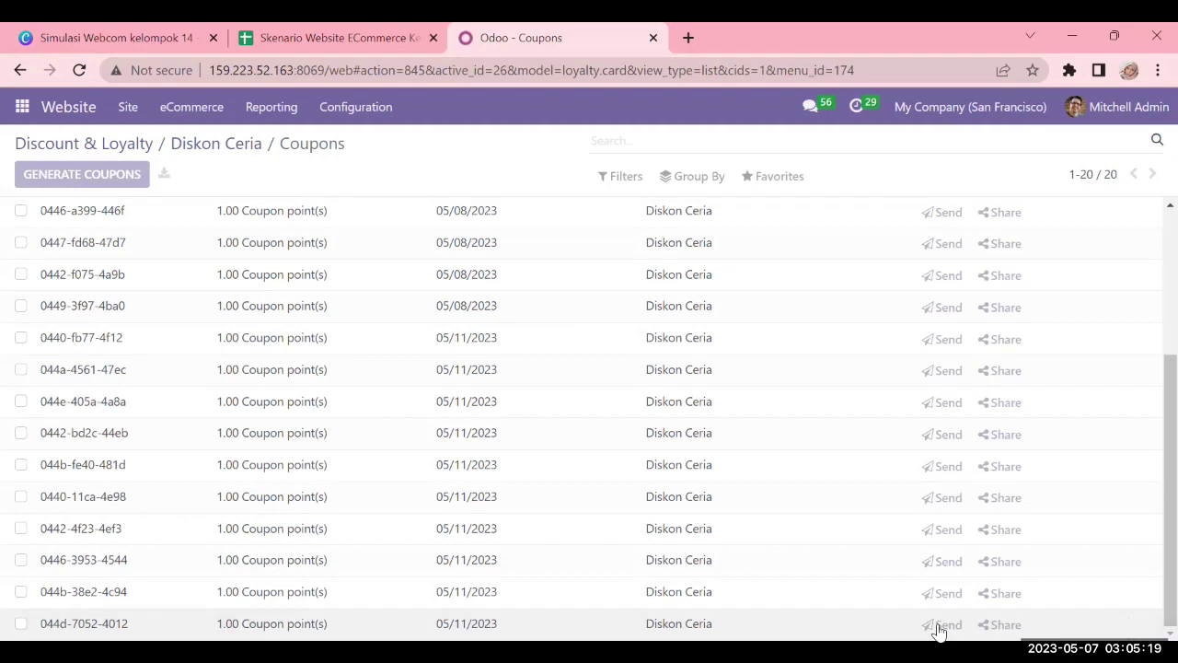
click(939, 626)
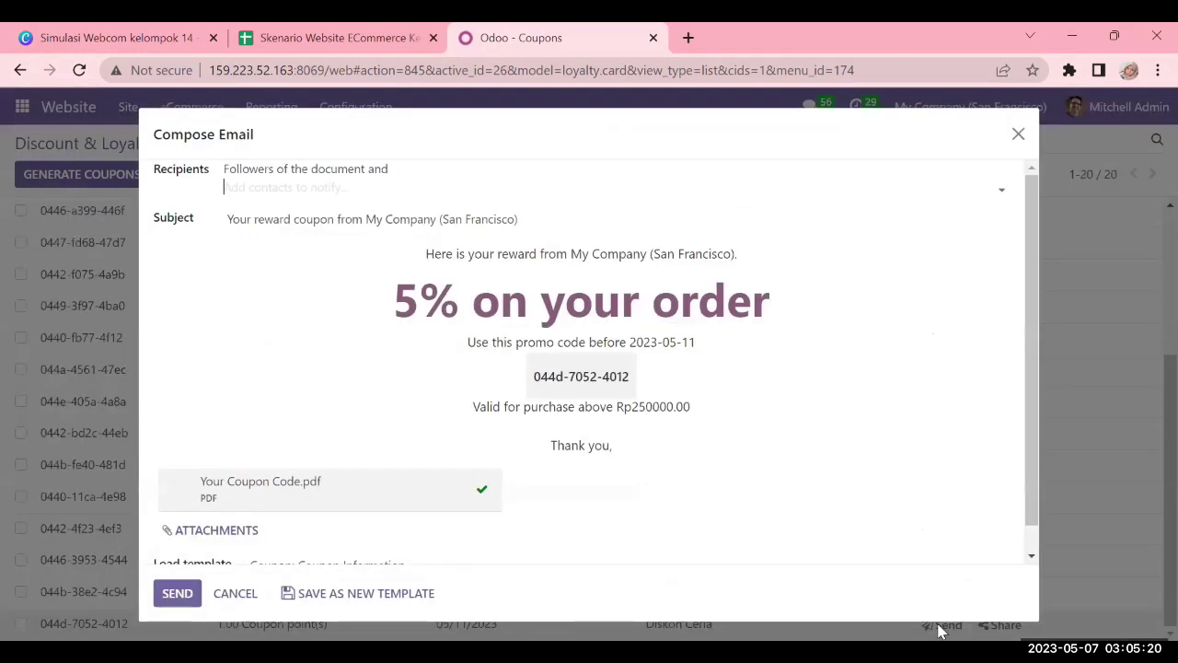
click(301, 188)
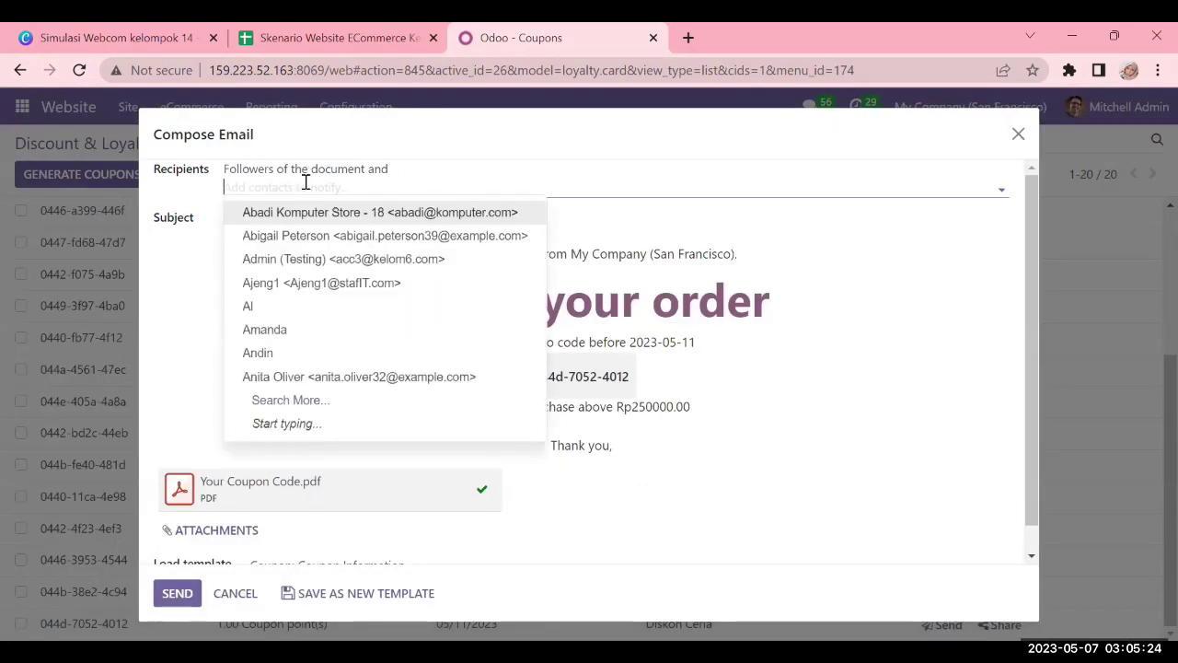
click(306, 182)
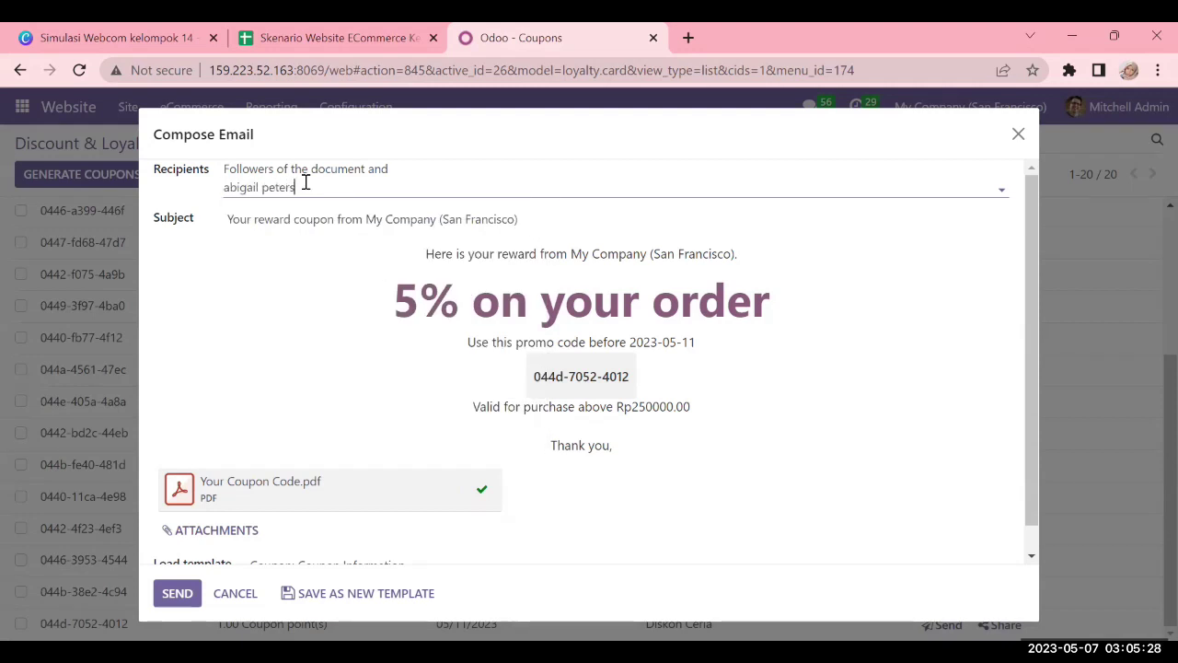
click(335, 211)
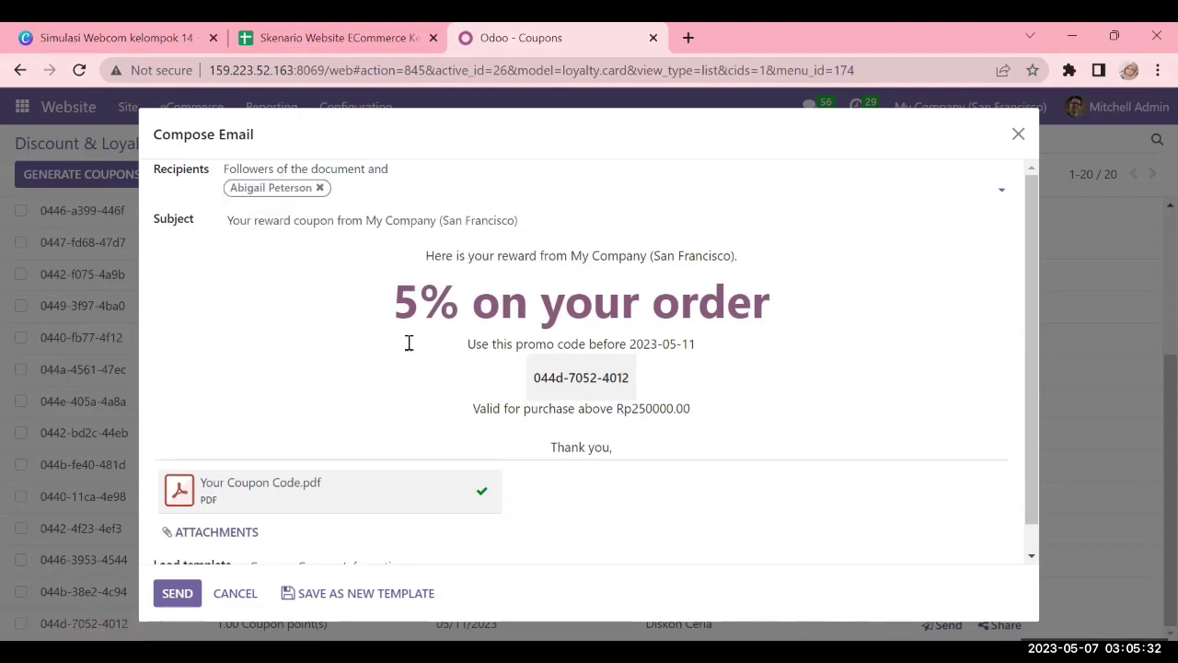
scroll(515, 368, down, 1)
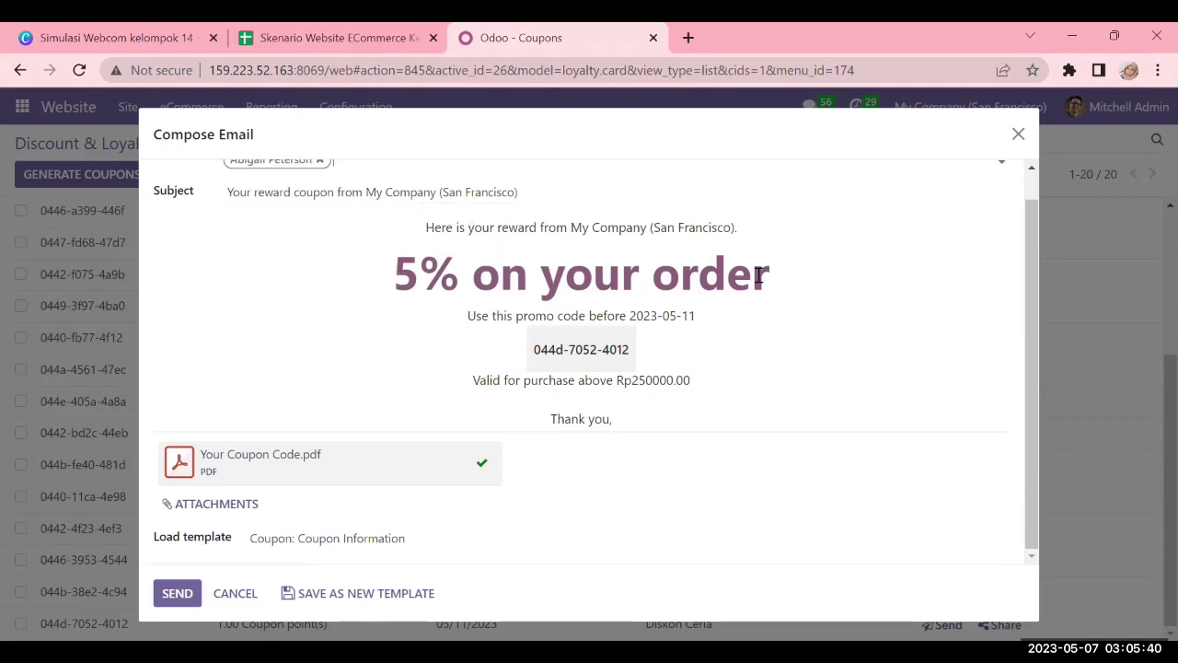
triple_click(627, 350)
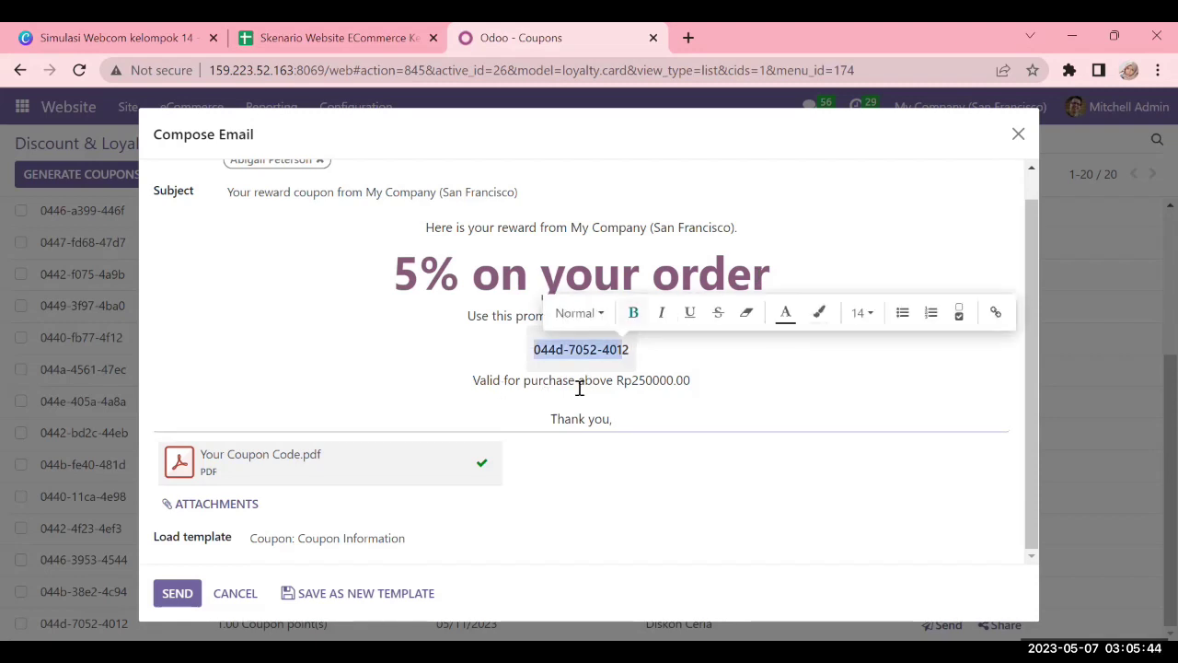
click(539, 227)
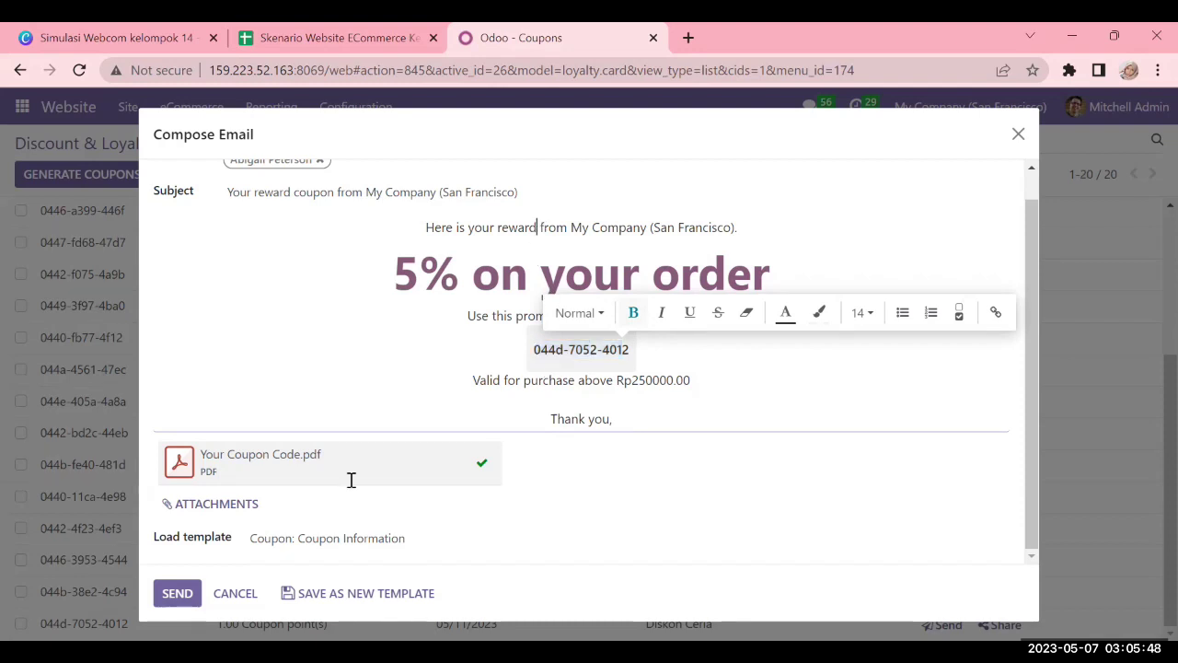
click(177, 594)
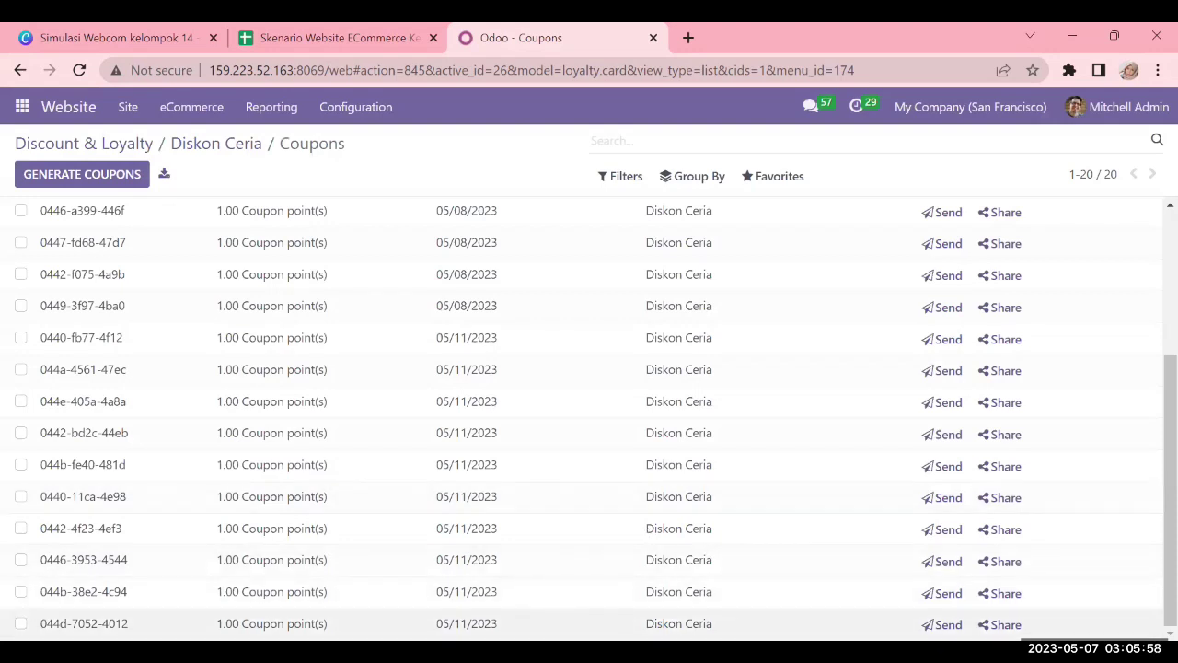
Open the last coupon's record, confirm the reward email is logged, then go to the website Home page
click(455, 623)
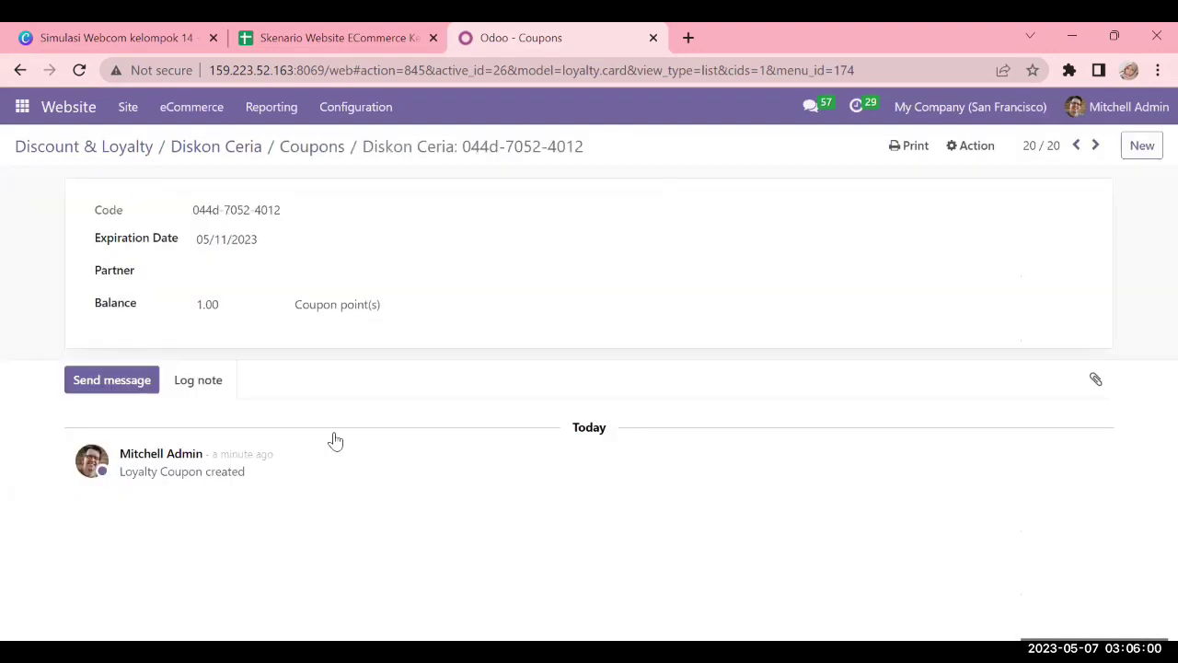
scroll(215, 294, down, 2)
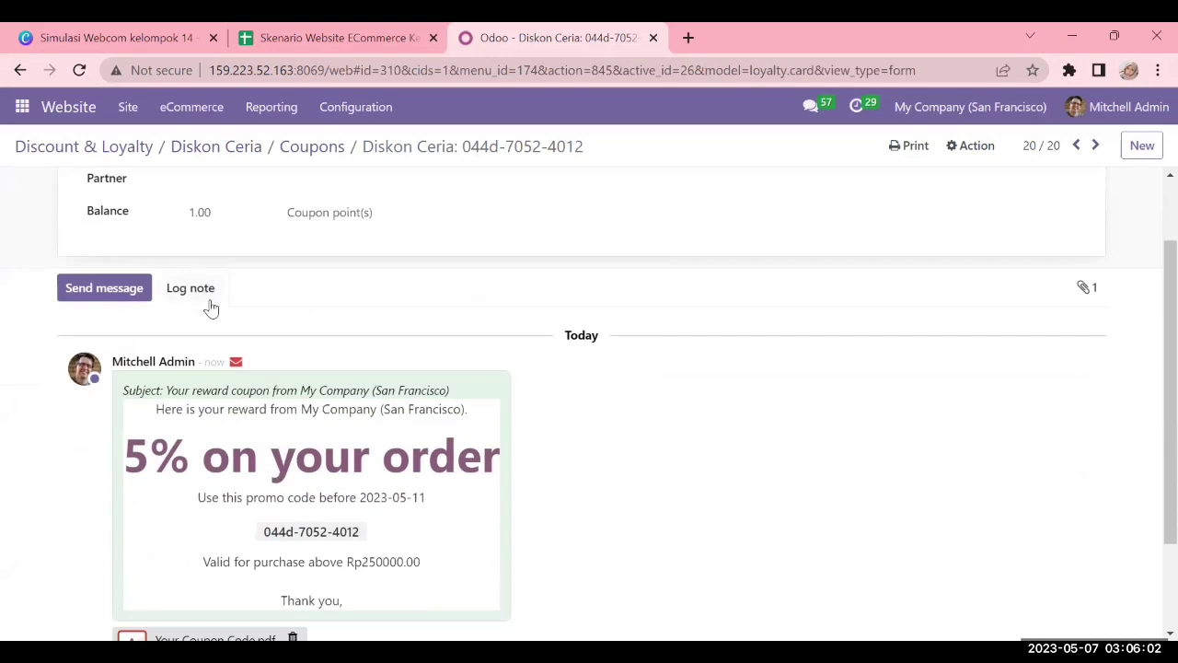
scroll(211, 308, up, 2)
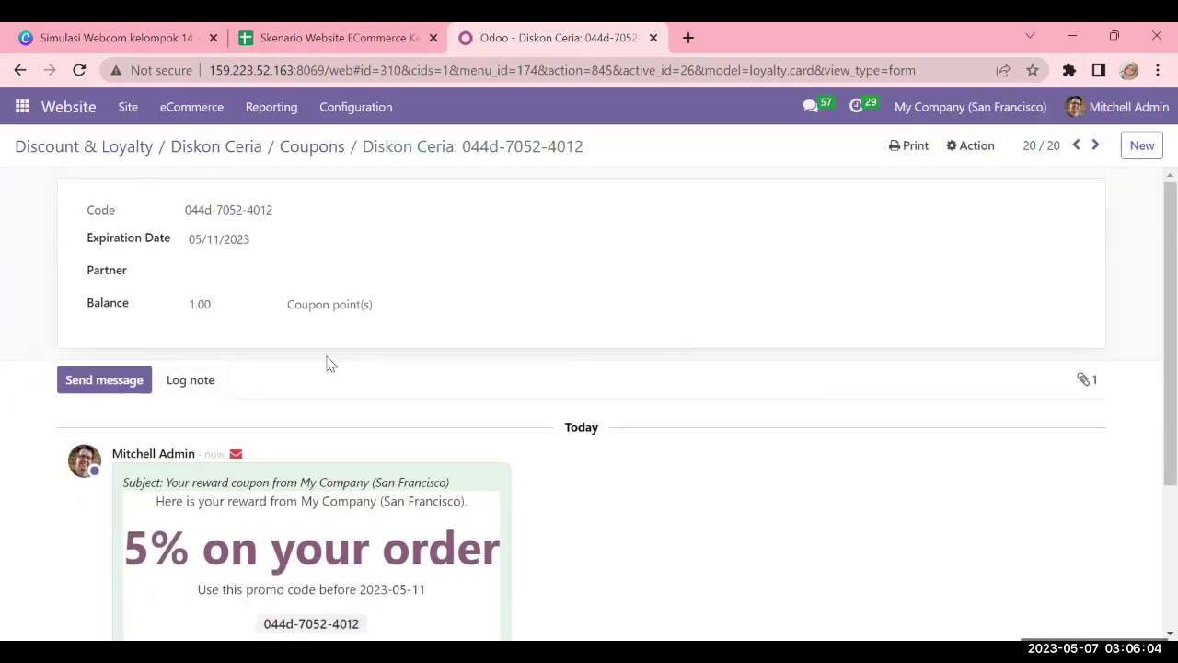
scroll(332, 364, down, 3)
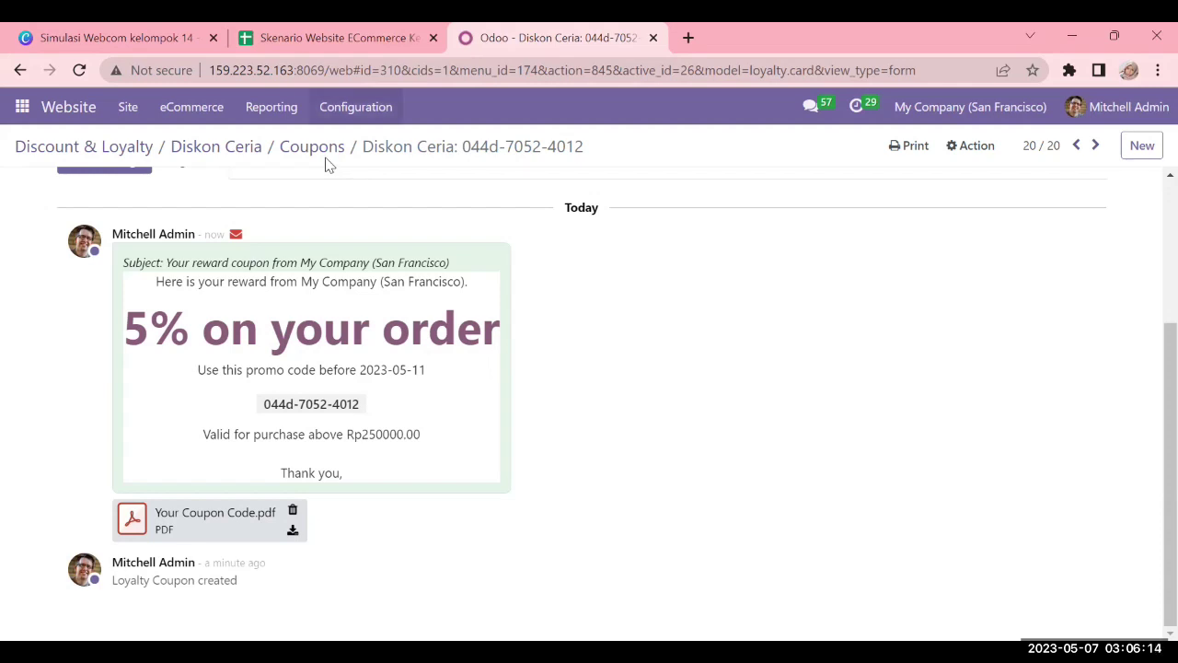
click(81, 118)
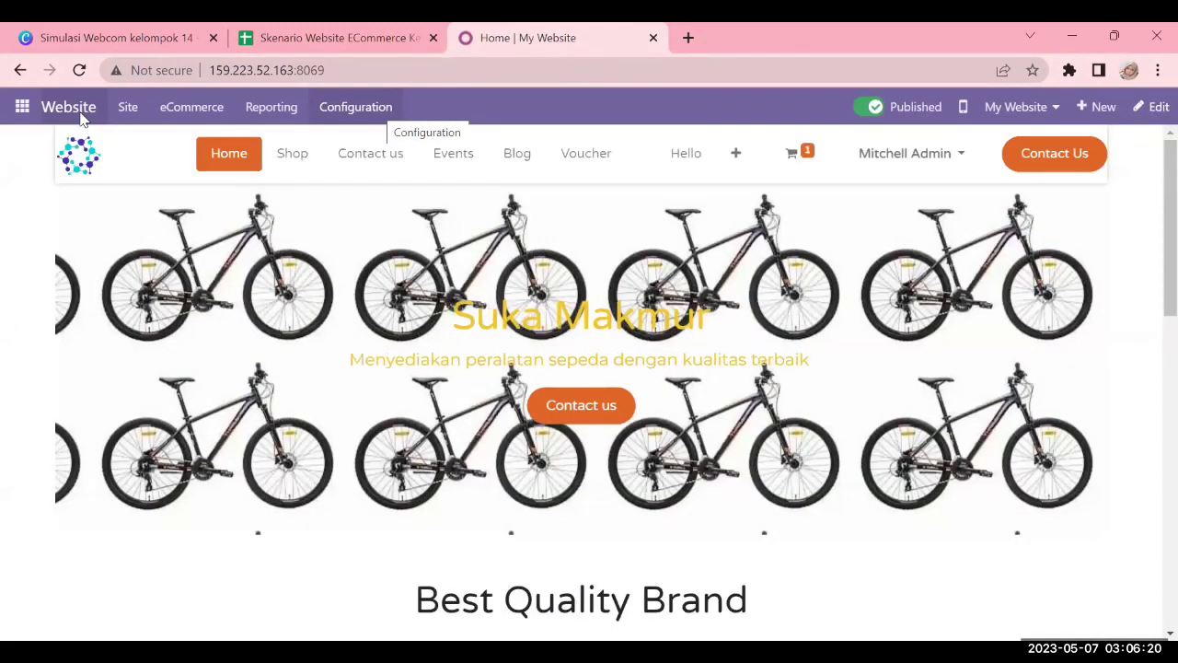
Open the website's Shipping Methods list and scroll through its 25 delivery methods
click(383, 109)
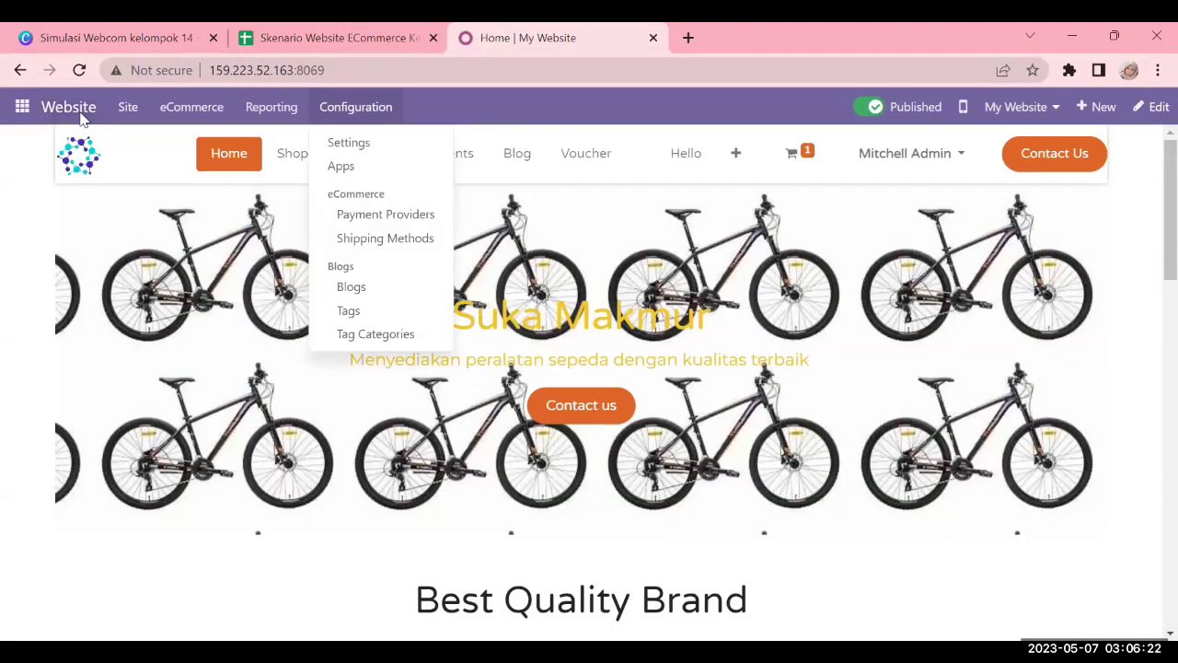
click(392, 241)
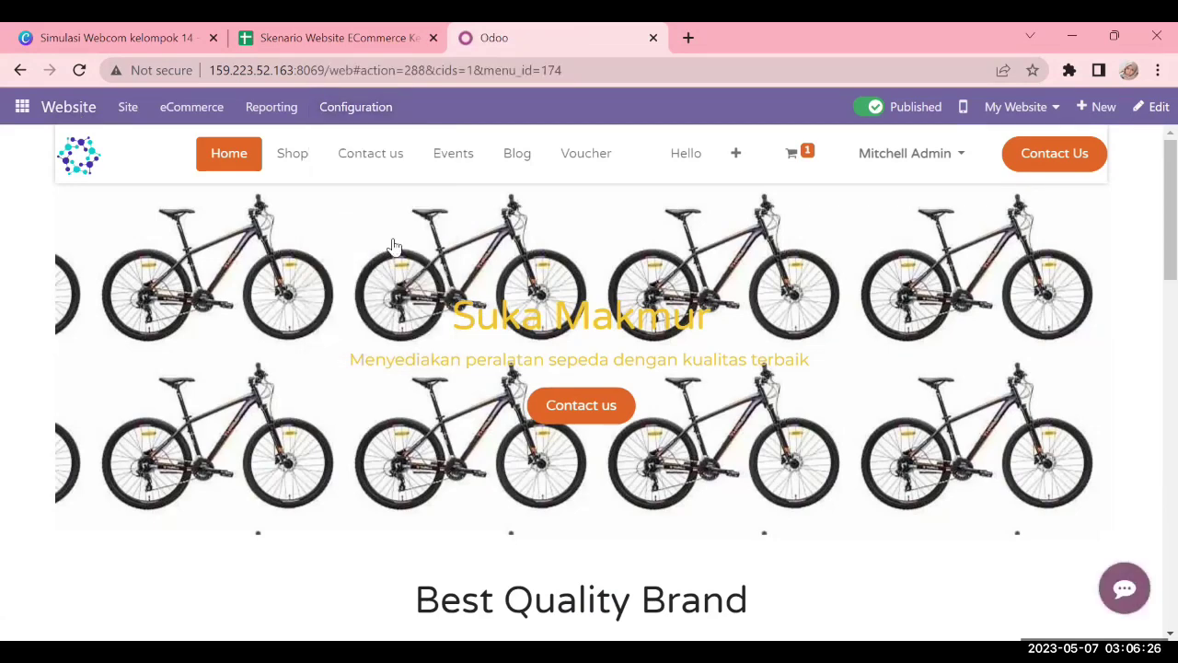
scroll(95, 204, down, 5)
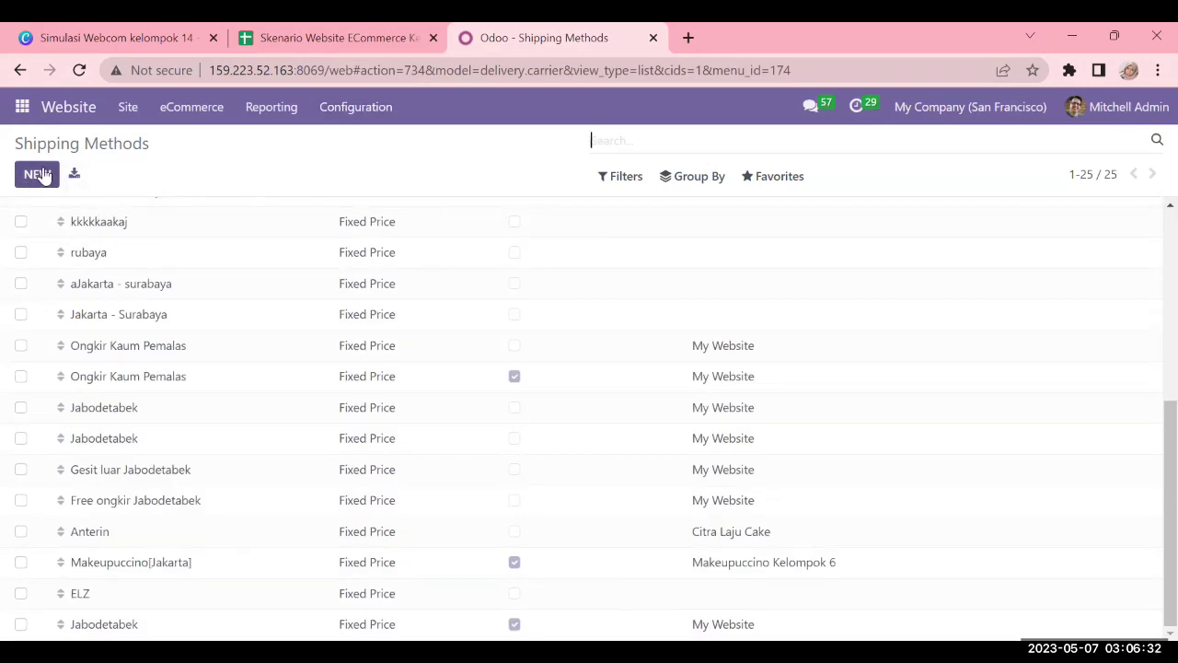
Open the Anterin shipping method and review its name, websites and provider without changes
click(144, 538)
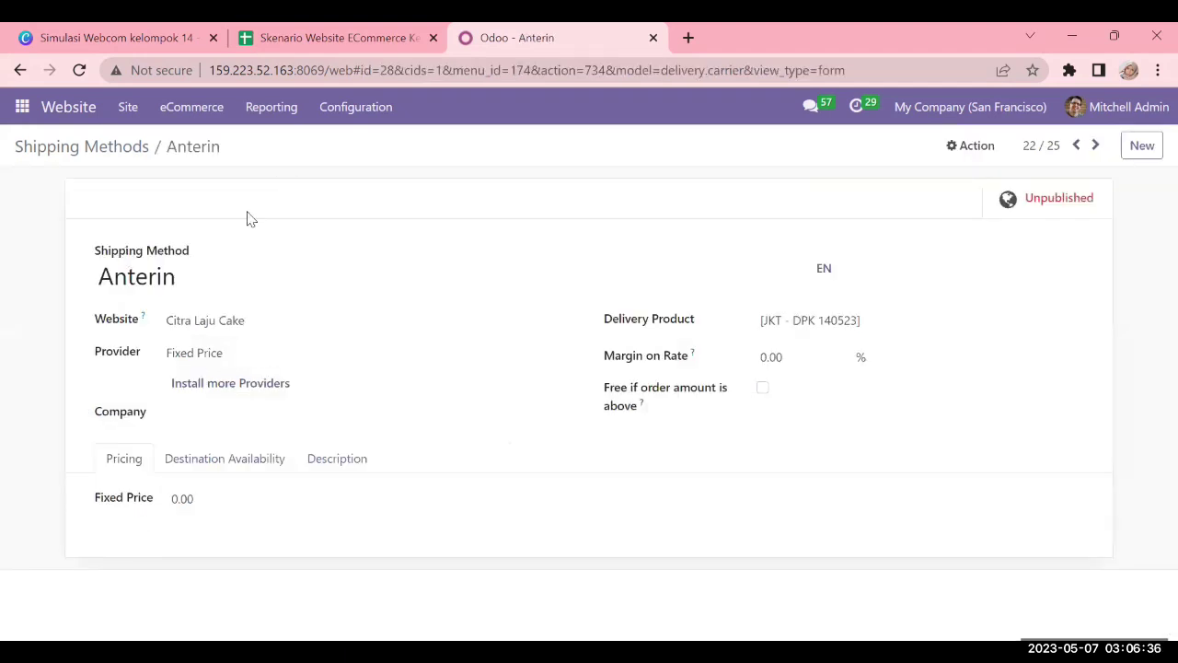
click(101, 276)
double_click(193, 267)
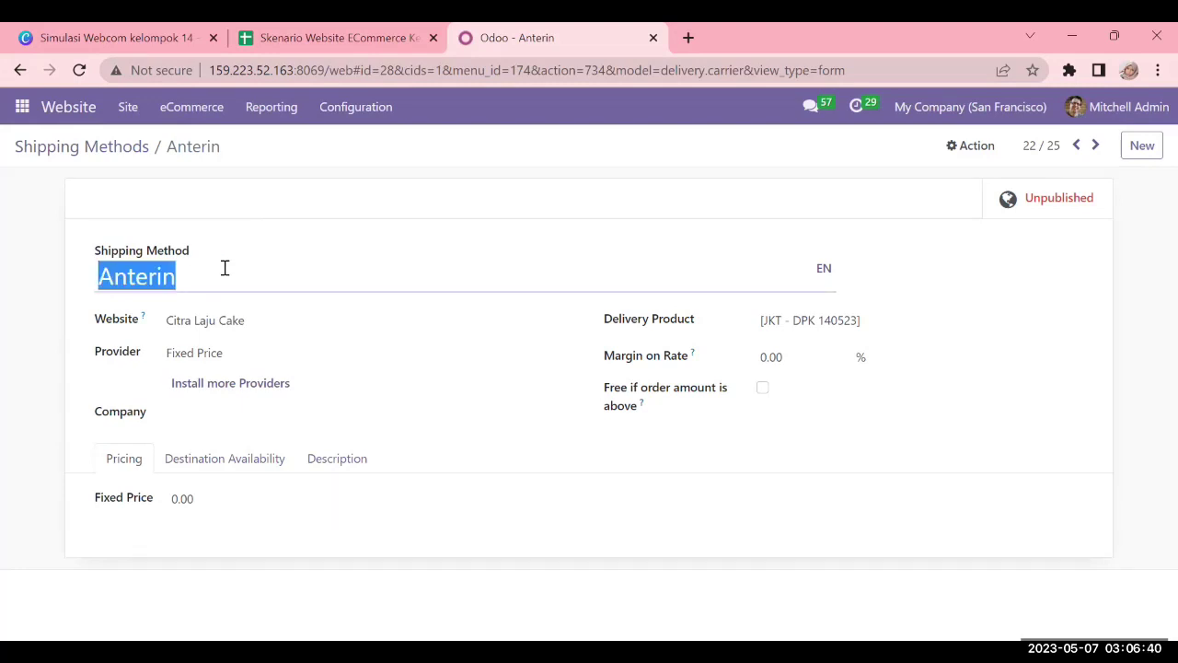
click(225, 268)
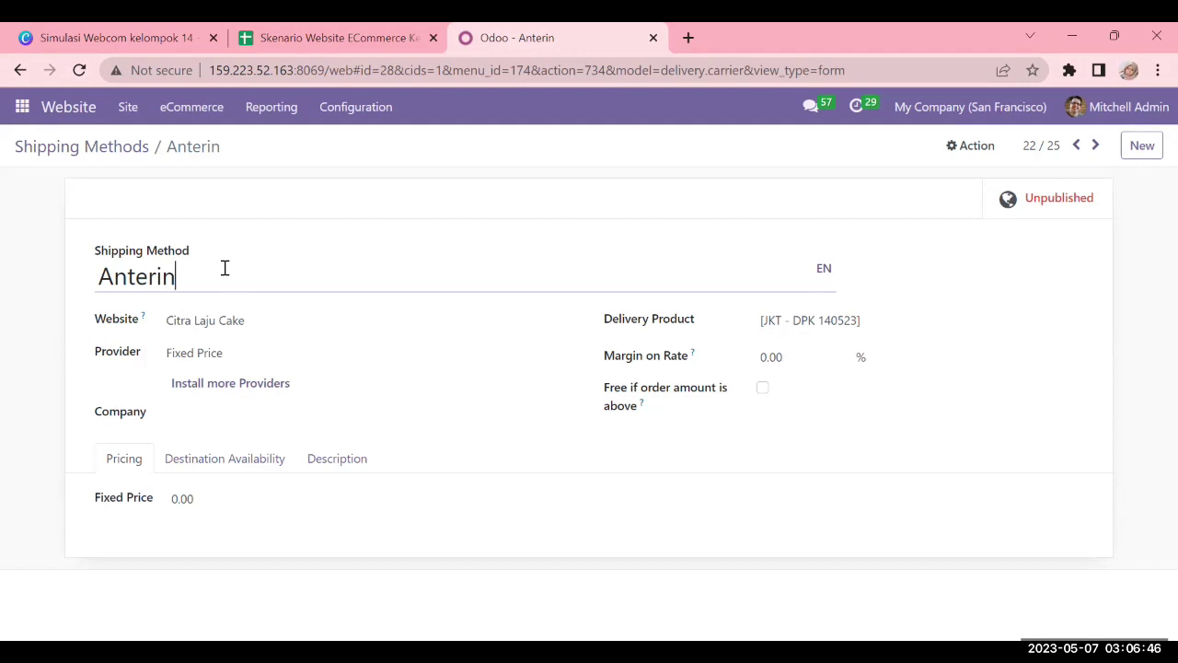
click(260, 320)
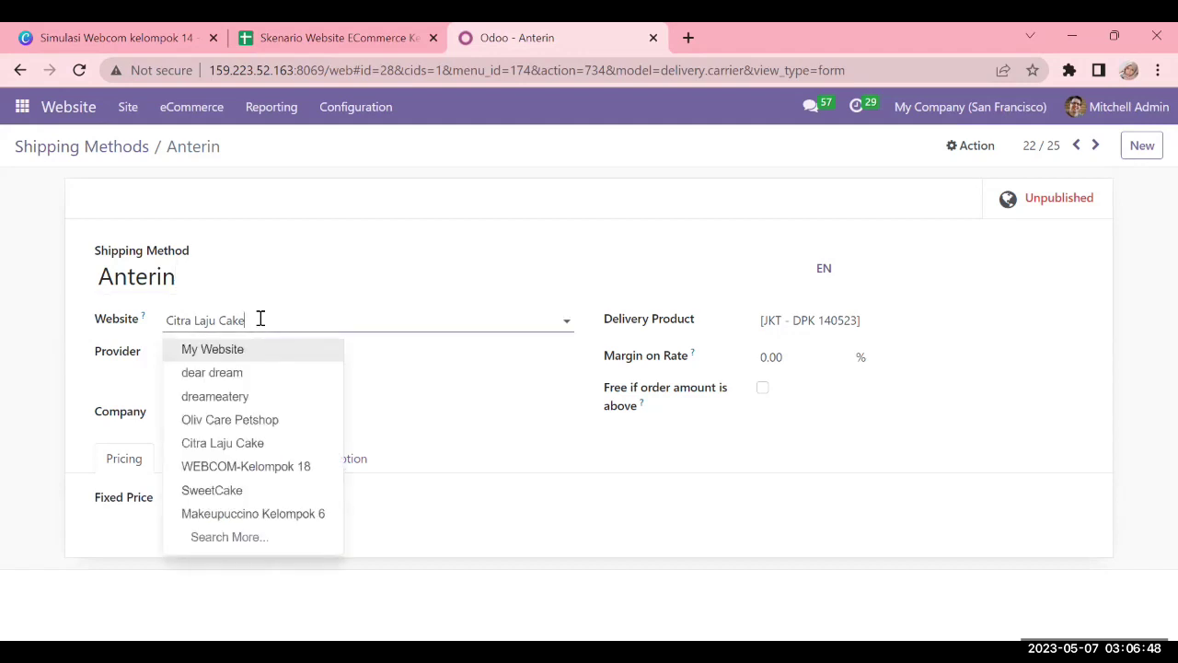
click(192, 274)
click(284, 320)
click(28, 331)
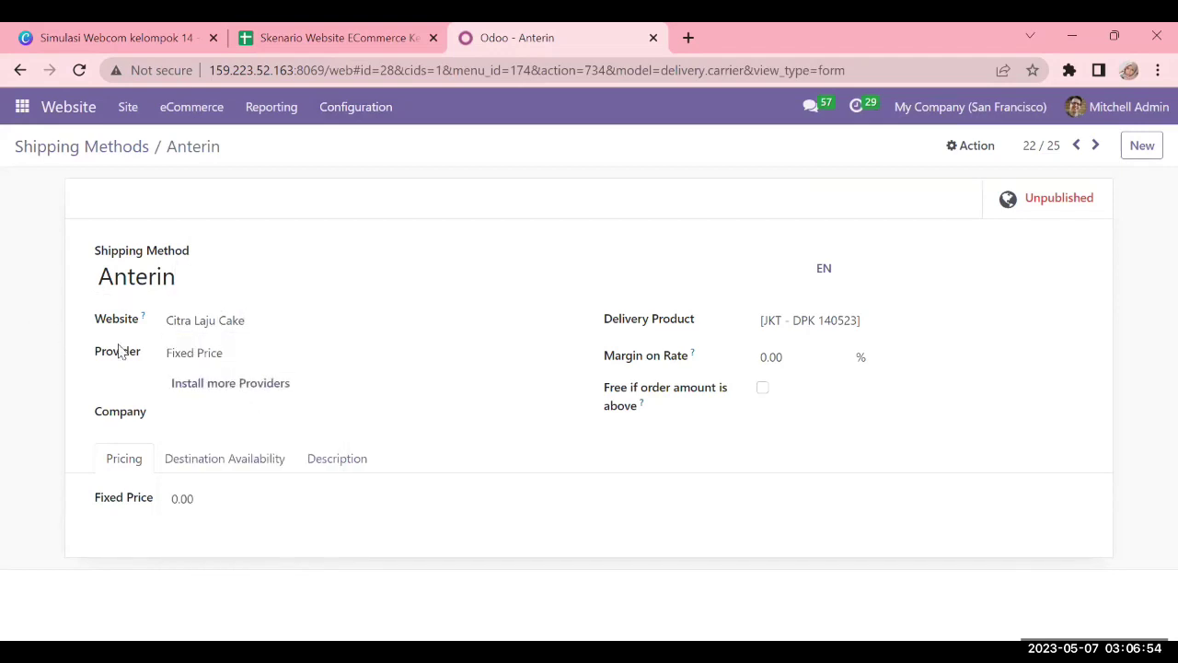
click(246, 356)
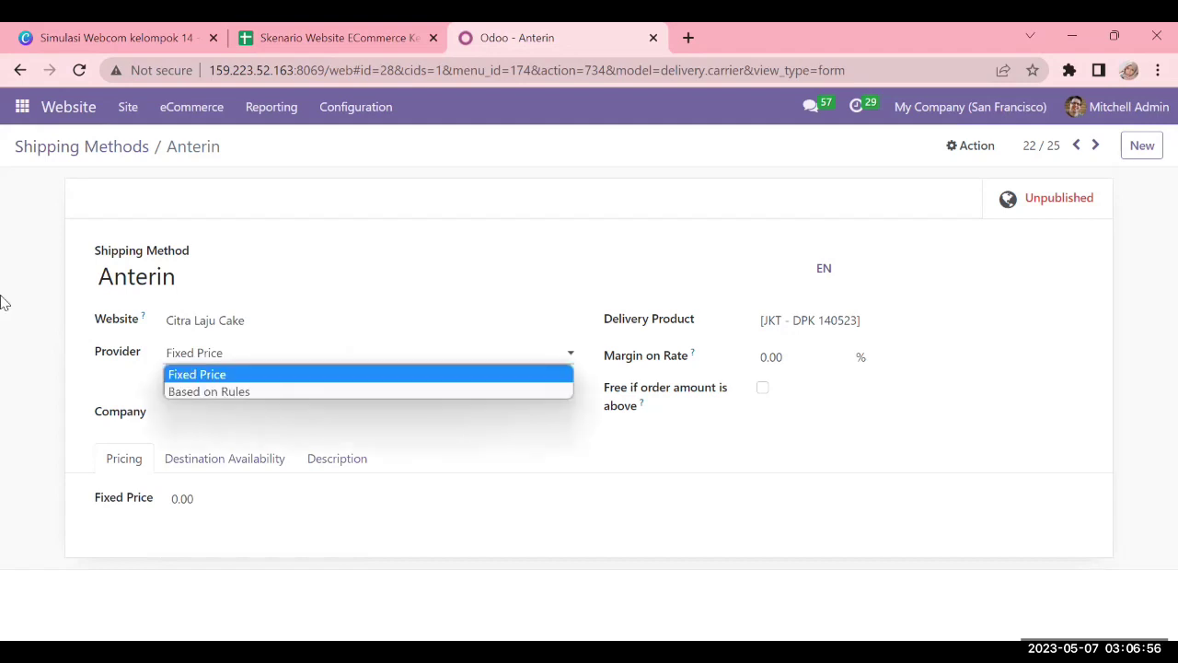
click(736, 305)
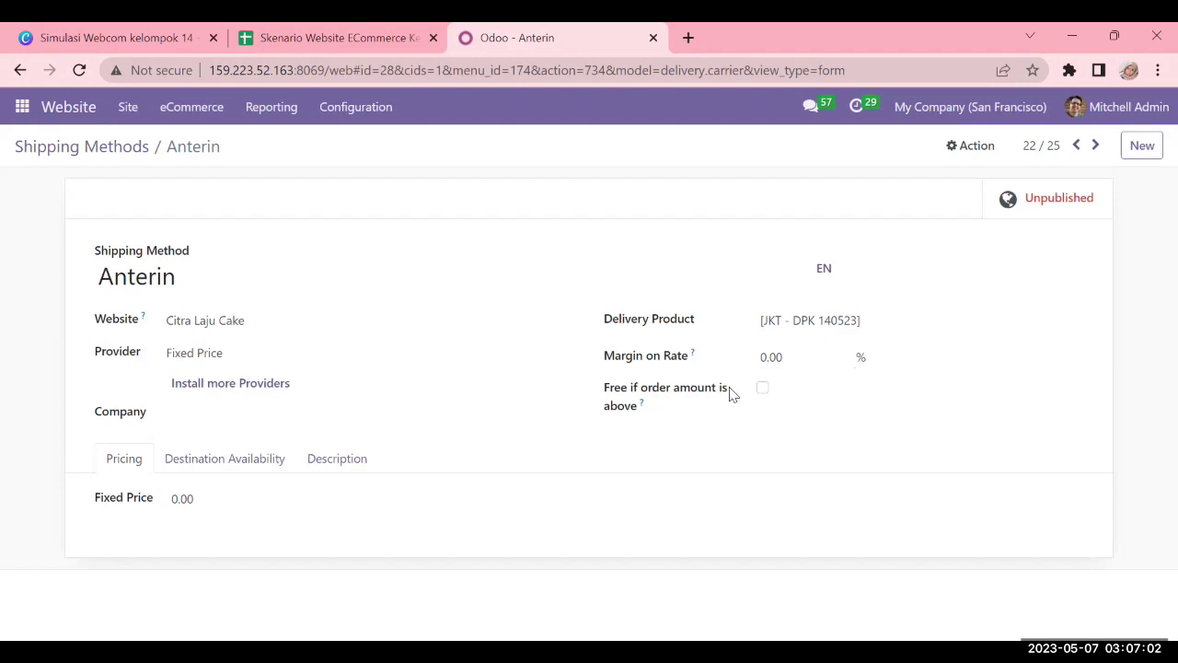
Make Anterin free for orders above 250,000
click(763, 390)
click(767, 393)
click(765, 392)
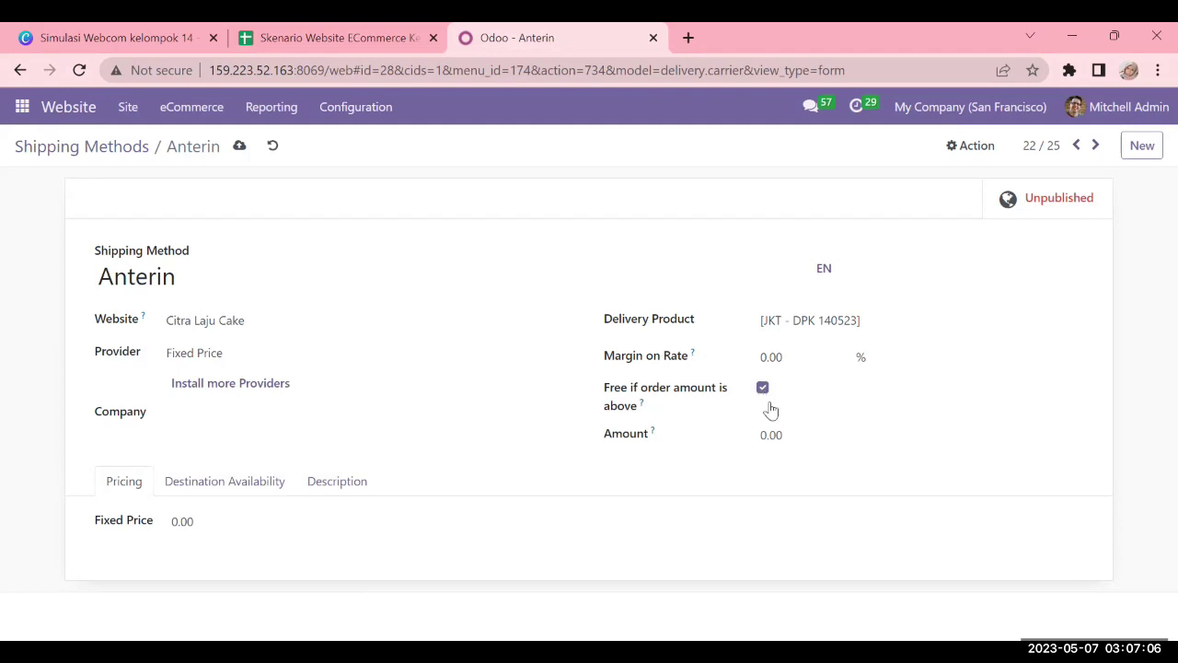
click(797, 440)
drag(784, 431, 747, 438)
text(250000)
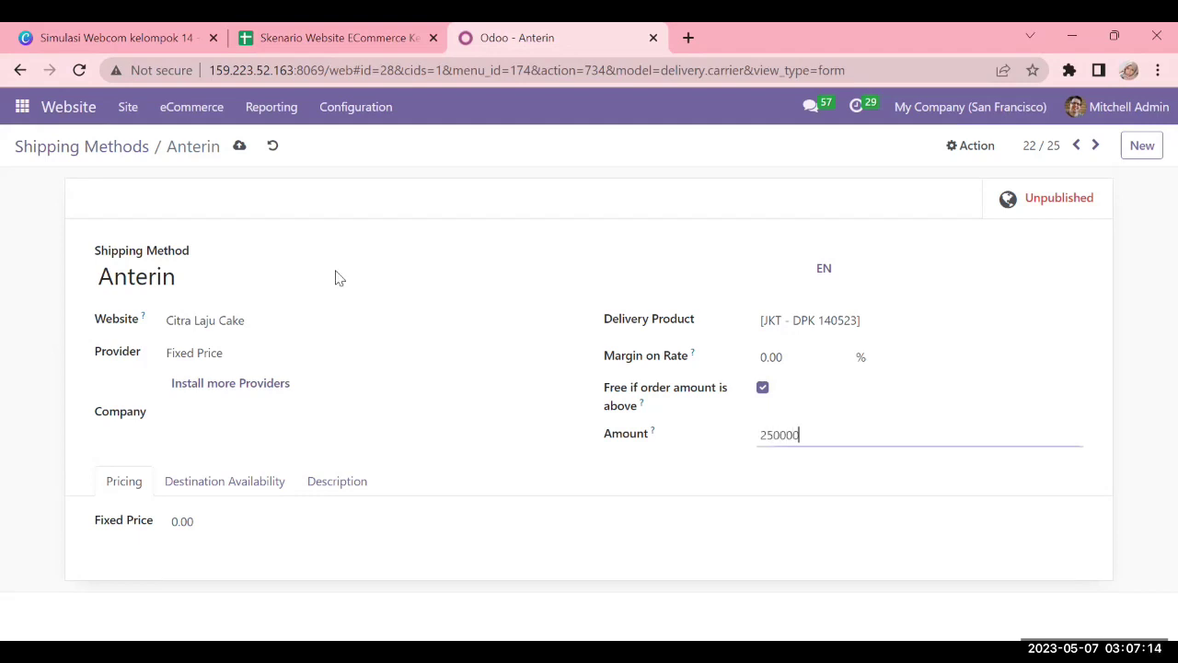
click(695, 197)
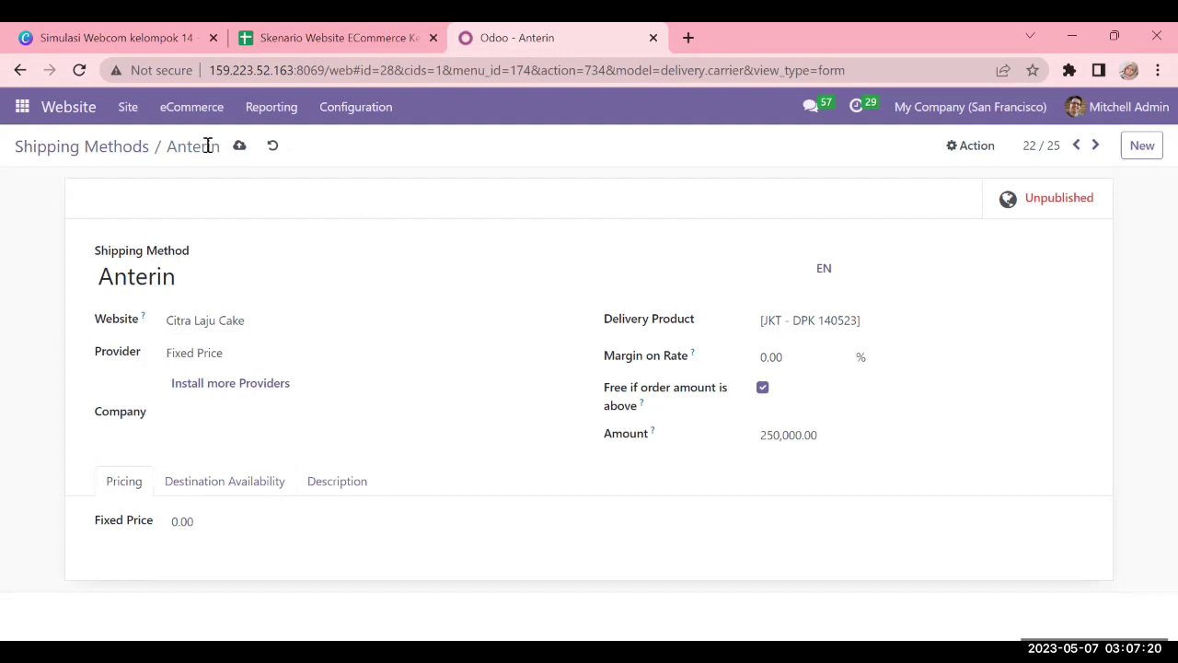
Save Anterin, publish it on the website, and return to the shipping methods list
click(236, 149)
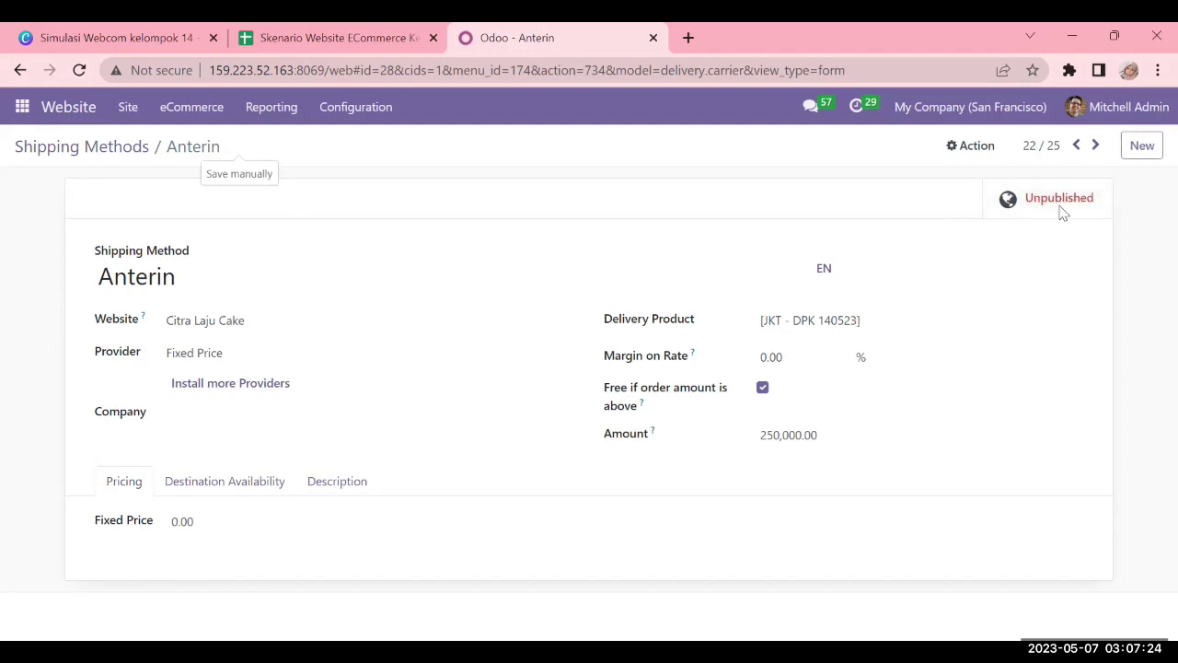
click(1066, 200)
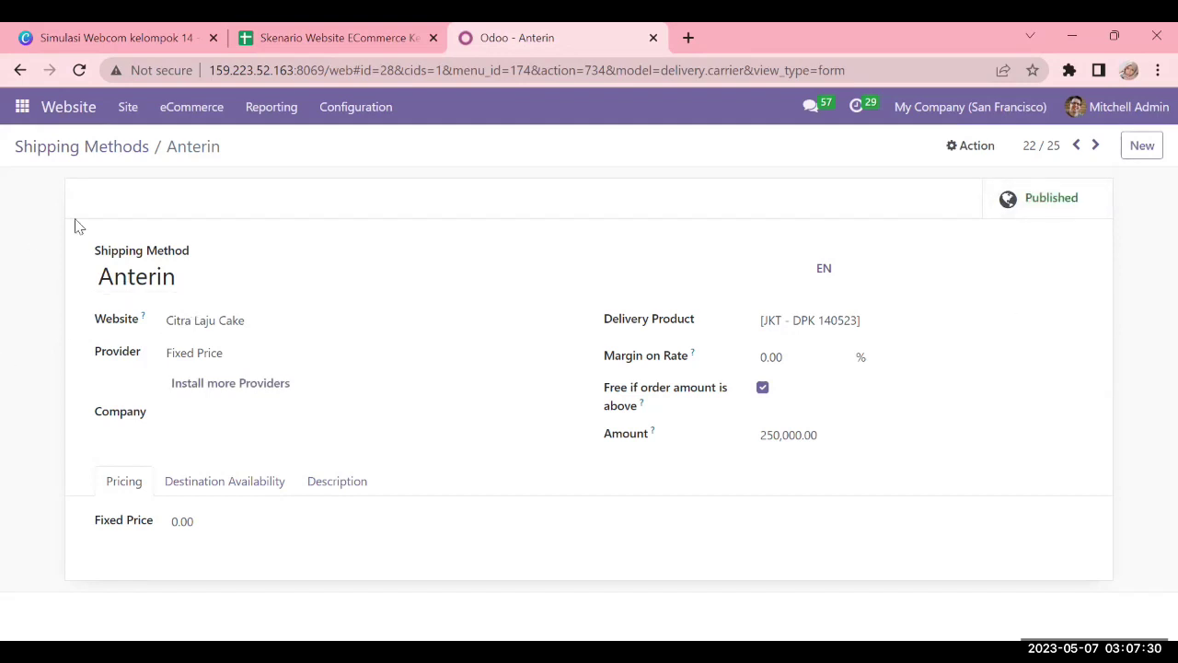
click(107, 151)
click(386, 101)
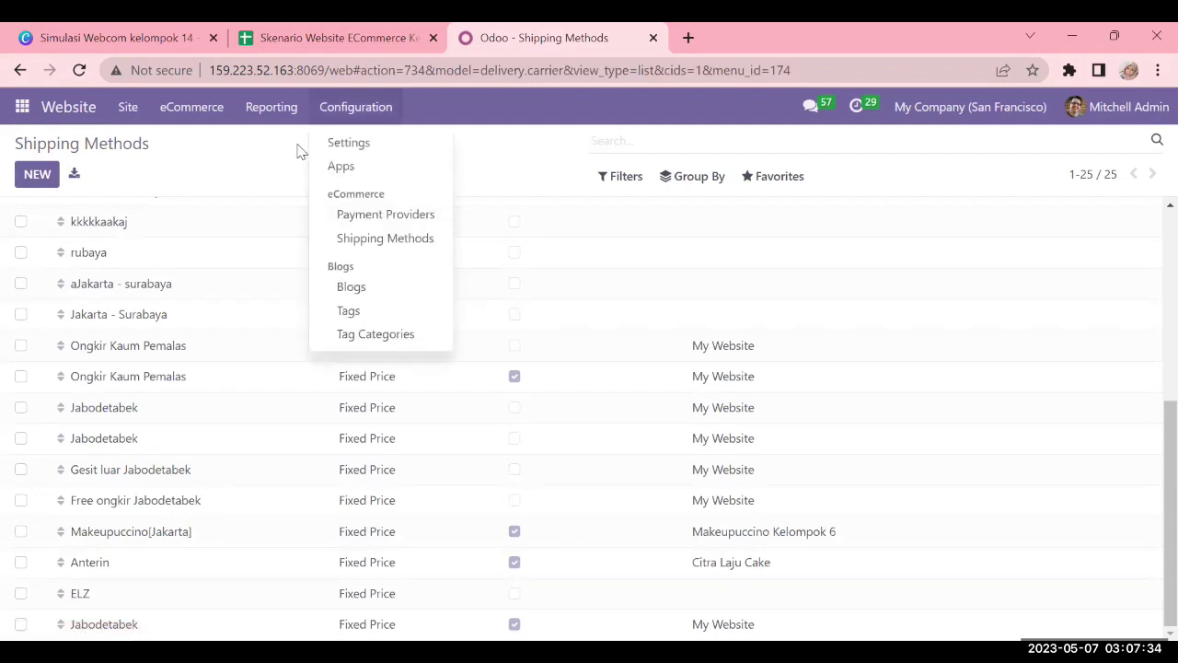
Open the Payment Providers page listing Wire Transfer, Demo and Stripe
click(394, 216)
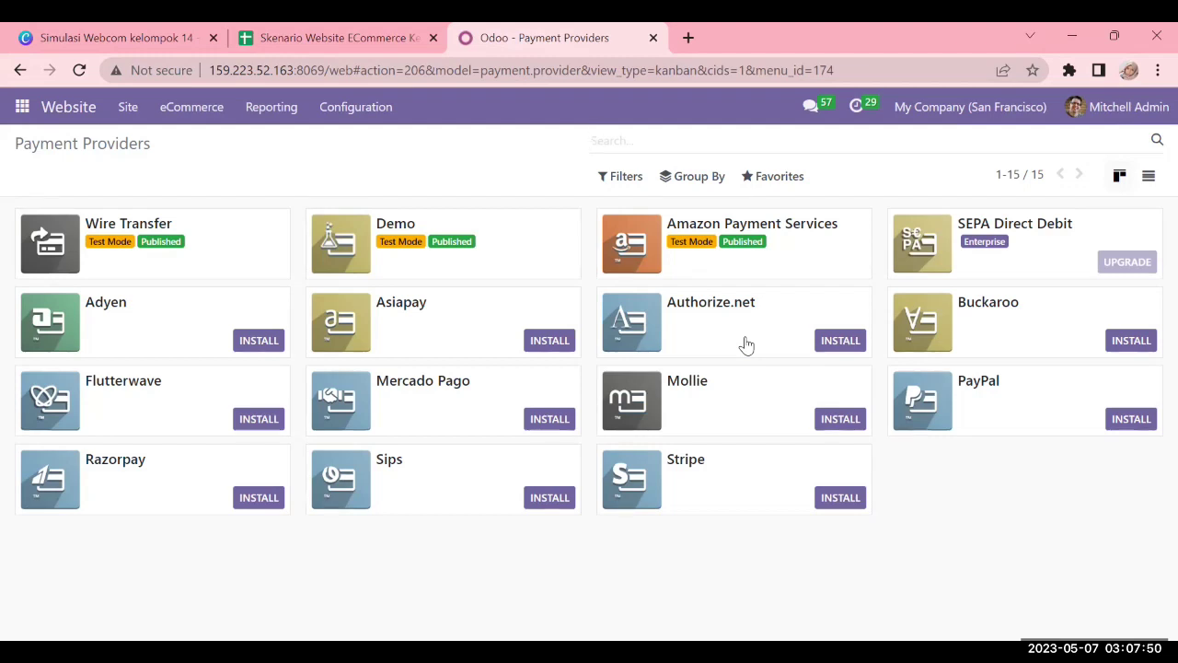
click(384, 107)
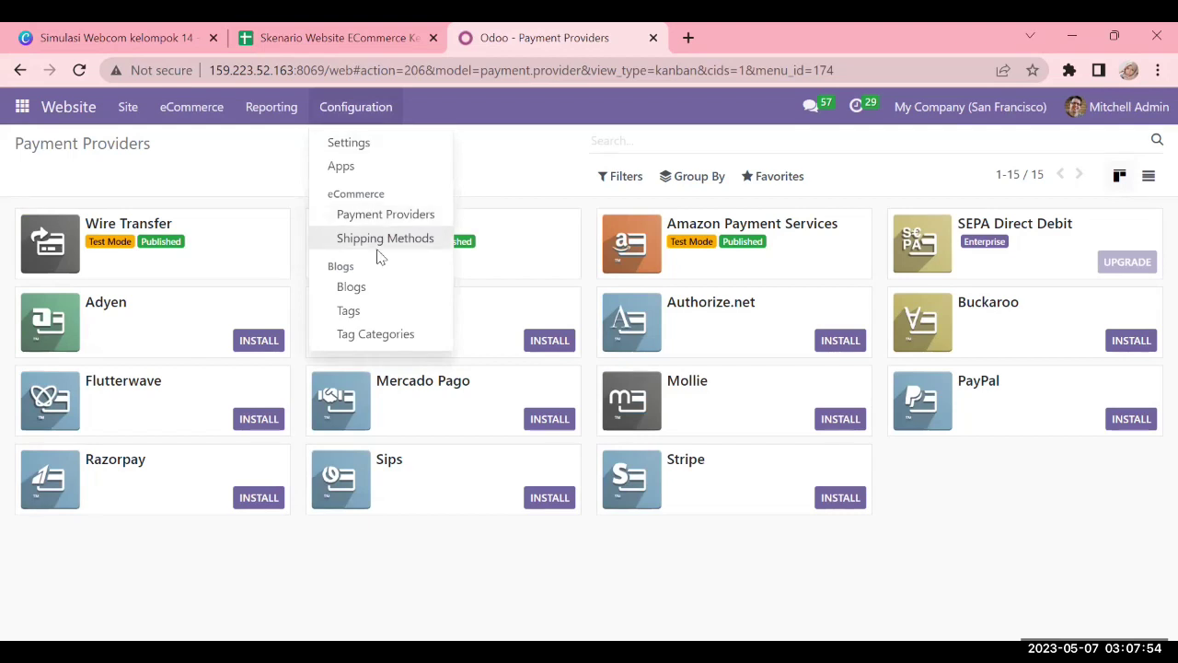
Go back to the Shipping Methods list from the Website Configuration menu
click(380, 242)
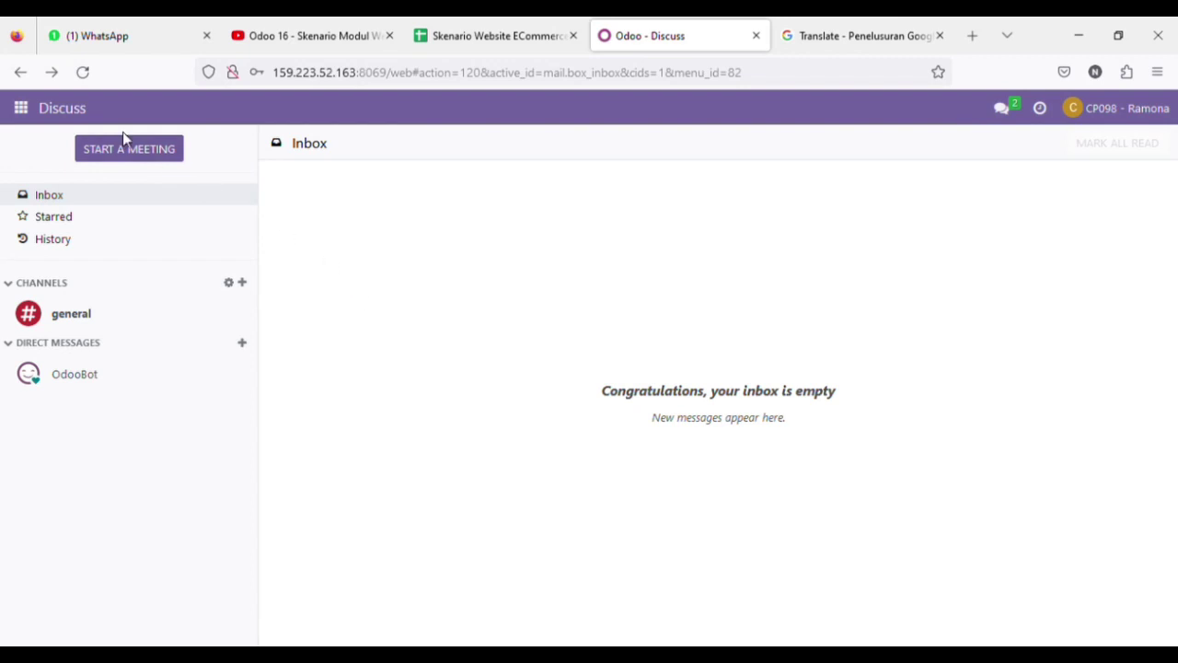
Switch to the Website app, look over the PT Amethyst homepage, and enter edit mode
click(19, 117)
click(50, 254)
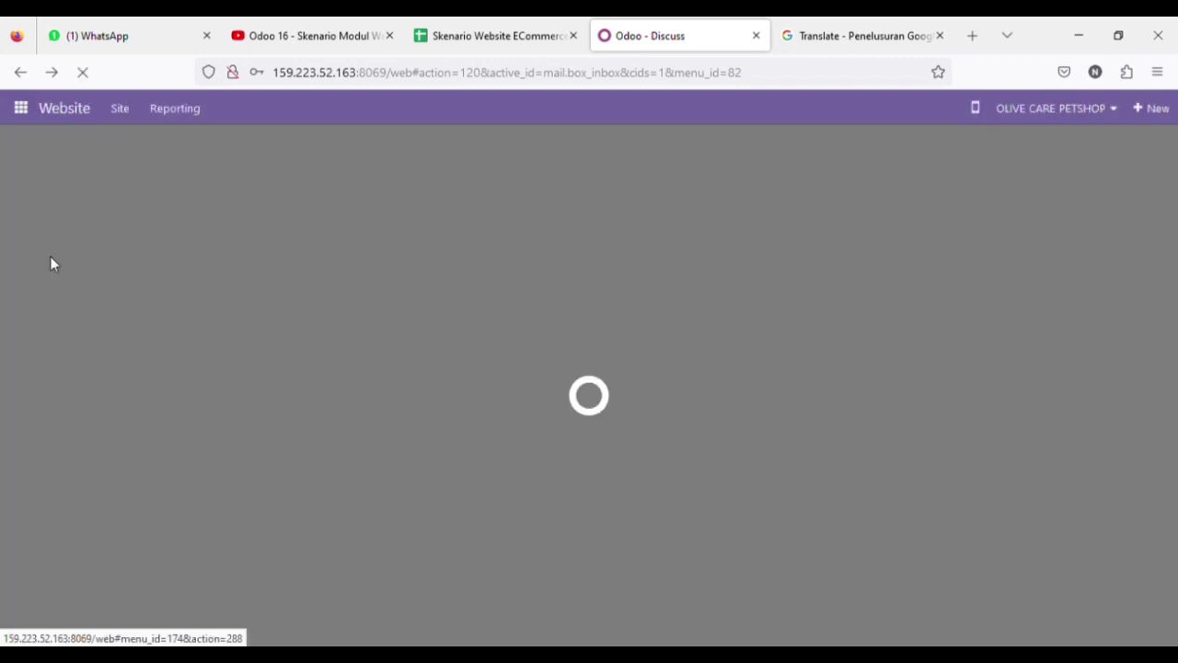
scroll(227, 350, down, 3)
scroll(230, 353, up, 3)
scroll(230, 355, down, 3)
scroll(230, 355, up, 3)
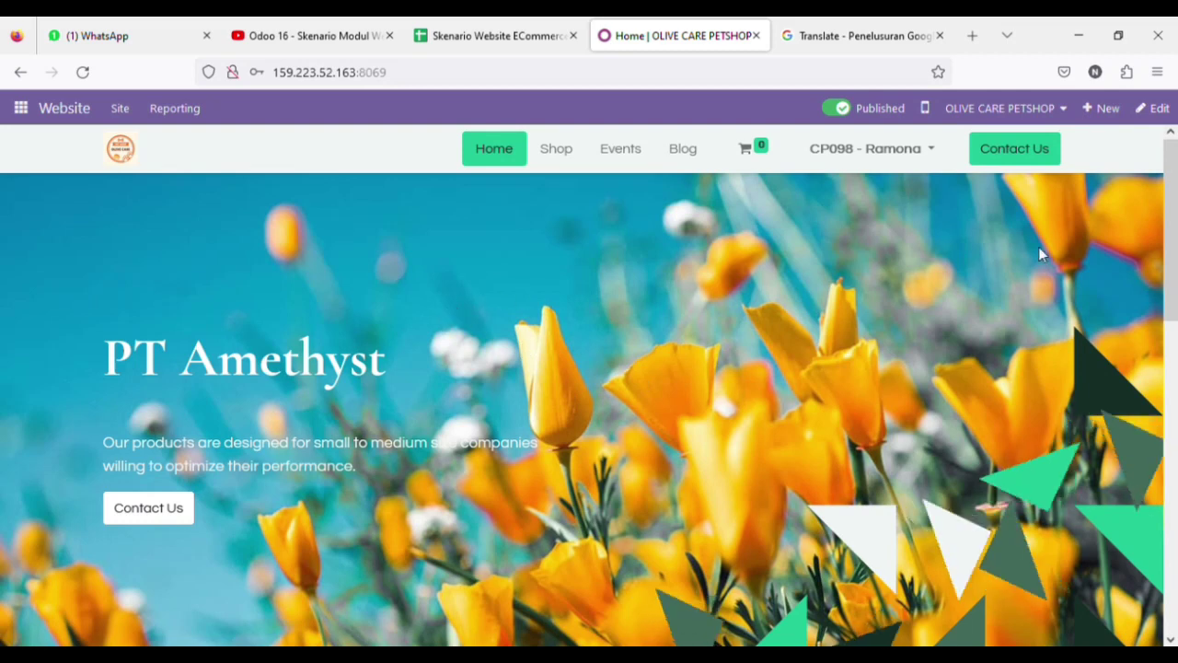
click(1153, 109)
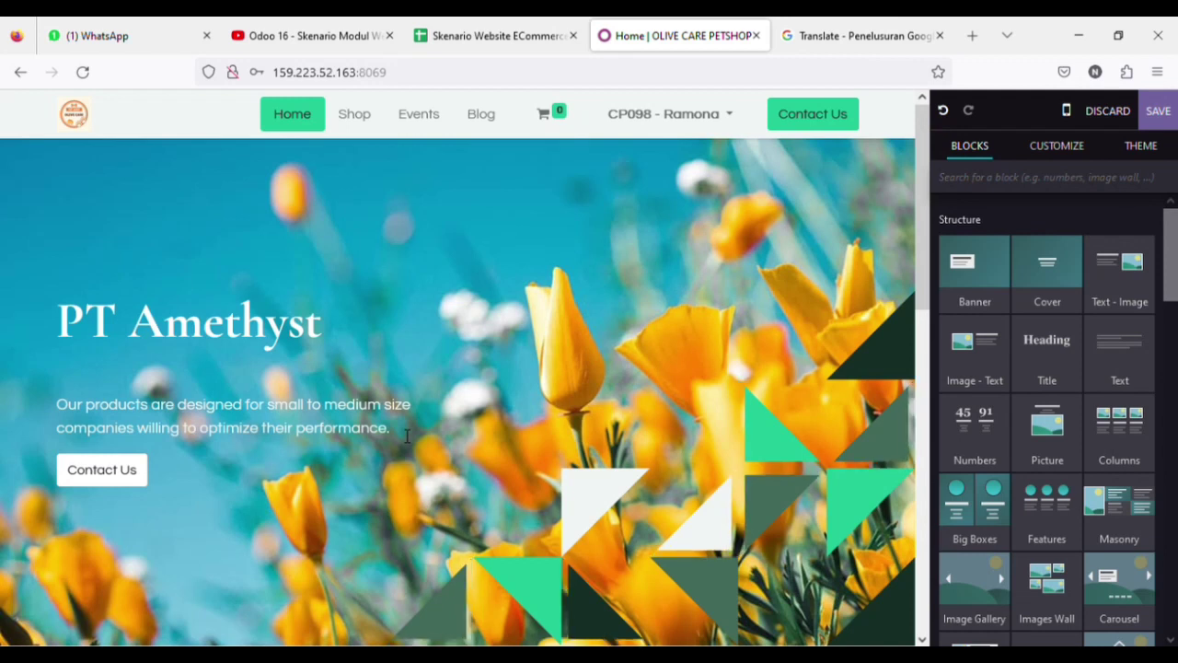
Replace the banner's old subtitle with the pasted line 'your best choice of cake'
drag(407, 435, 66, 414)
key(BackSpace)
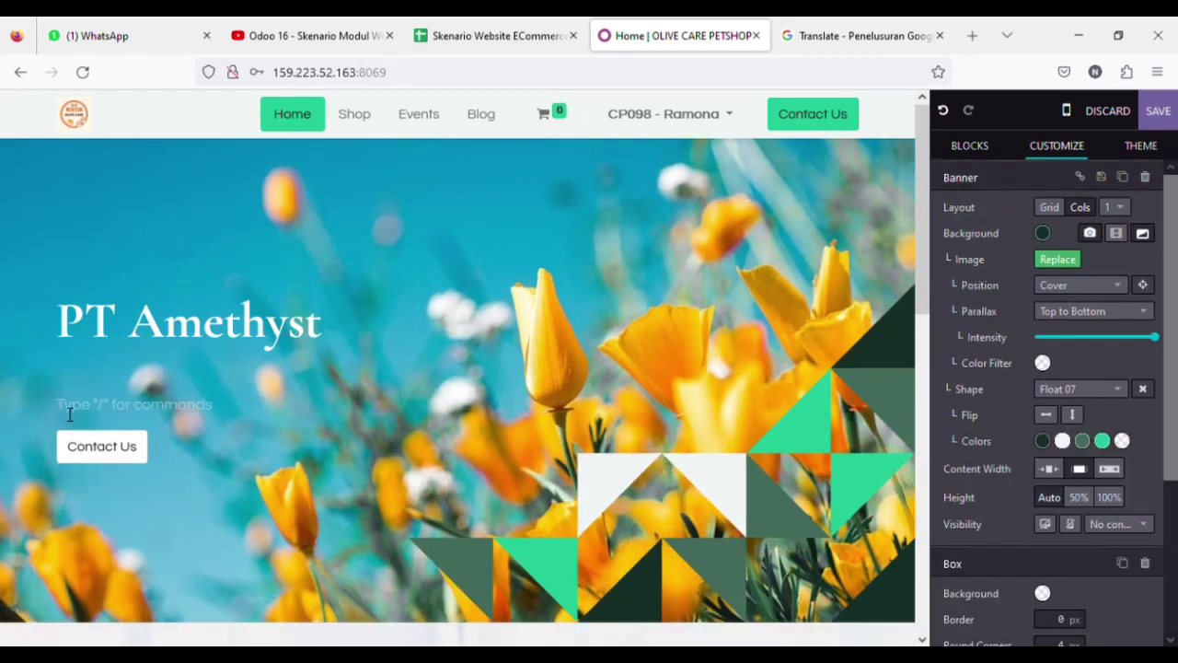
text(your best choice of cake)
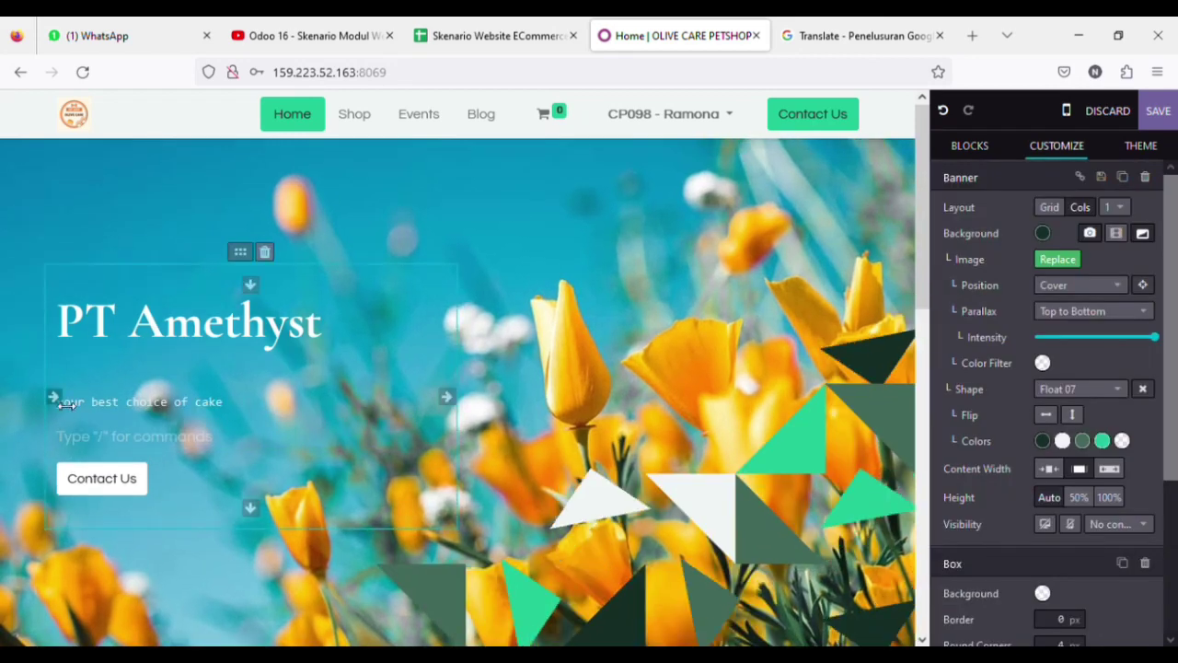
drag(255, 416, 8, 402)
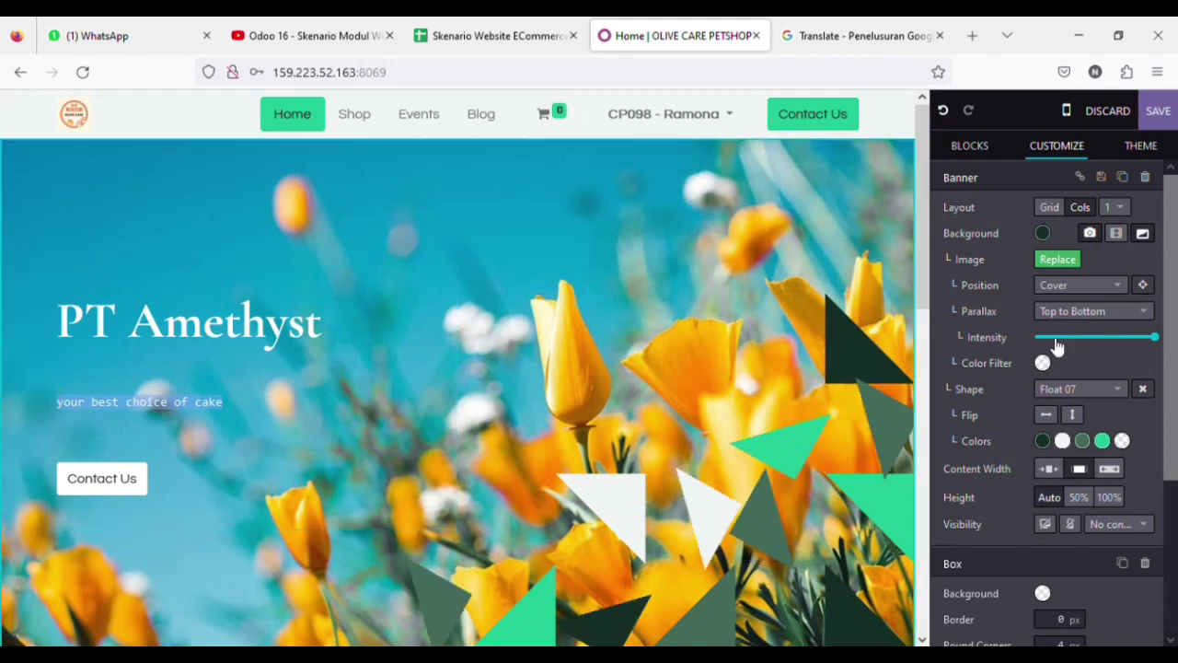
Try subtitle sizes 36 and 16, then style the subtitle as Header 3
scroll(1067, 348, down, 3)
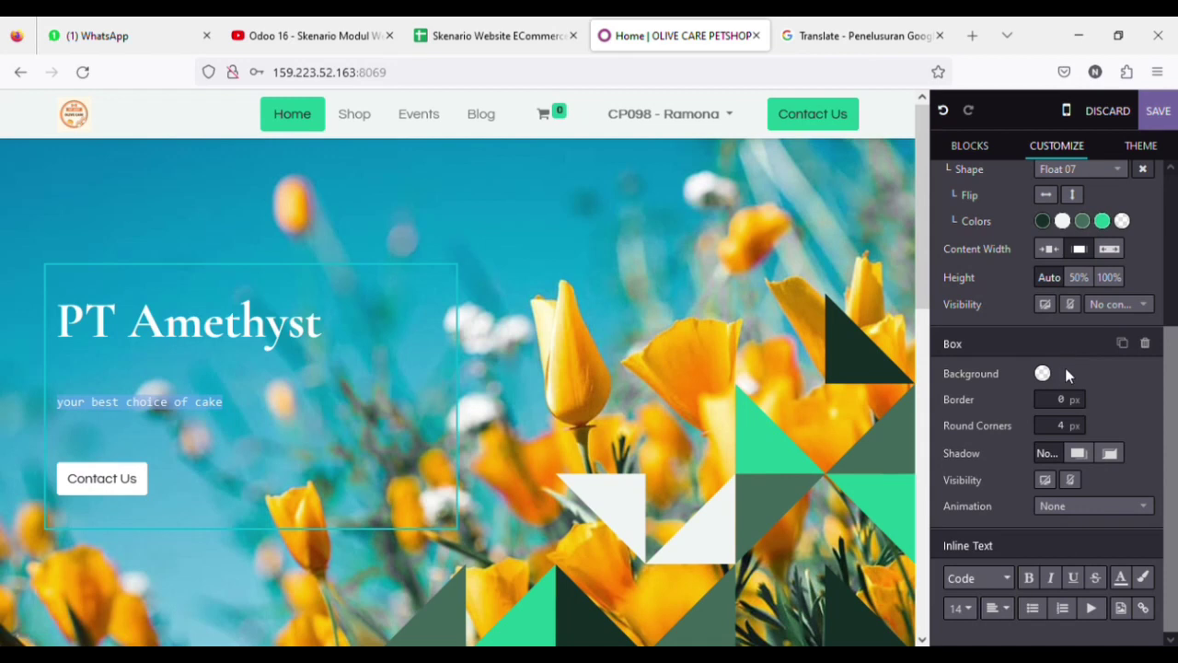
scroll(1025, 372, up, 3)
scroll(1024, 509, down, 3)
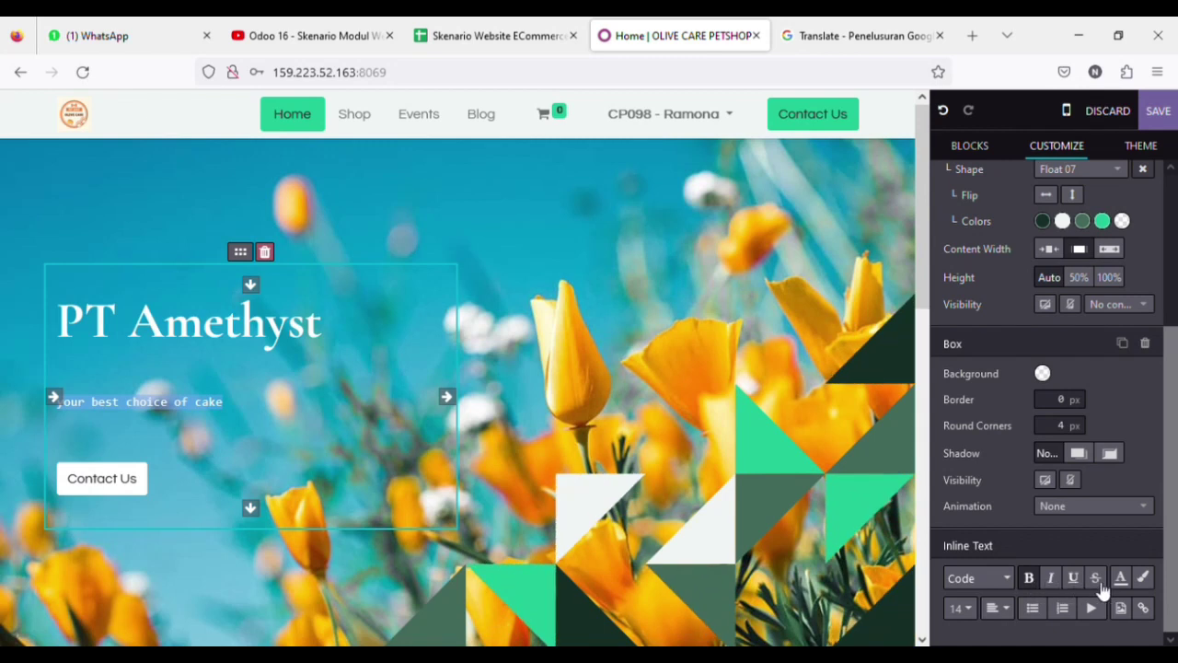
click(957, 608)
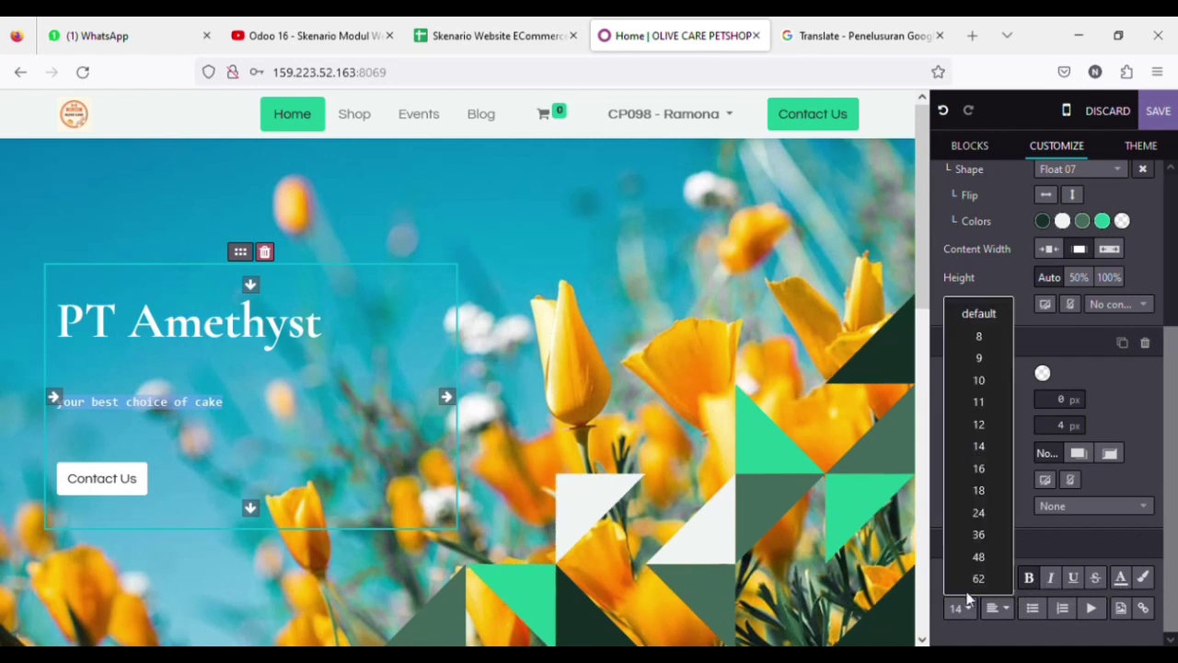
click(980, 534)
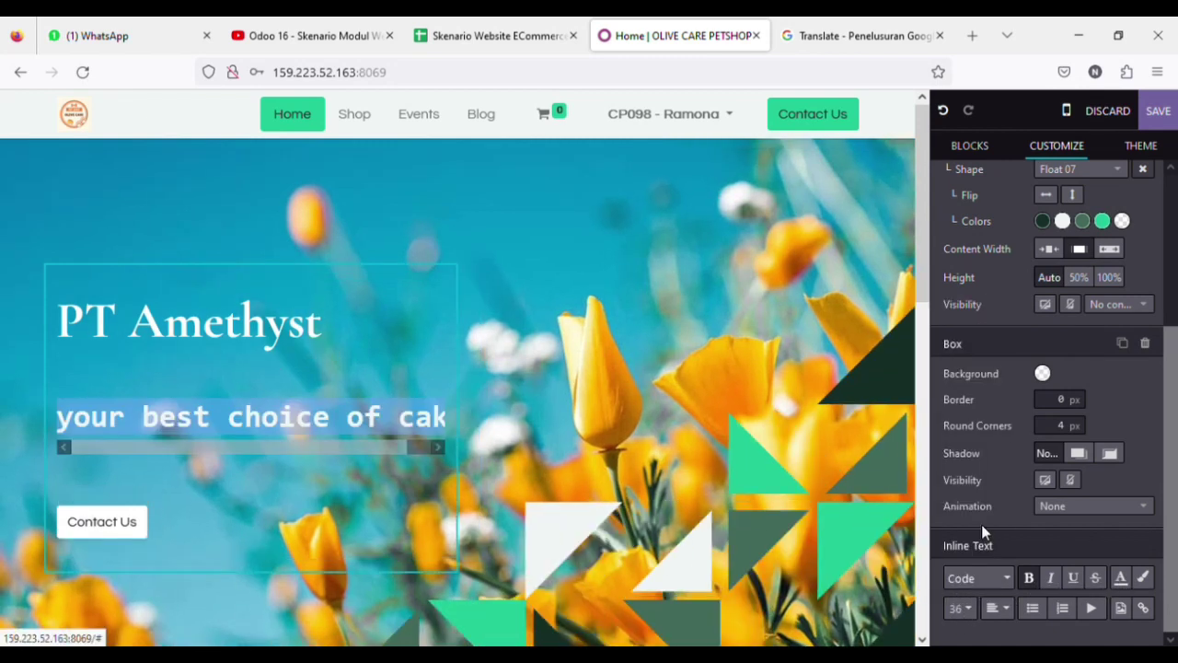
click(967, 614)
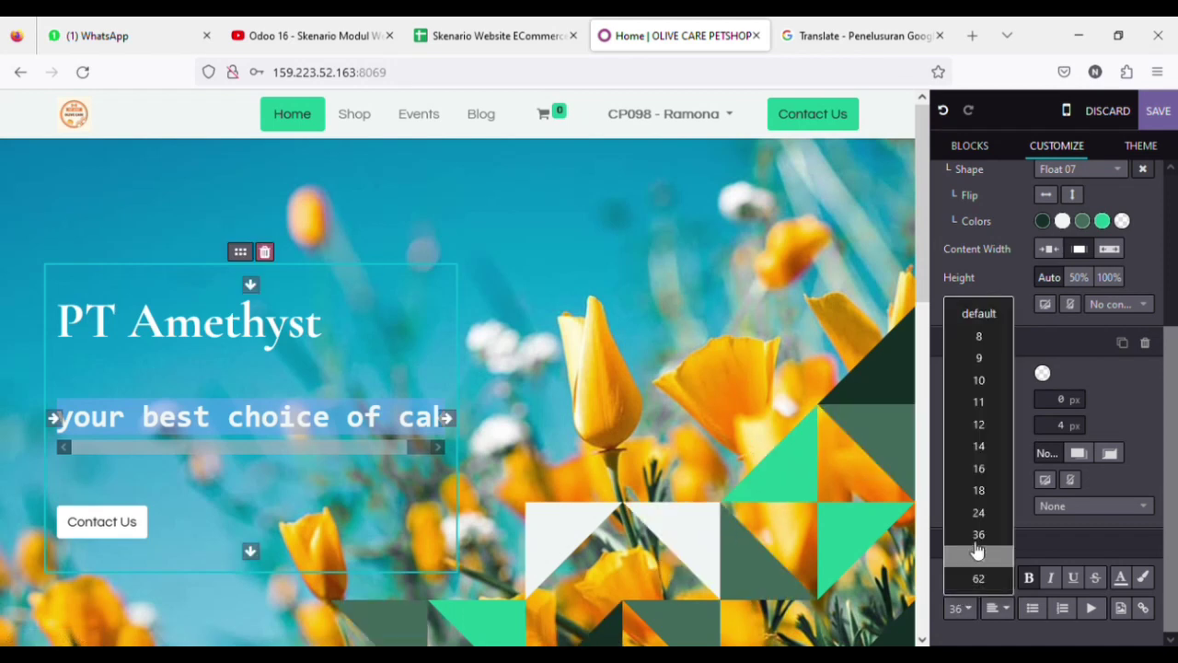
click(981, 470)
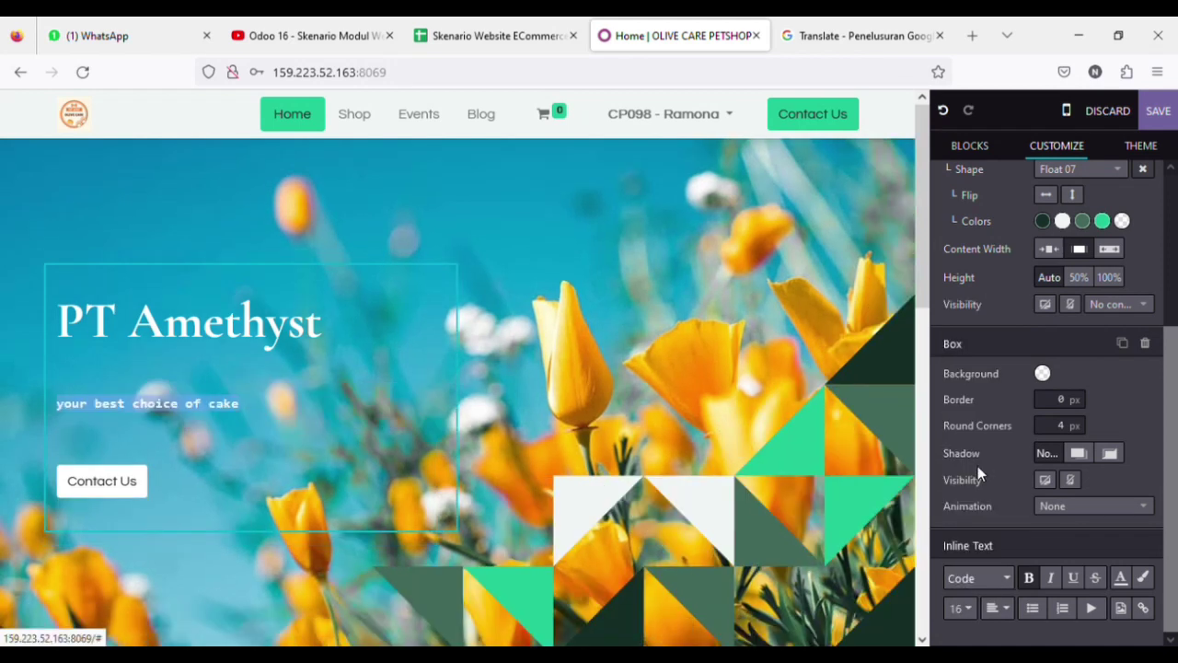
click(982, 580)
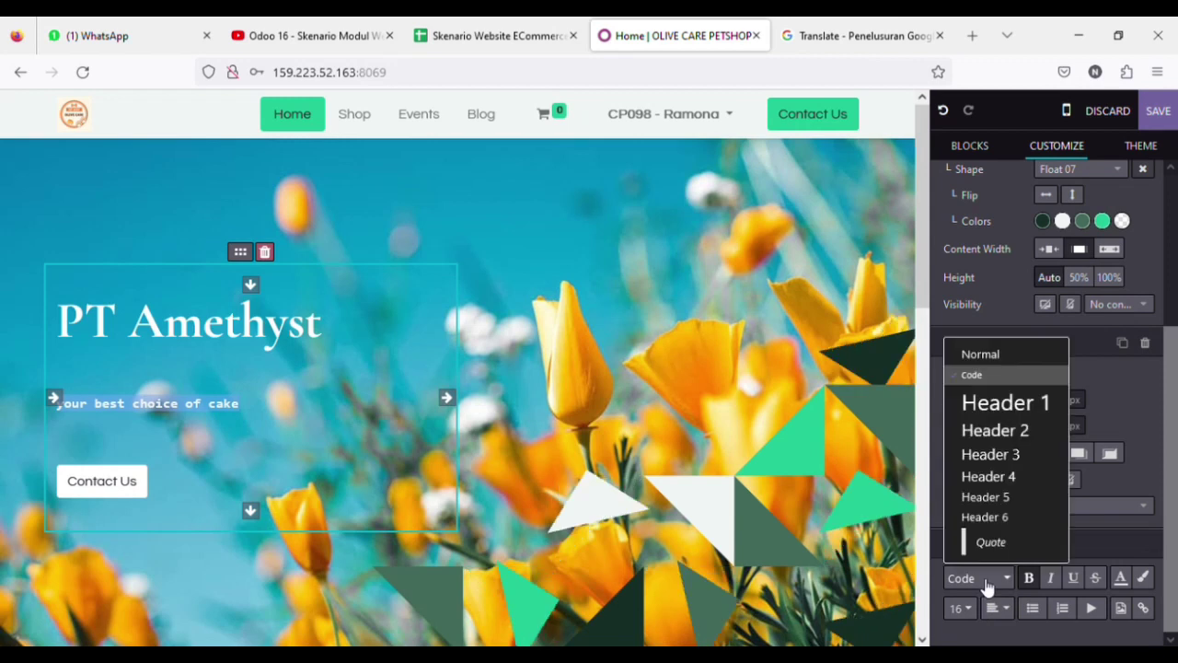
click(983, 453)
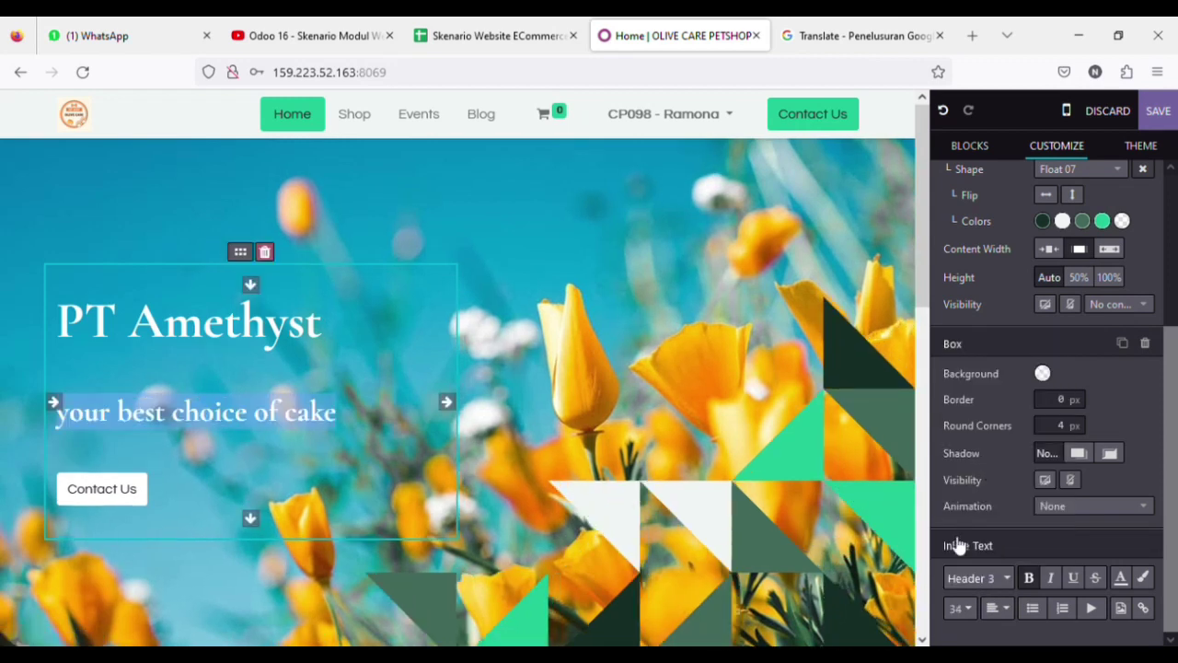
Keep the subtitle's black colour and add '!' after 'cake'
click(1121, 580)
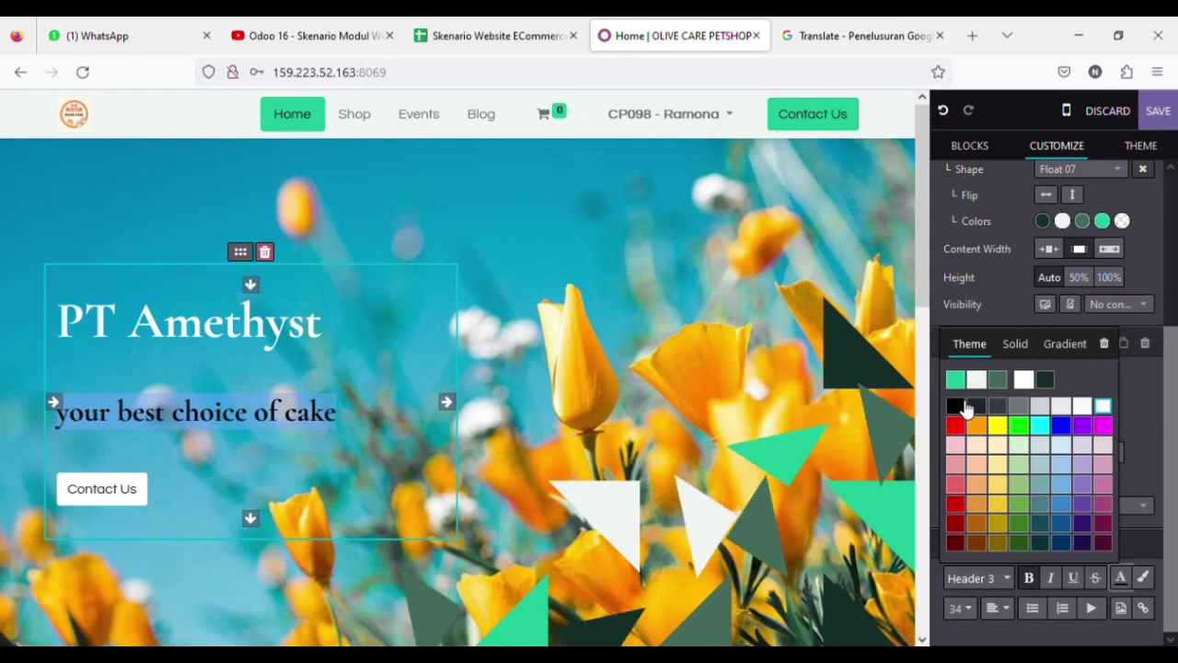
click(964, 406)
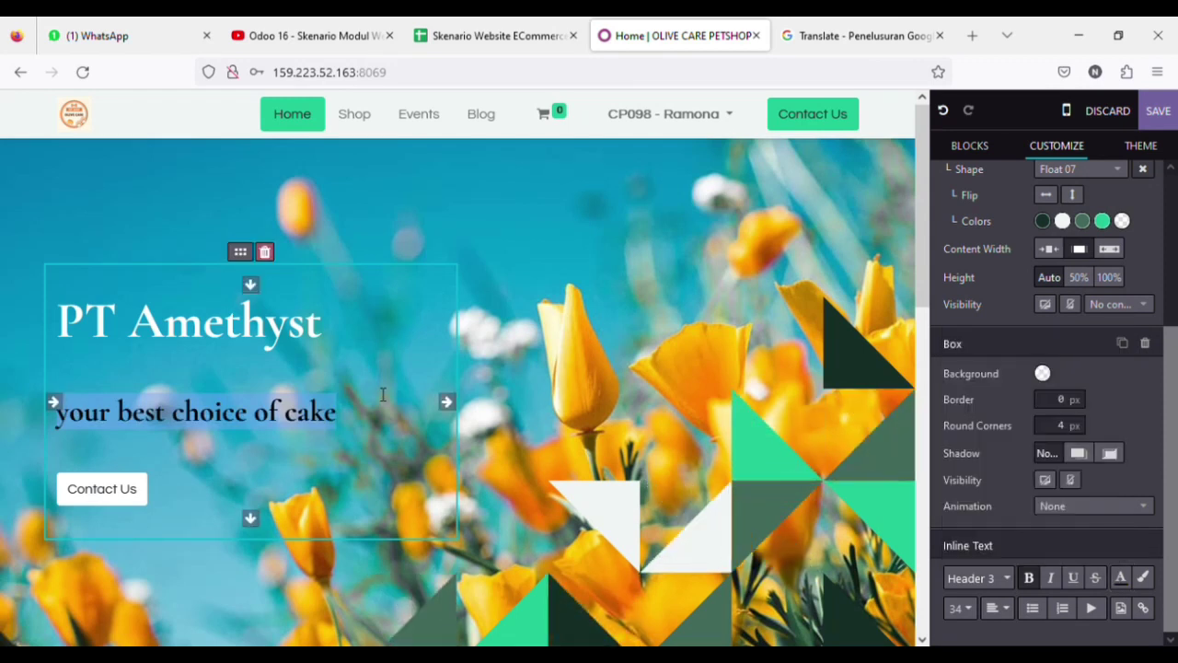
click(368, 425)
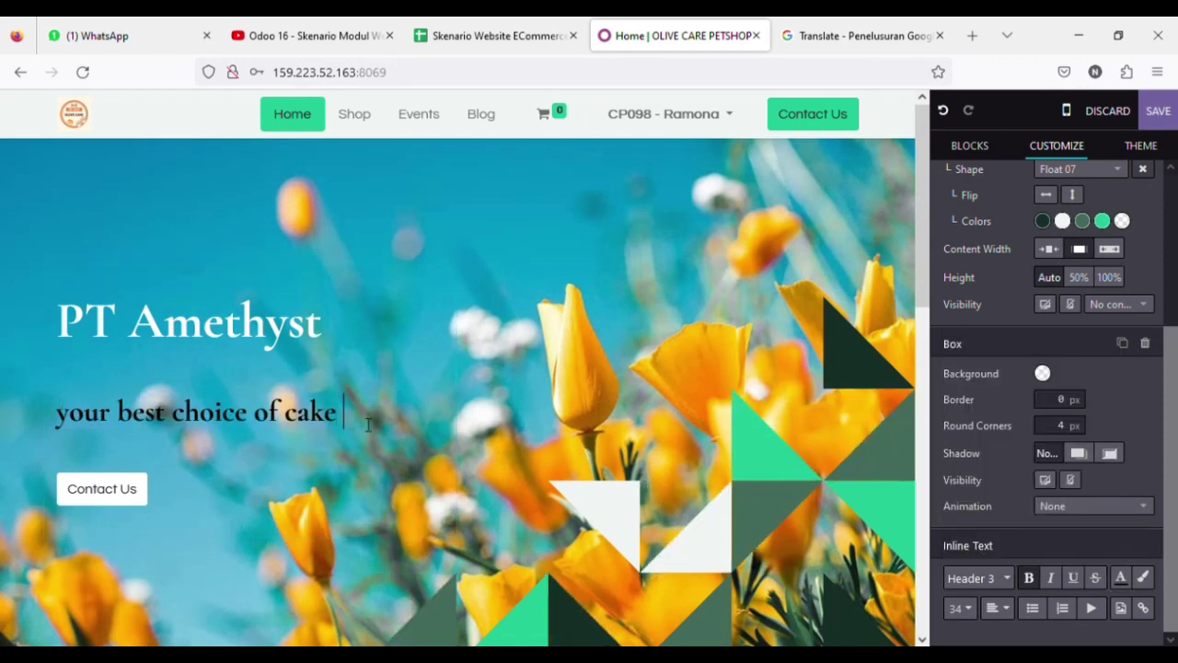
text(!)
scroll(251, 329, down, 1)
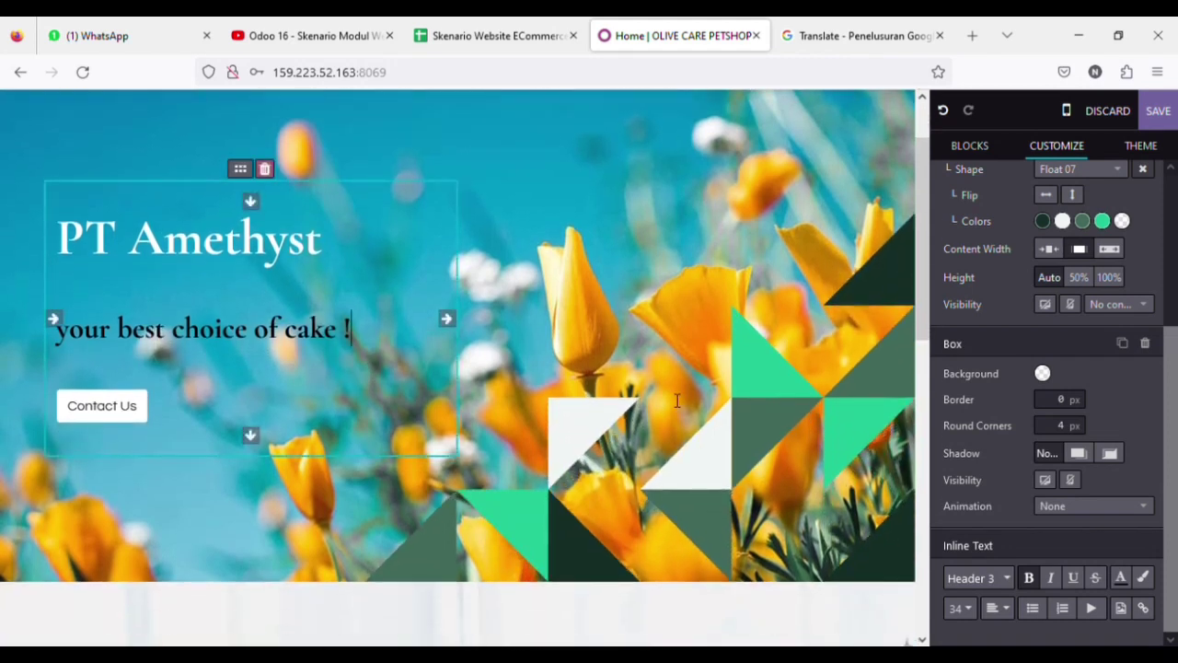
click(1139, 154)
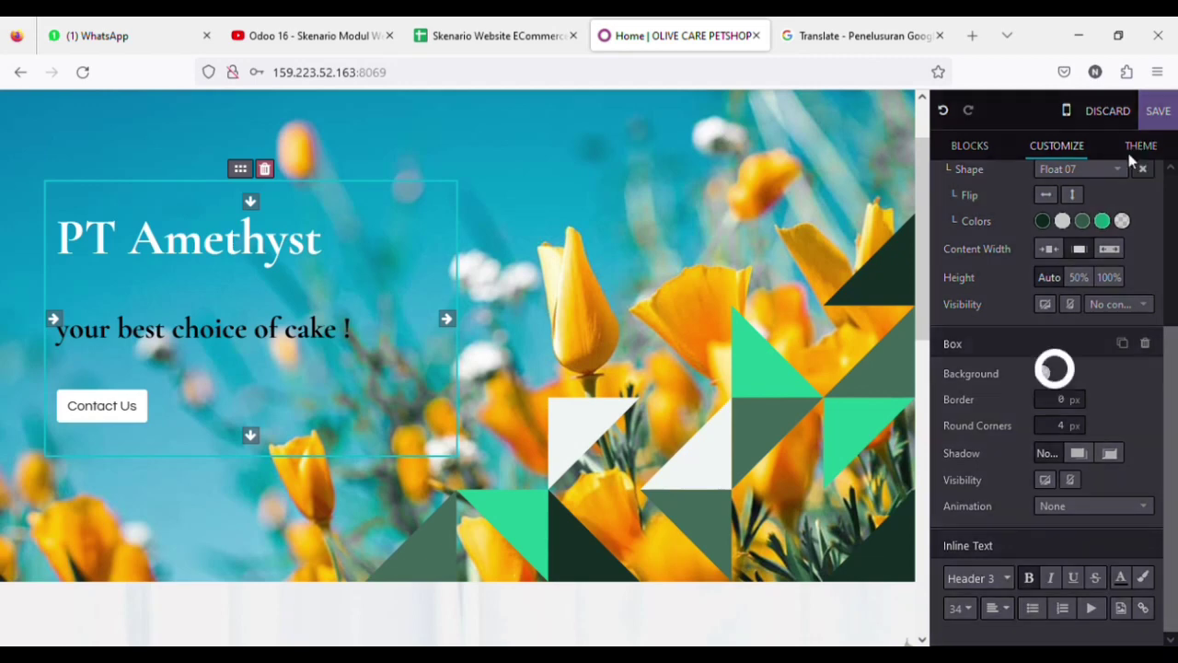
scroll(1024, 377, down, 2)
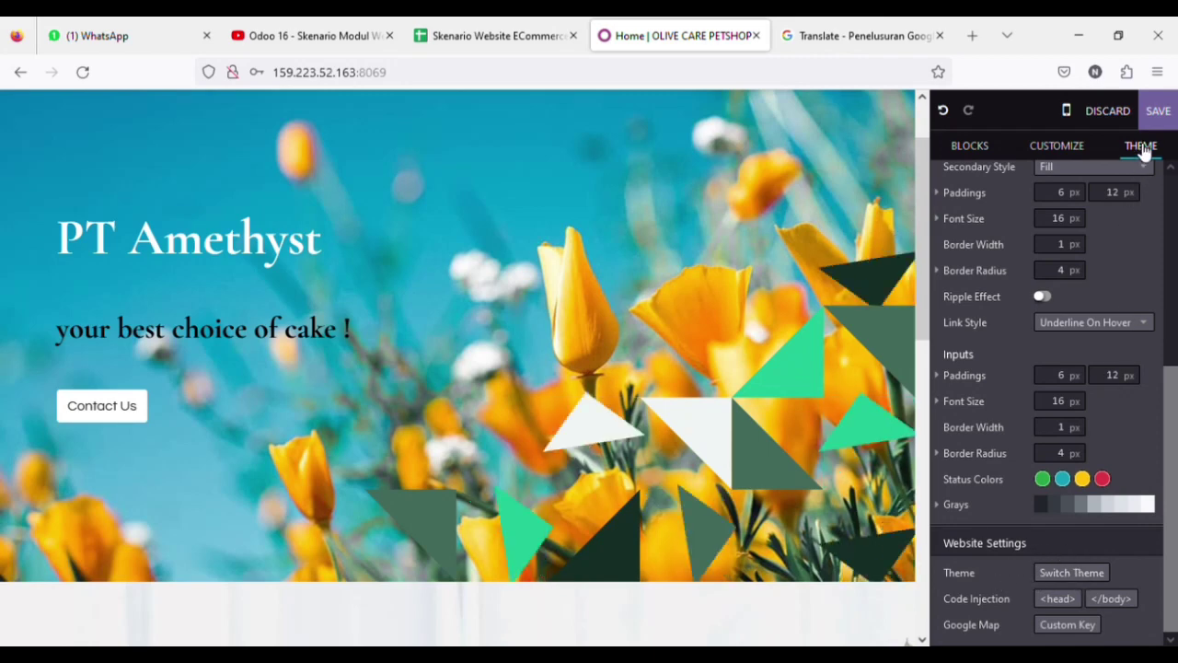
click(1053, 572)
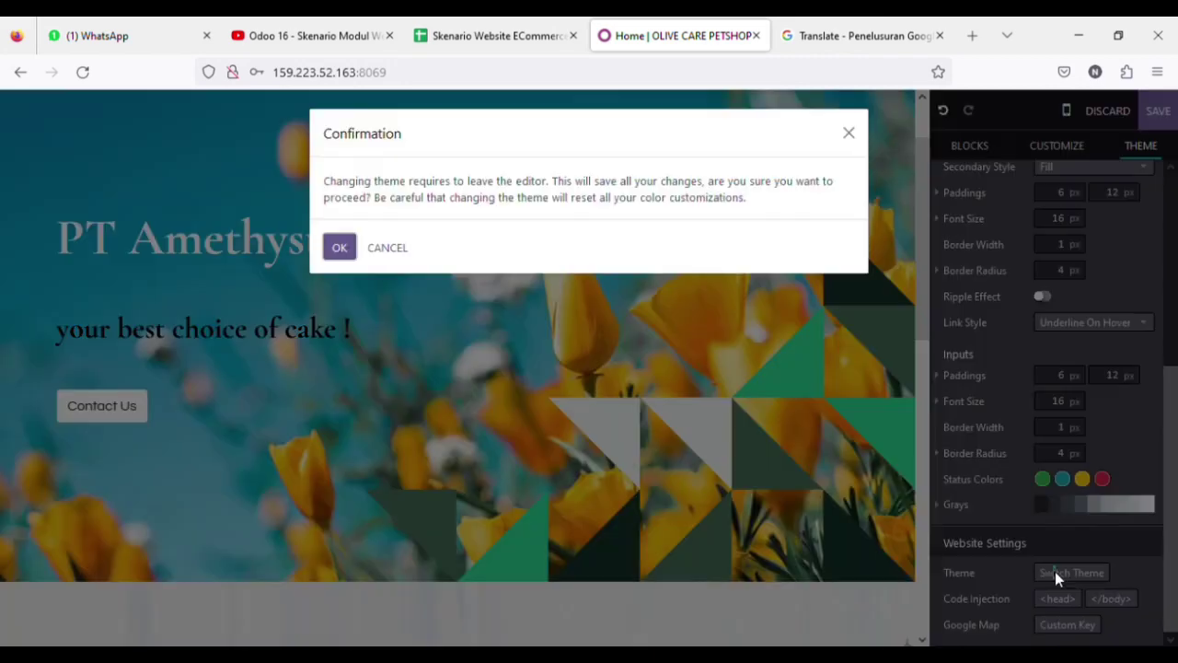
click(346, 250)
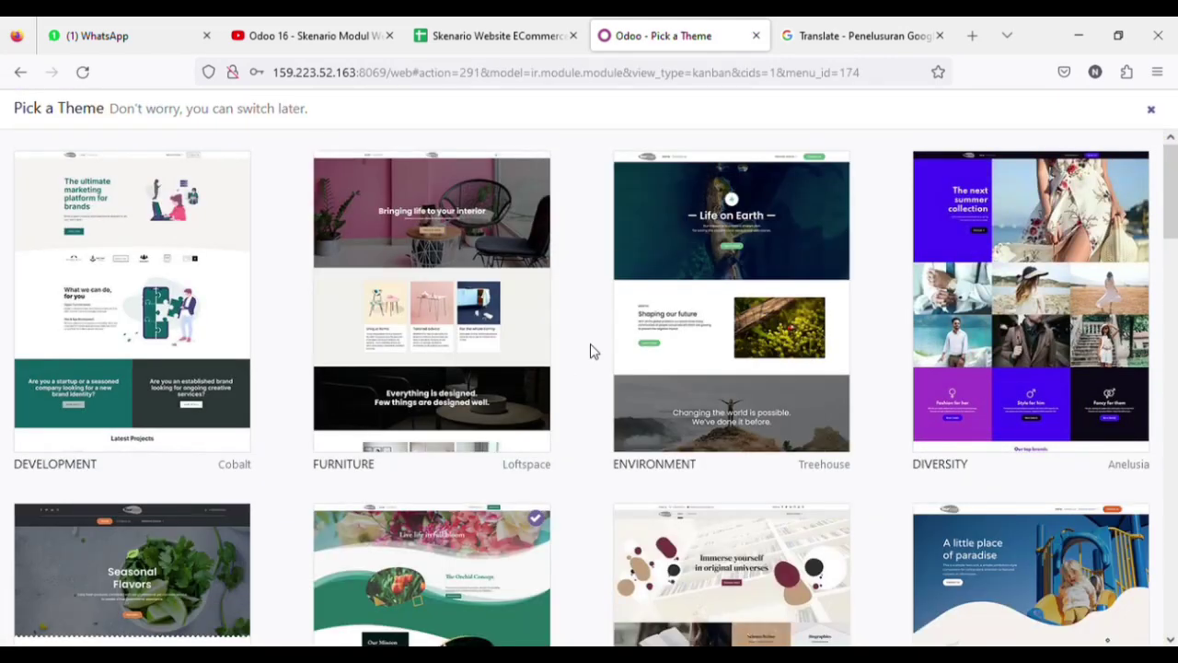
scroll(591, 351, down, 2)
scroll(593, 417, down, 2)
scroll(593, 417, up, 3)
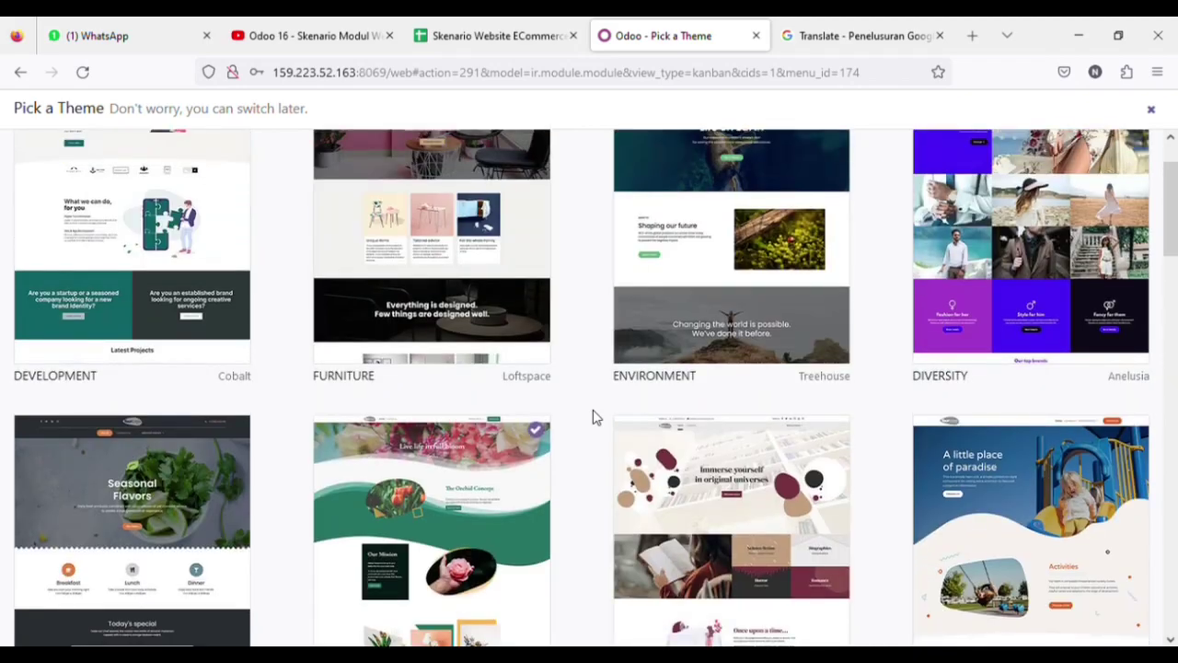
scroll(593, 417, down, 4)
scroll(589, 416, down, 3)
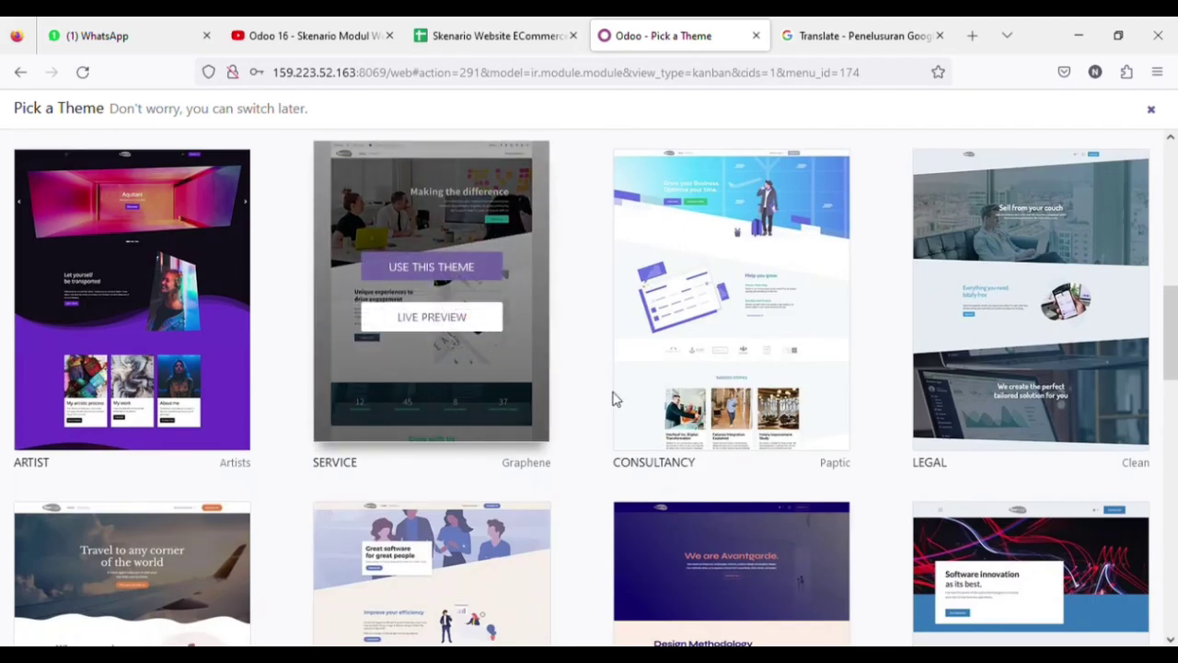
scroll(703, 368, up, 6)
scroll(702, 378, up, 1)
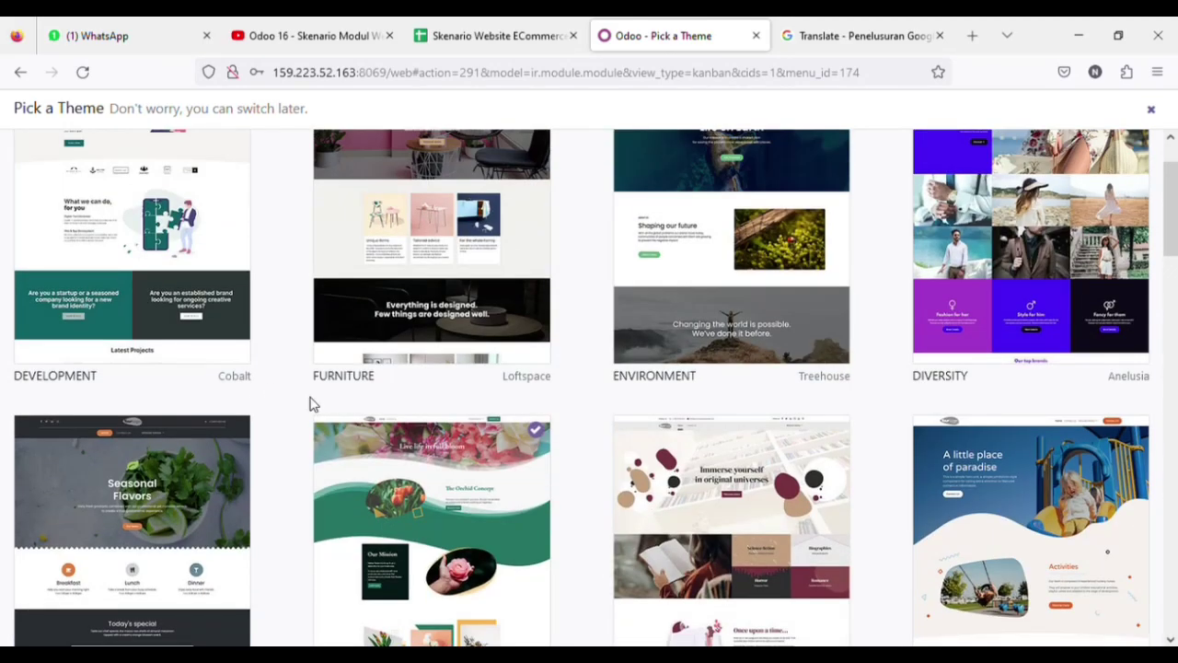
click(20, 72)
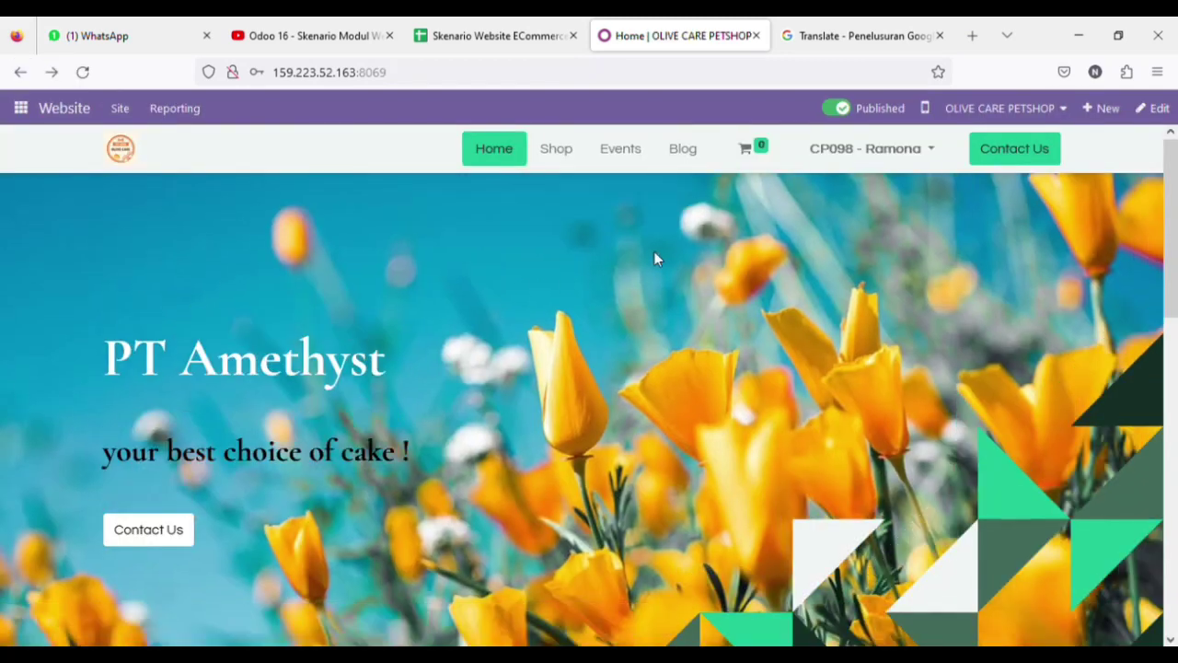
Enter edit mode and drop a new Banner block onto the homepage
click(1152, 108)
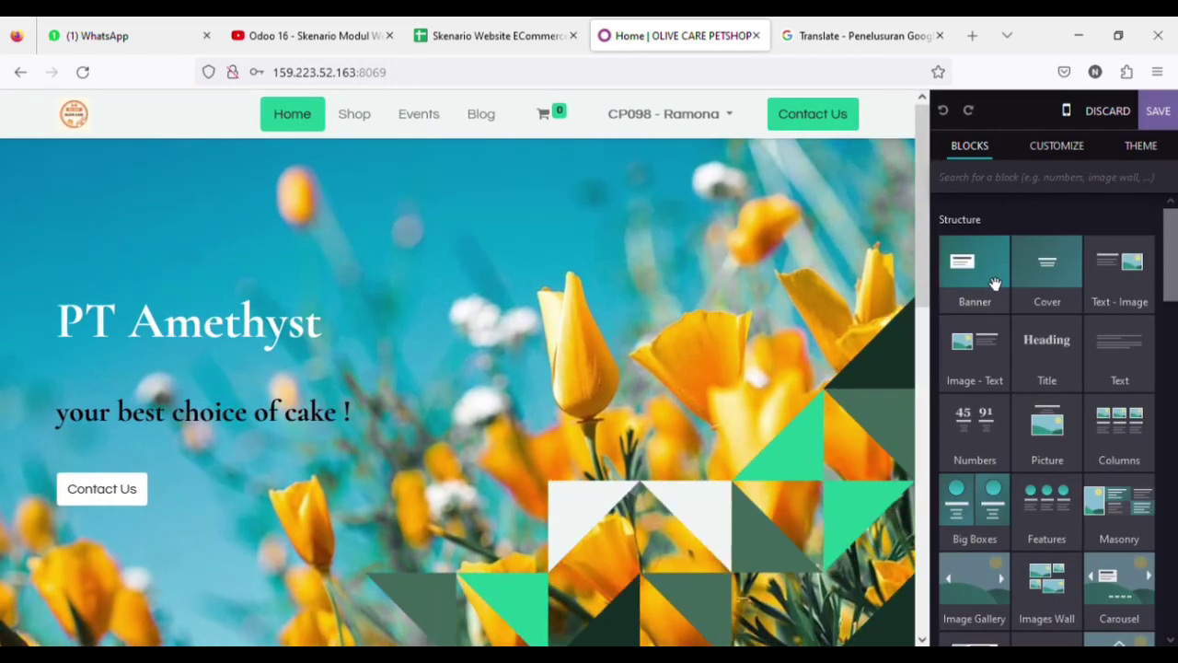
scroll(994, 340, down, 1)
scroll(994, 343, down, 1)
scroll(955, 334, up, 2)
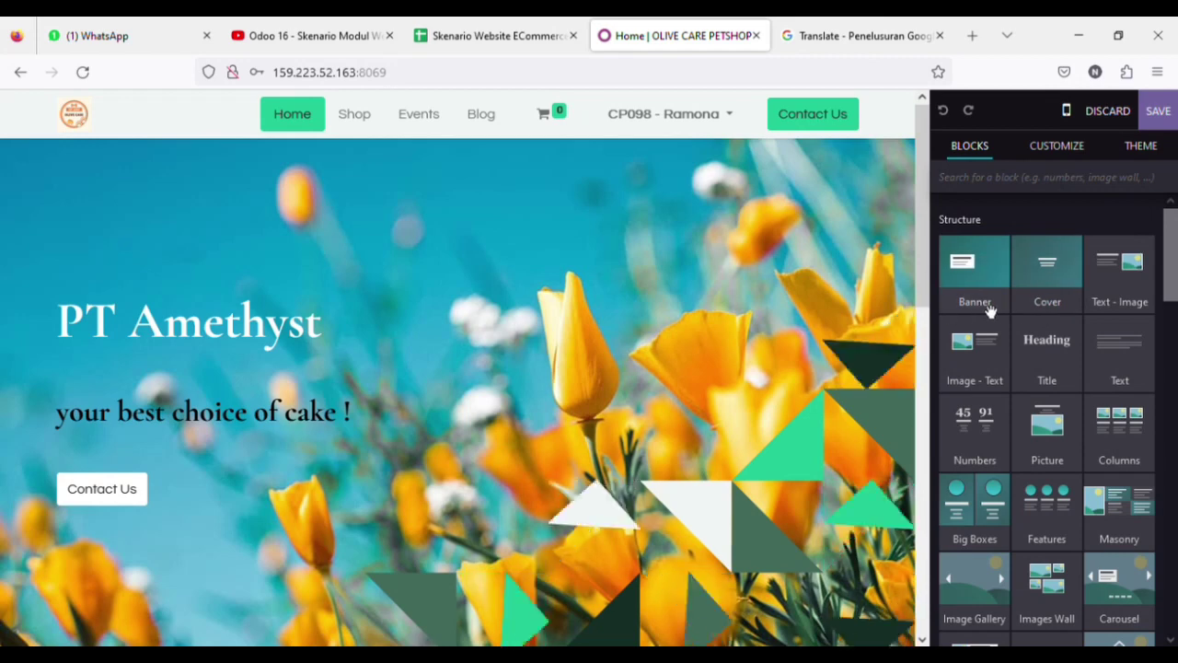
drag(957, 295, 633, 296)
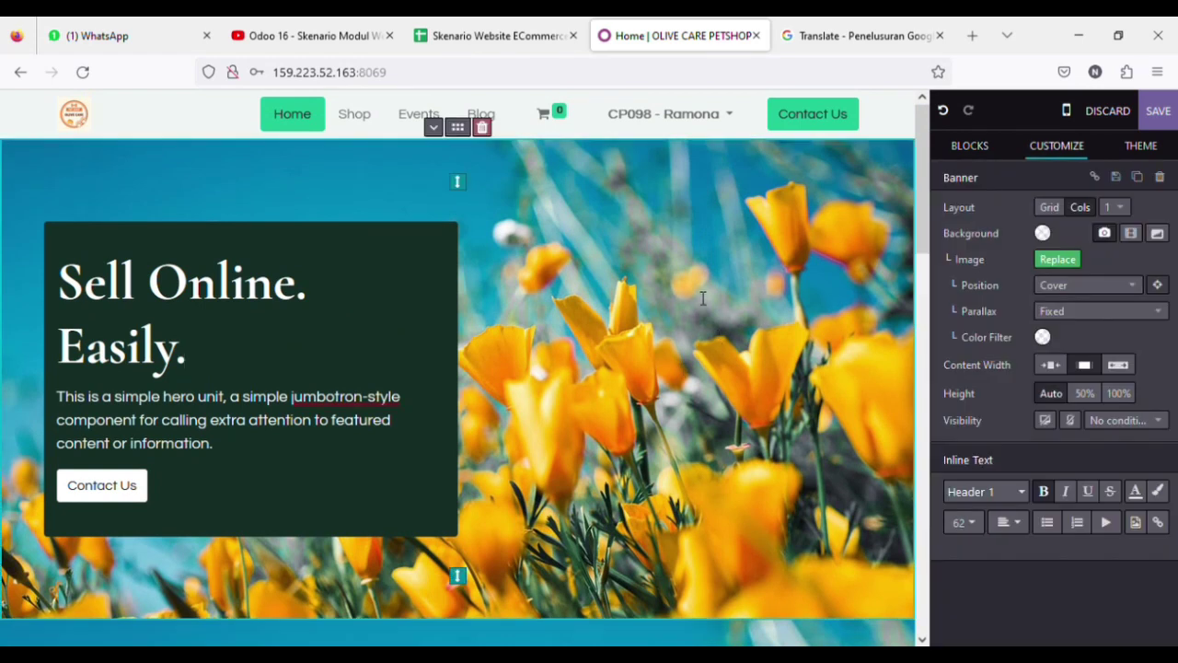
Replace the new banner's background with the fruit cake photo from a 'Cake' search
click(550, 268)
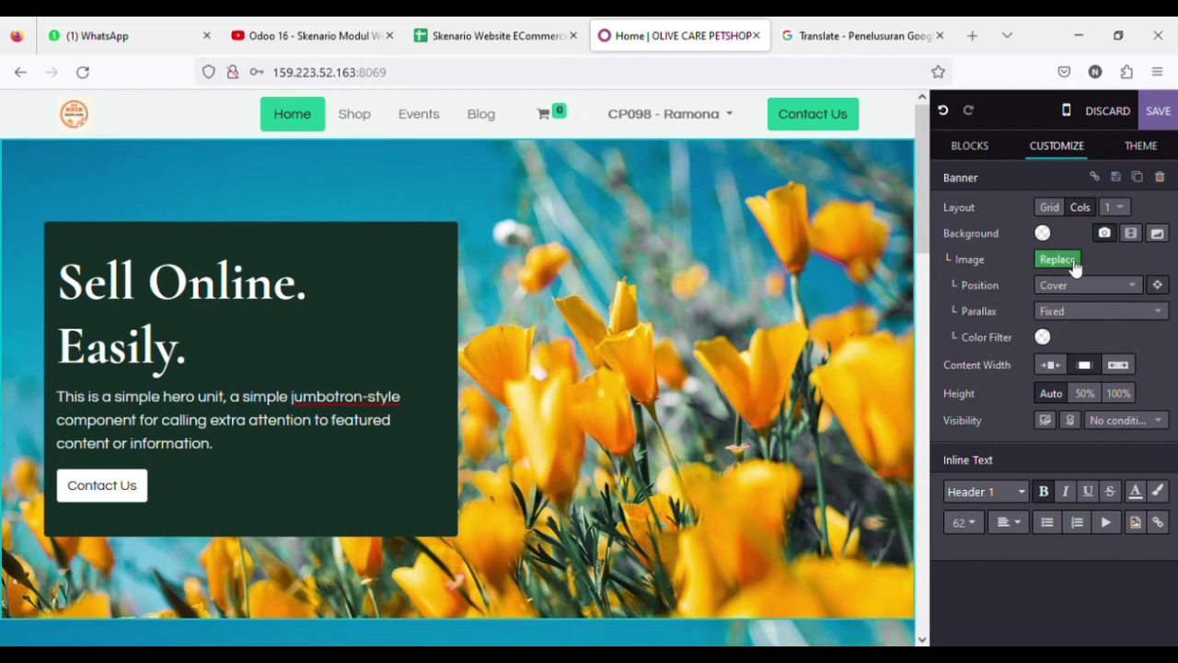
click(1057, 260)
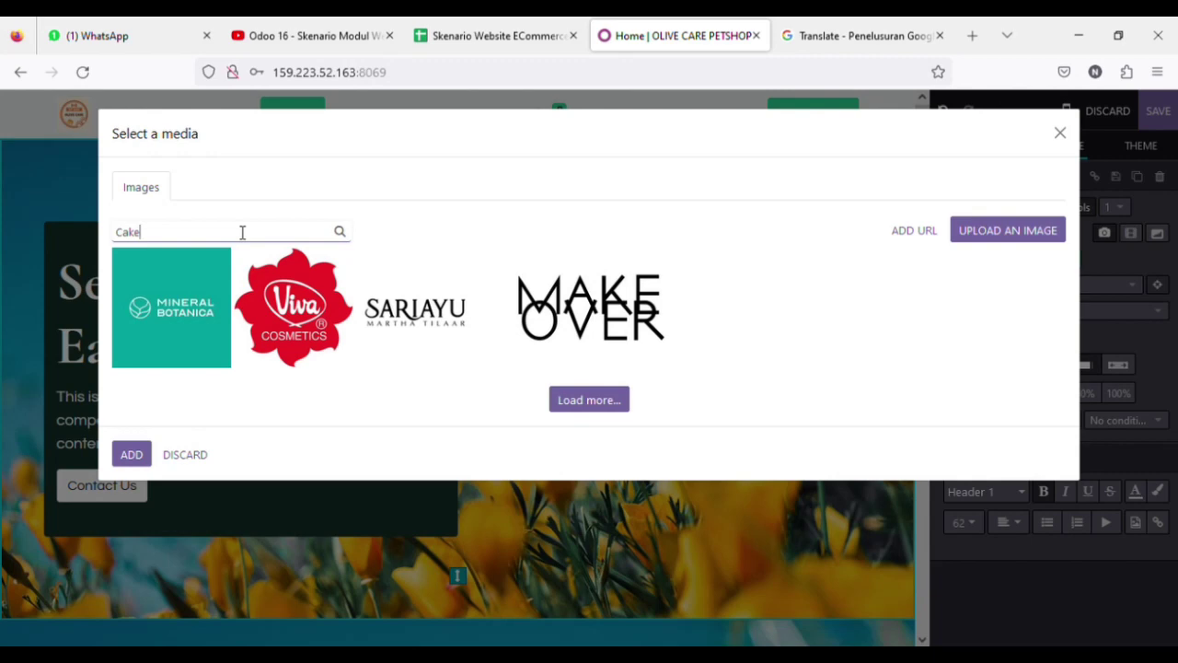
text(Cake)
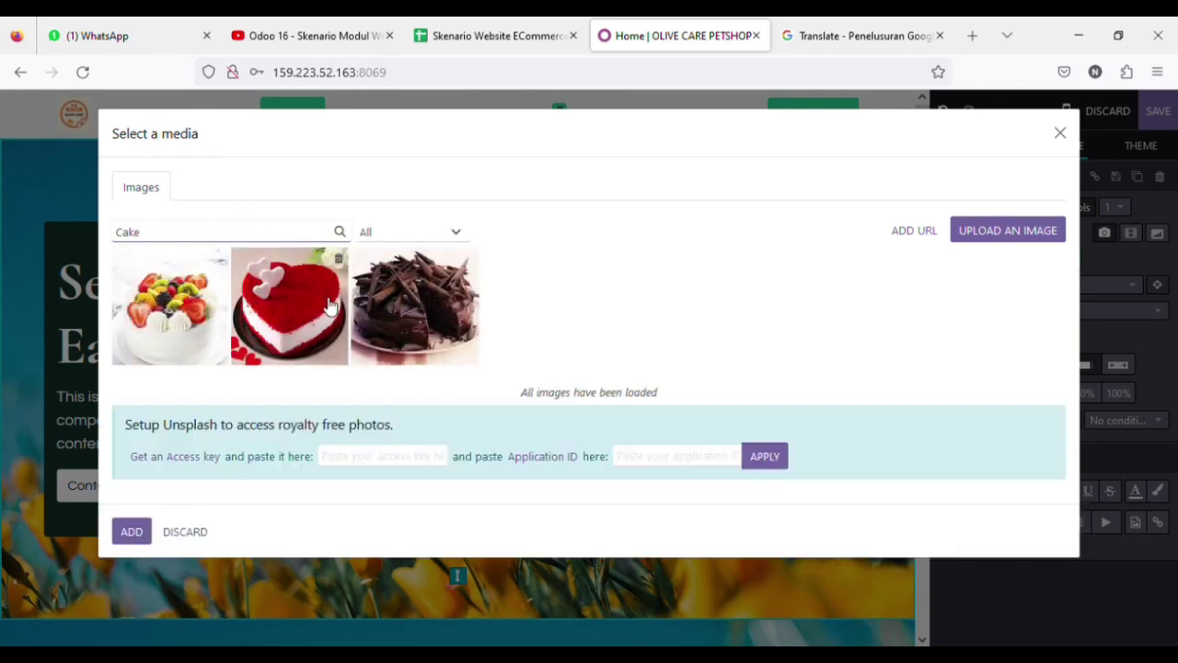
click(171, 318)
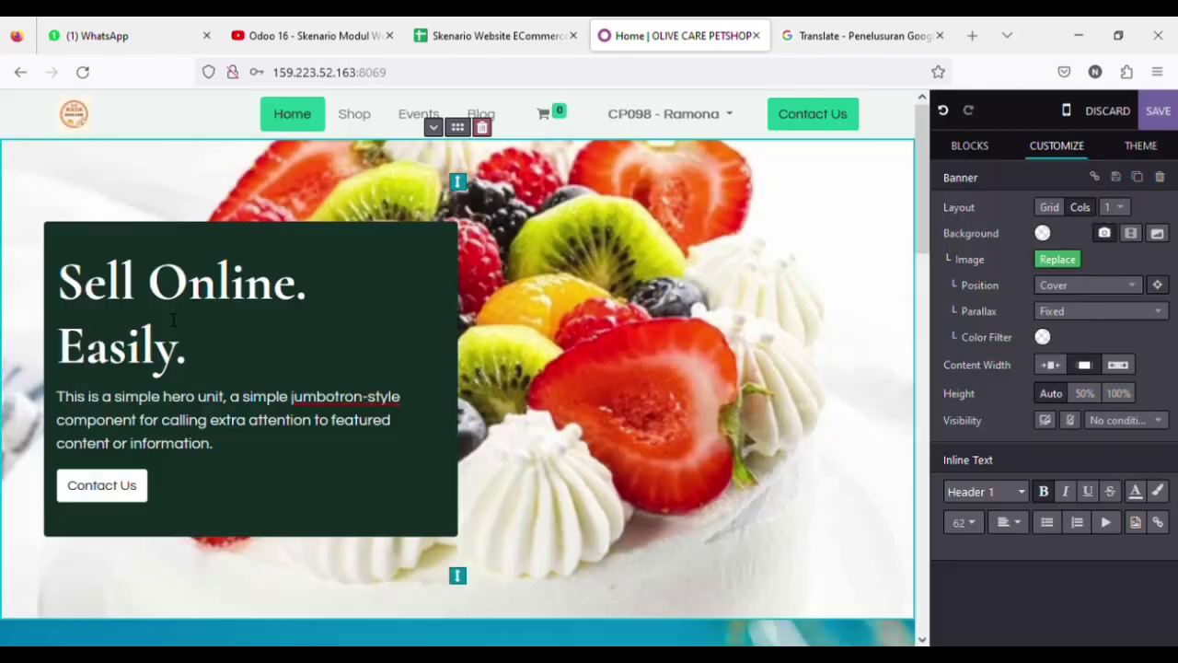
click(345, 349)
scroll(737, 377, down, 3)
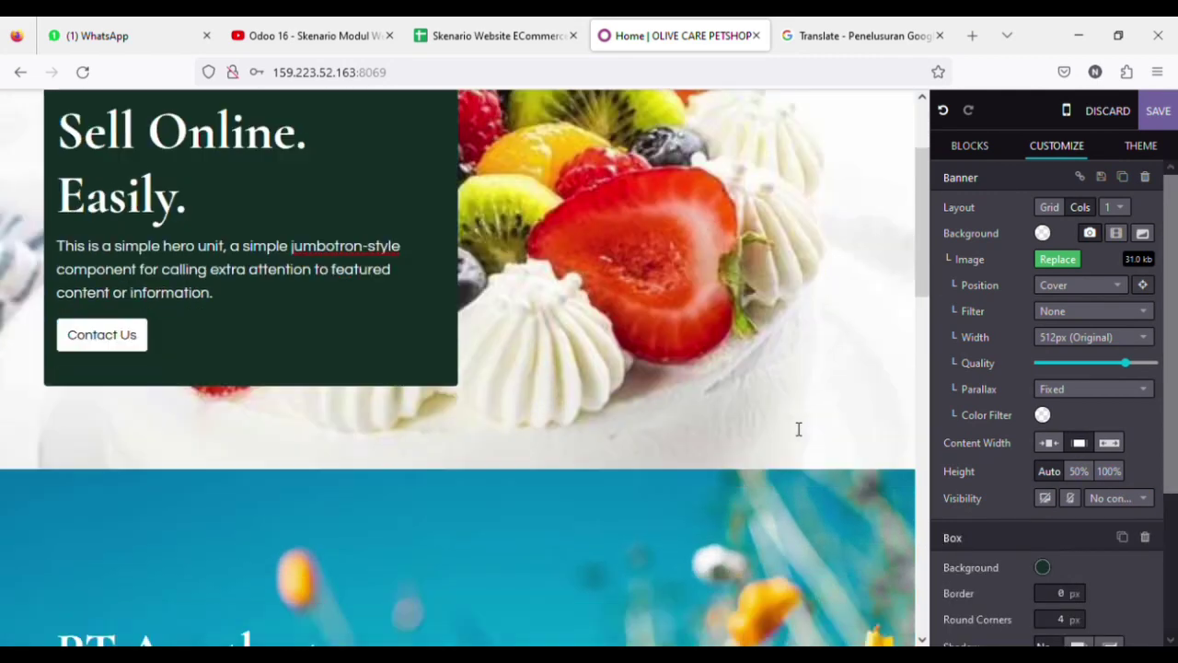
Set the PT Amethyst section's background to the chocolate cake photo from a 'CAke' search
click(645, 498)
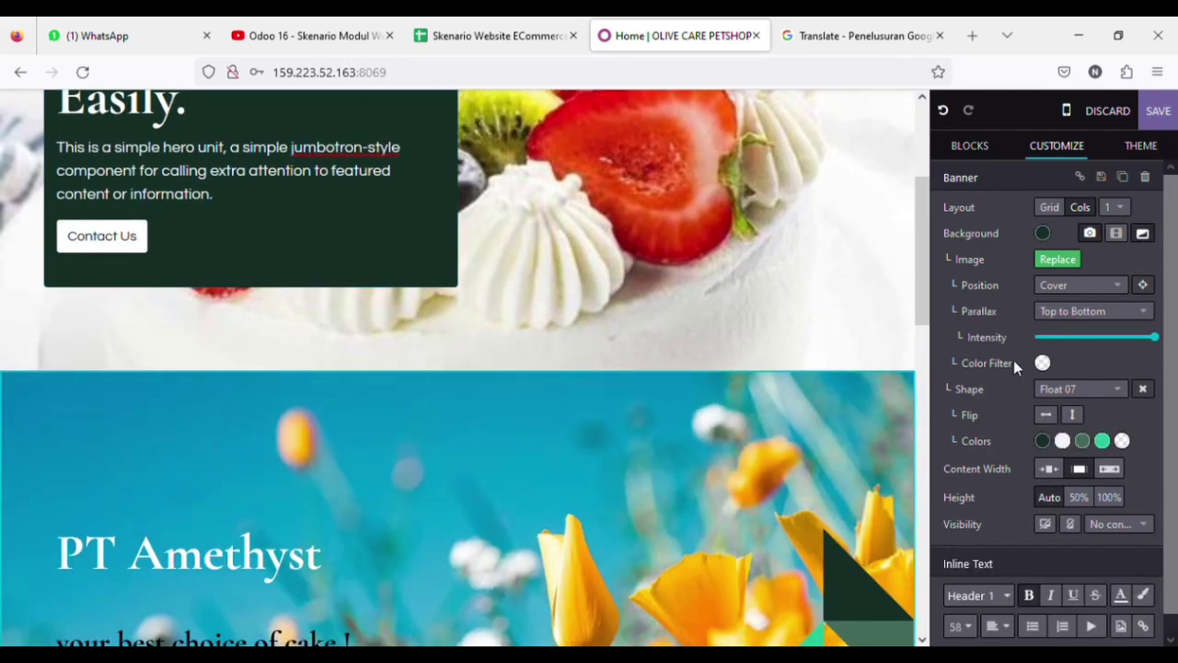
click(1058, 261)
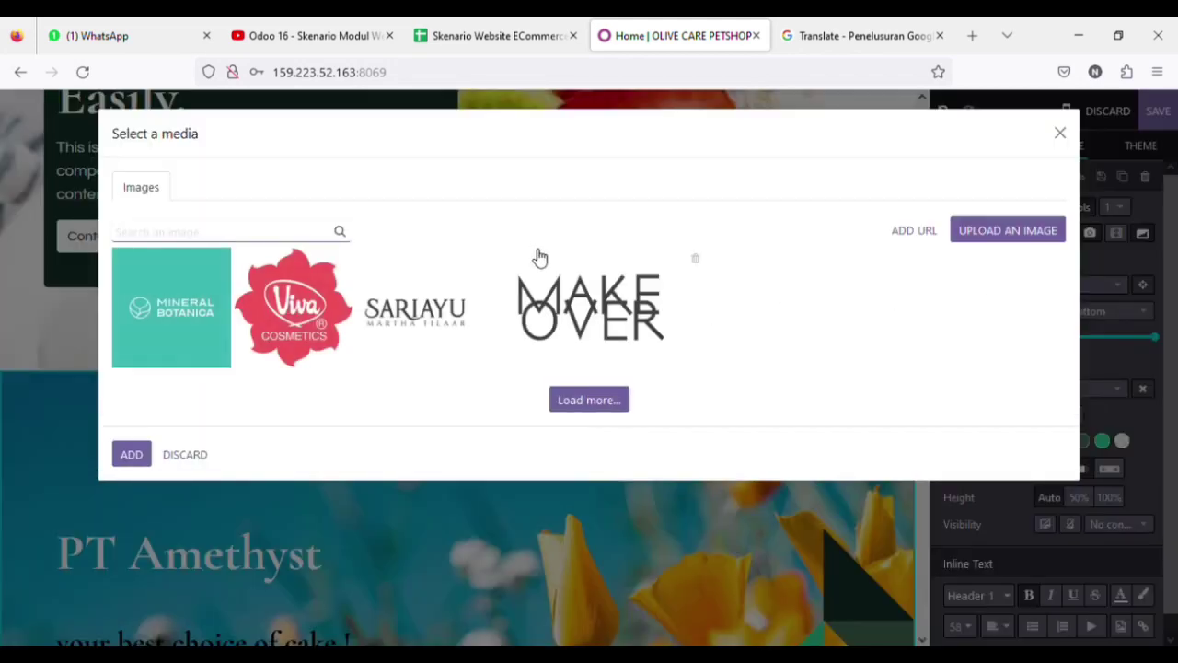
text(CAke)
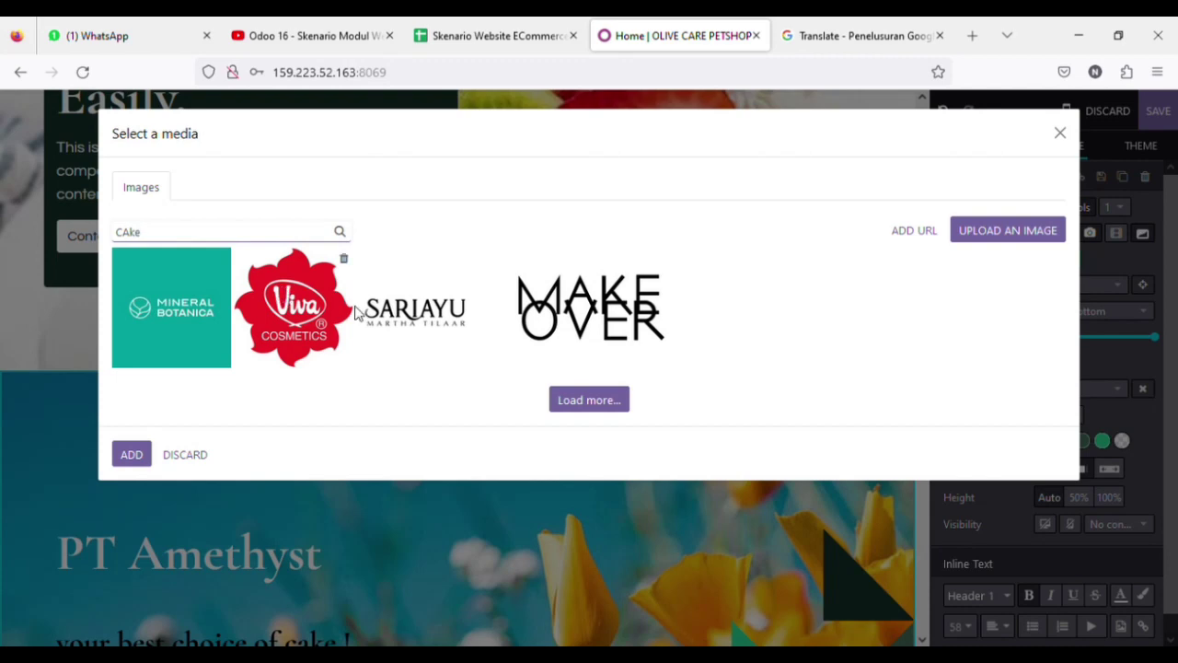
click(416, 318)
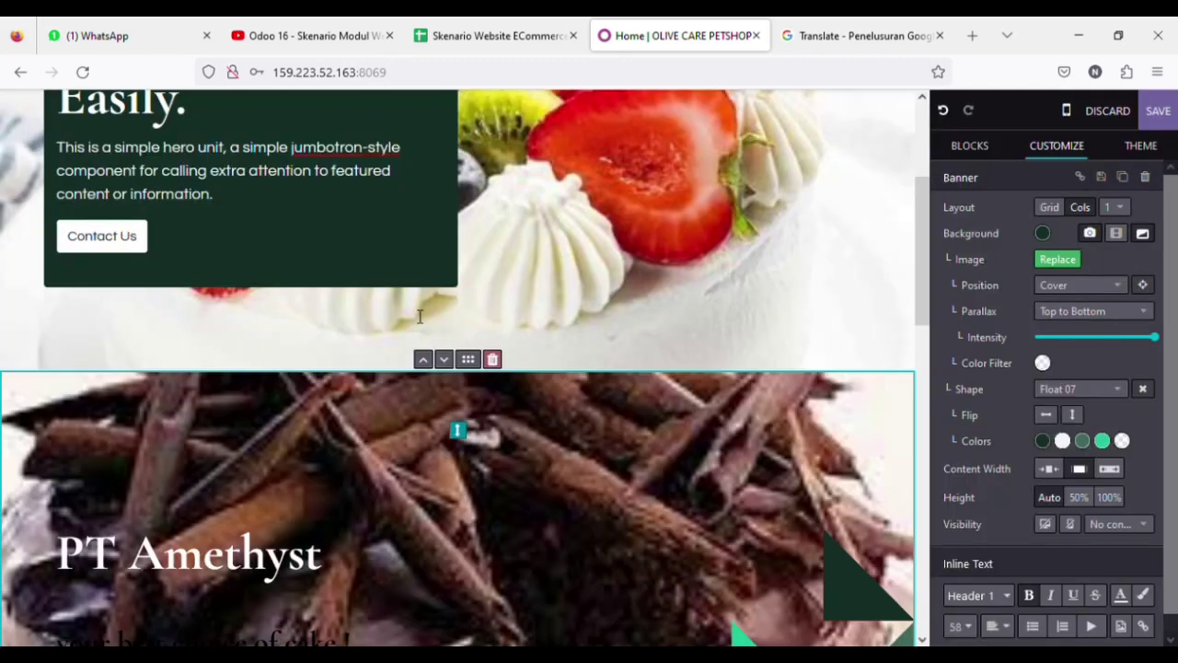
scroll(570, 336, up, 3)
Delete the extra fruit-cake banner above the PT Amethyst section
click(578, 361)
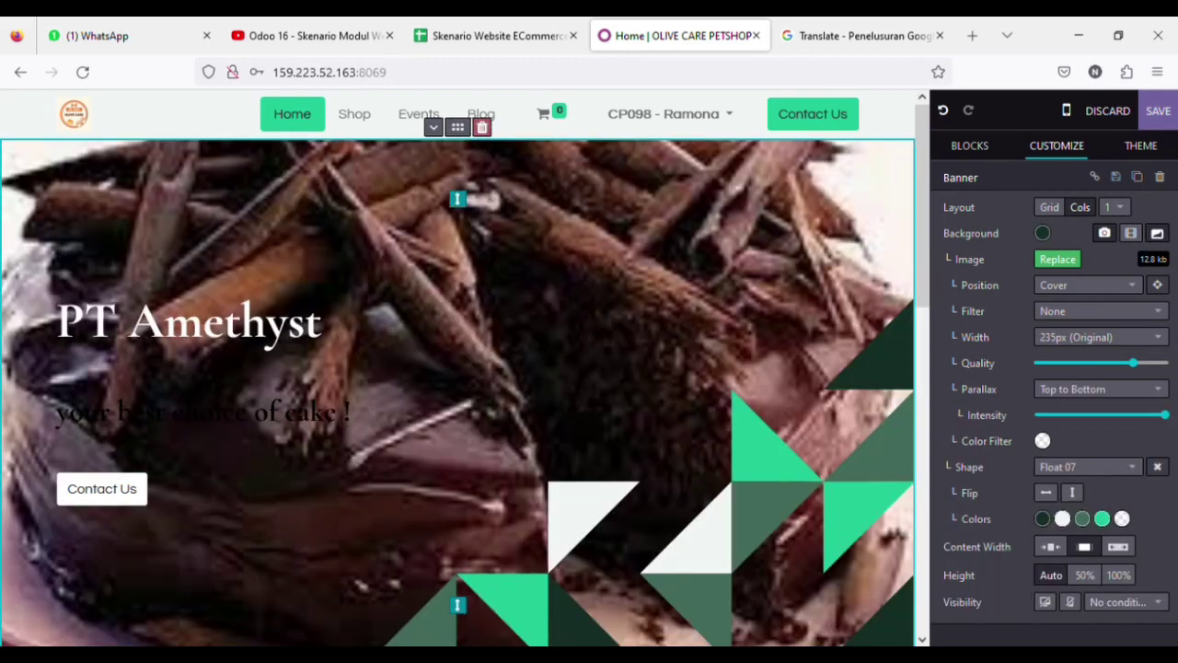
click(92, 447)
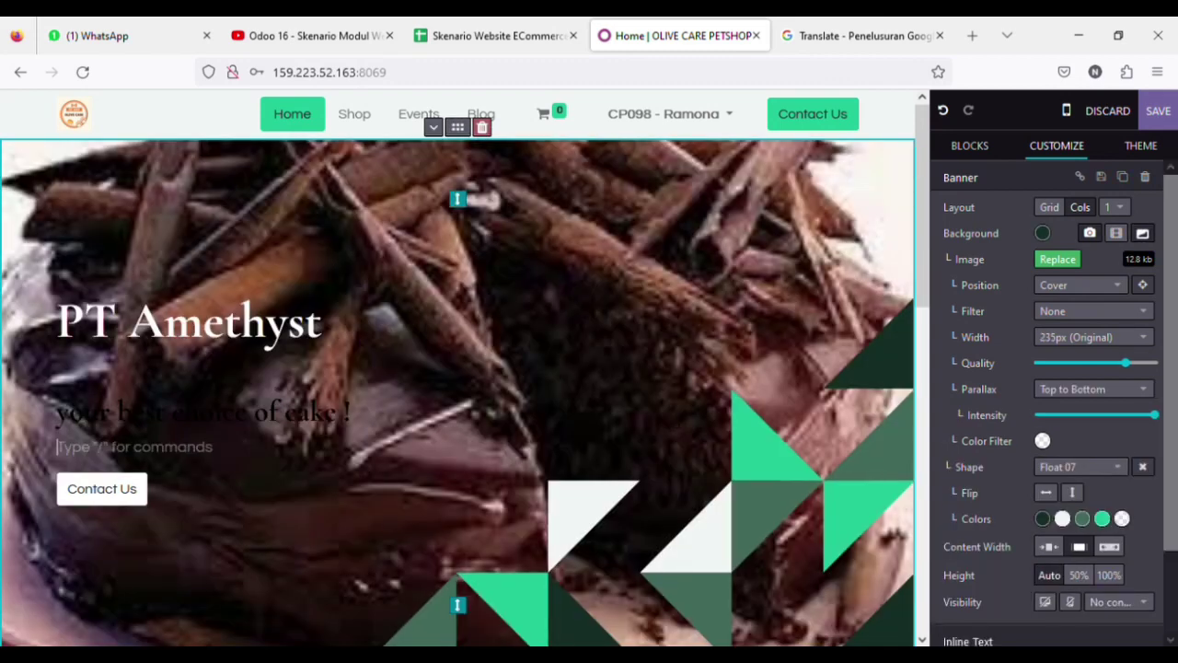
scroll(460, 377, down, 3)
scroll(460, 377, up, 3)
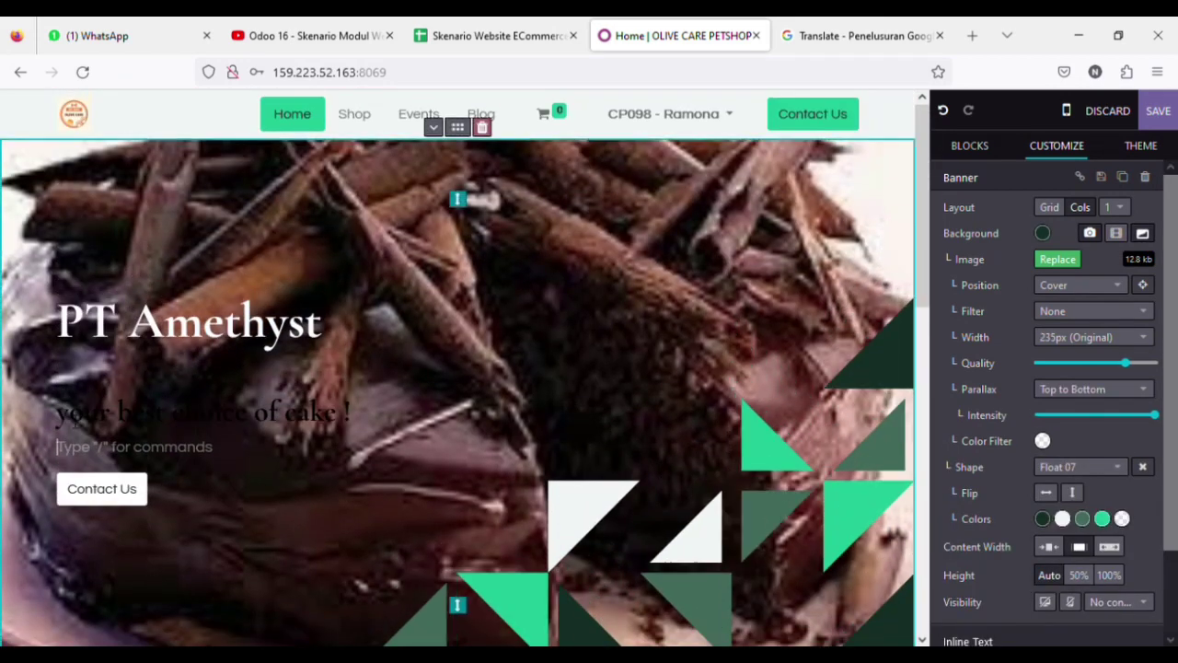
Color the subtitle 'your best choice of cake !' white
drag(57, 413, 351, 412)
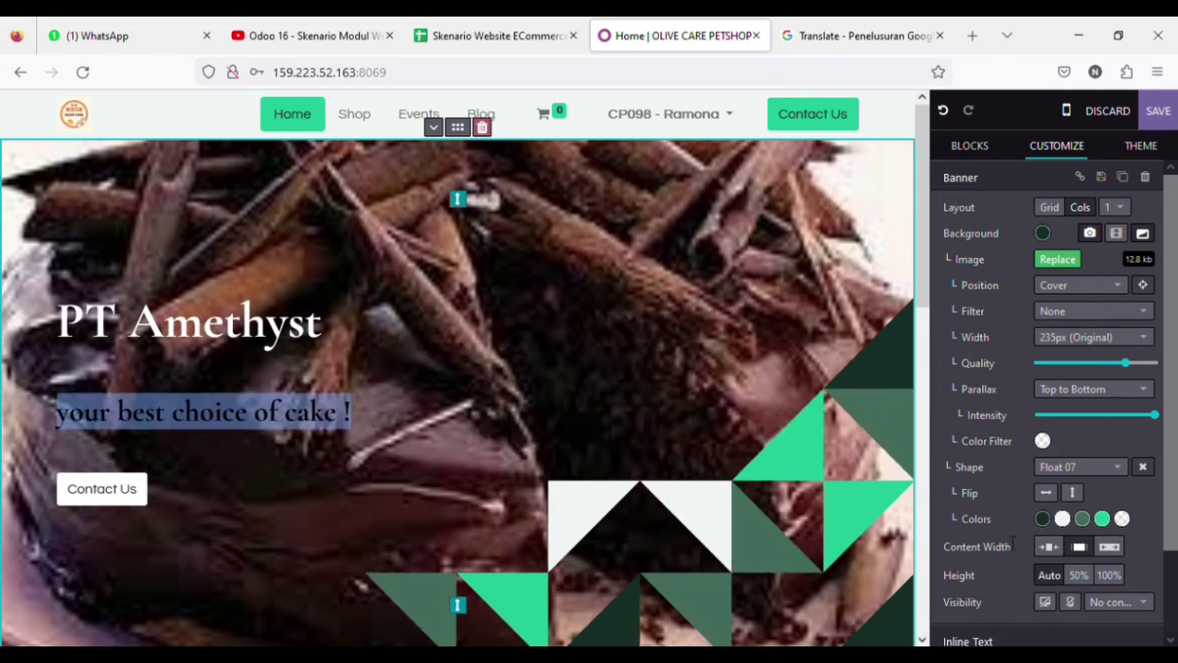
scroll(1082, 552, down, 5)
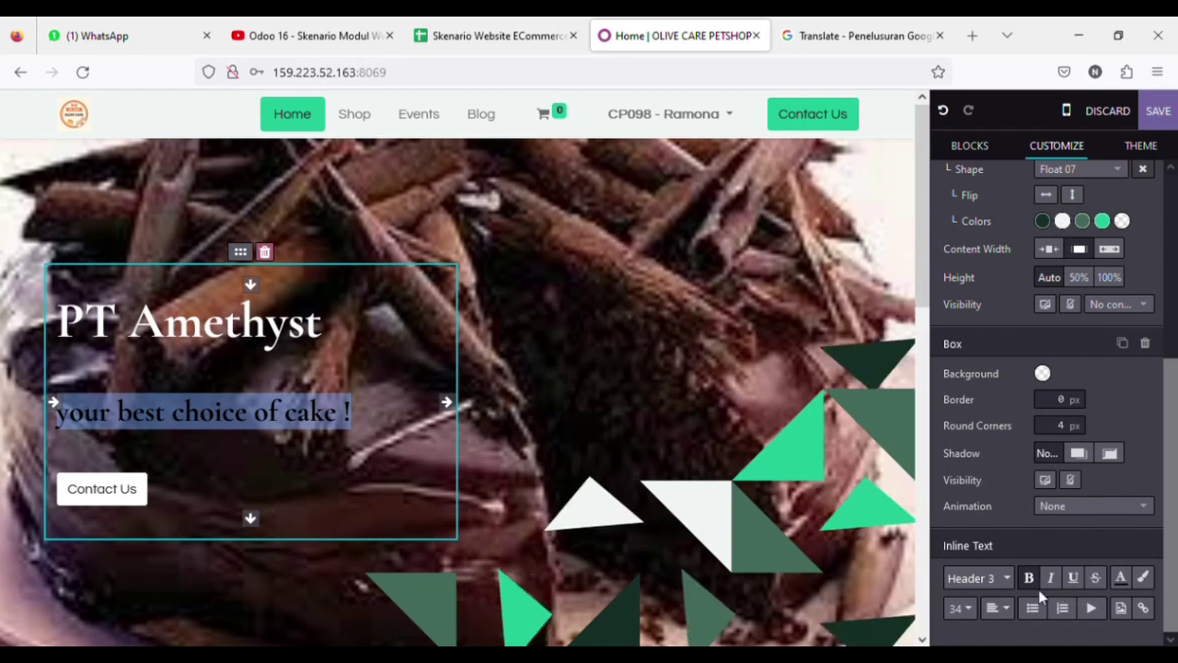
click(1120, 577)
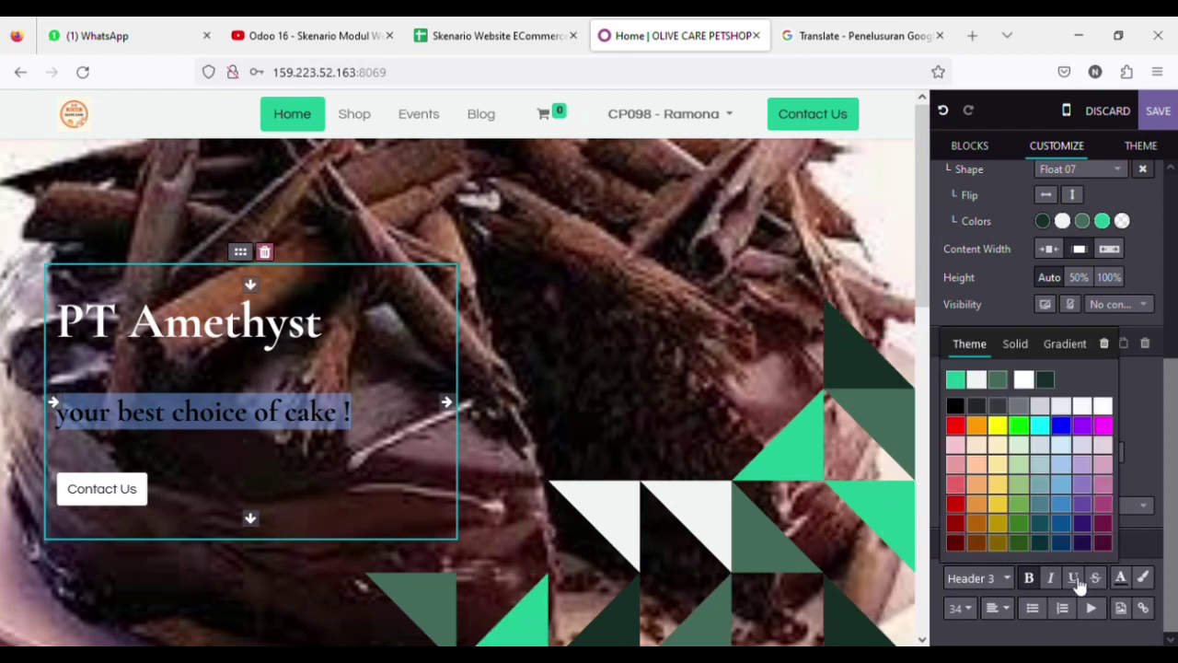
click(1099, 407)
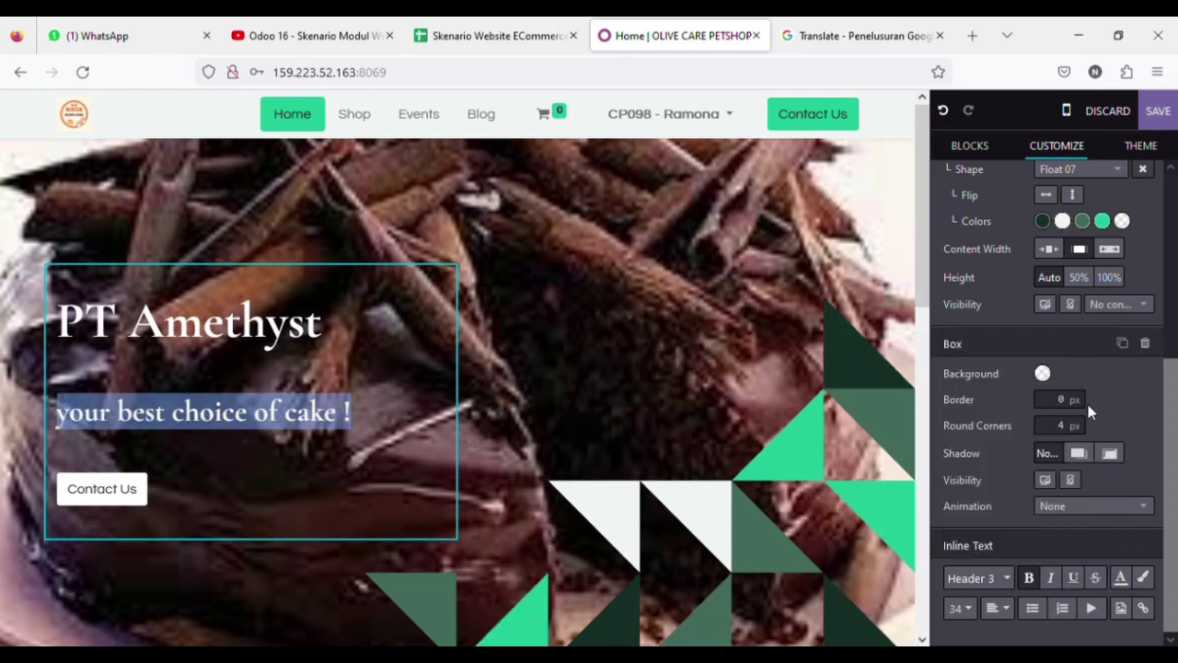
click(793, 376)
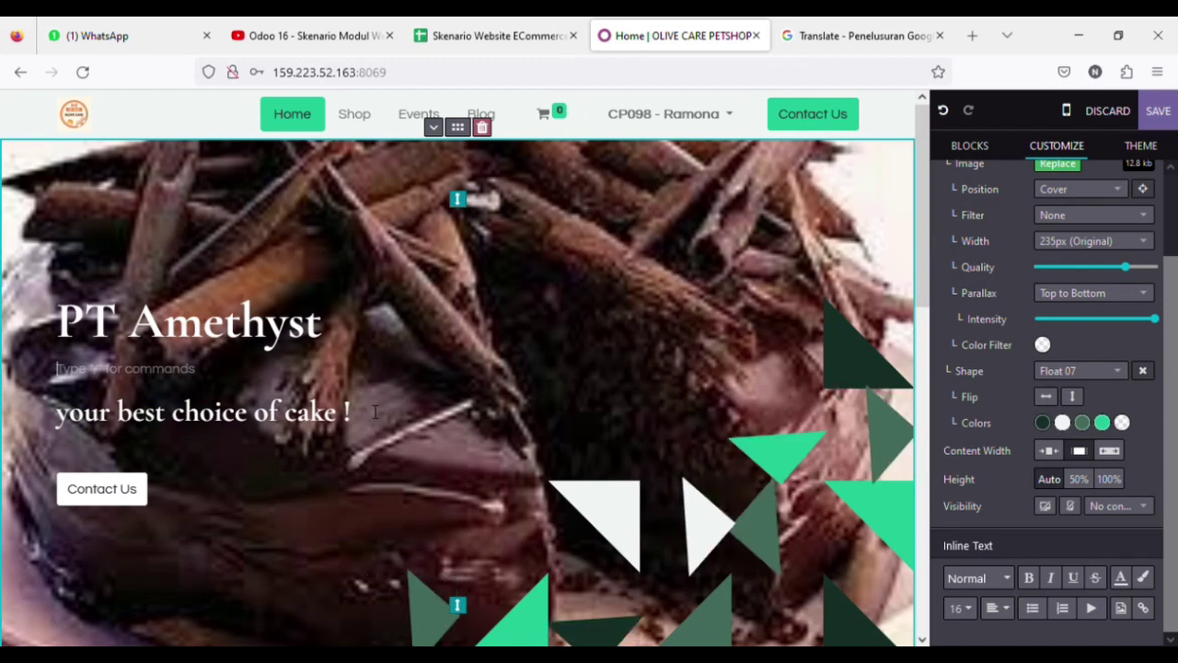
scroll(548, 431, down, 3)
scroll(548, 431, up, 3)
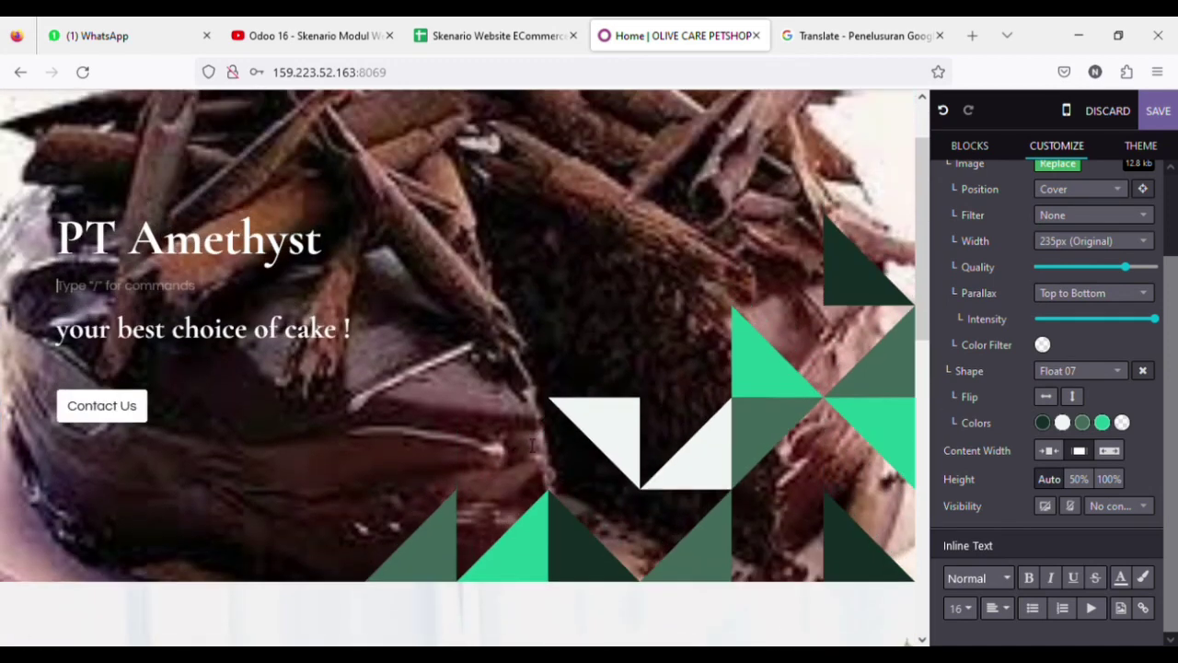
Change the banner button's label from Contact Us to 'Shop Now'
drag(137, 406, 75, 414)
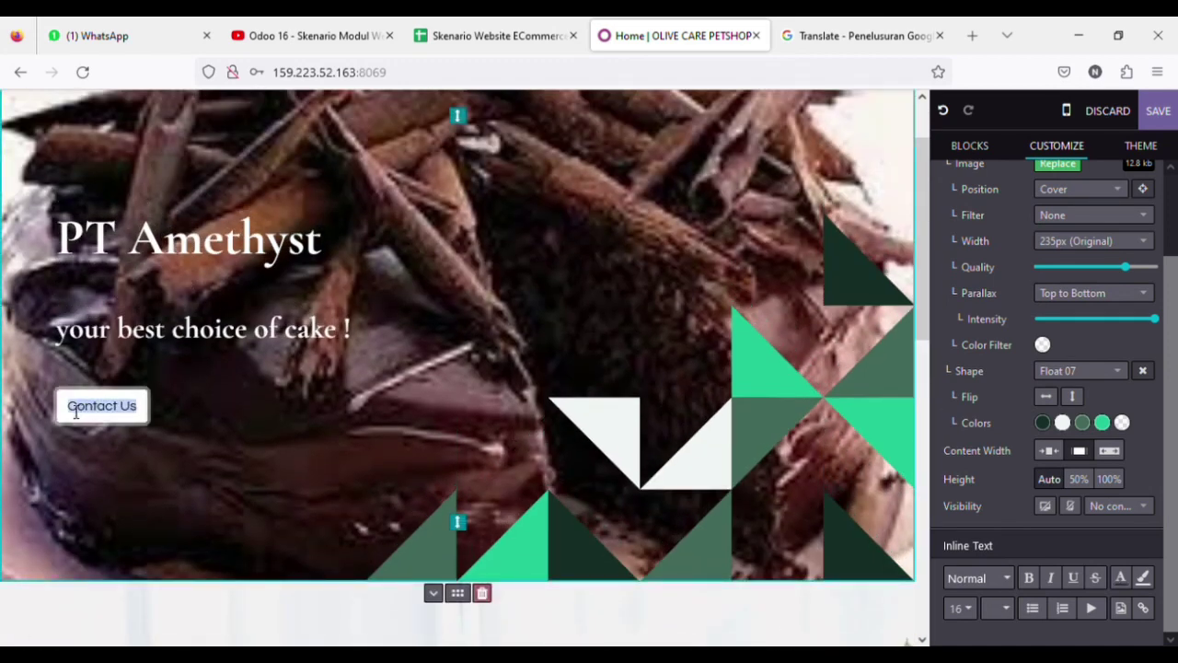
text(Sh)
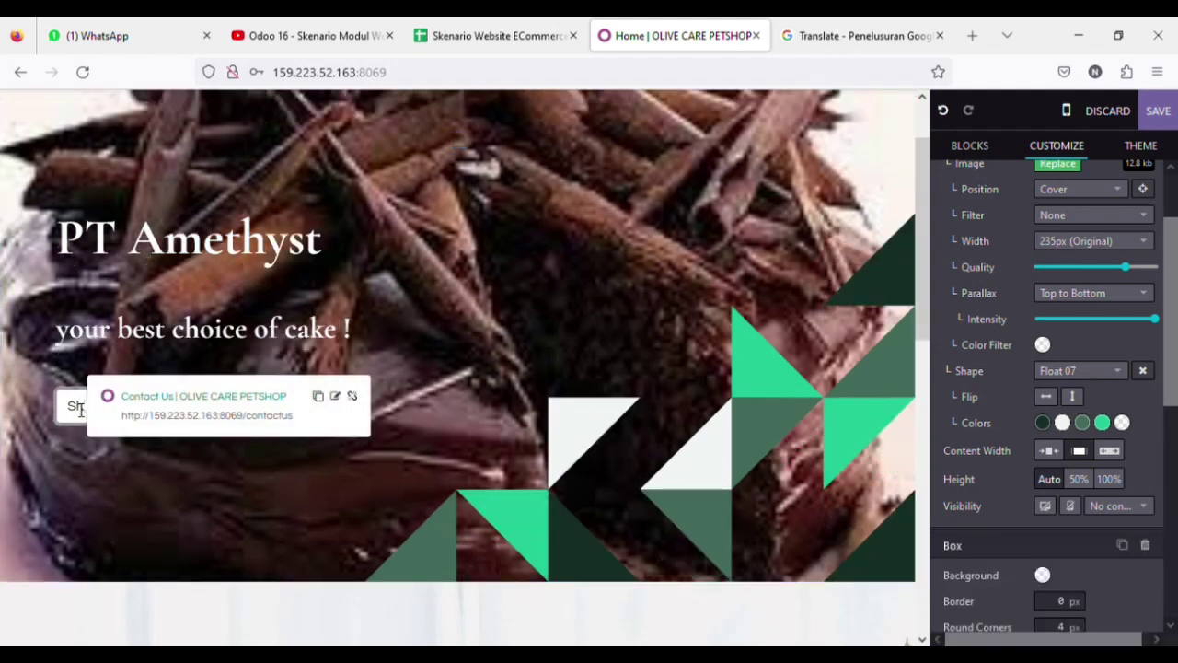
text(op Now)
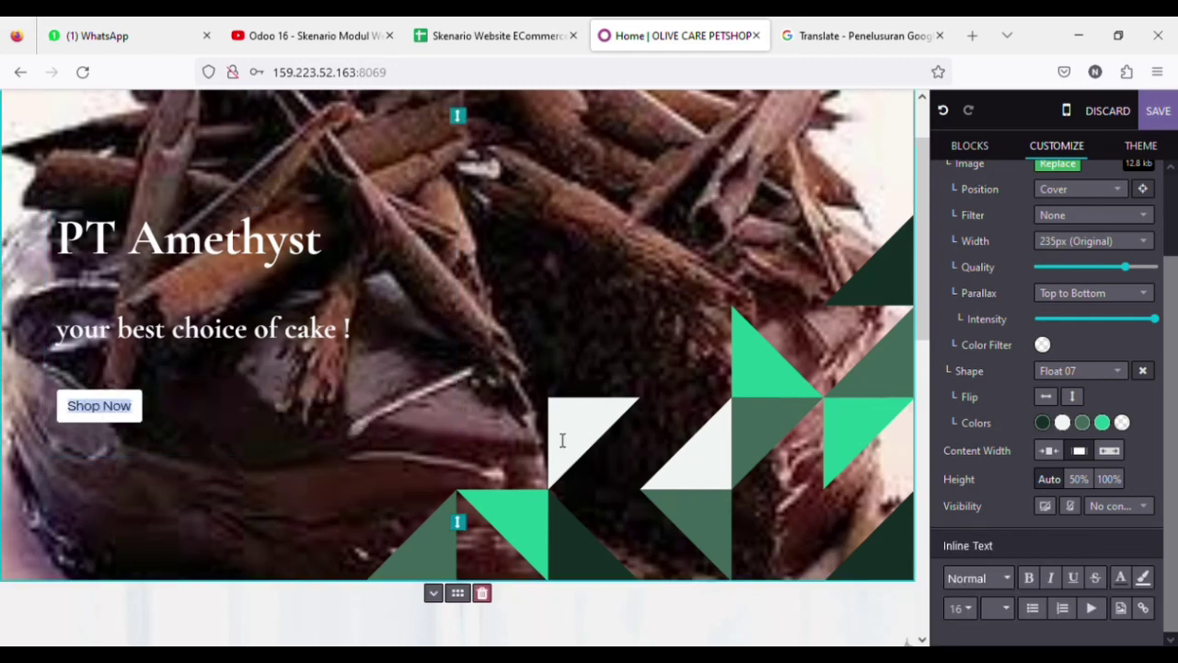
scroll(598, 433, up, 1)
scroll(598, 432, down, 3)
scroll(597, 432, up, 4)
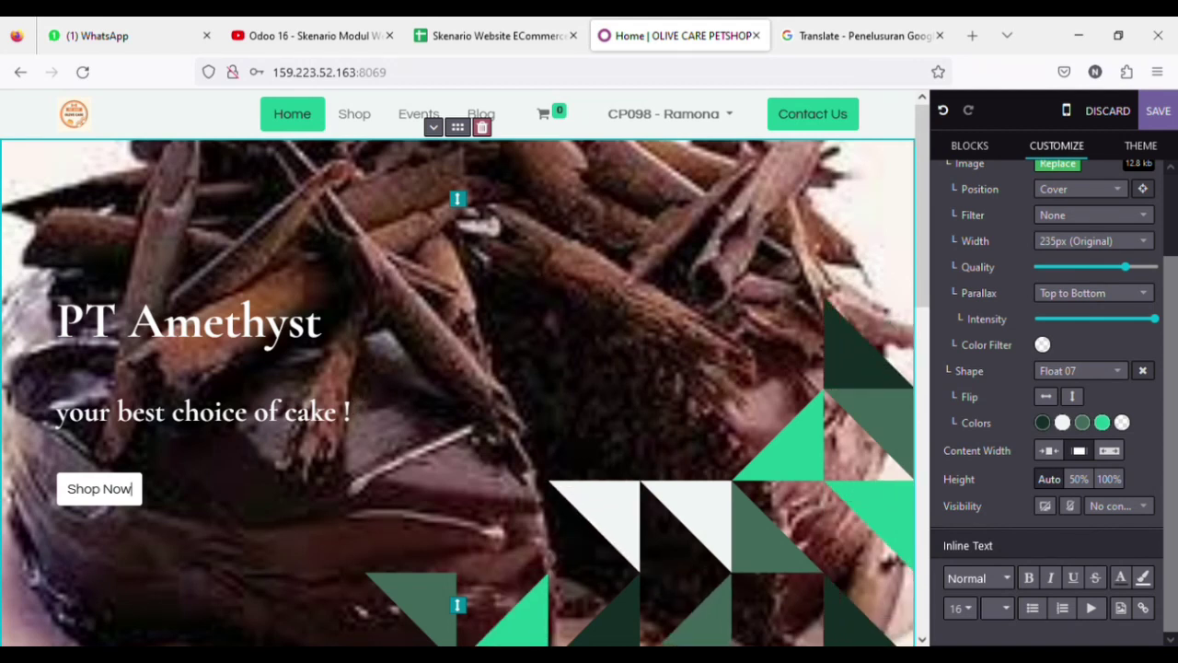
Save the homepage and check the live chocolate-cake banner with its Shop Now button
click(1172, 120)
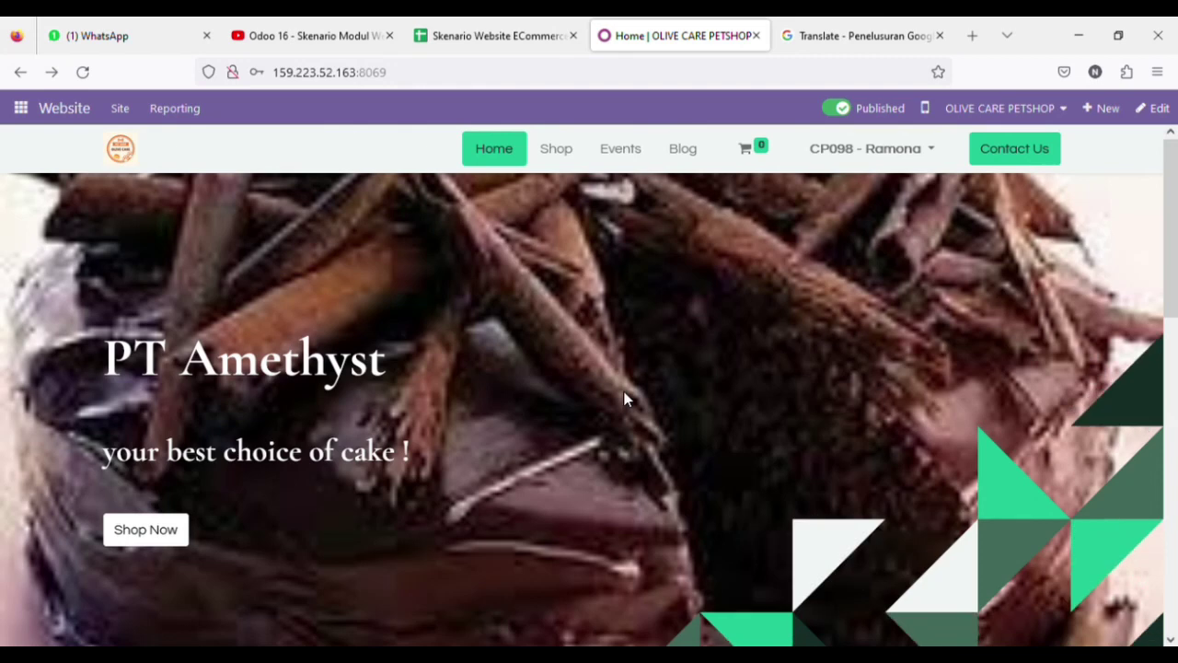
scroll(599, 442, down, 2)
scroll(597, 442, up, 2)
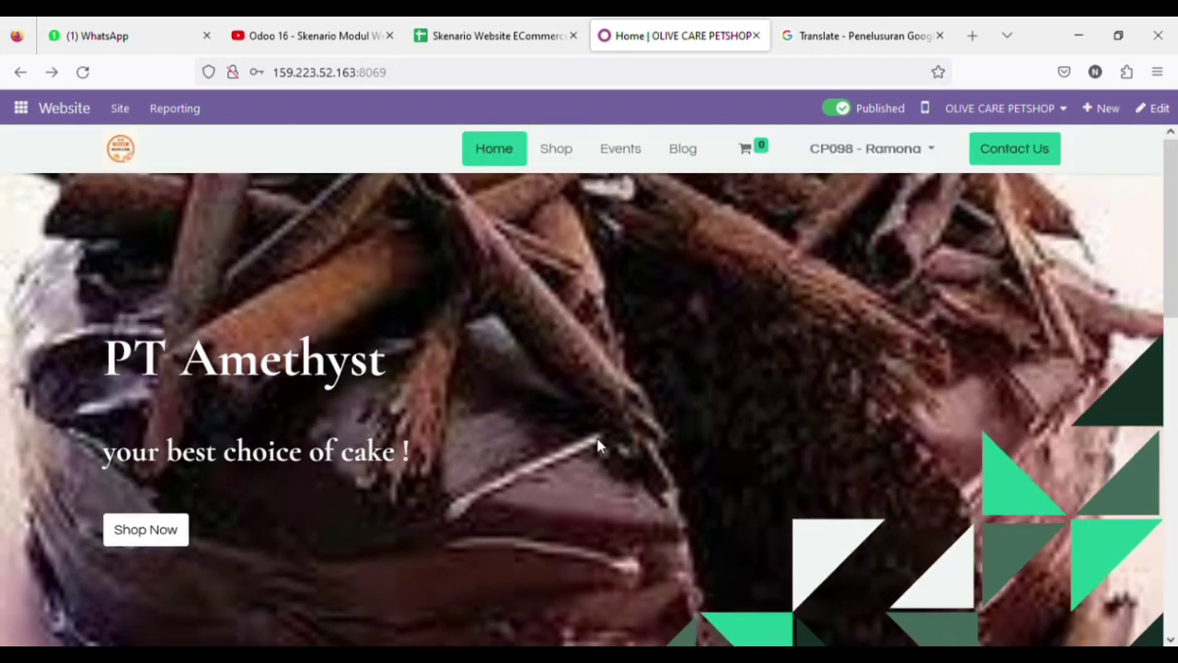
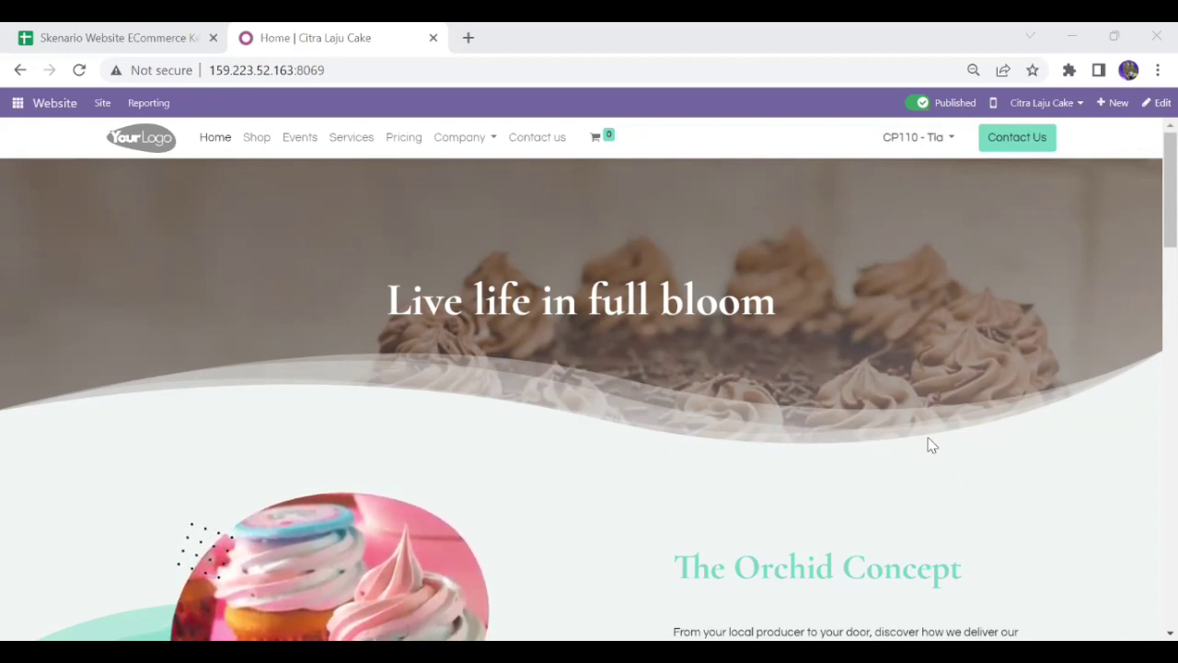
Glance at the scenario spreadsheet, then open the Odoo website's Shop page
click(141, 31)
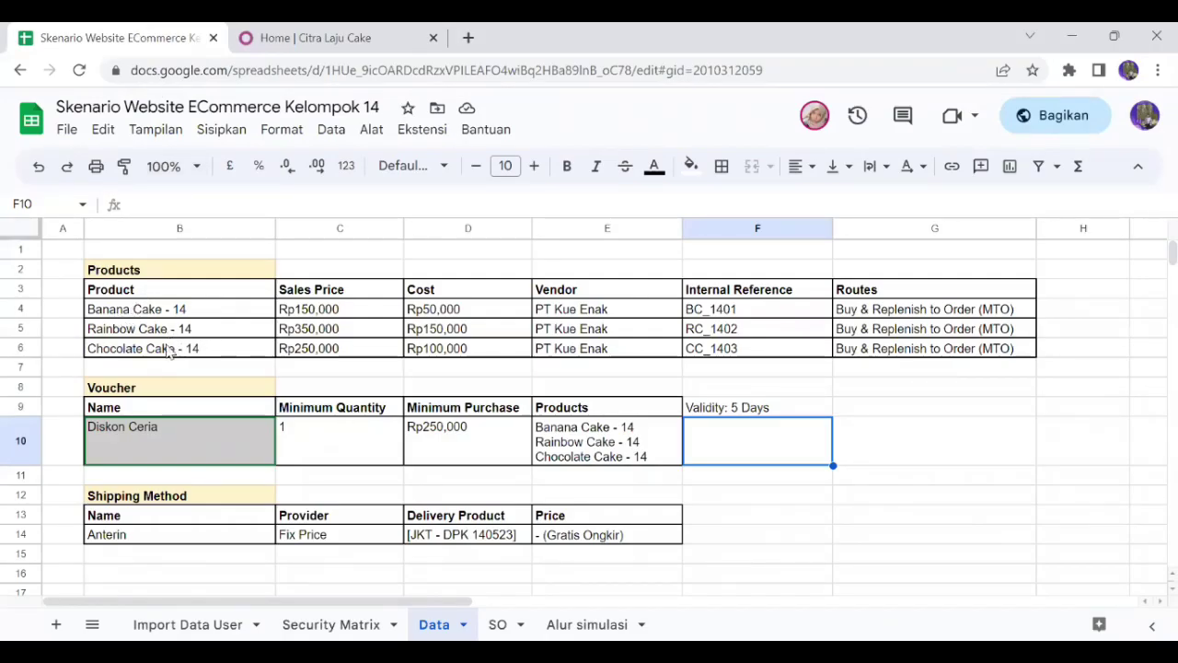
click(386, 30)
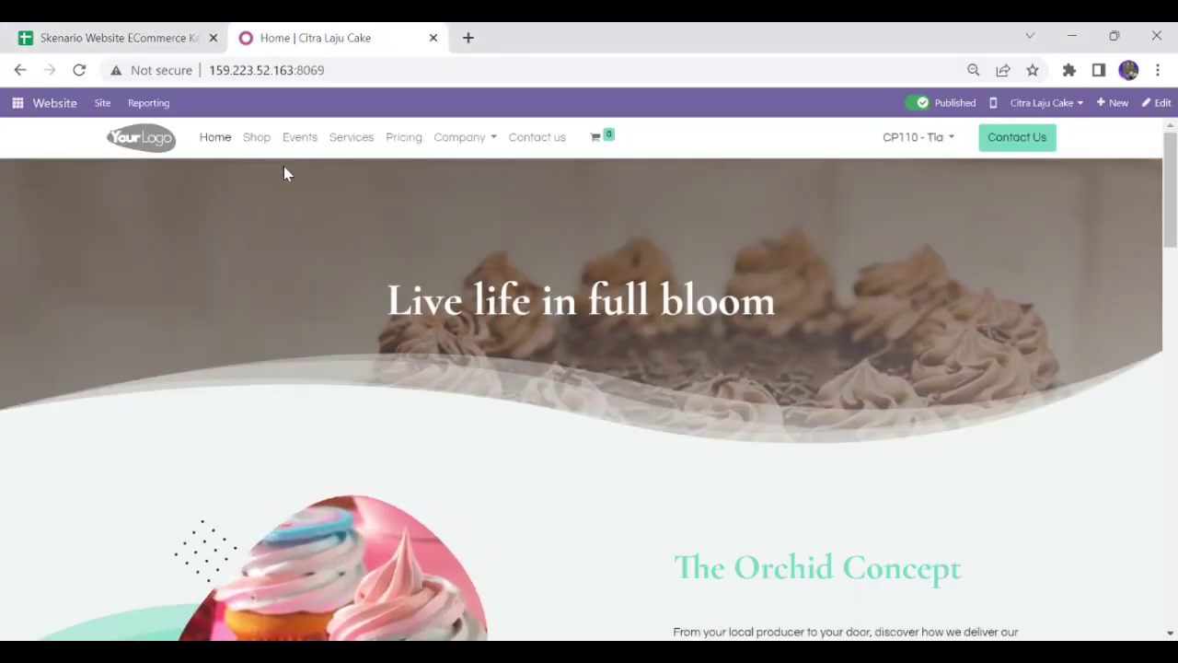
click(258, 141)
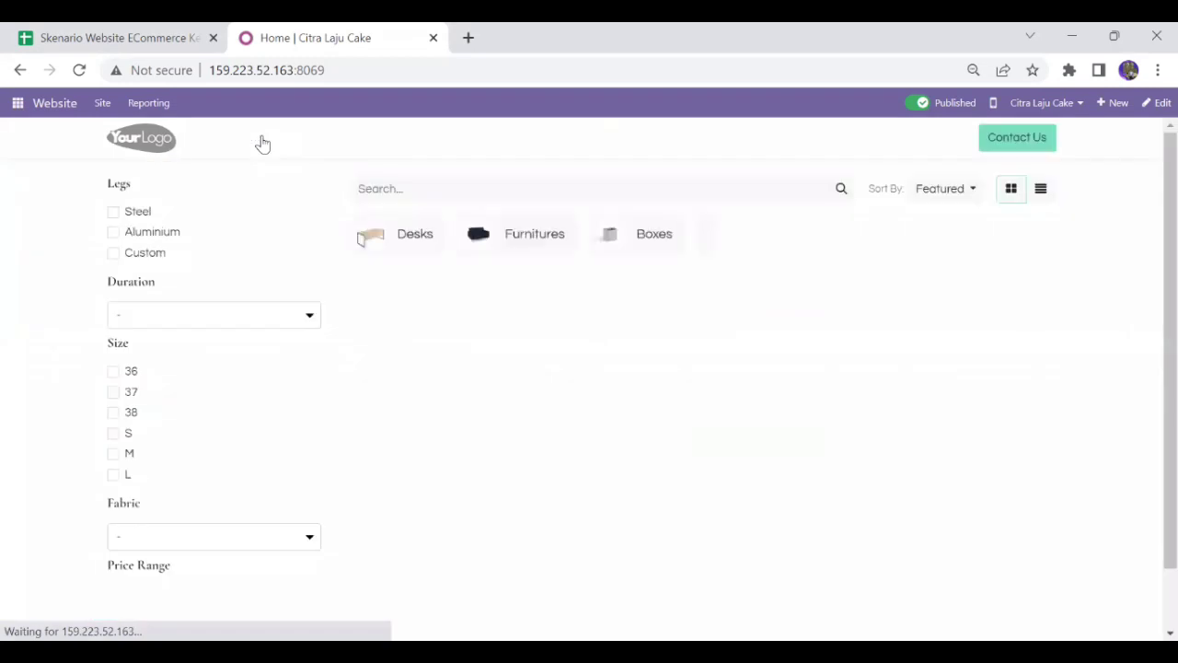
Add Banana, Rainbow and Chocolate Cake - 14 to the cart (Rp 832,500), then return to the spreadsheet
scroll(1150, 321, down, 3)
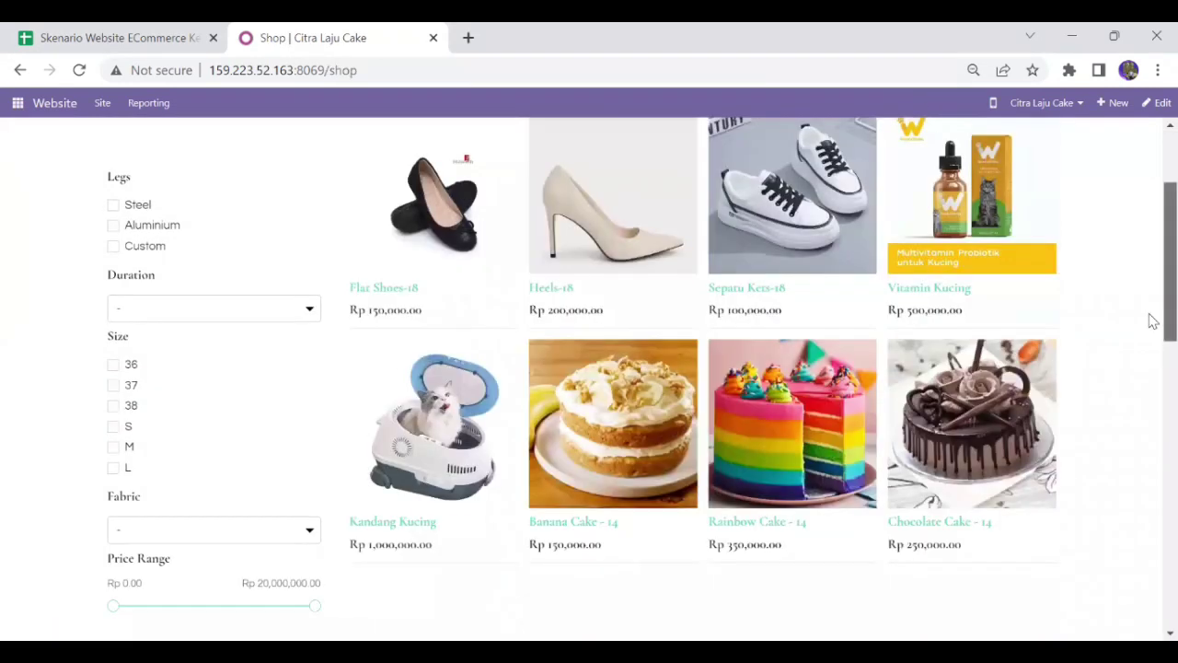
click(598, 368)
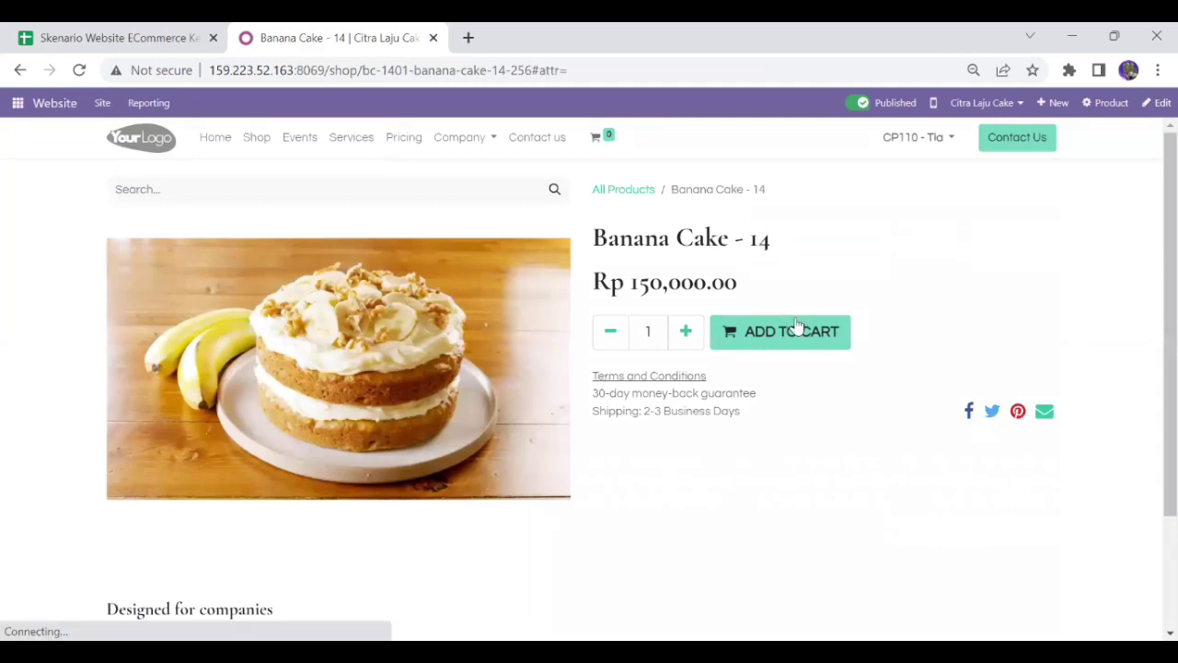
click(789, 334)
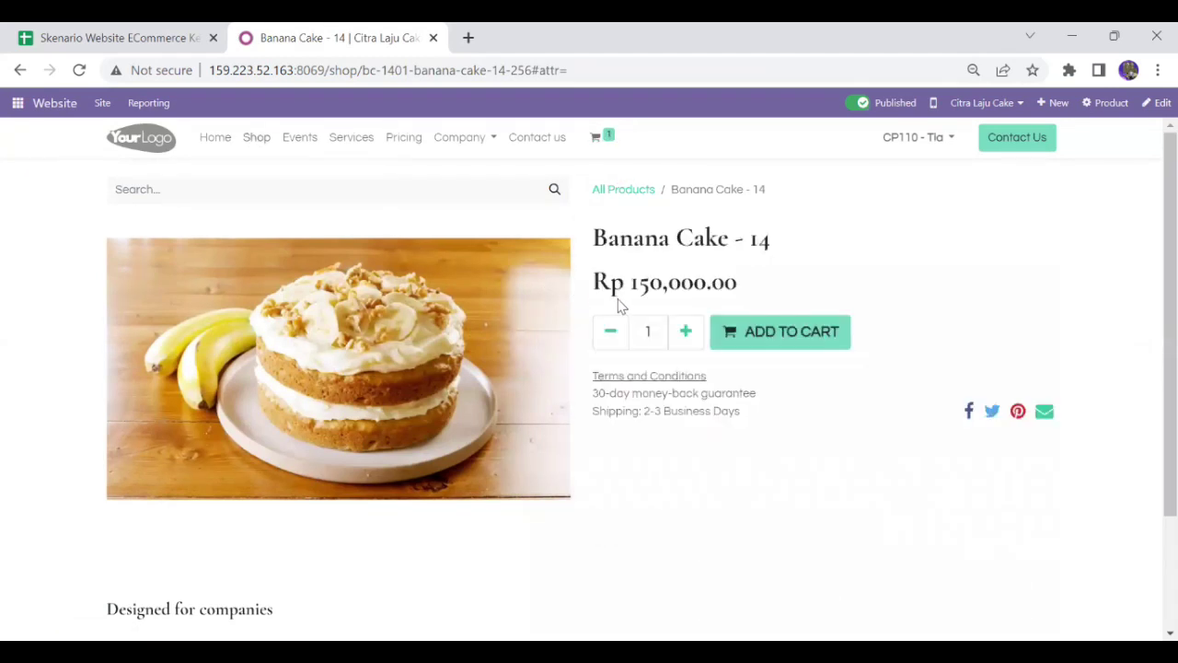
click(219, 139)
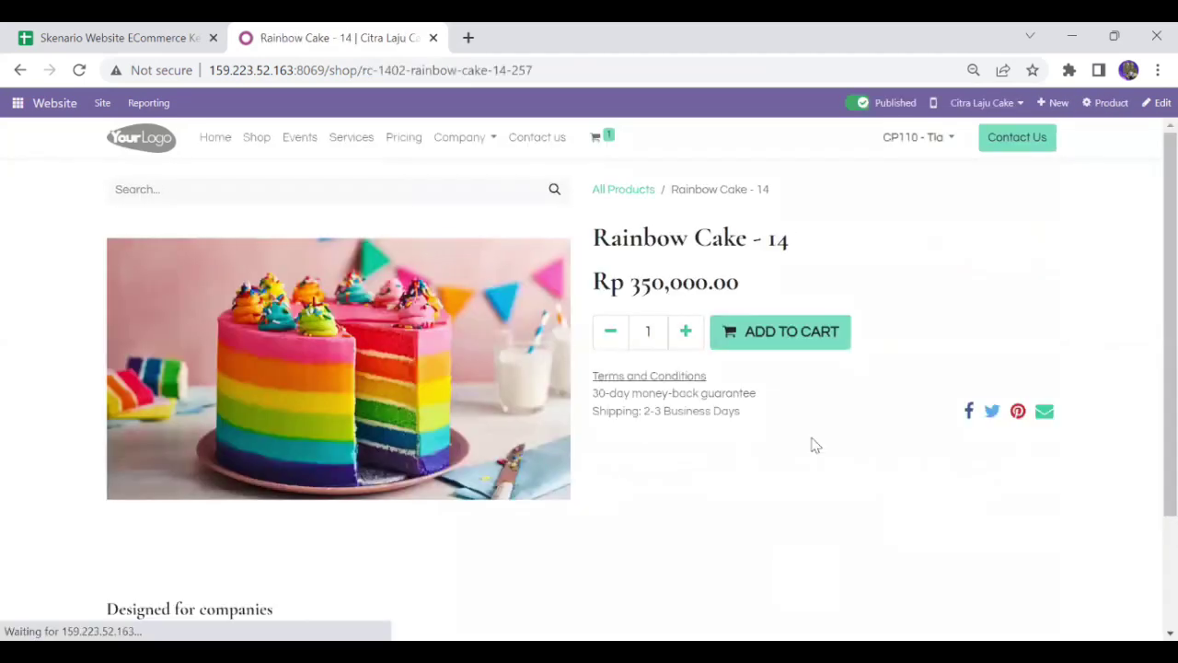
click(792, 346)
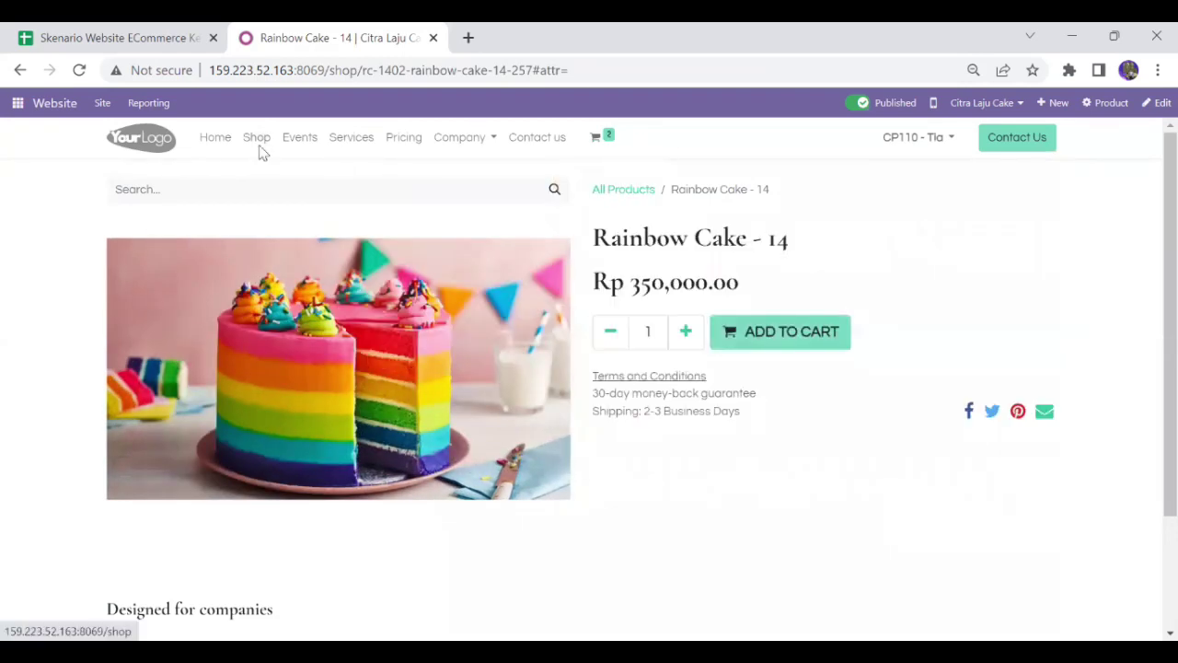
click(258, 147)
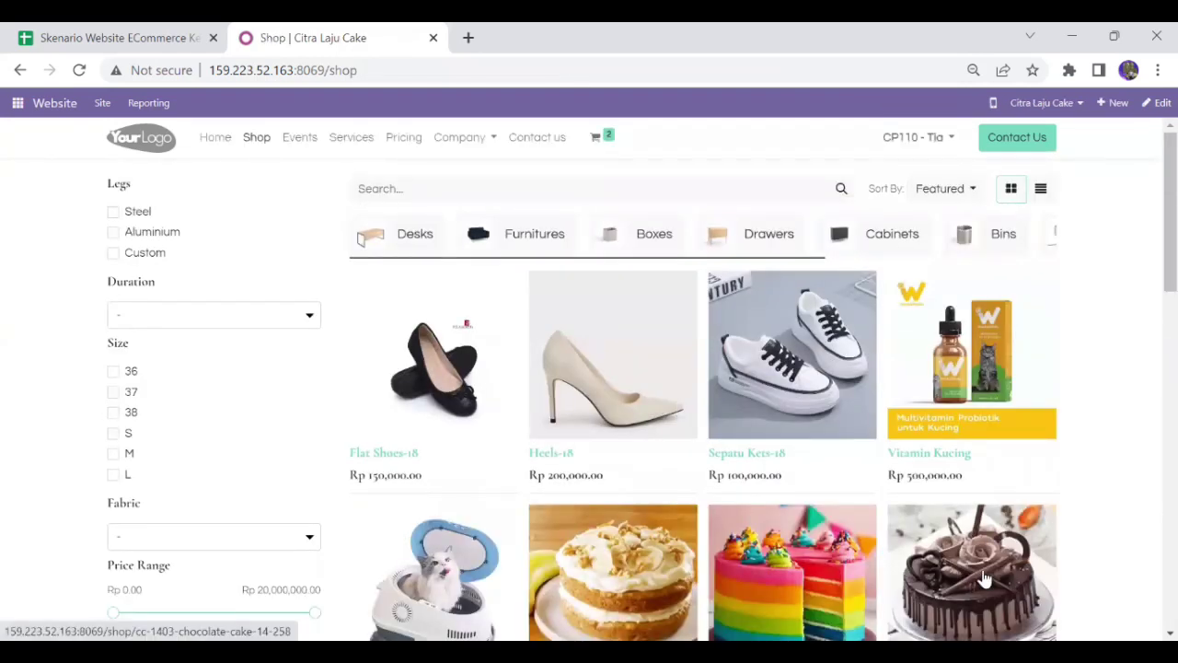
click(983, 579)
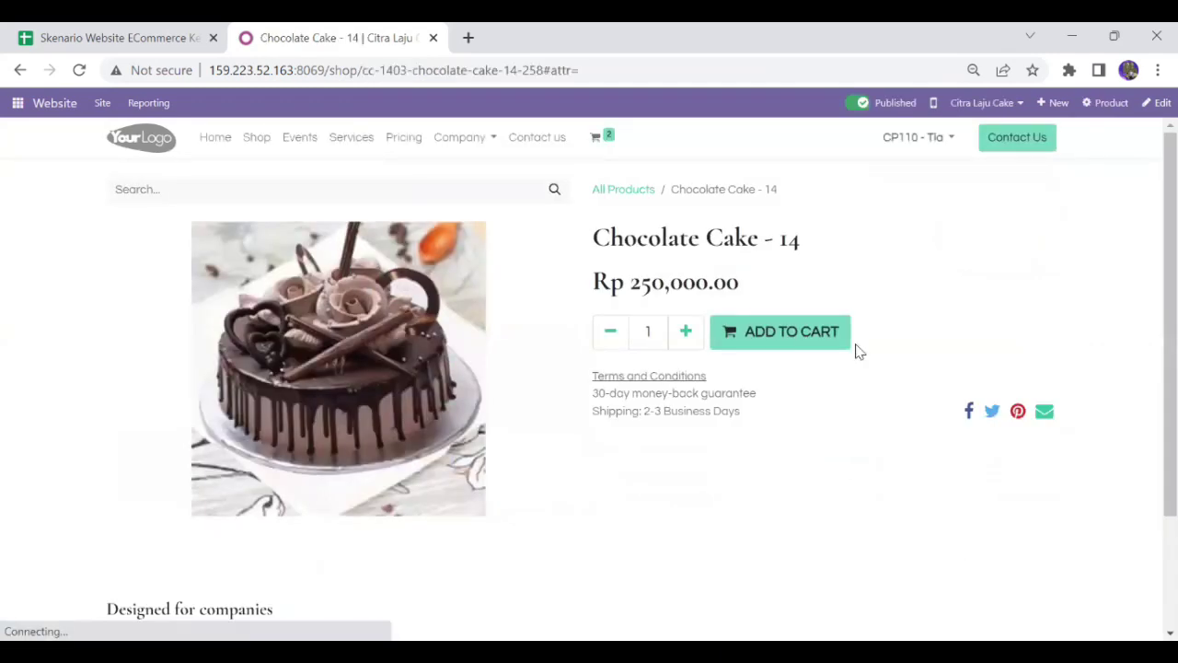
click(808, 342)
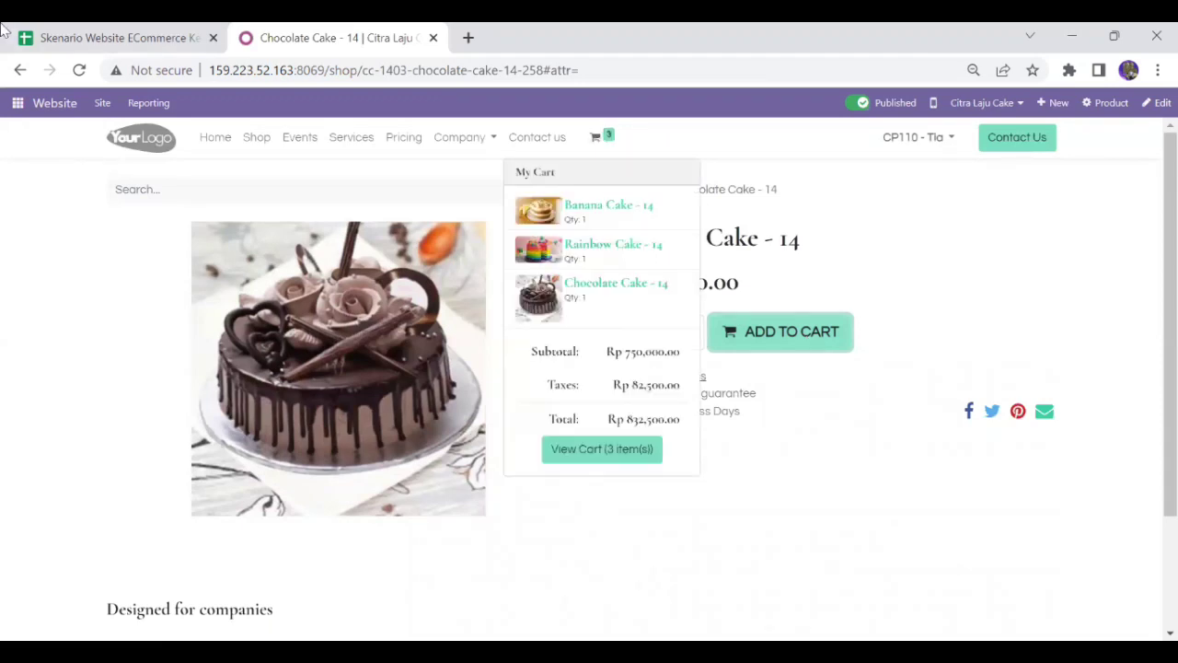
click(110, 38)
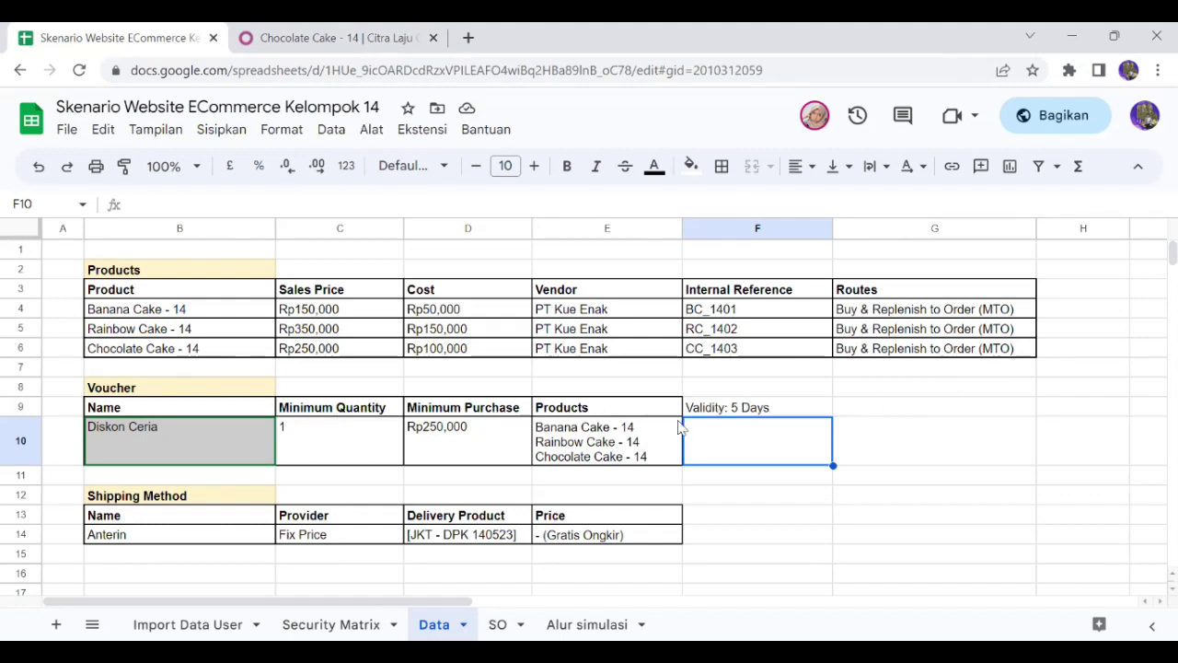
Check the voucher in cell E8, then return to the Chocolate Cake - 14 shop page
click(567, 377)
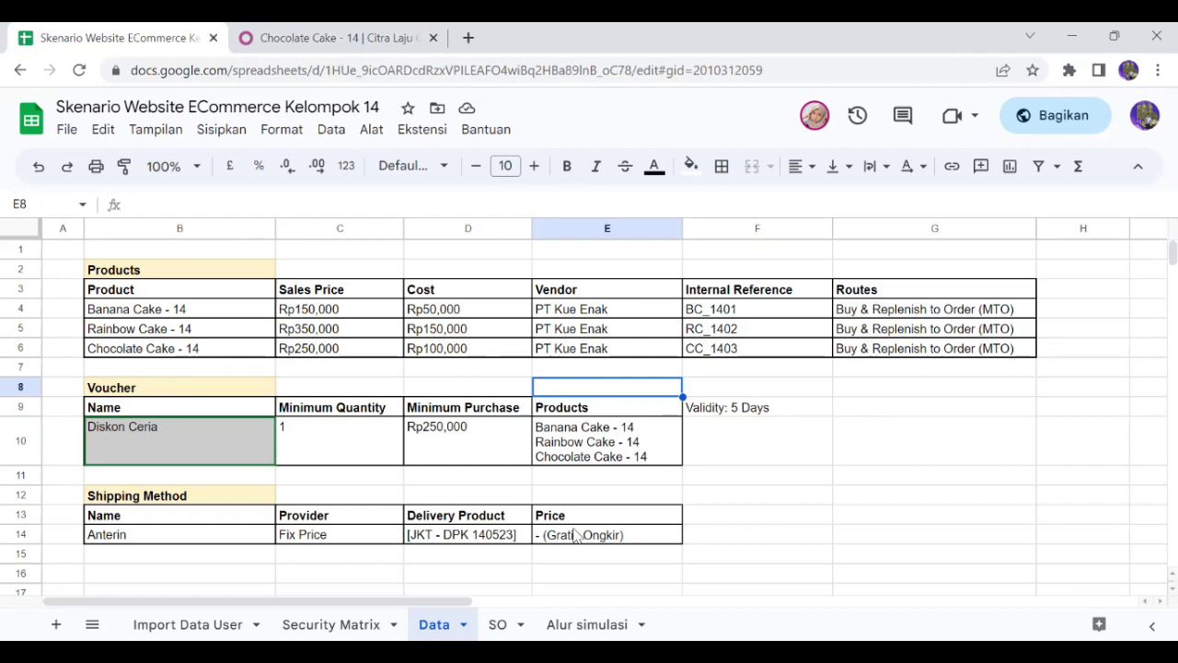
click(304, 37)
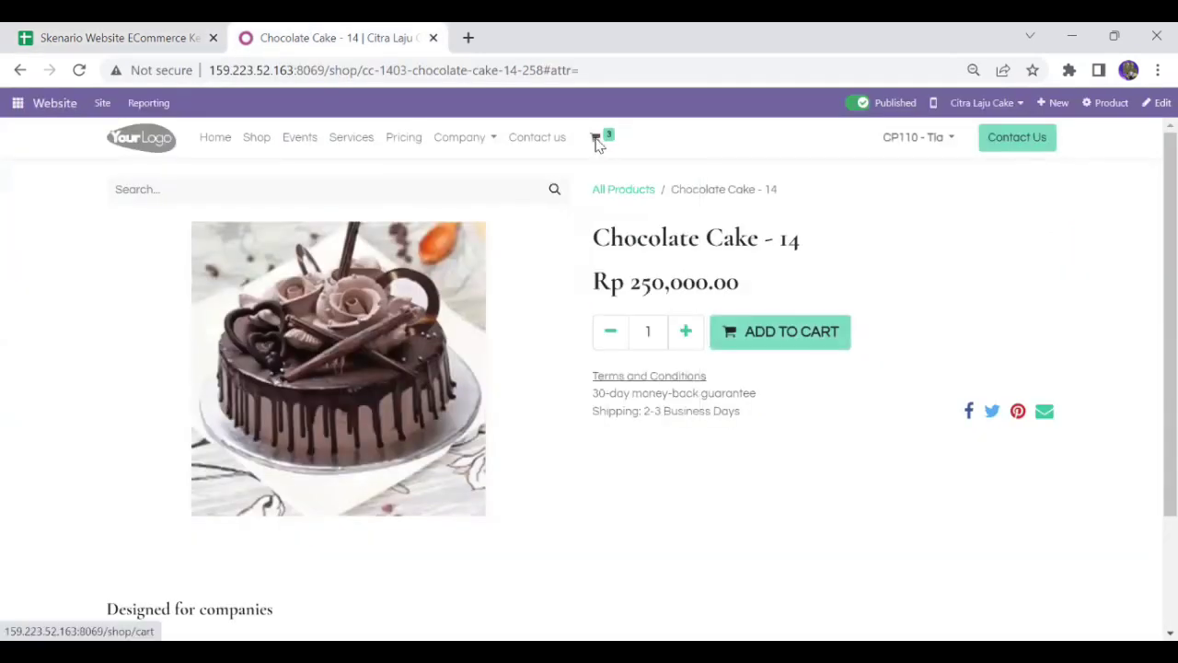
Apply the pasted voucher code in the cart for 5% off (Rp 790,875.00 total) and proceed to checkout
mouse_move(596, 140)
click(587, 448)
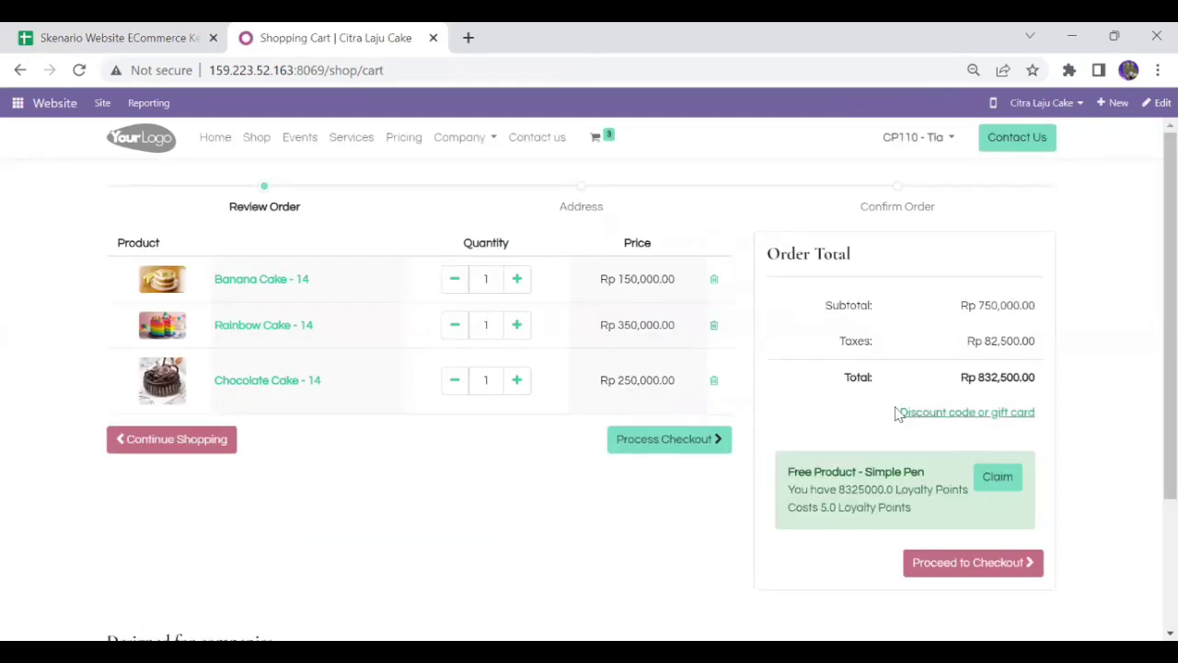
click(1008, 422)
click(889, 417)
text(0440-fb77-4f12)
click(1006, 423)
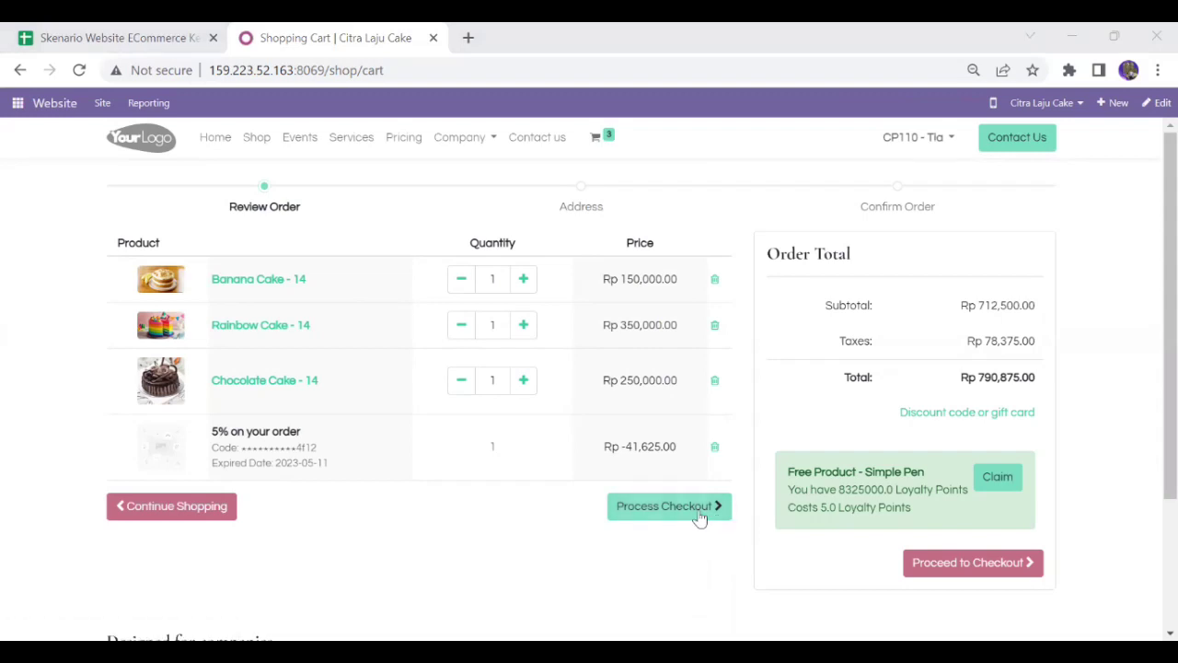
click(699, 518)
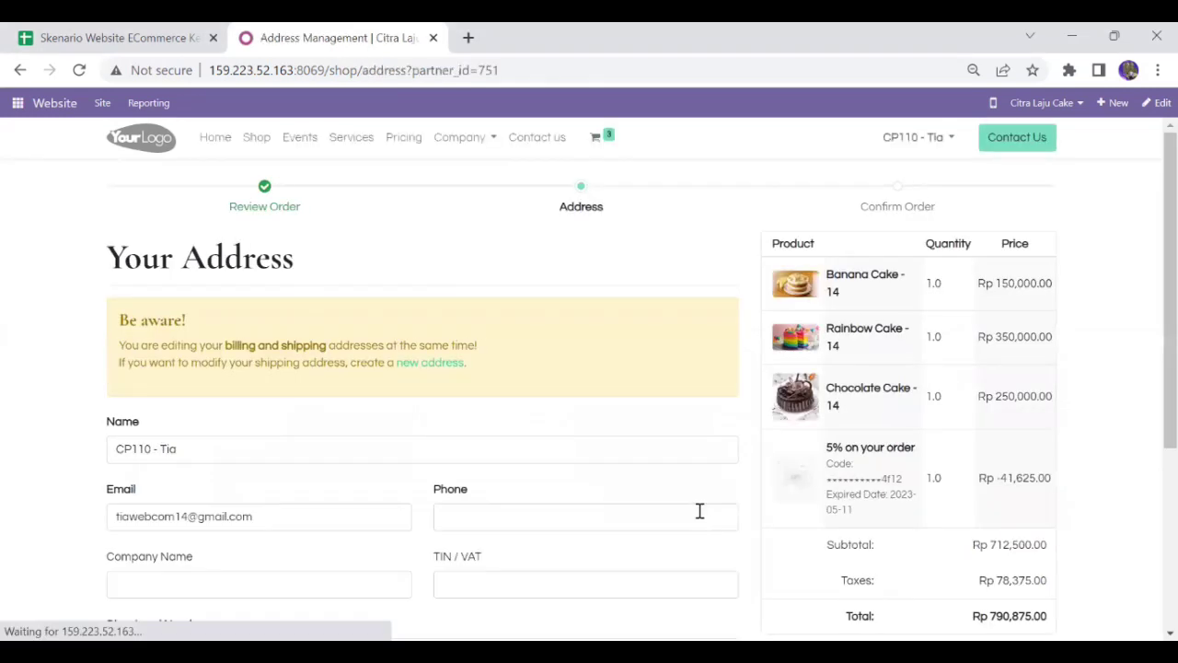
Fill the checkout address from the saved Jl. Regol address, correcting company name, e-mail and phone (08534)
scroll(1151, 258, down, 1)
scroll(1151, 276, down, 3)
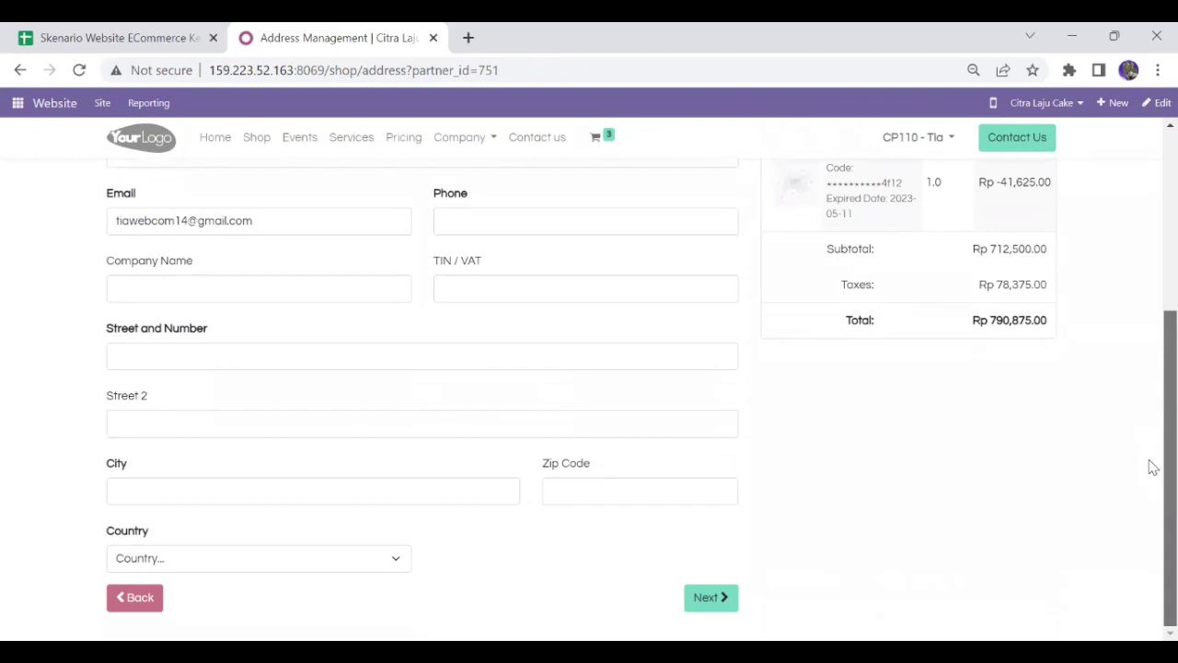
click(193, 281)
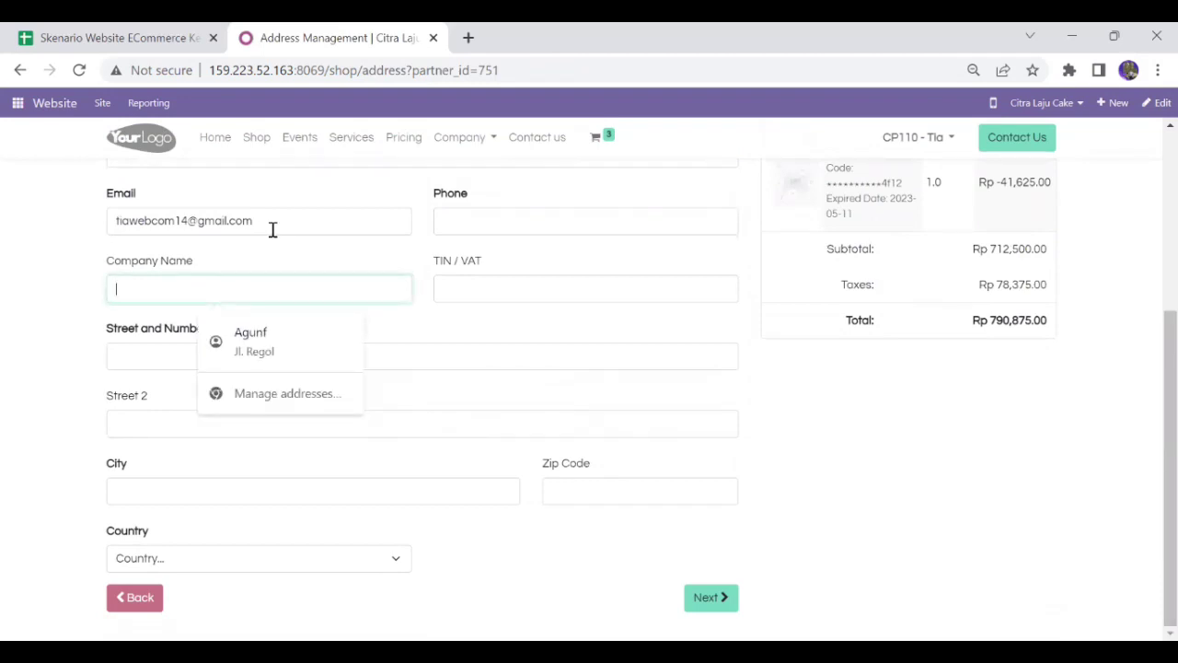
drag(250, 220, 117, 222)
key(ctrl+c)
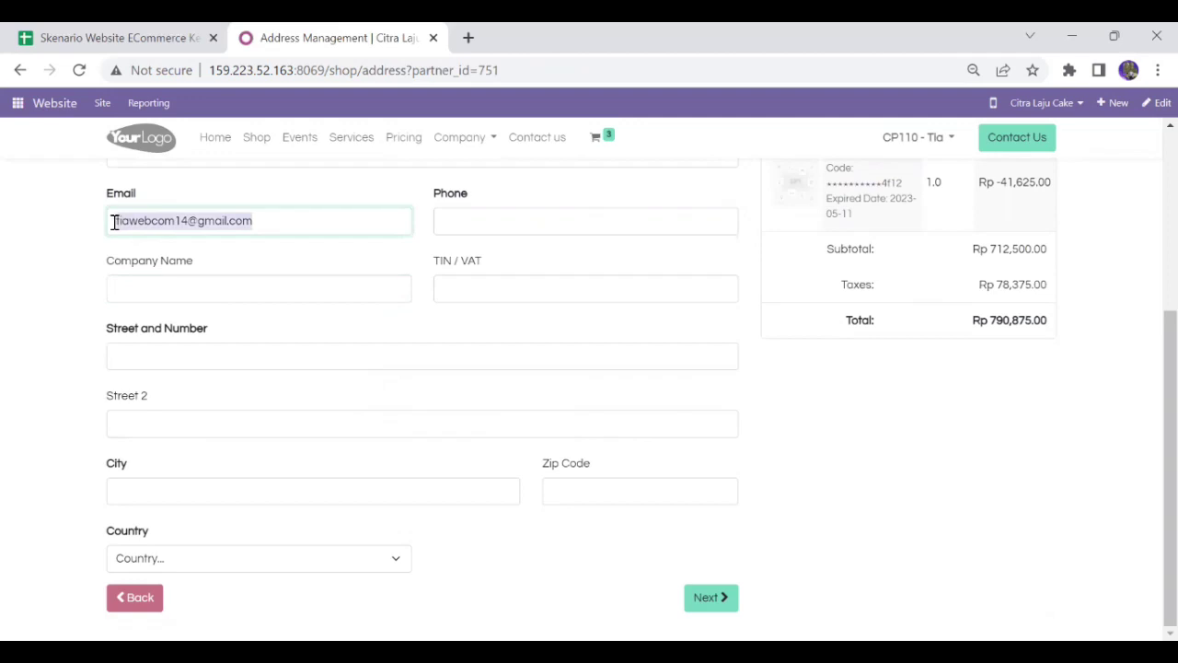
click(144, 291)
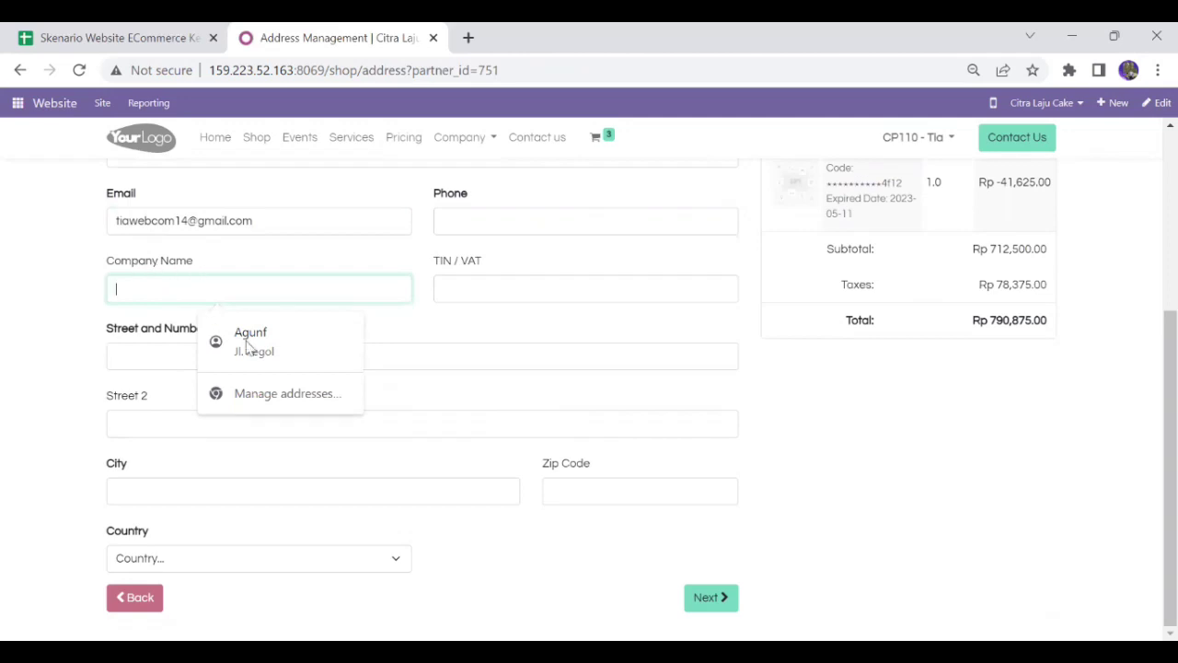
text(t)
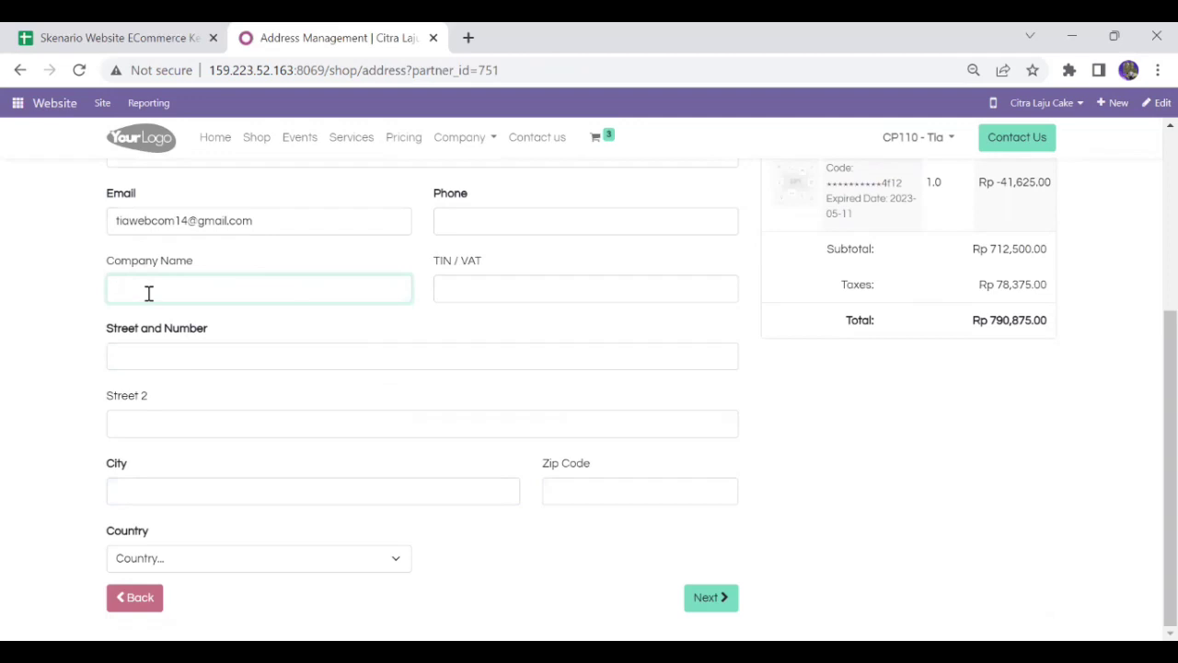
click(175, 354)
click(267, 405)
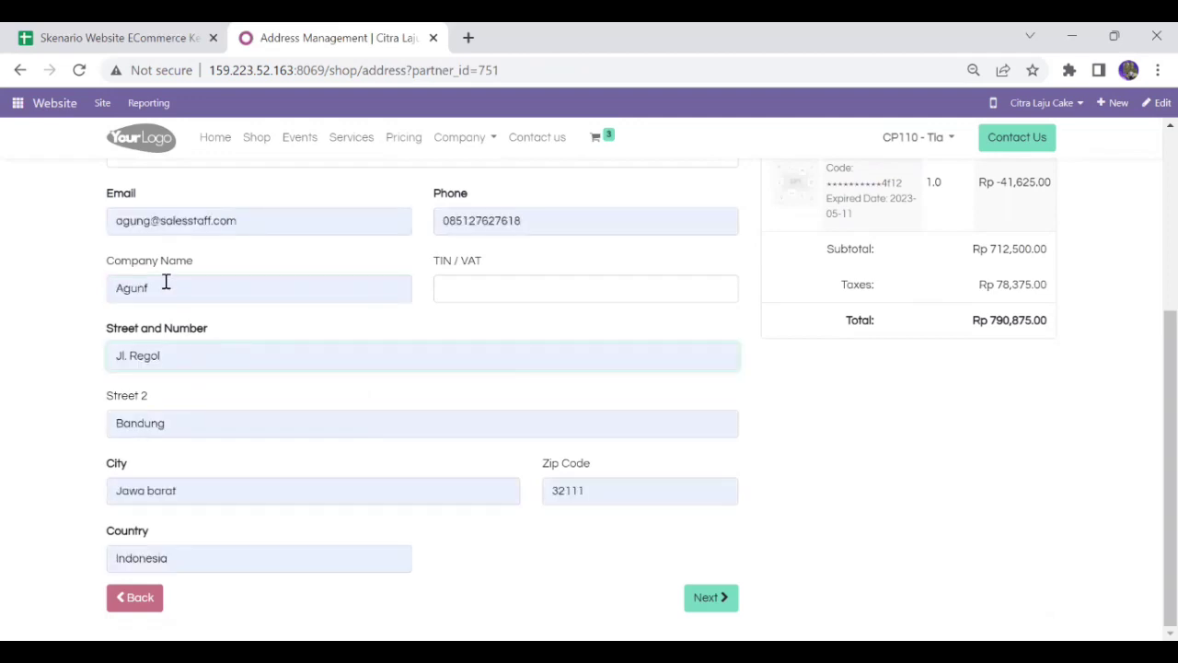
triple_click(166, 287)
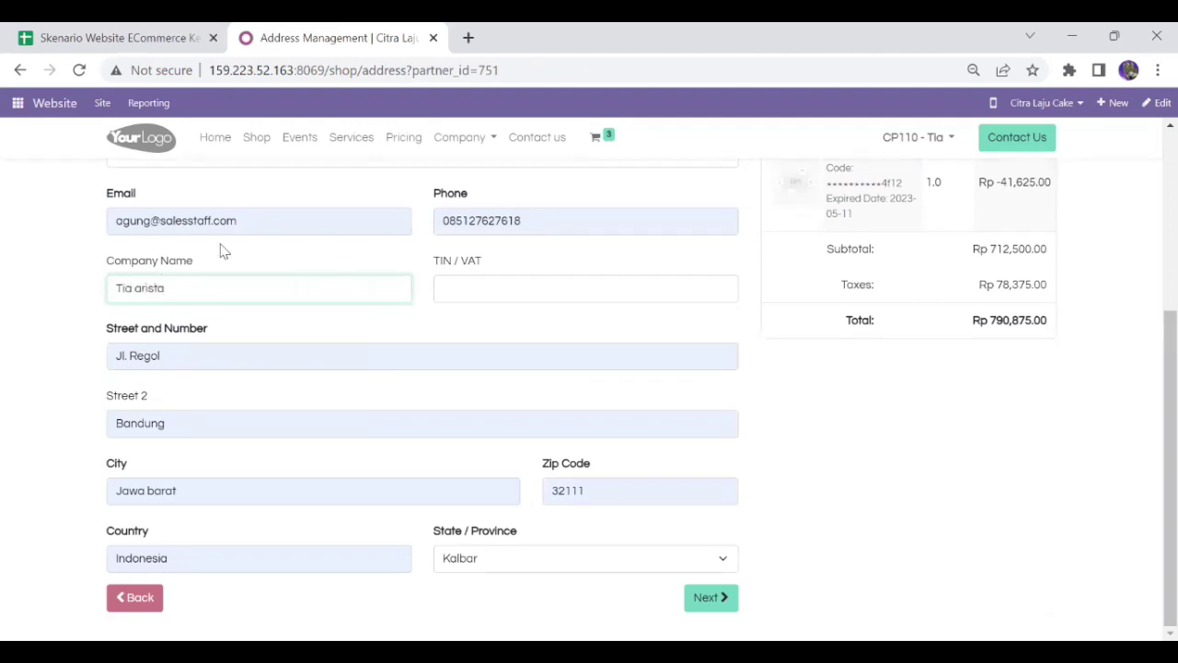
triple_click(115, 225)
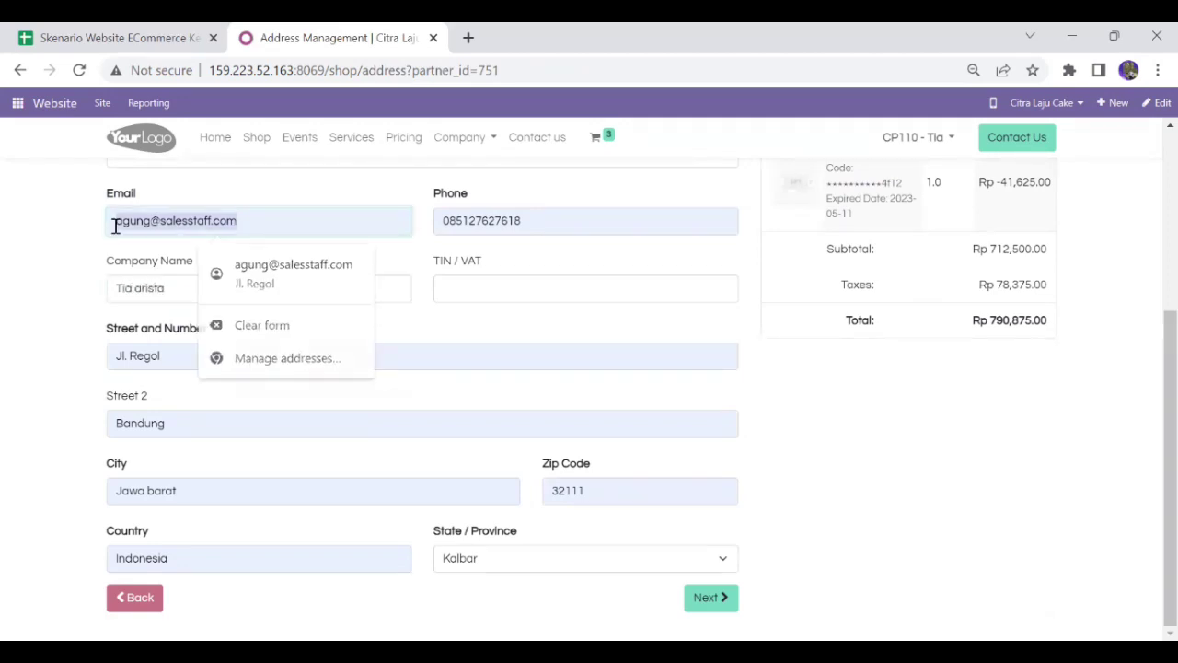
key(BackSpace)
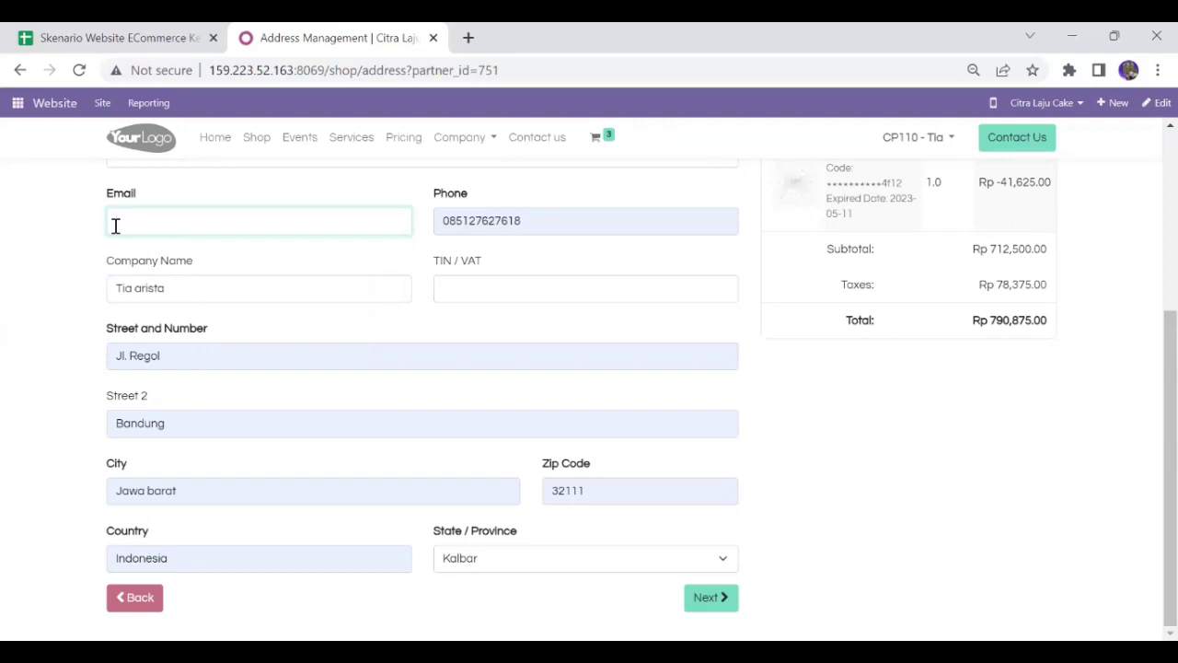
key(ctrl+v)
click(521, 225)
drag(520, 224, 442, 225)
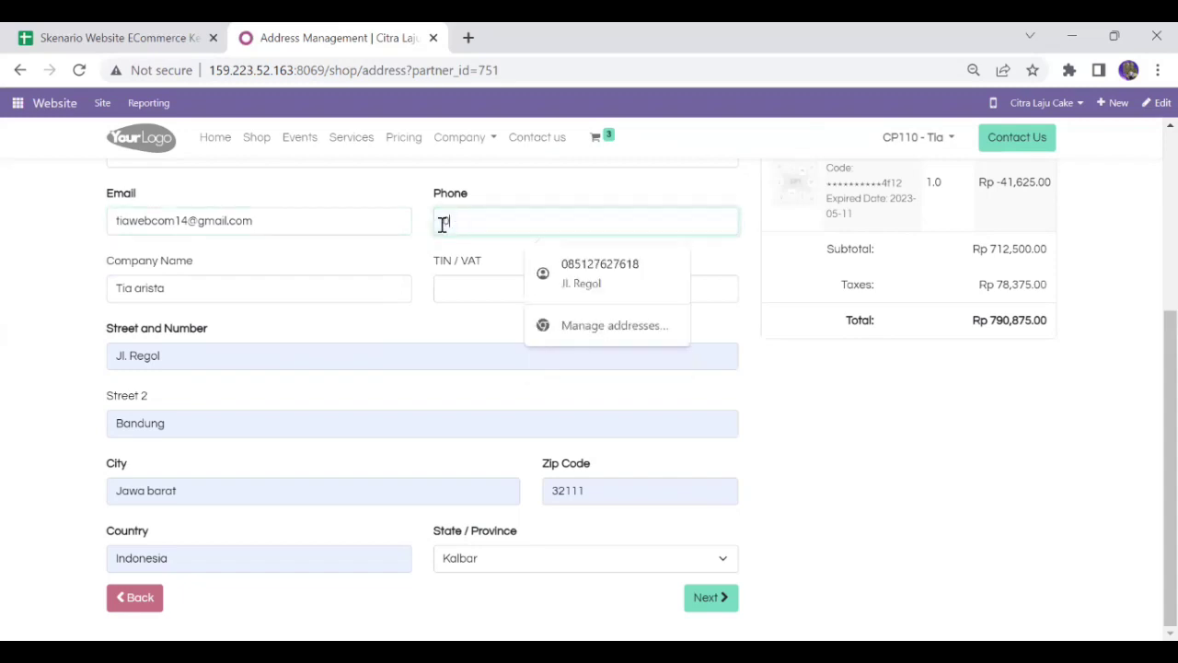
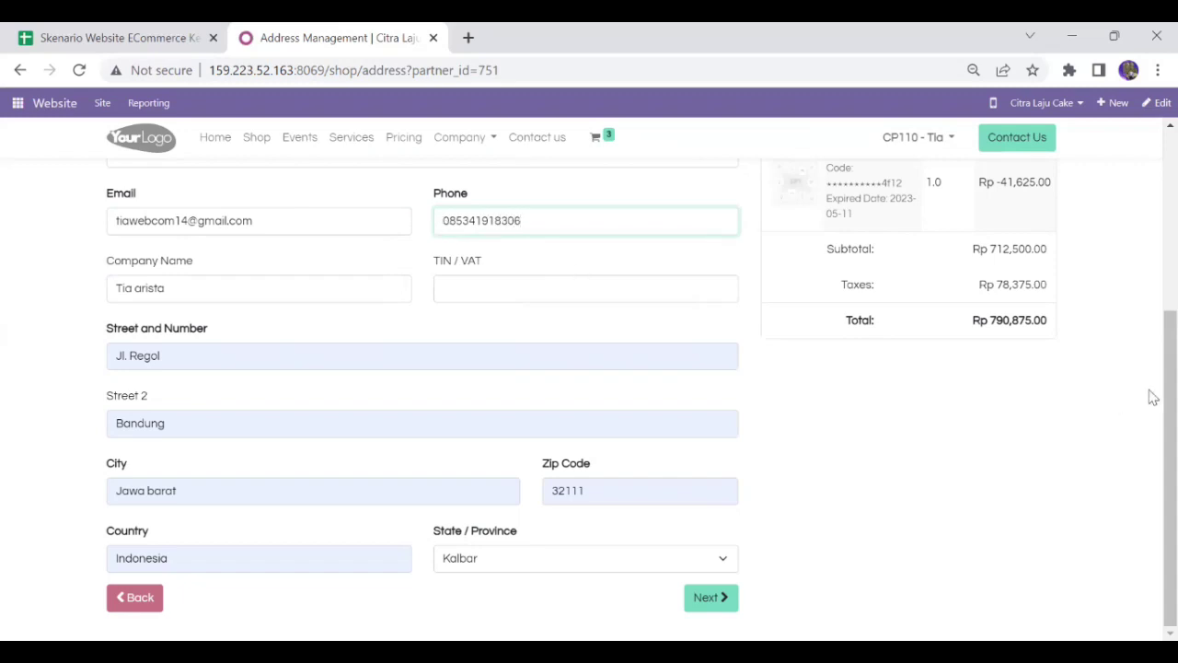
Set the state/province to Jawa Barat and save the address
scroll(1152, 326, up, 1)
scroll(1150, 304, up, 3)
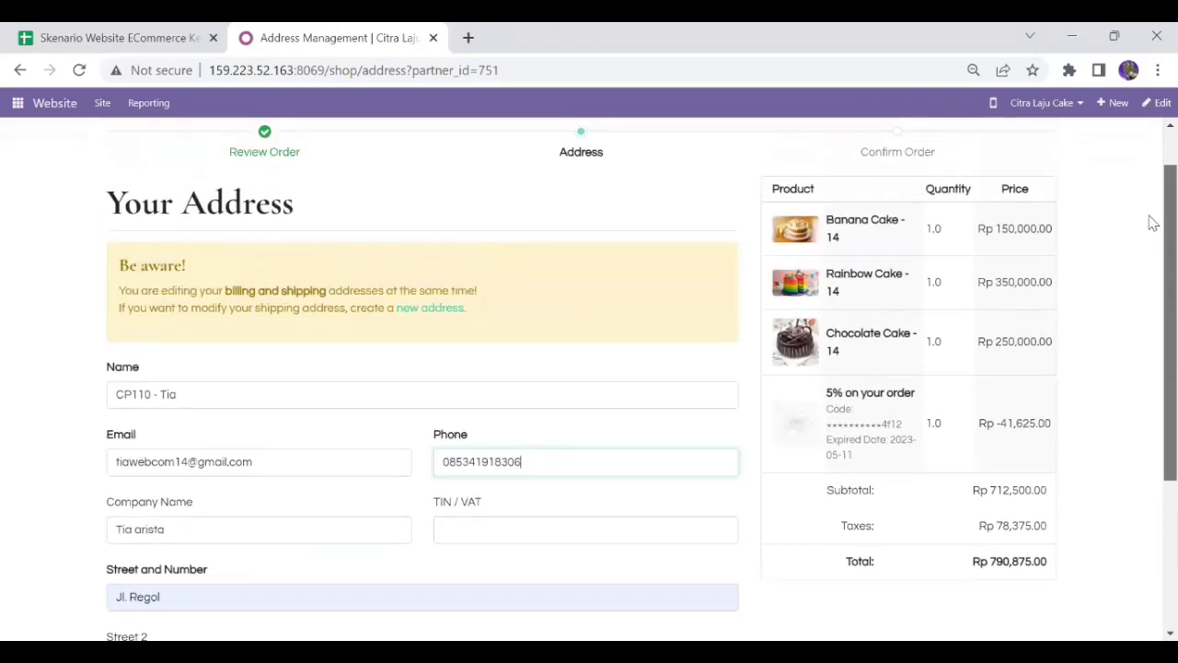
scroll(1151, 304, down, 3)
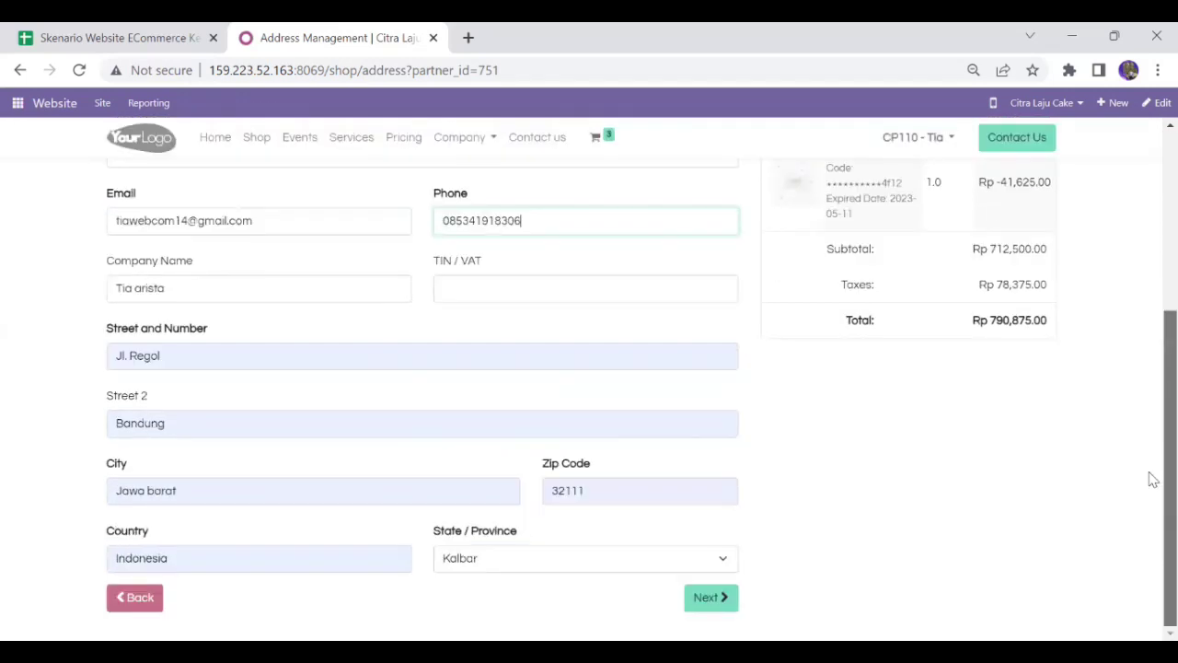
click(455, 558)
click(567, 388)
click(543, 558)
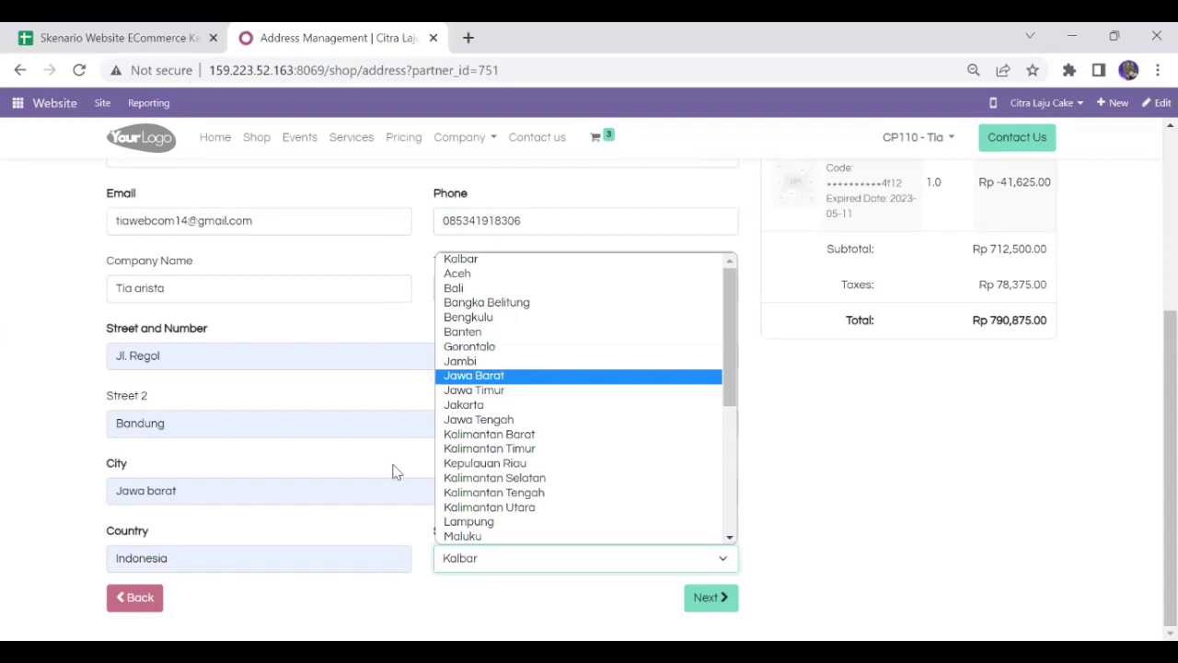
click(509, 375)
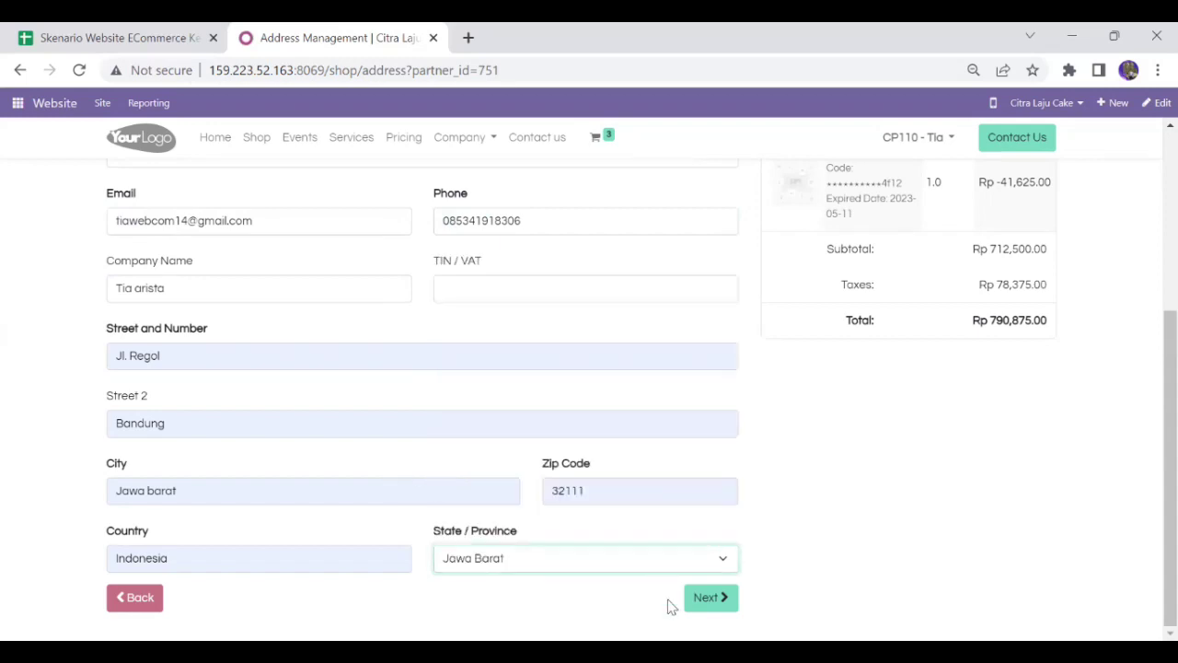
click(707, 598)
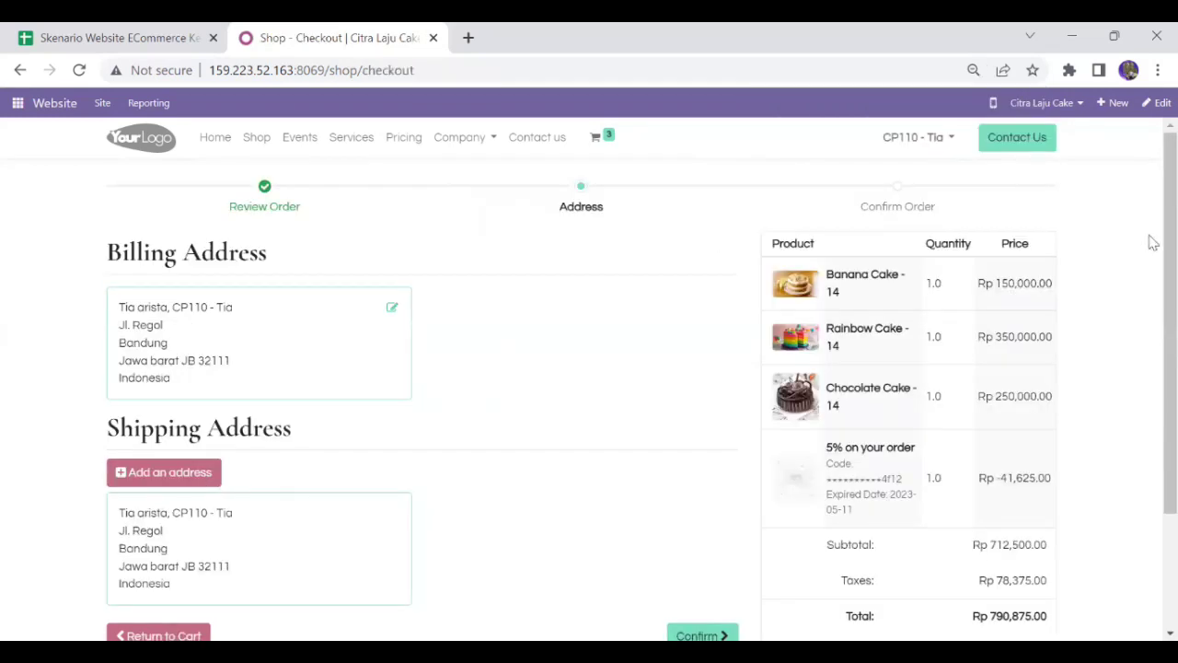
Review the billing and shipping addresses and confirm them to reach the payment providers
scroll(1150, 266, down, 3)
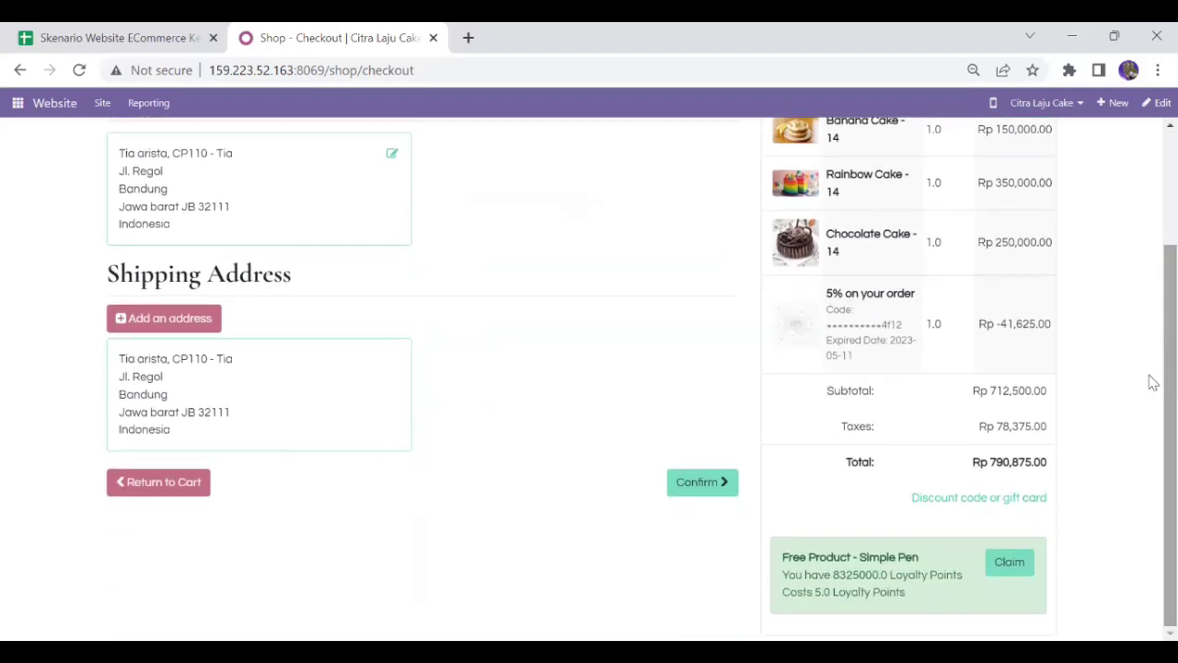
scroll(1150, 340, up, 2)
scroll(1150, 237, up, 1)
scroll(1150, 321, down, 3)
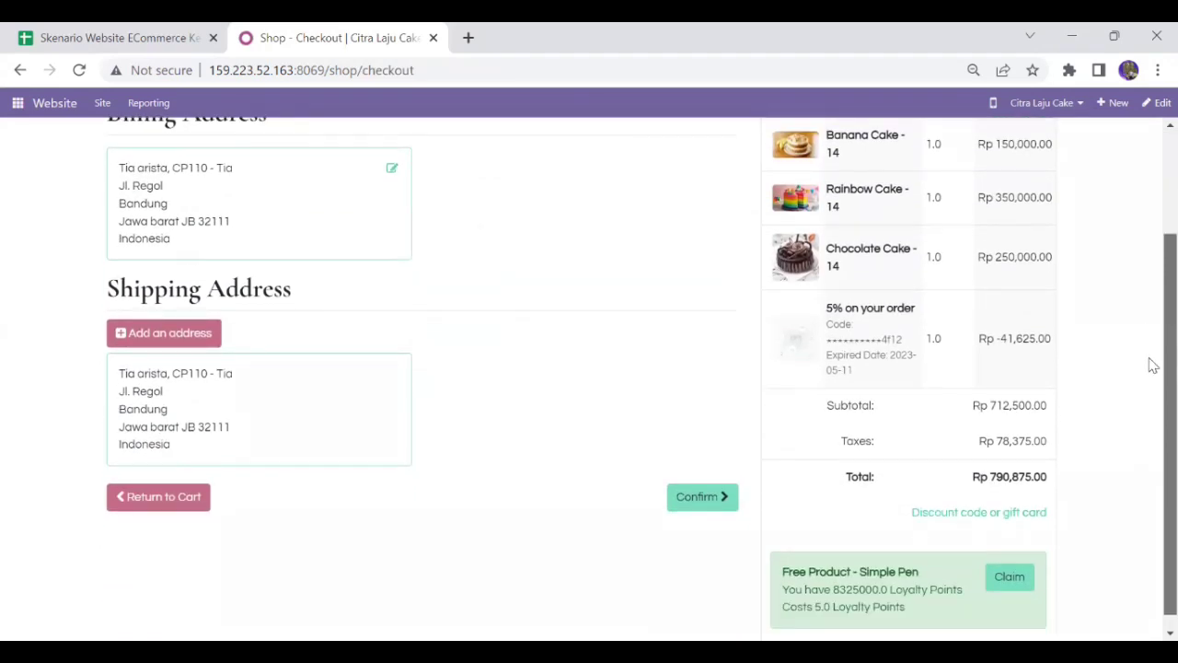
scroll(1152, 365, up, 1)
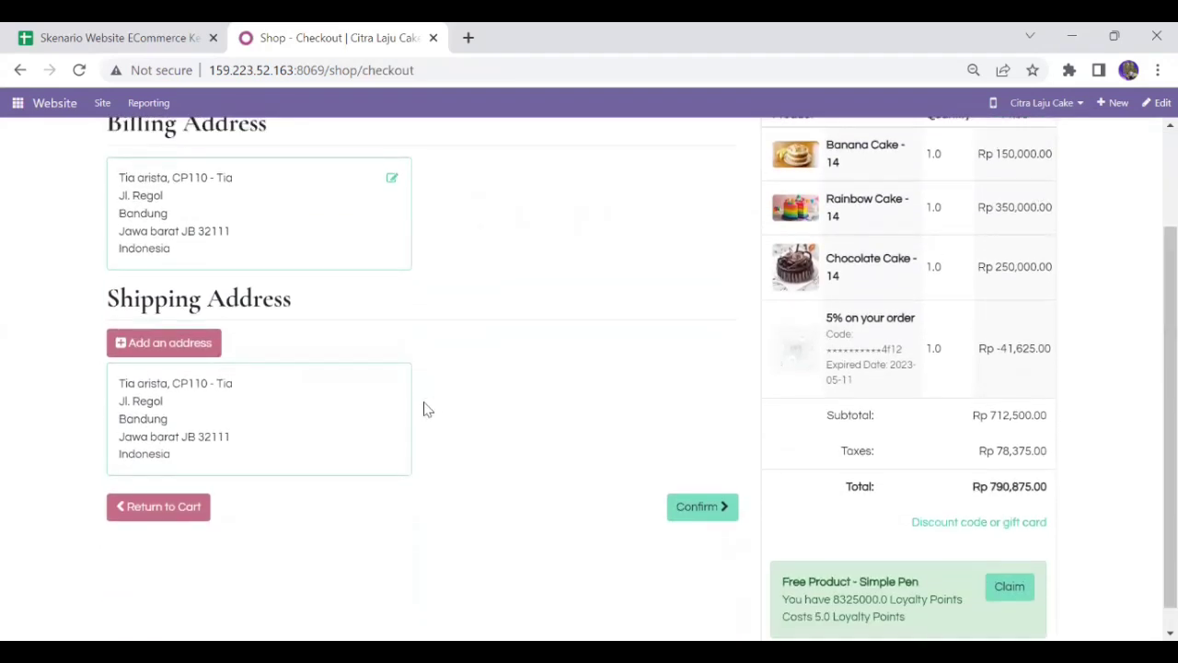
click(679, 509)
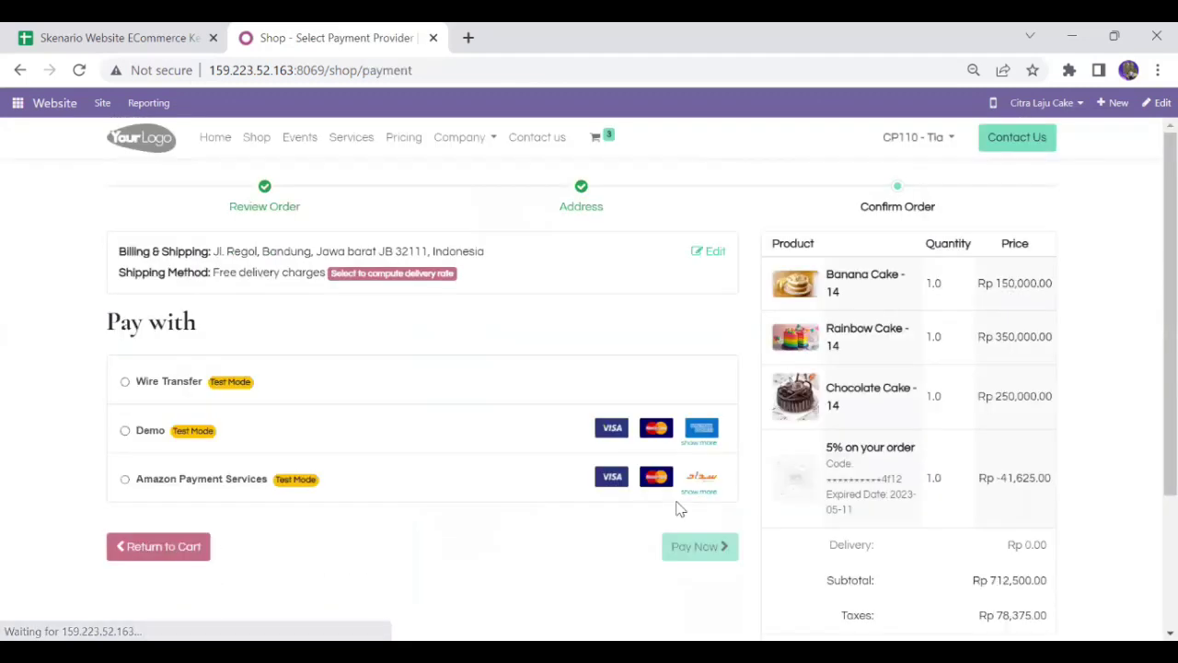
click(126, 431)
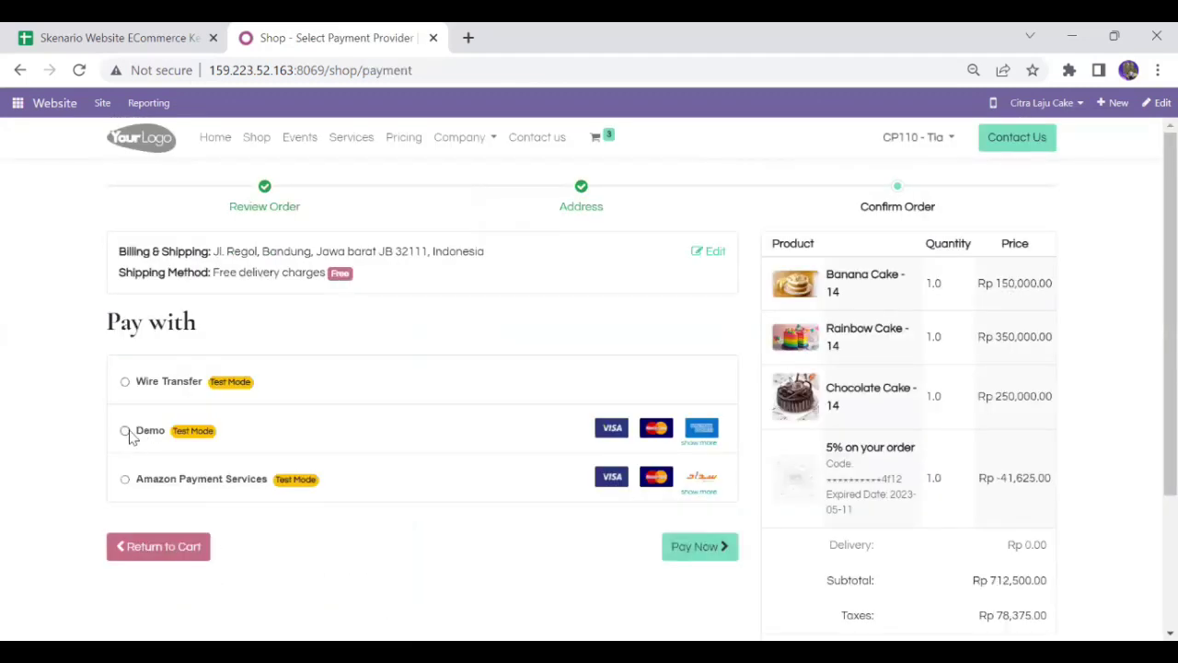
Choose the Demo provider with Pending payment status and start entering a test card
click(130, 434)
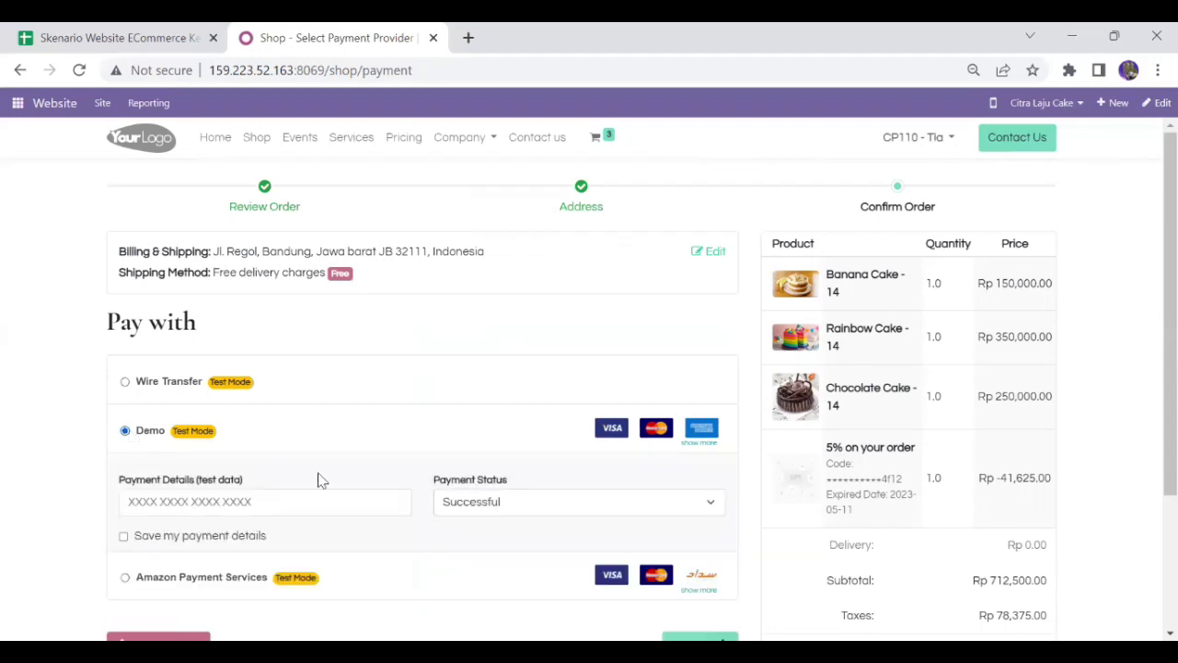
click(480, 501)
click(478, 537)
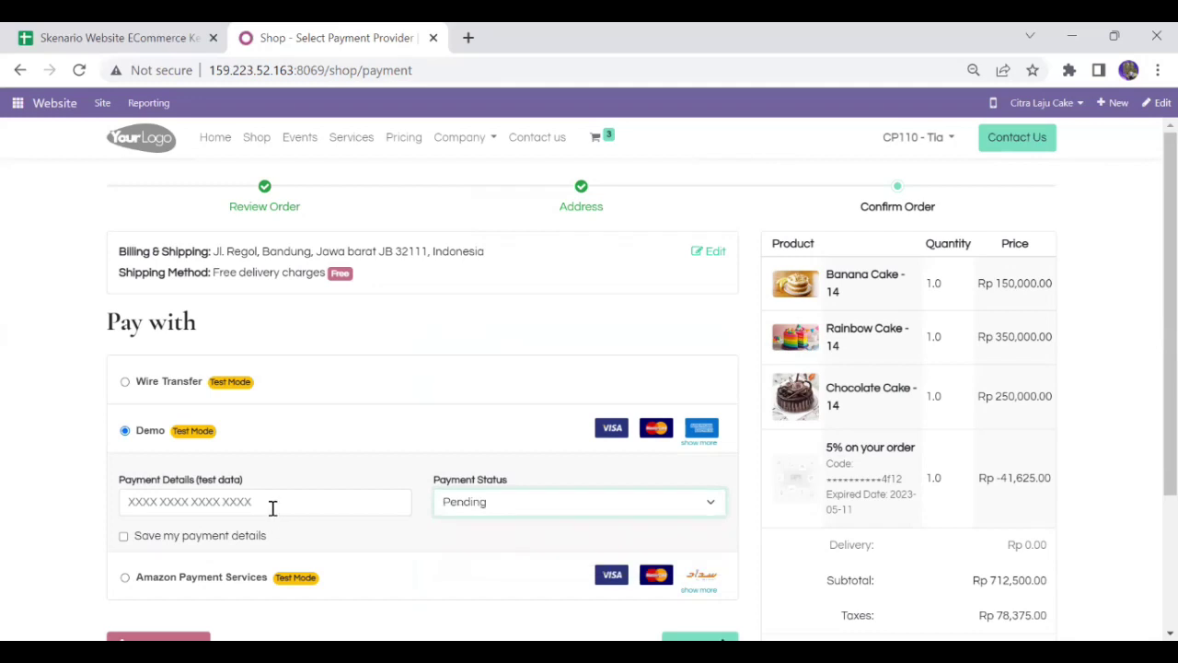
click(273, 508)
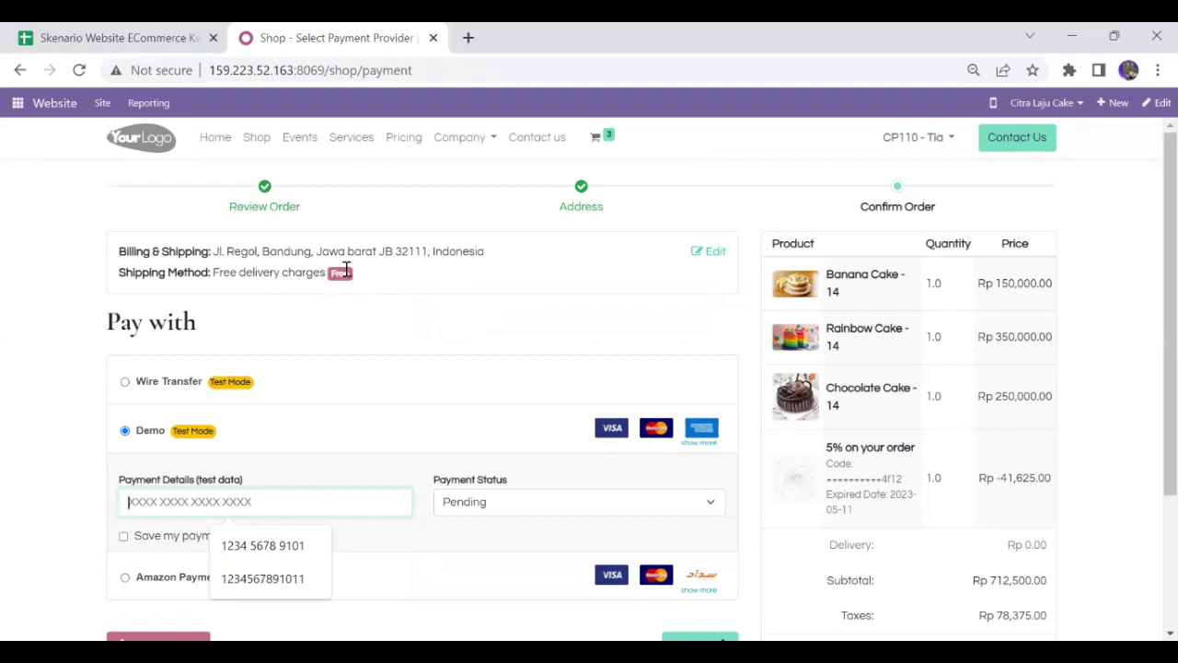
Go back to edit the billing and shipping addresses
click(328, 286)
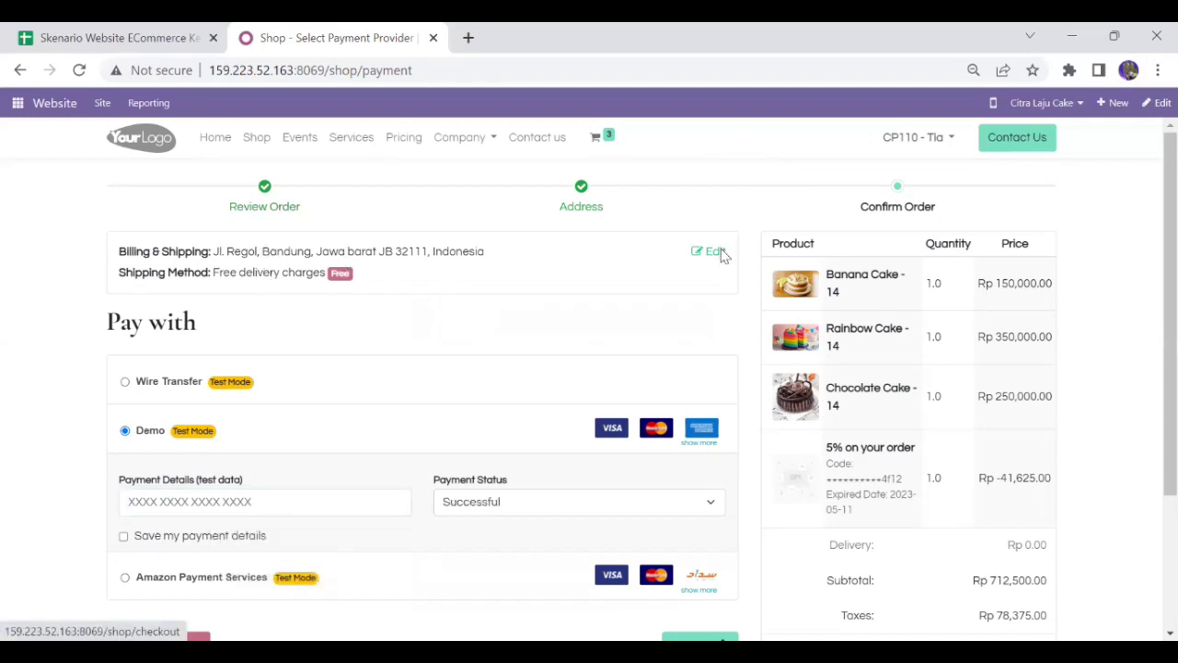
click(715, 252)
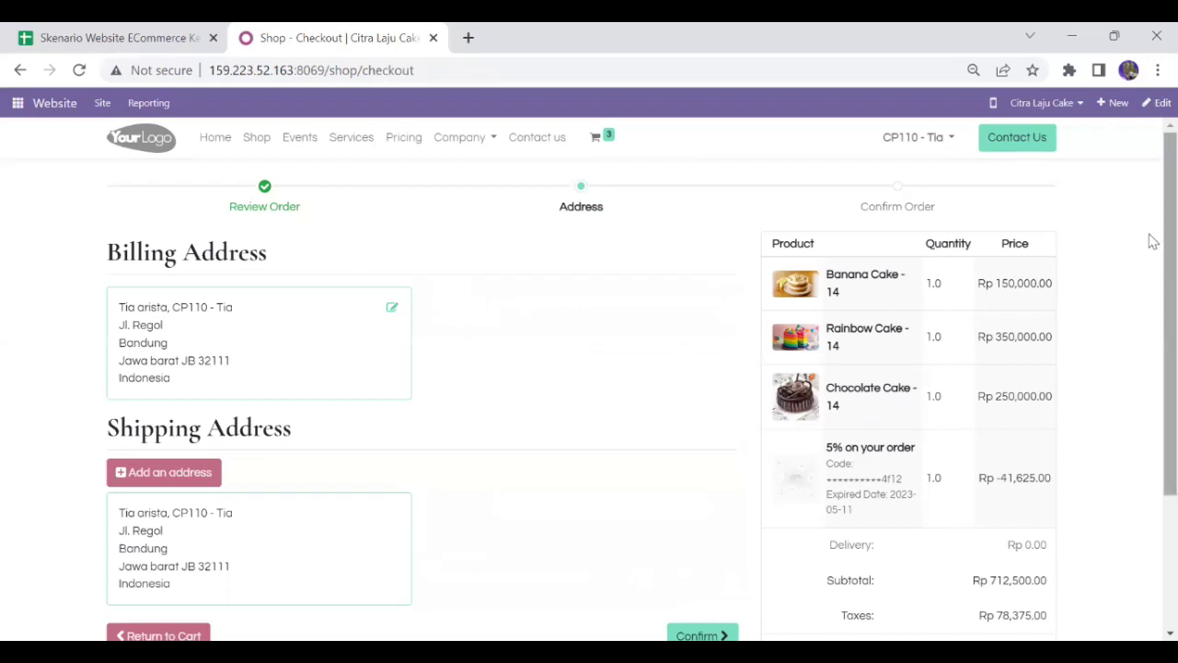
scroll(1149, 276, down, 2)
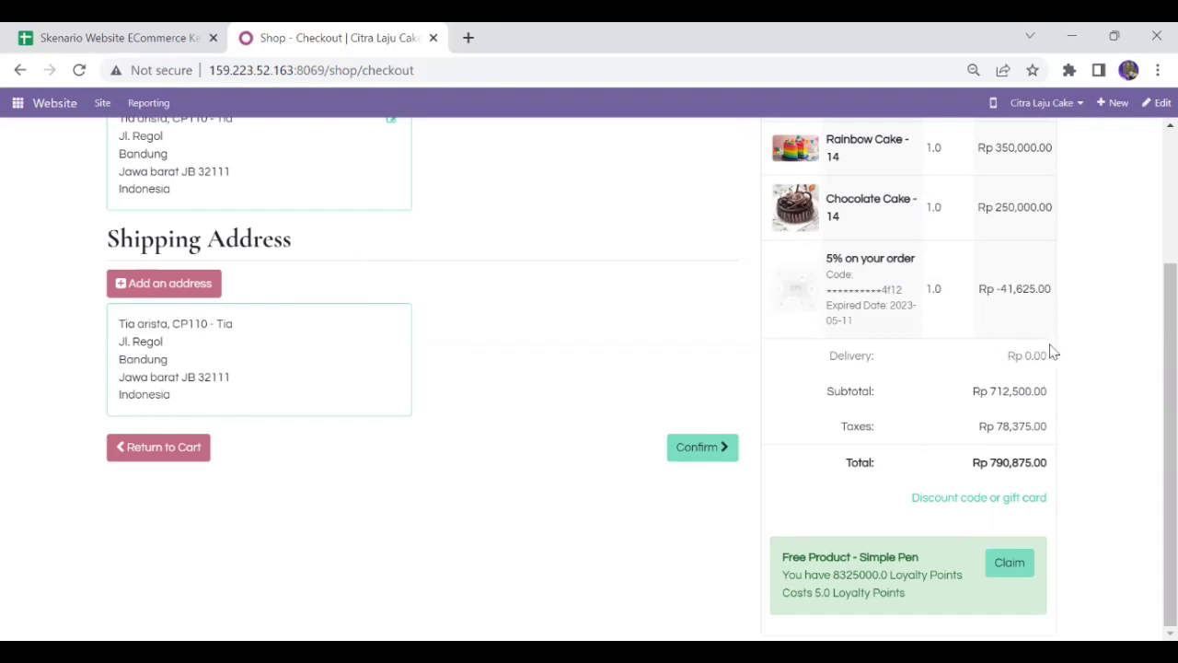
Pay via Demo with Pending status, the suggested test card, and saved payment details
click(682, 449)
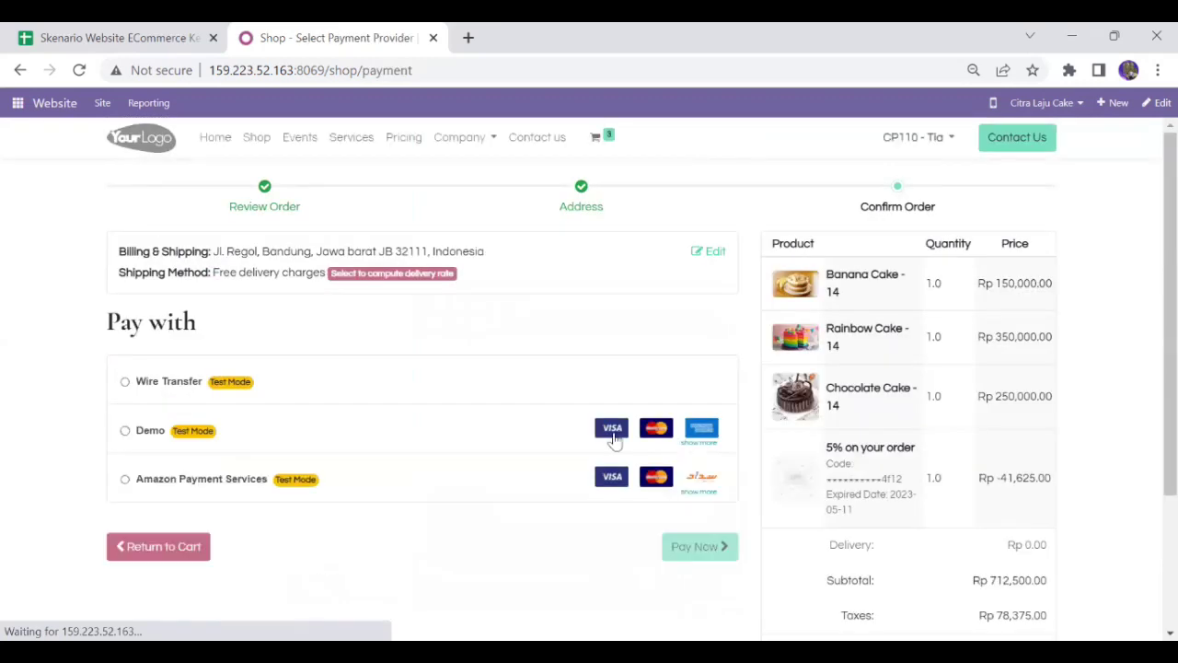
click(158, 435)
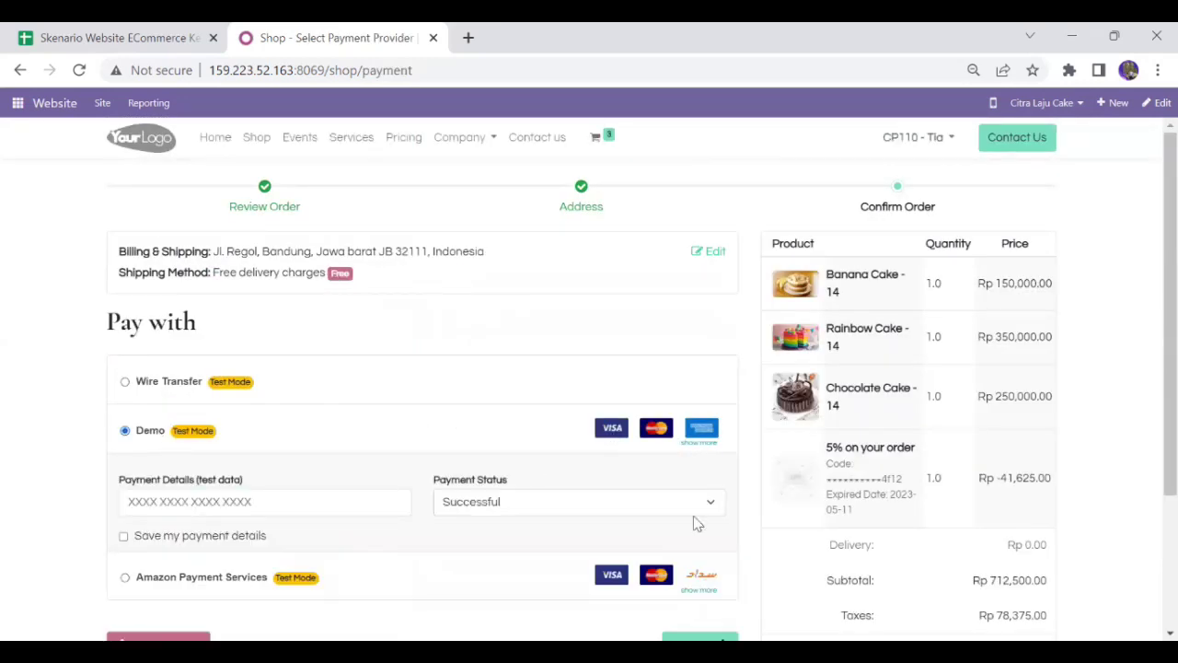
click(532, 508)
click(491, 539)
click(204, 500)
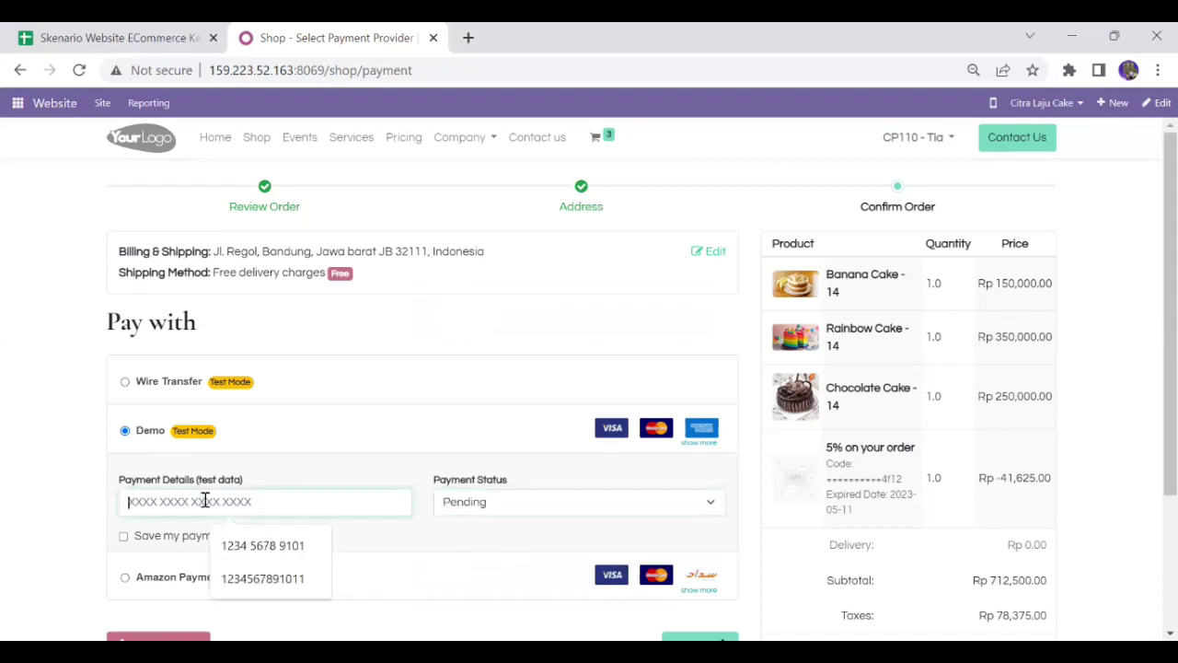
click(276, 546)
click(212, 541)
scroll(1149, 415, down, 2)
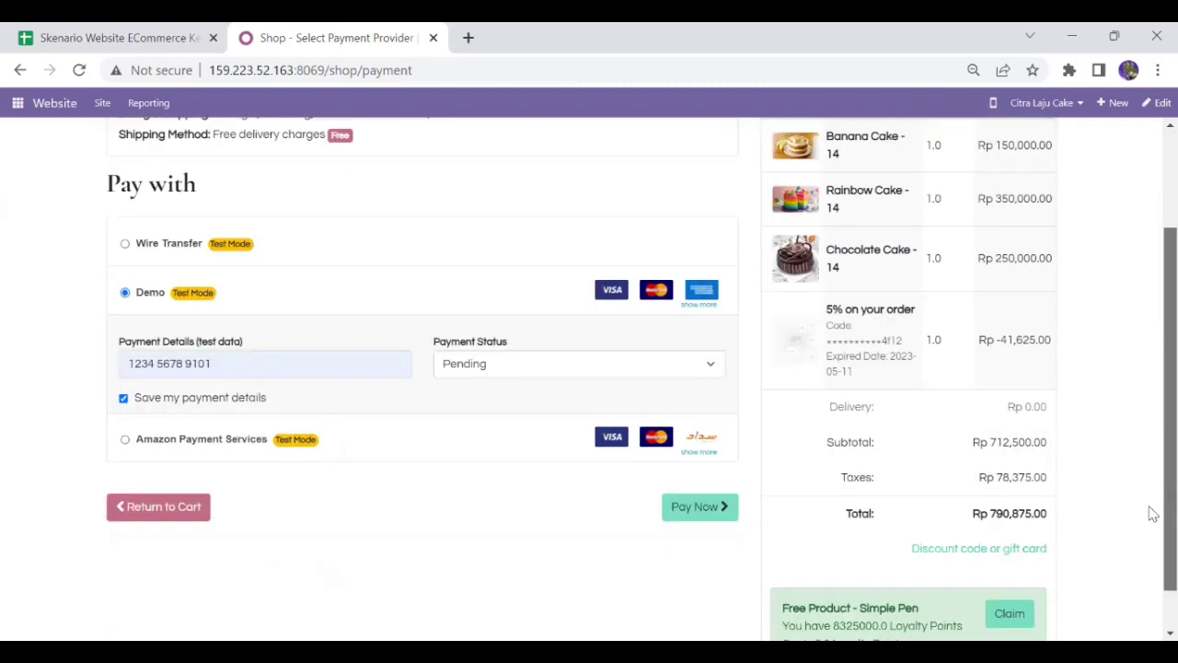
click(695, 512)
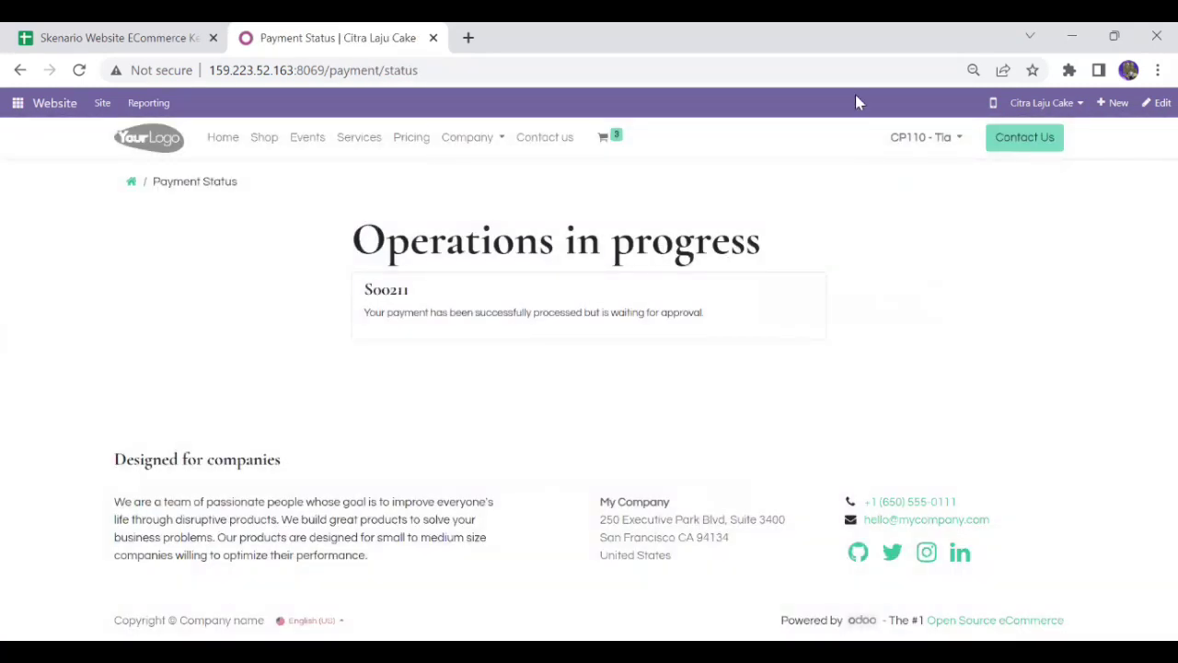
Open My Account from the customer's user menu
click(913, 144)
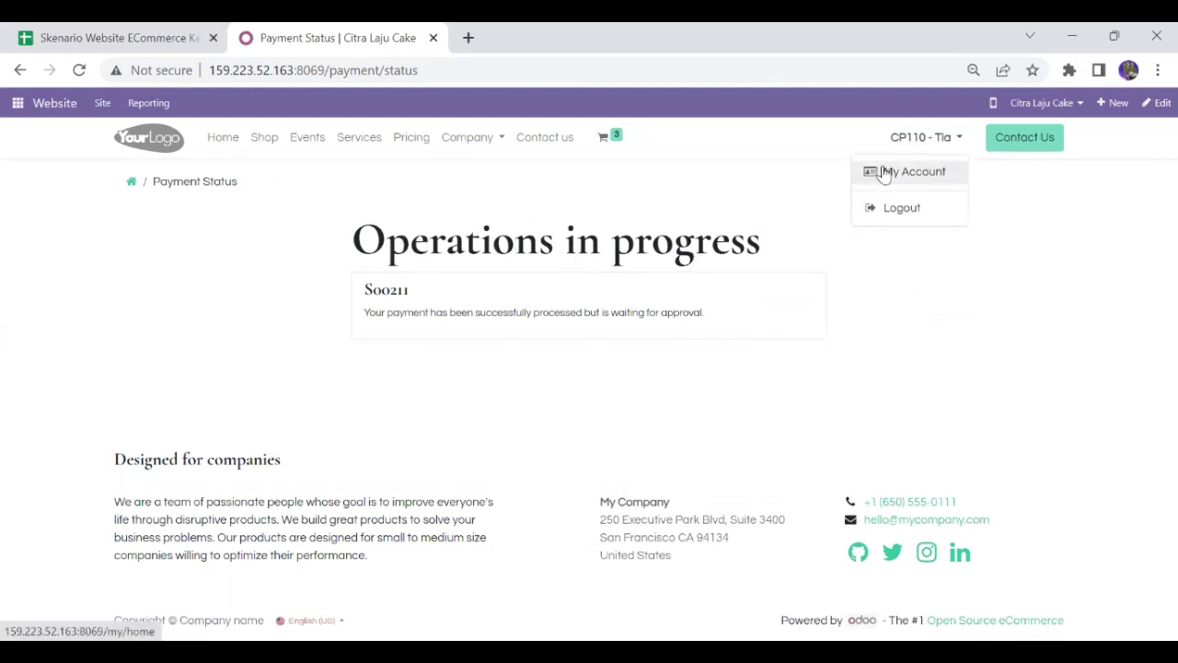
click(884, 174)
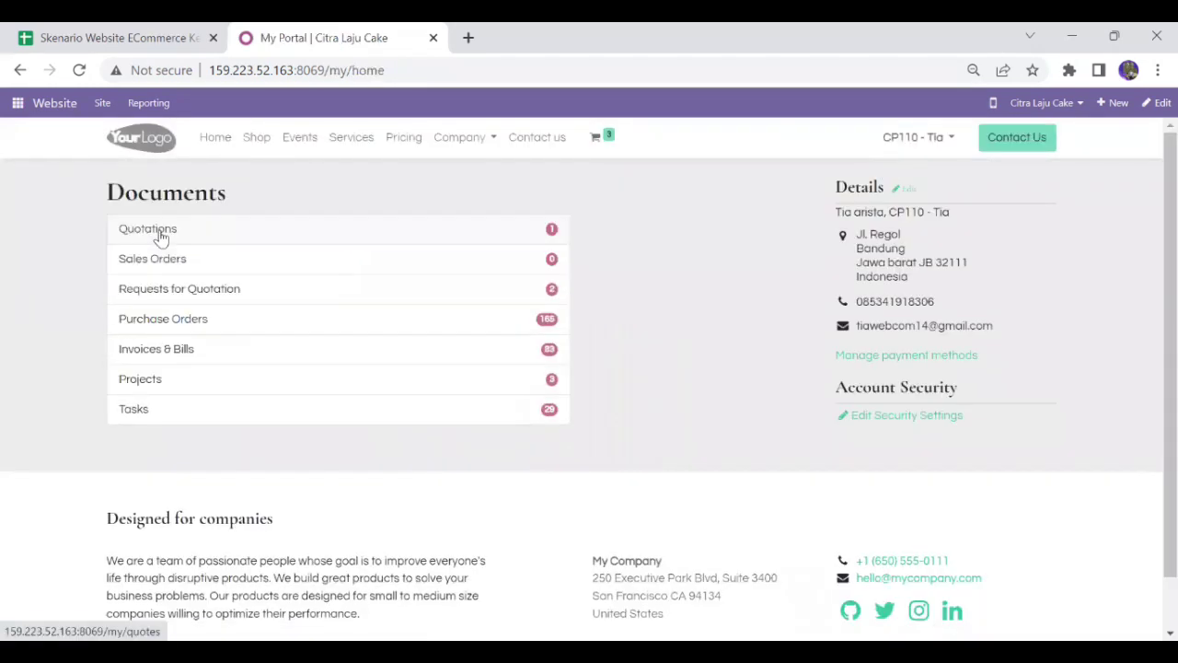
Open quotation S00211 and review its three cakes, 5% discount and Rp 790,875.00 total
click(159, 231)
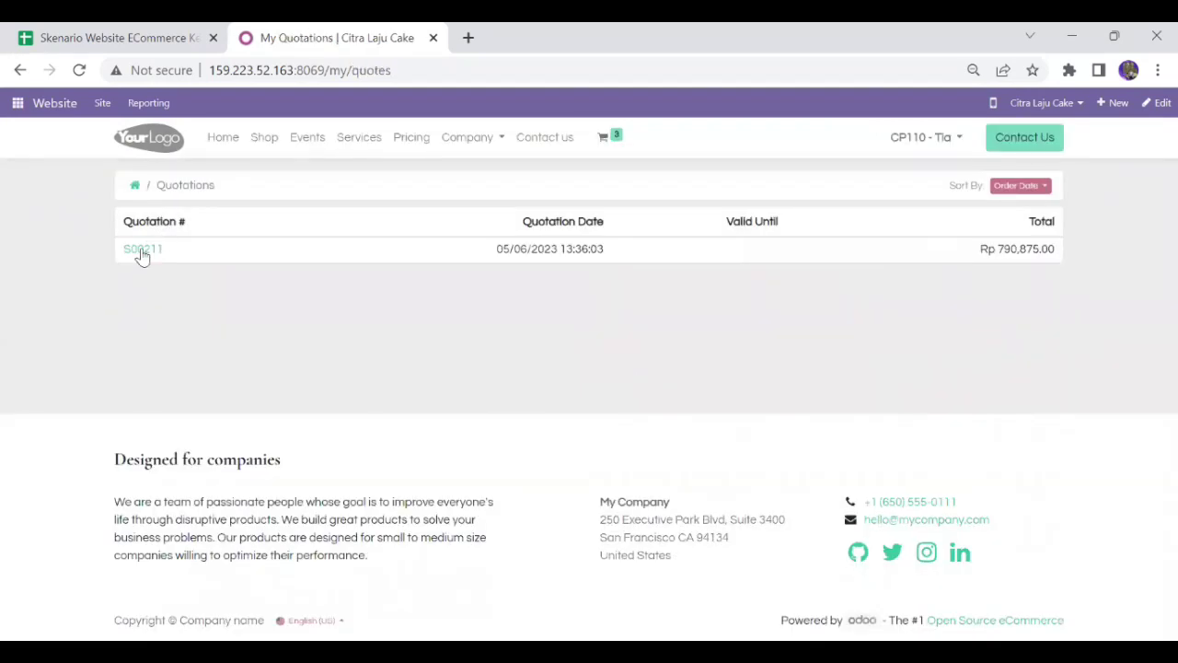
click(142, 250)
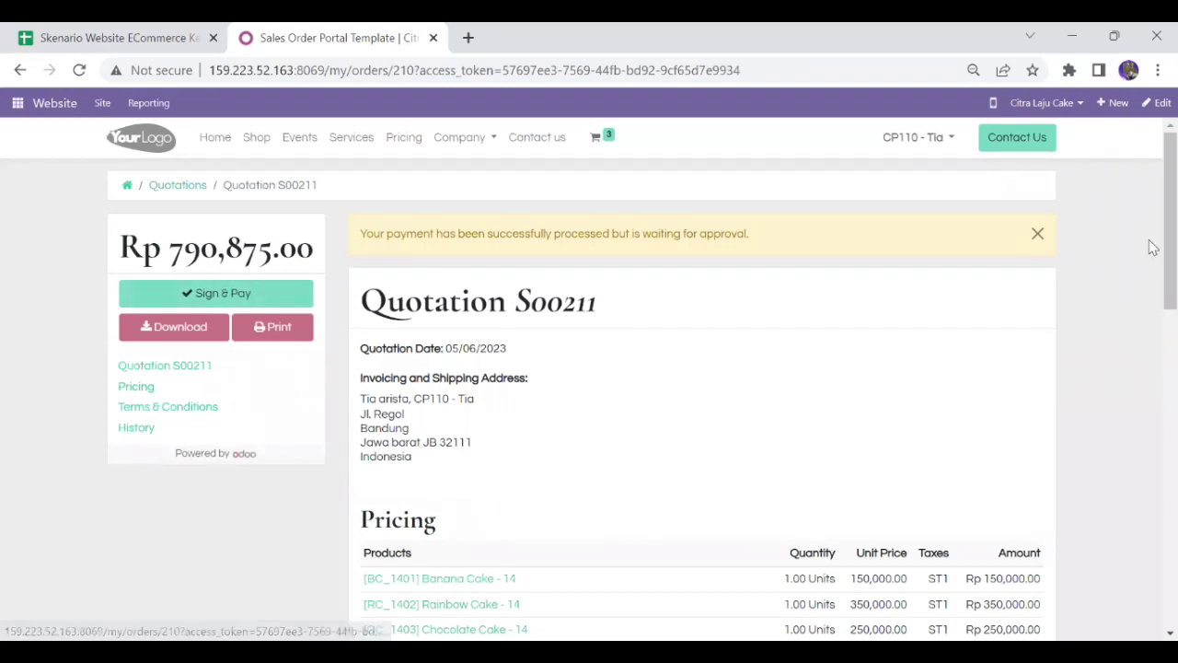
scroll(1150, 276, down, 4)
scroll(1150, 350, up, 1)
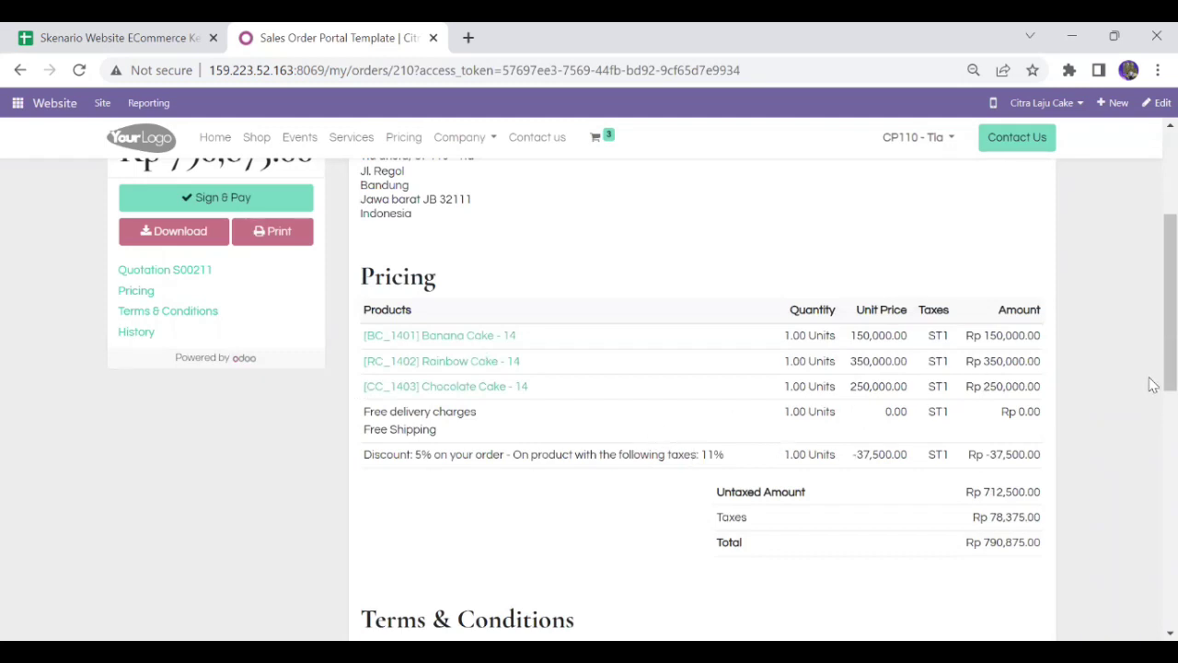
drag(1169, 368, 1151, 304)
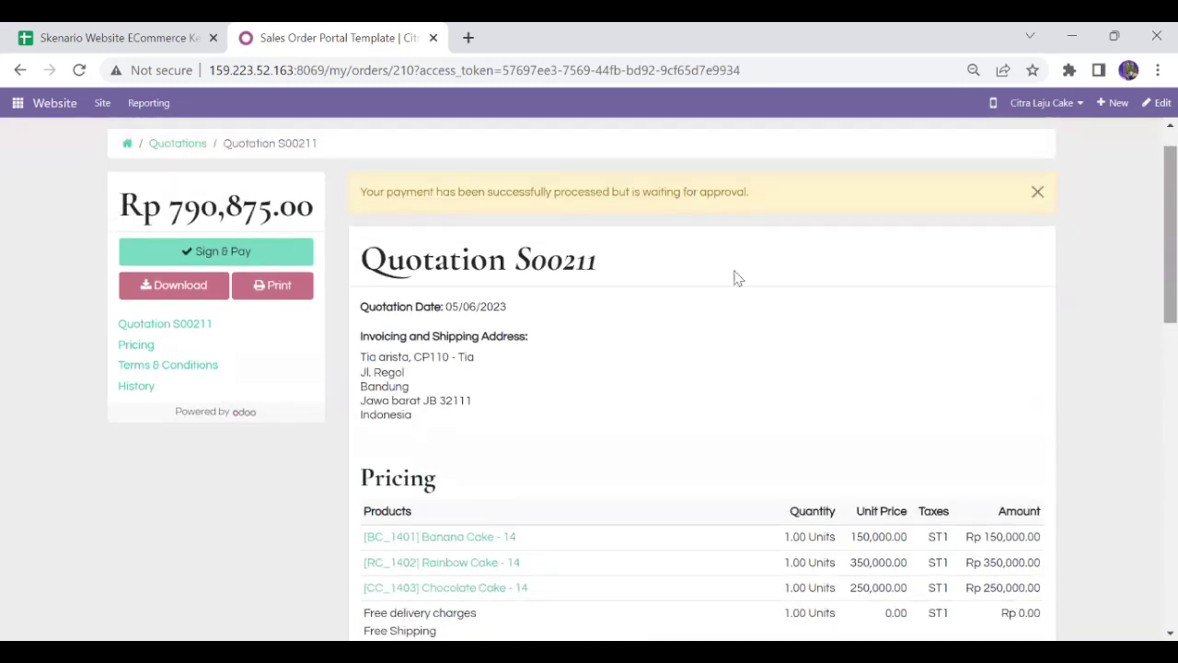
Accept and sign quotation S00211 on the portal with the auto-generated signature
click(265, 252)
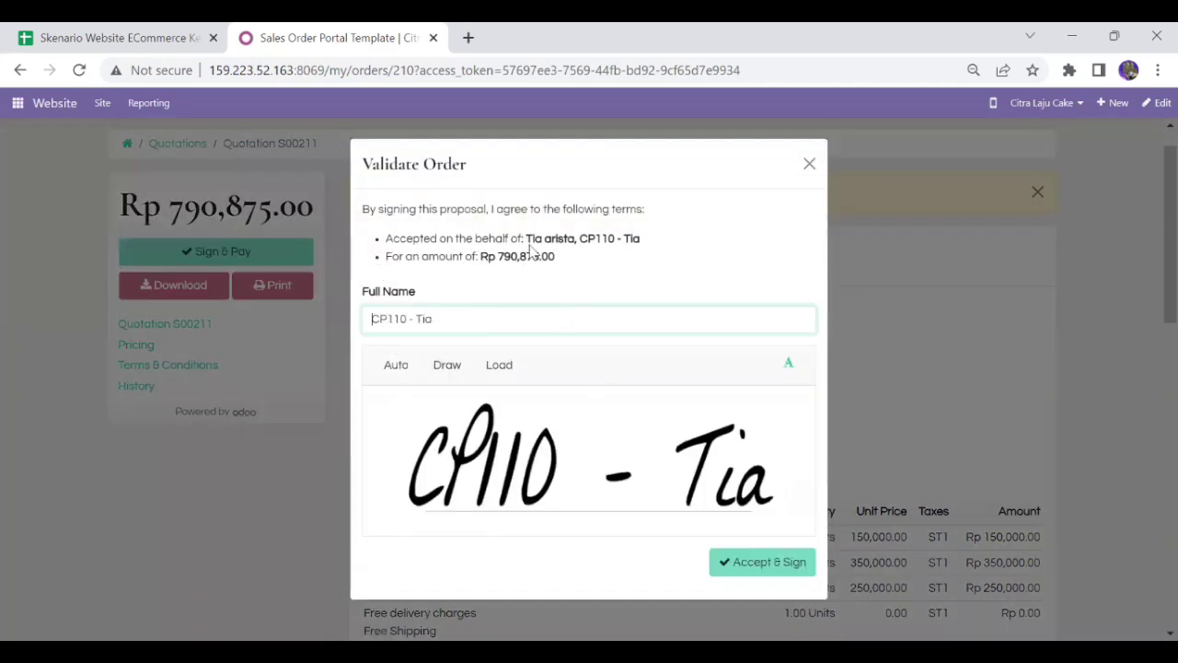
click(590, 522)
click(403, 371)
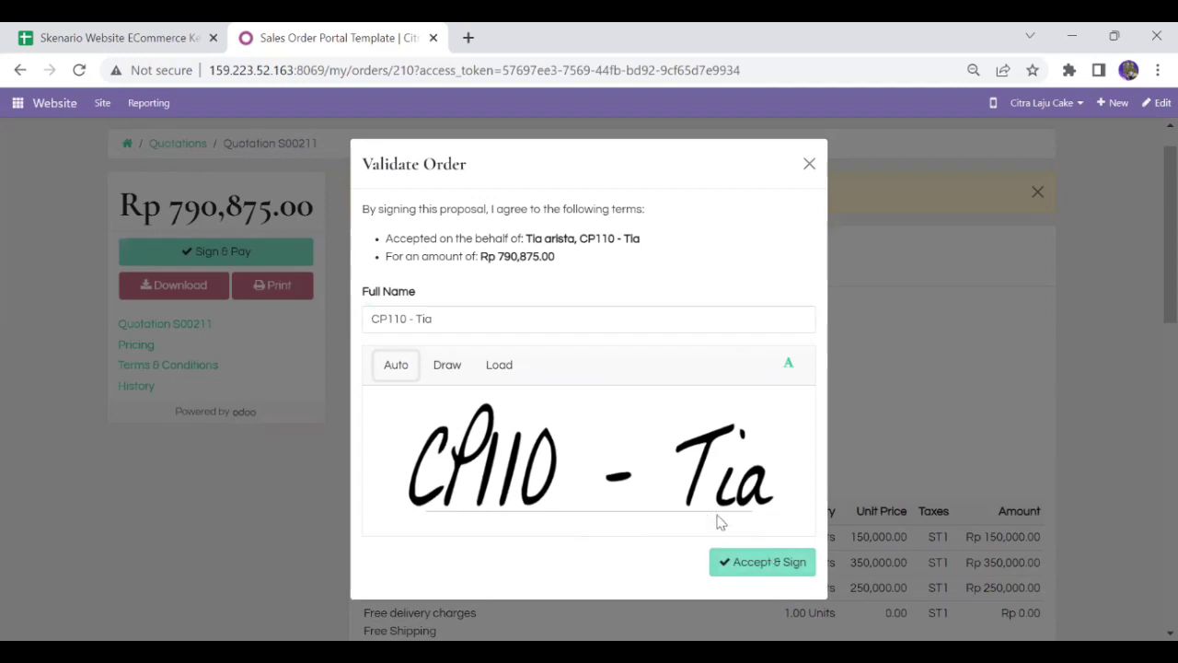
click(755, 564)
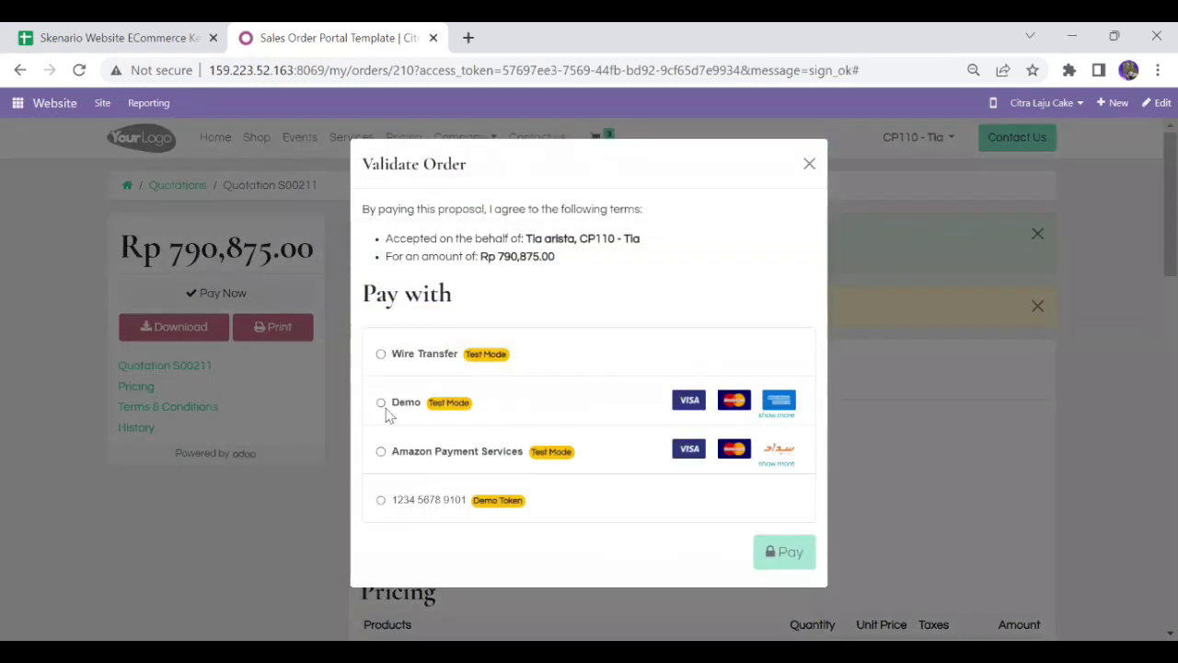
Pay S00211 via the Demo provider with status Pending, using autofilled test card details
click(385, 409)
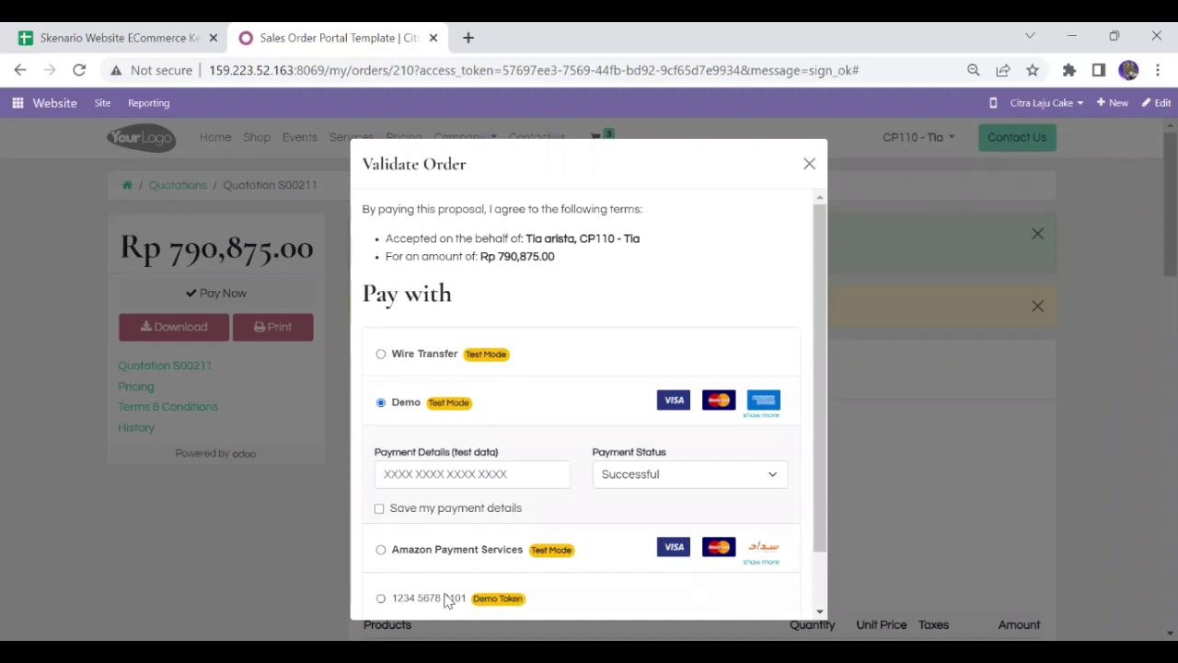
click(639, 486)
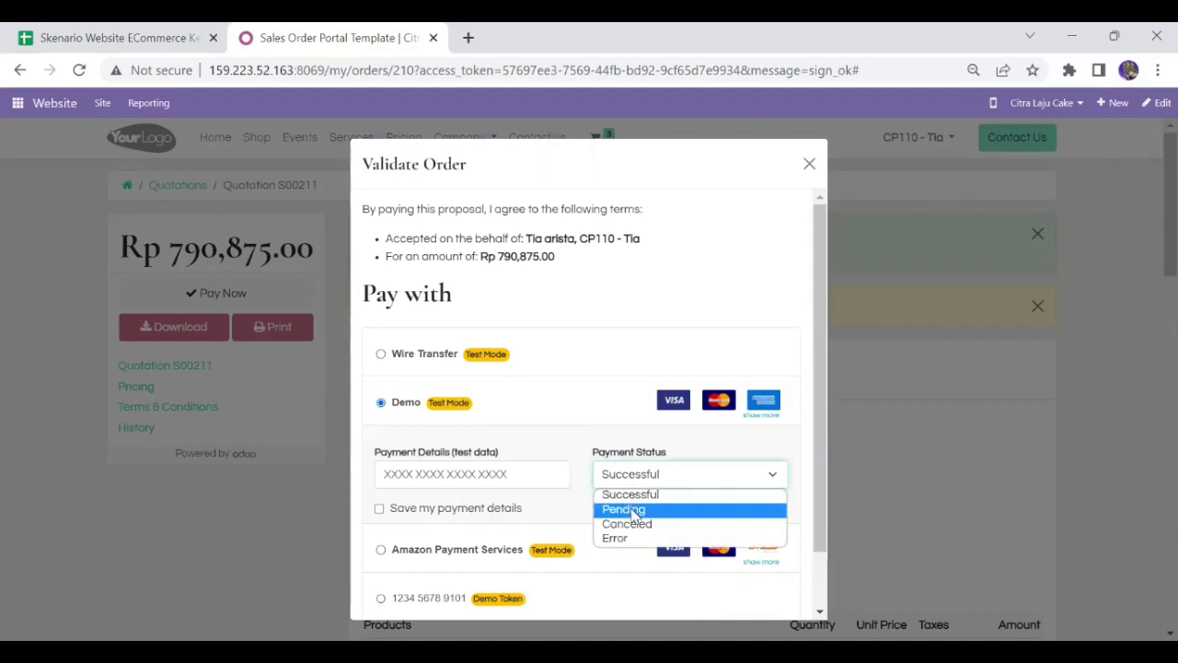
click(634, 512)
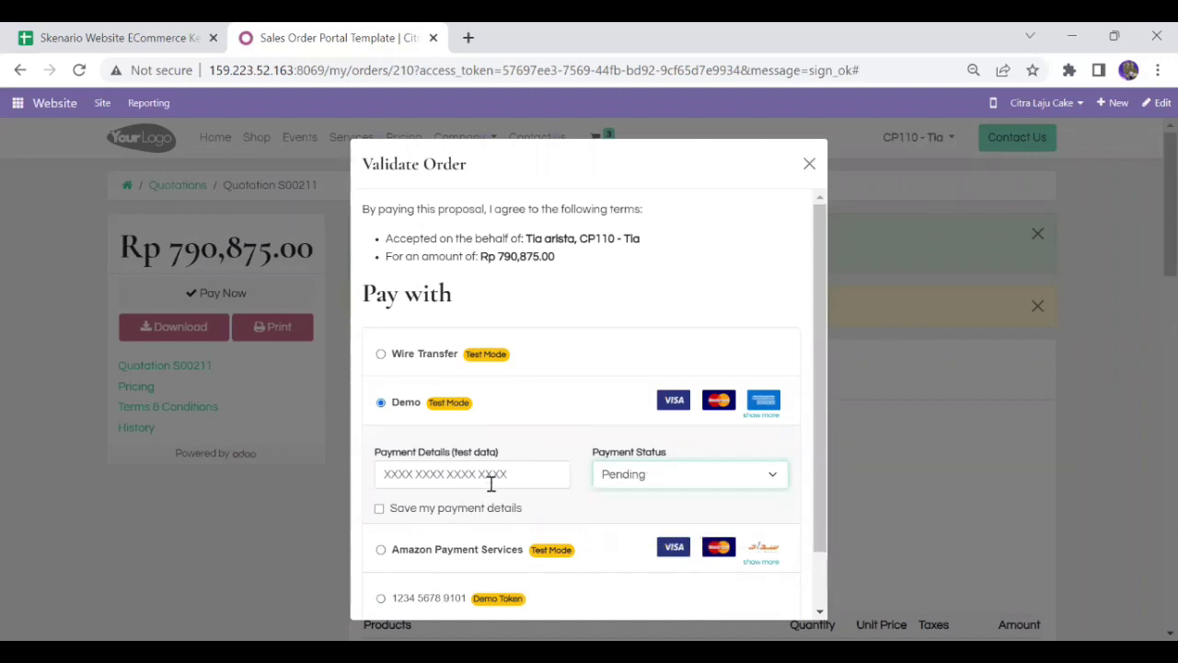
click(491, 484)
click(478, 517)
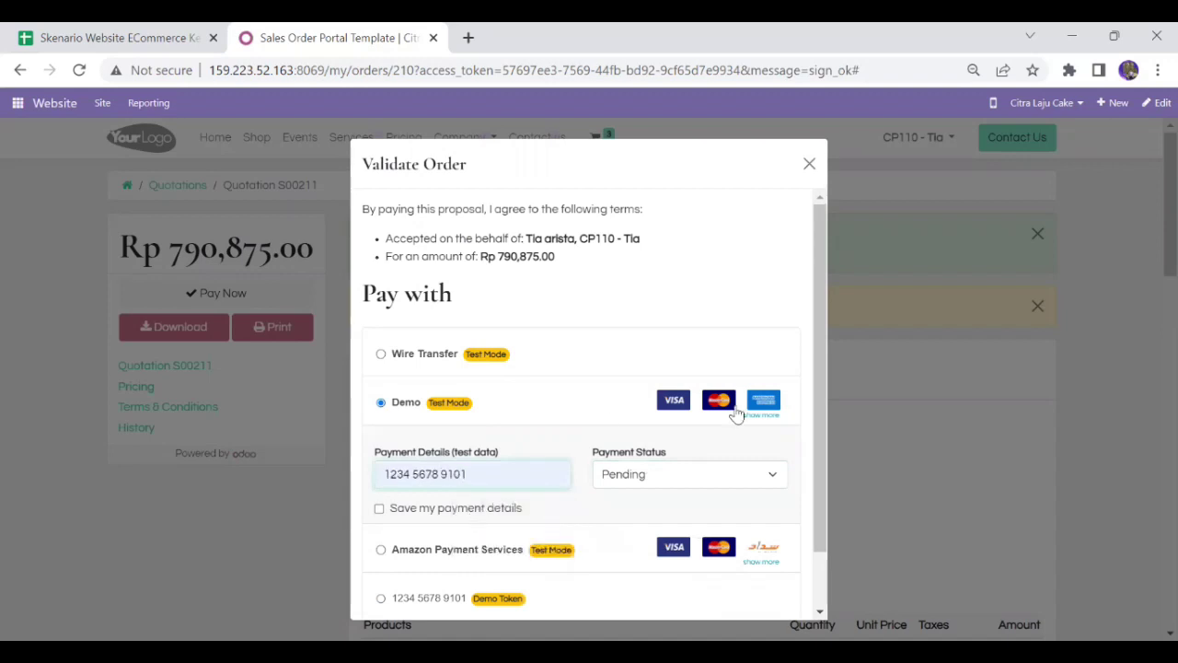
scroll(815, 478, down, 2)
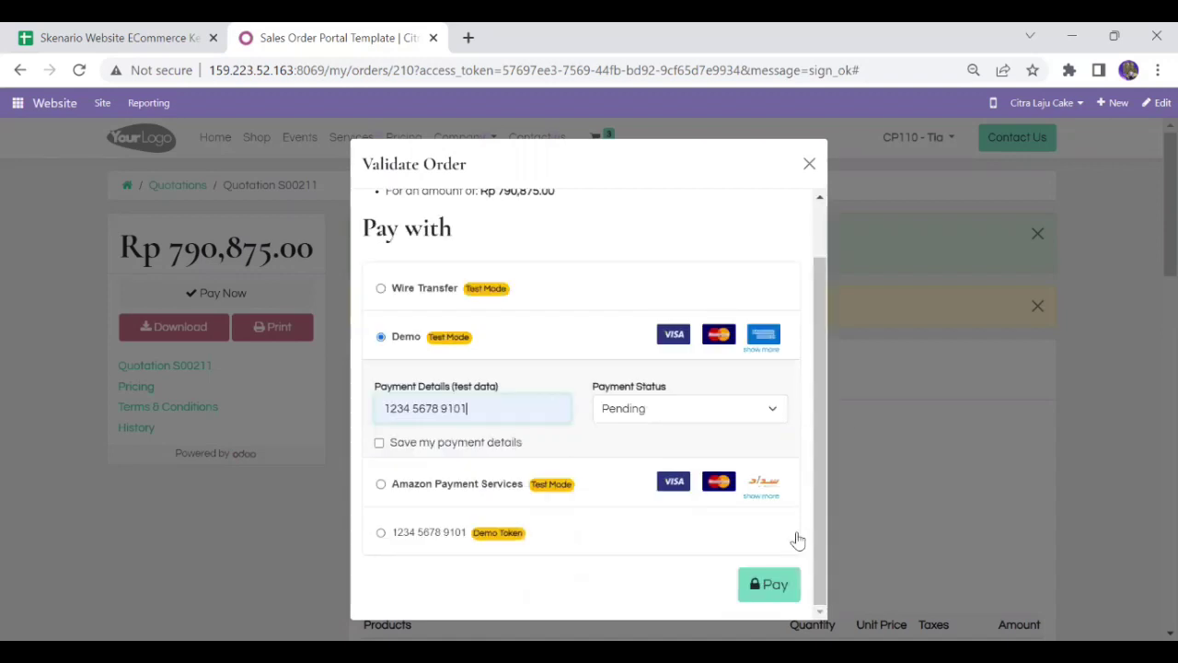
click(775, 586)
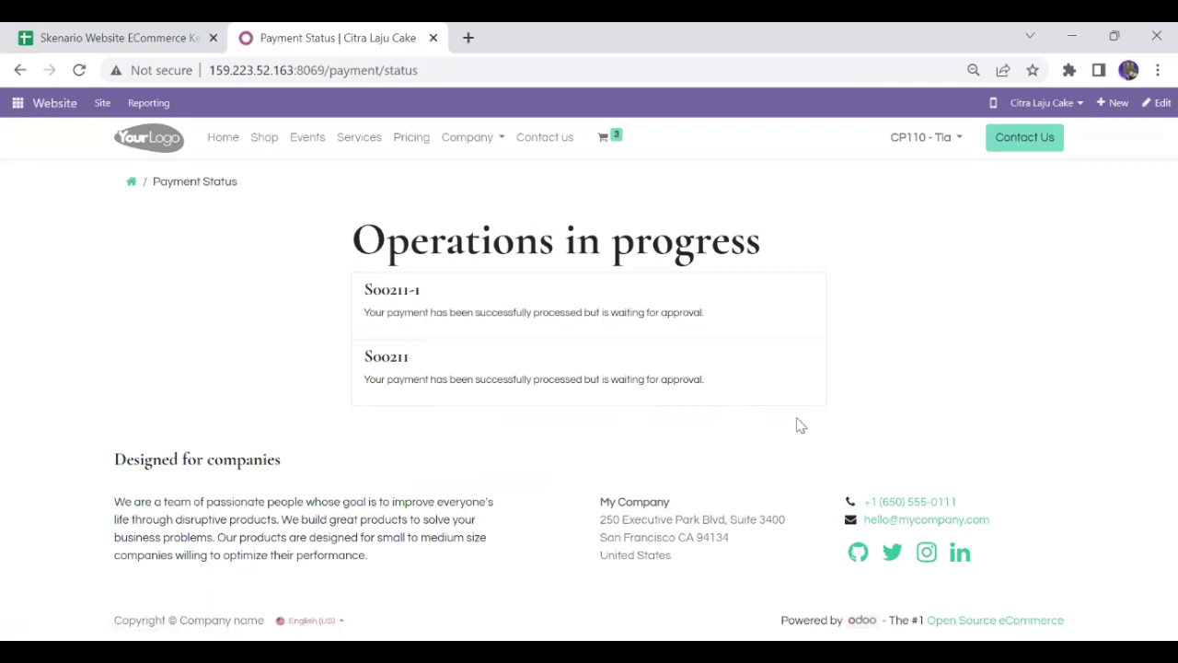
Log out of the customer's portal account
click(937, 134)
click(909, 184)
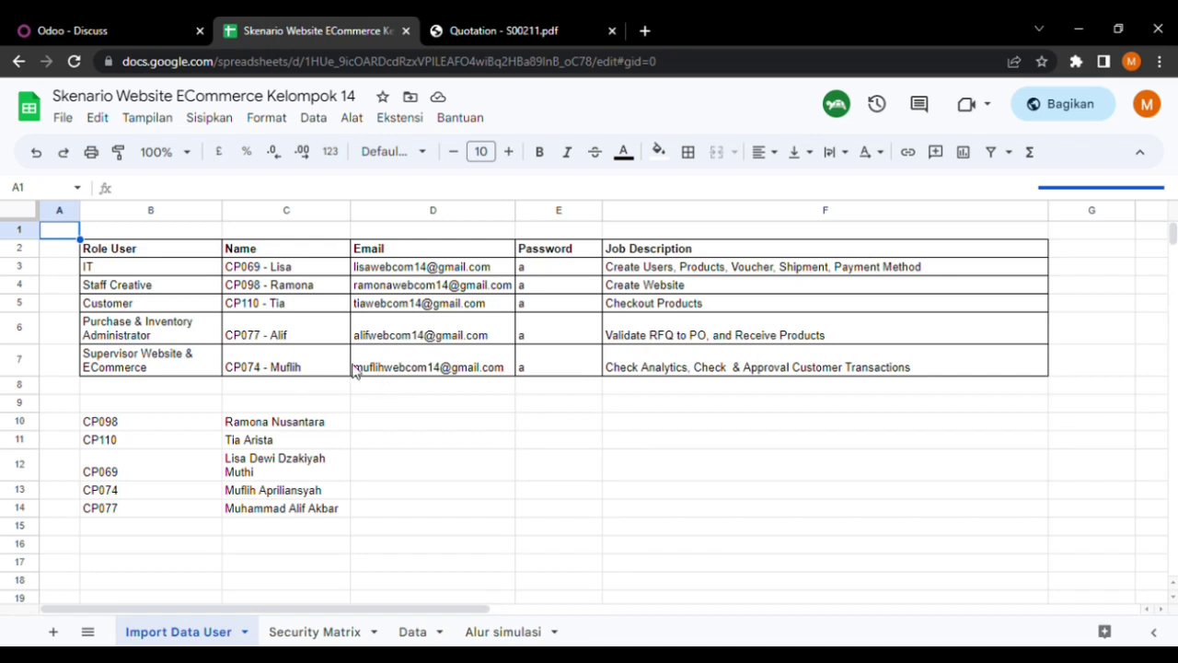
Check the Supervisor Website & ECommerce row, then go back to the Odoo Discuss tab
mouse_move(357, 367)
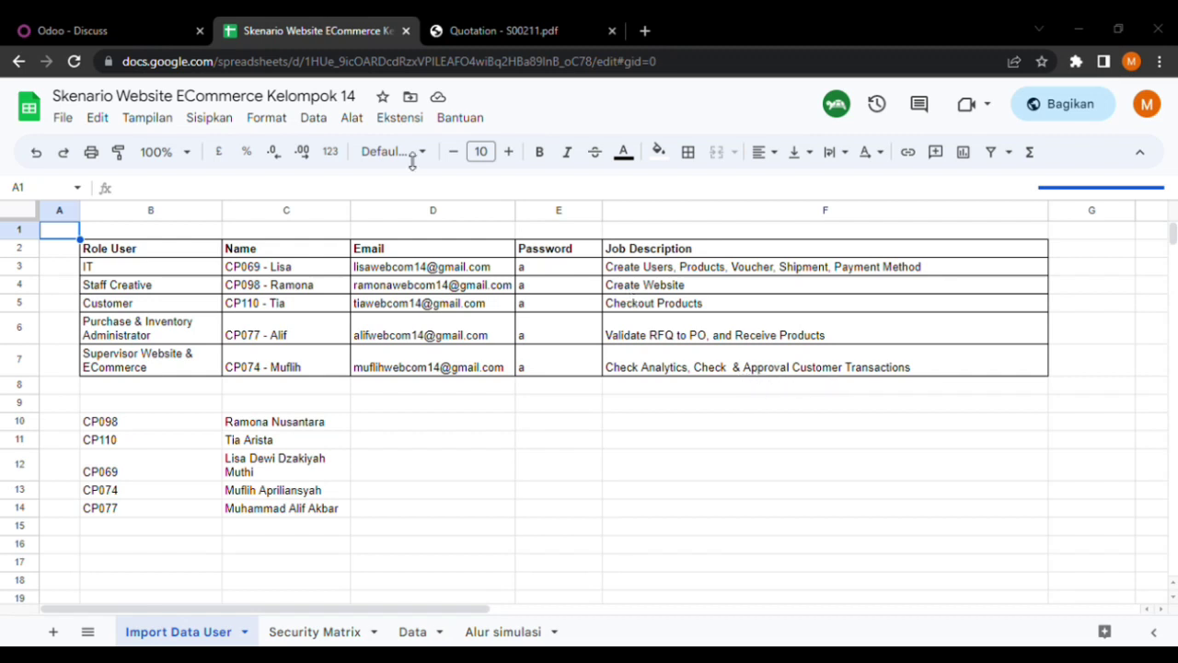
key(ctrl+shift+Tab)
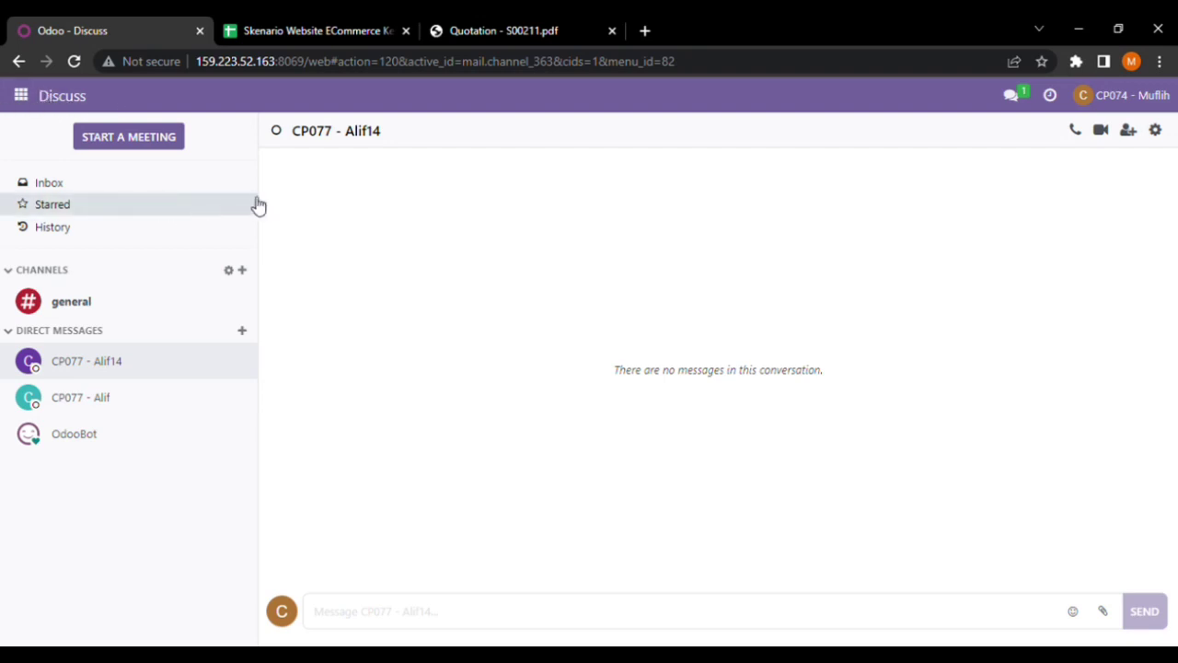
Open Website > eCommerce > Orders to list the confirmed website orders
click(21, 96)
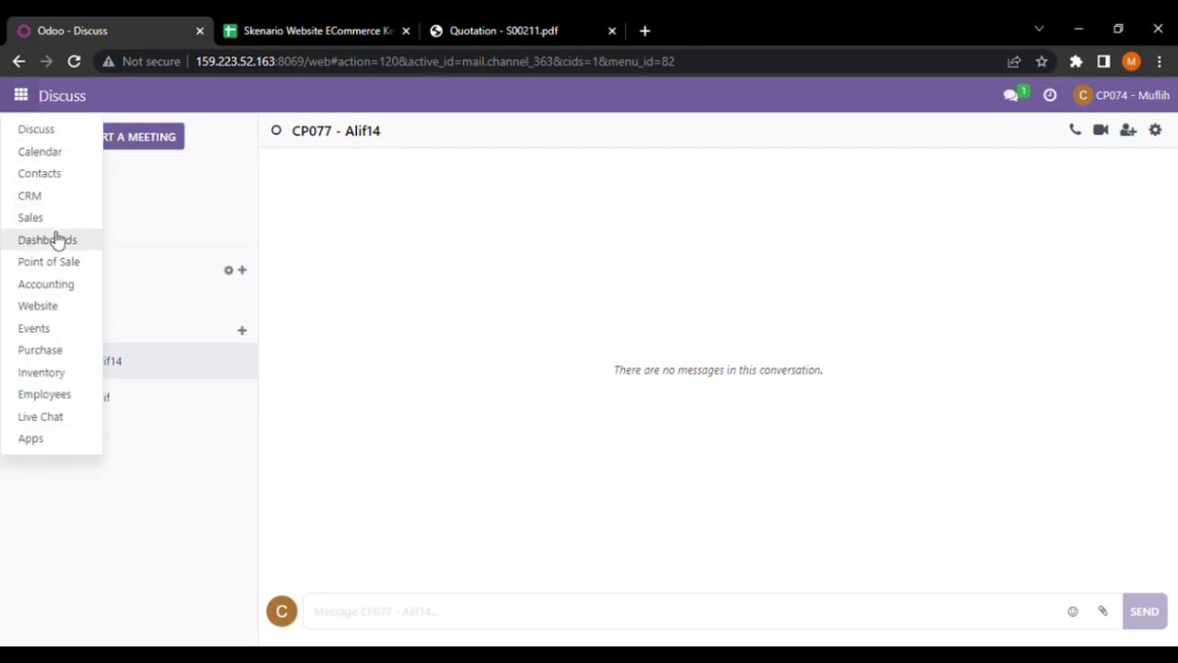
click(38, 307)
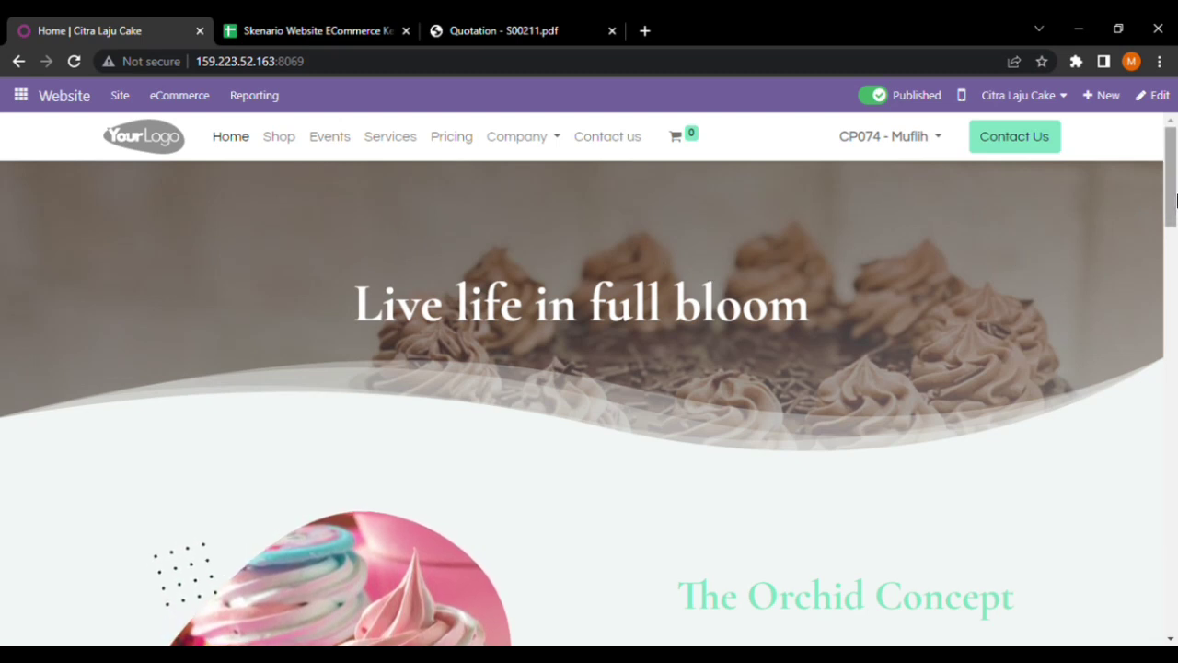
scroll(1174, 194, down, 1)
scroll(1142, 165, up, 1)
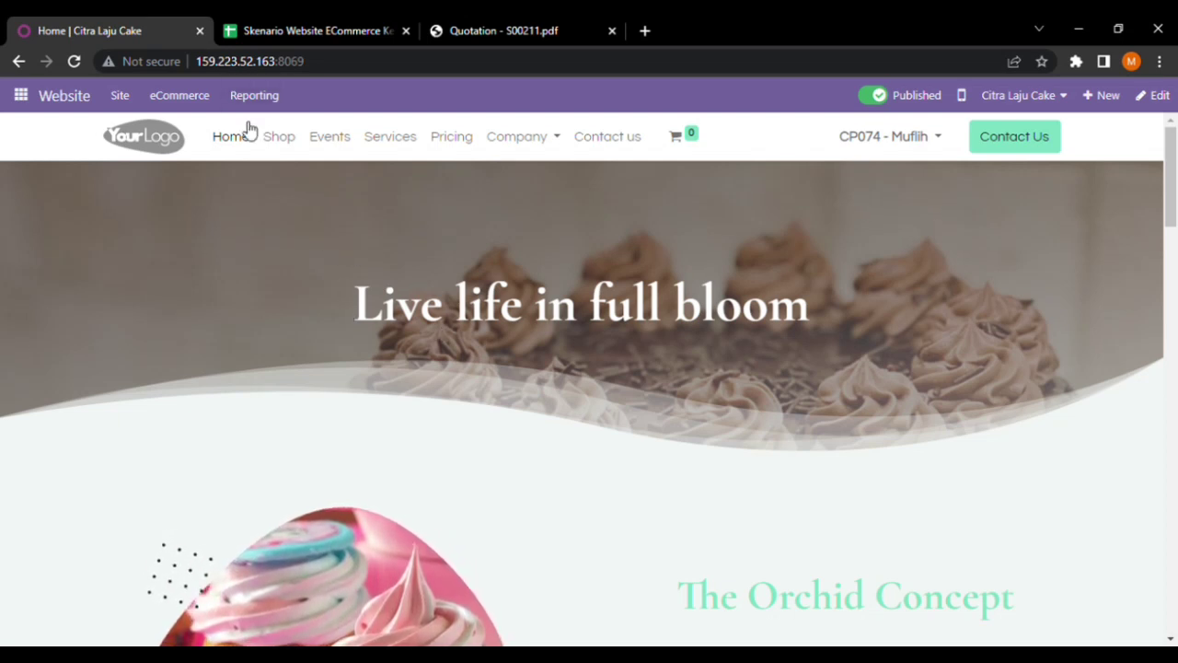
click(188, 99)
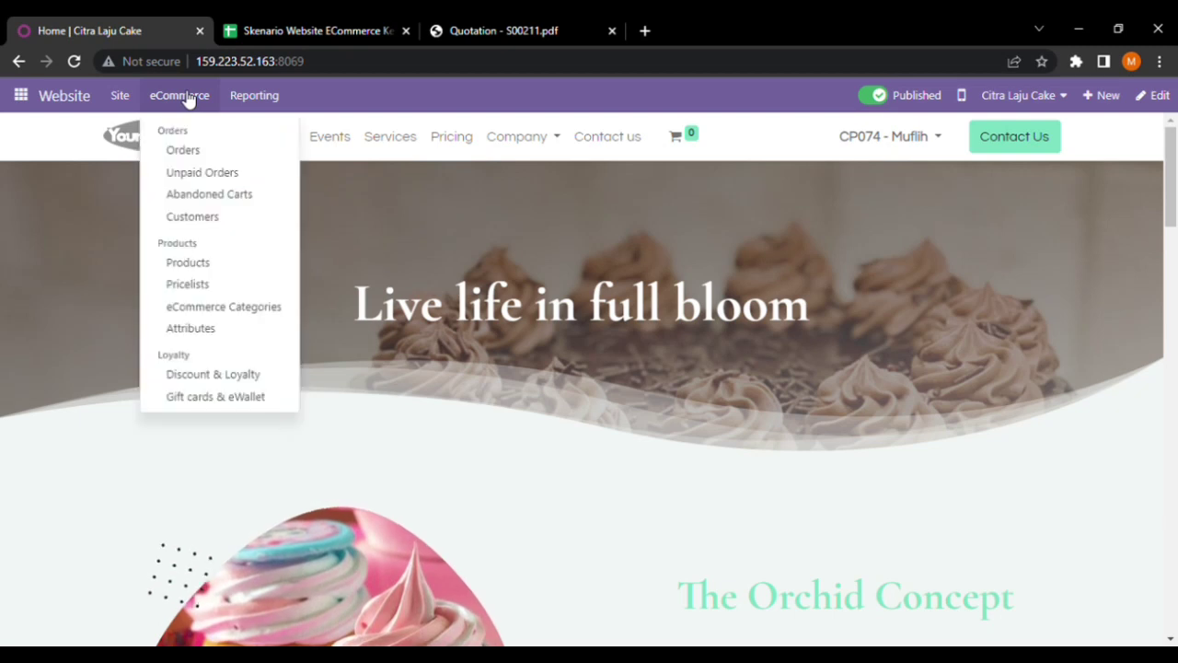
click(217, 152)
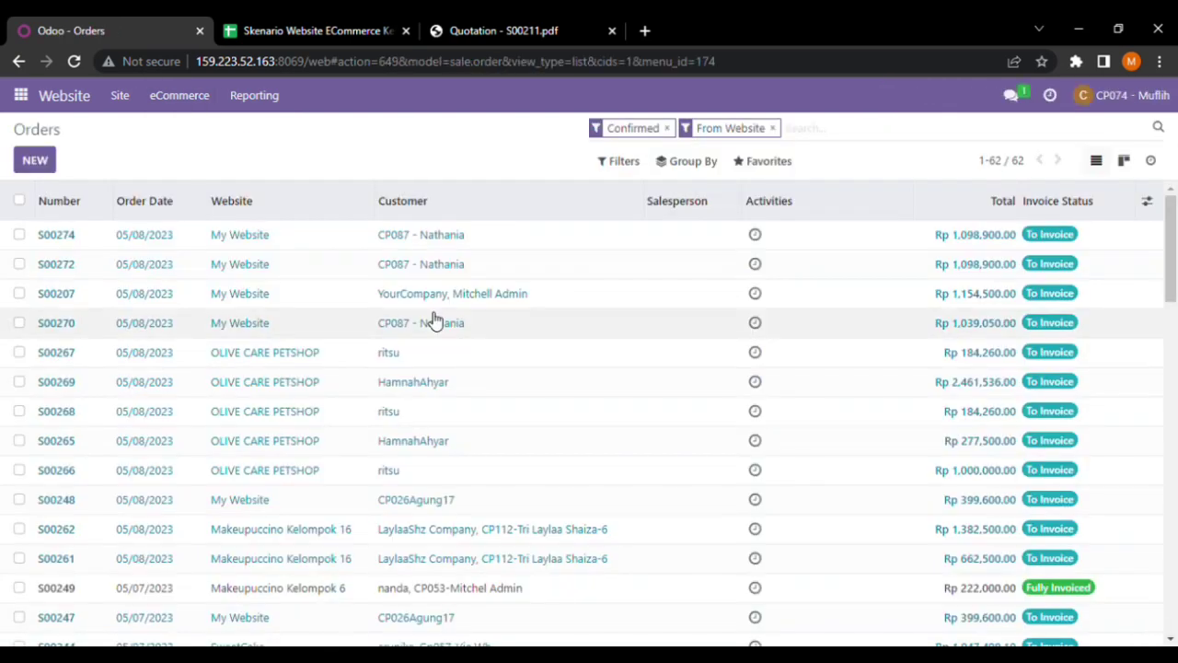
Drop the From Website and Confirmed filters and search orders for 211
click(773, 129)
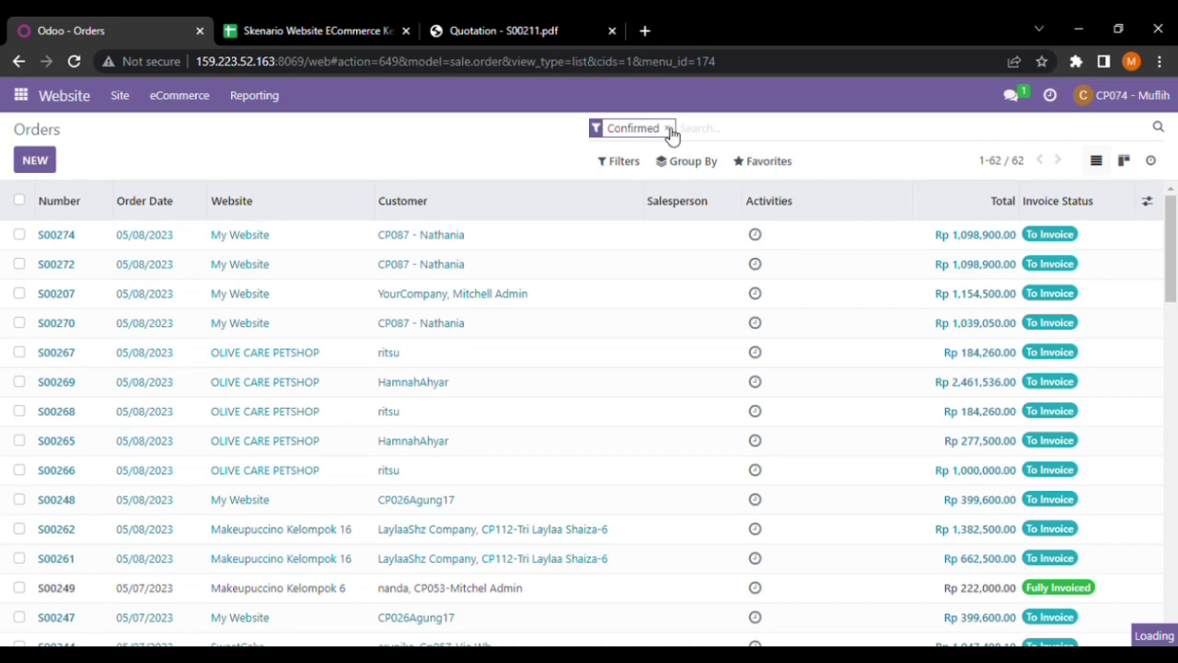
click(669, 129)
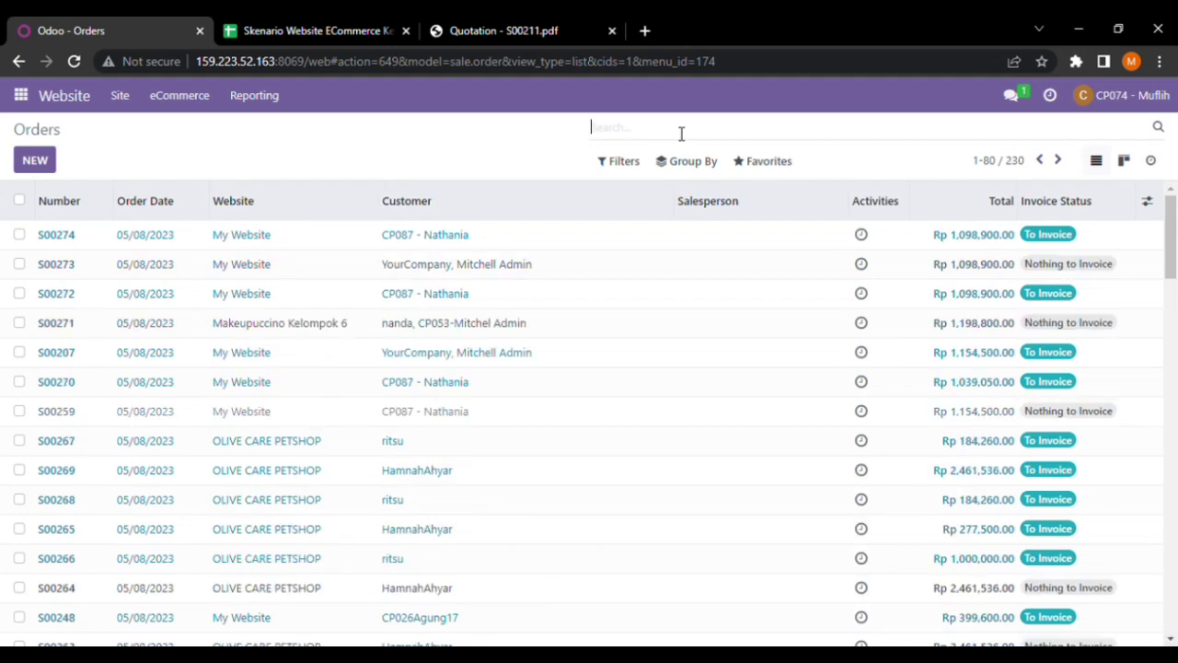
text(2111)
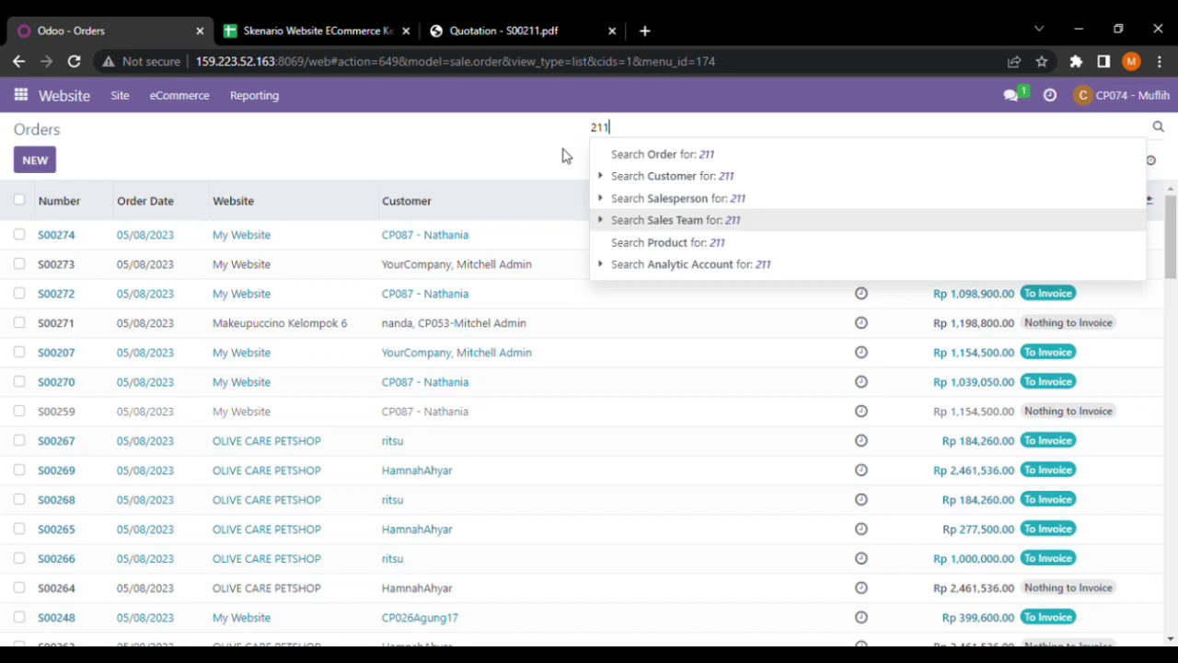
click(610, 155)
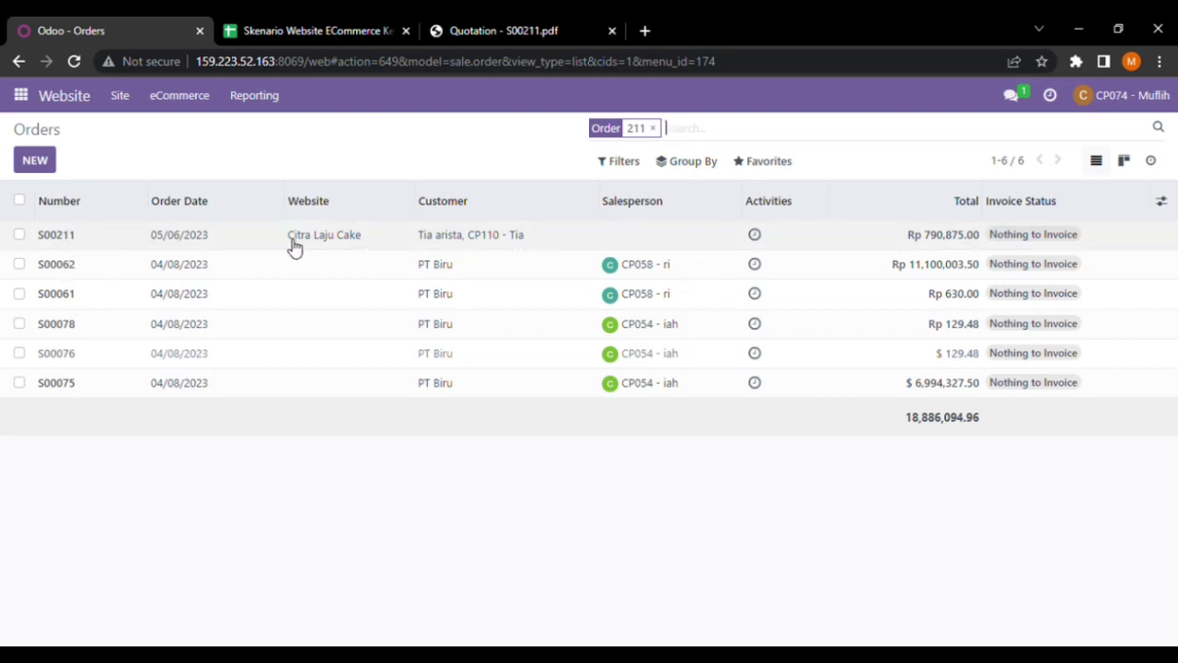
Open order S00211 and scroll through its three cakes, free delivery and 5% discount lines
click(474, 241)
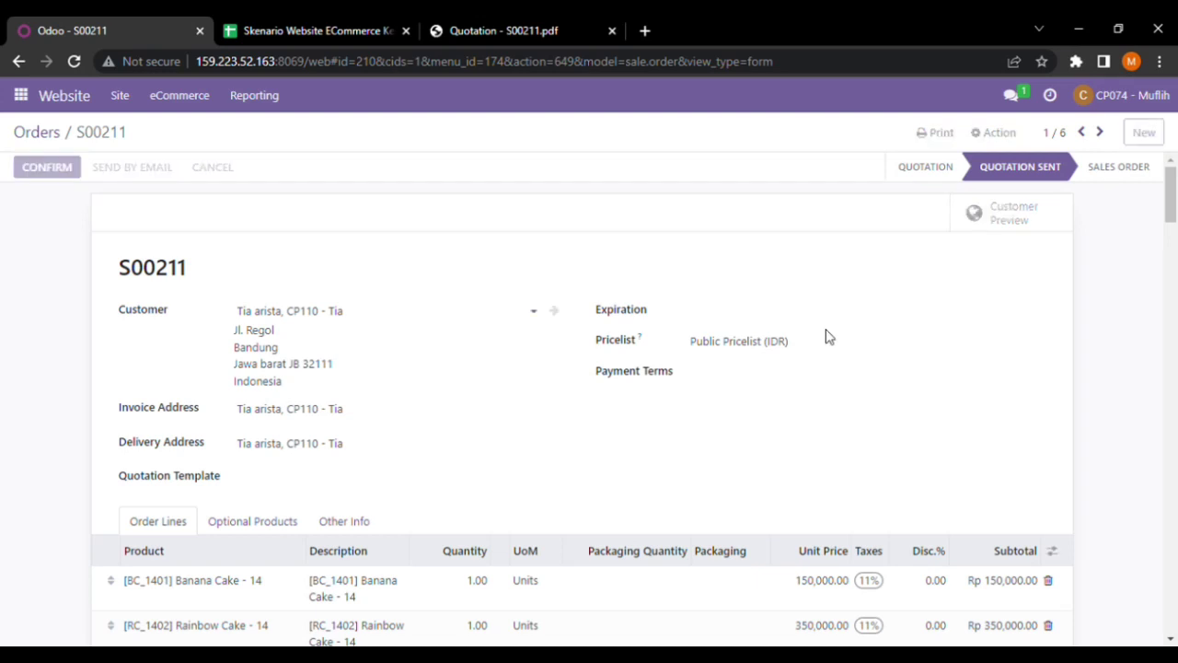
drag(1176, 205, 1176, 230)
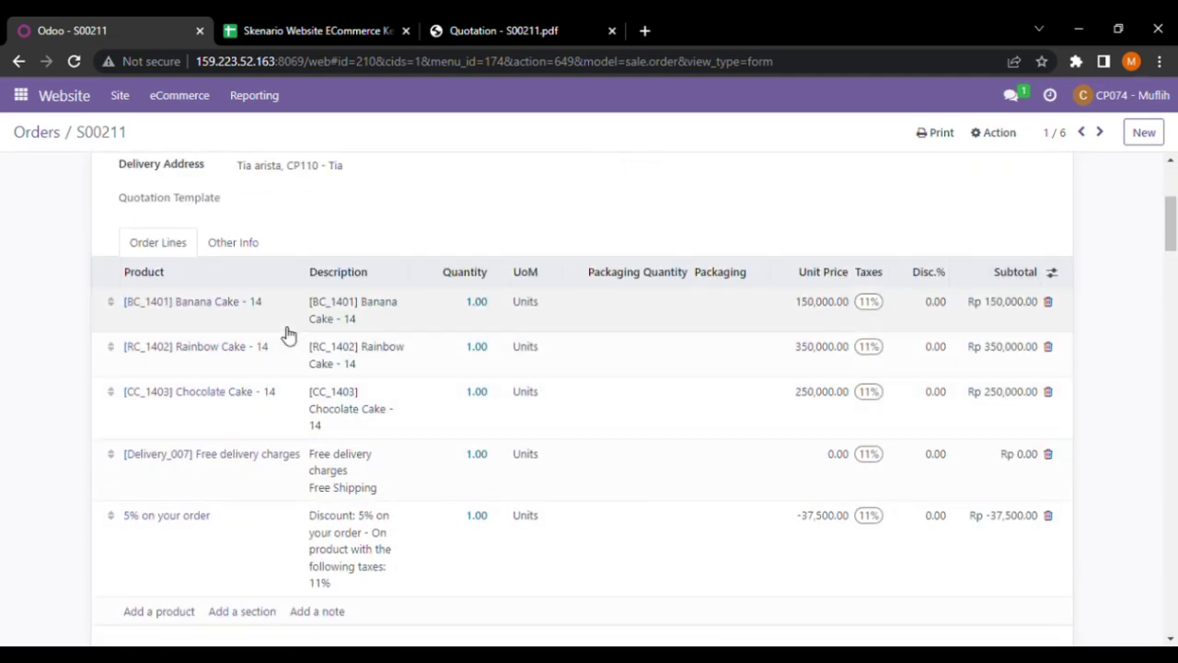
mouse_move(1171, 221)
mouse_down()
mouse_move(1171, 188)
mouse_move(1170, 238)
mouse_up()
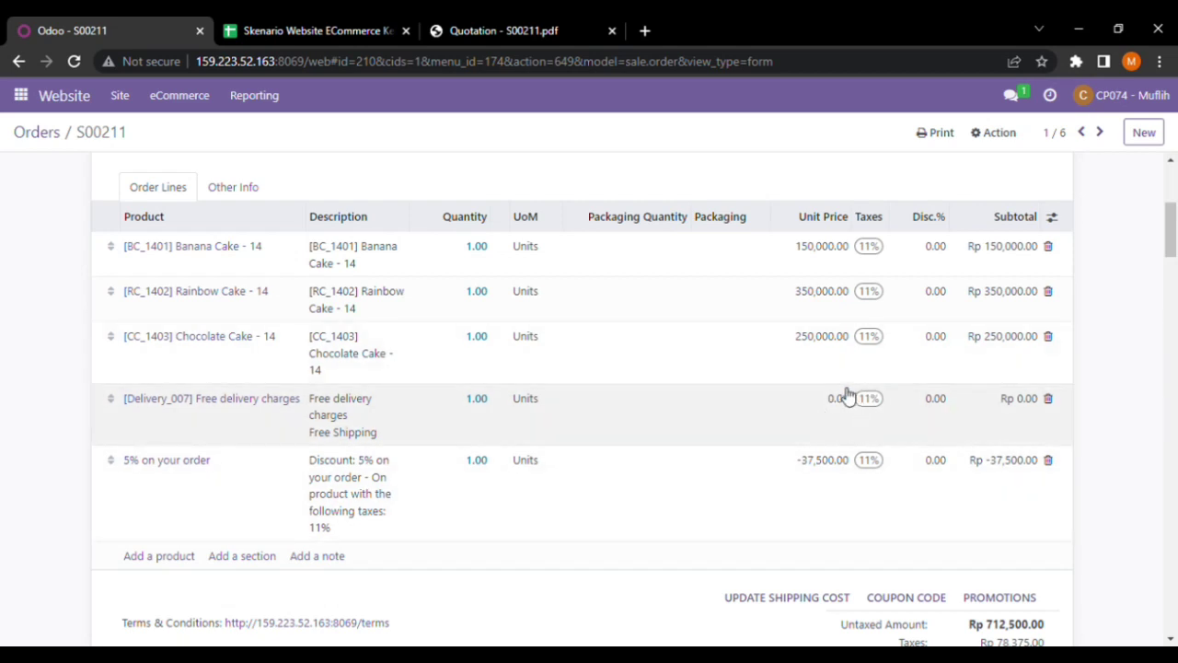
Confirm S00211 is a Sales Order with one delivery, taxes Rp 78,375.00 and total Rp 790,875.00
mouse_move(1171, 230)
mouse_down()
mouse_move(1171, 248)
mouse_move(1171, 237)
mouse_up()
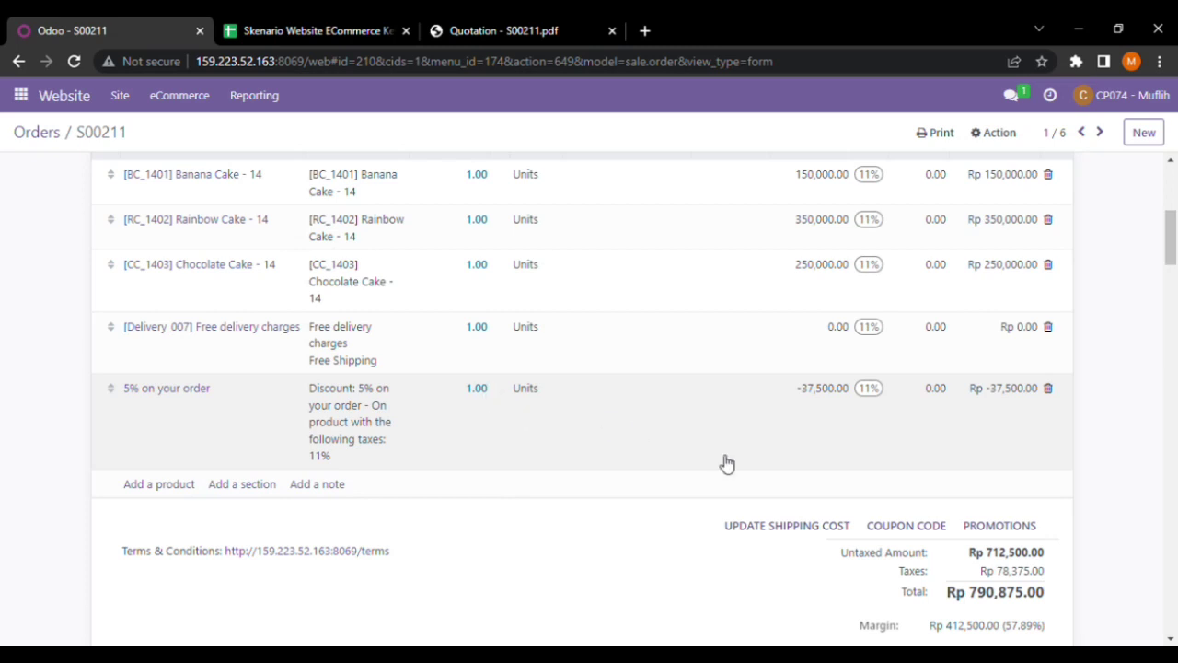
drag(1173, 244, 1174, 187)
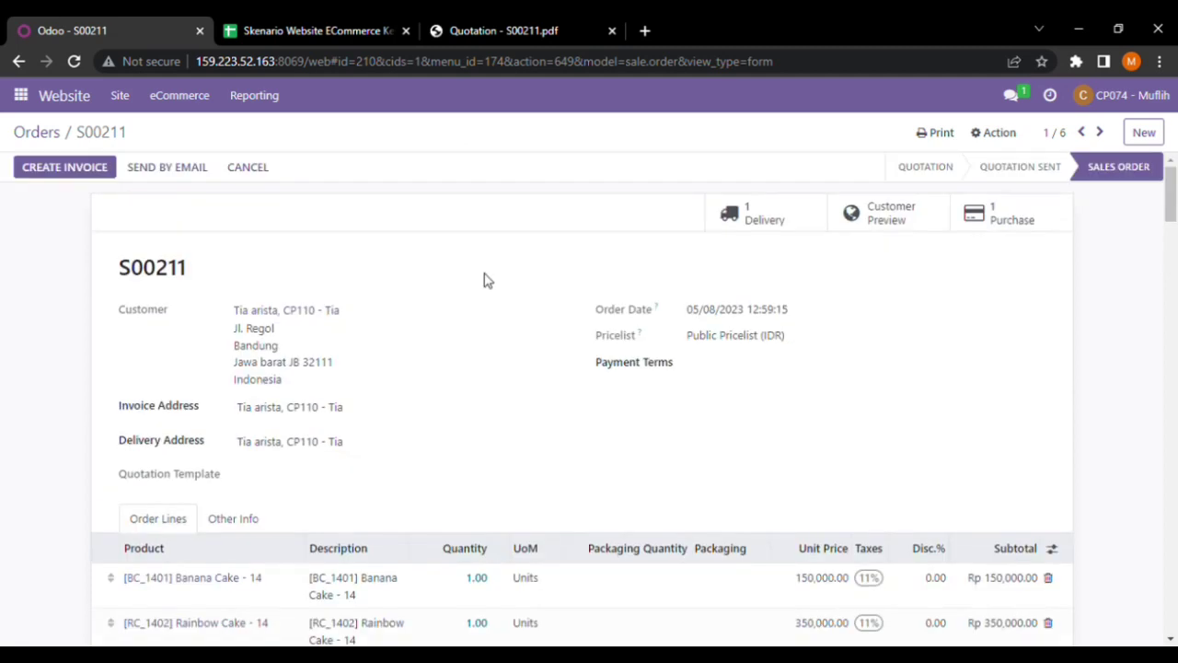
drag(1175, 188, 366, 291)
mouse_move(1173, 191)
mouse_down()
mouse_move(1173, 253)
mouse_move(1175, 193)
mouse_up()
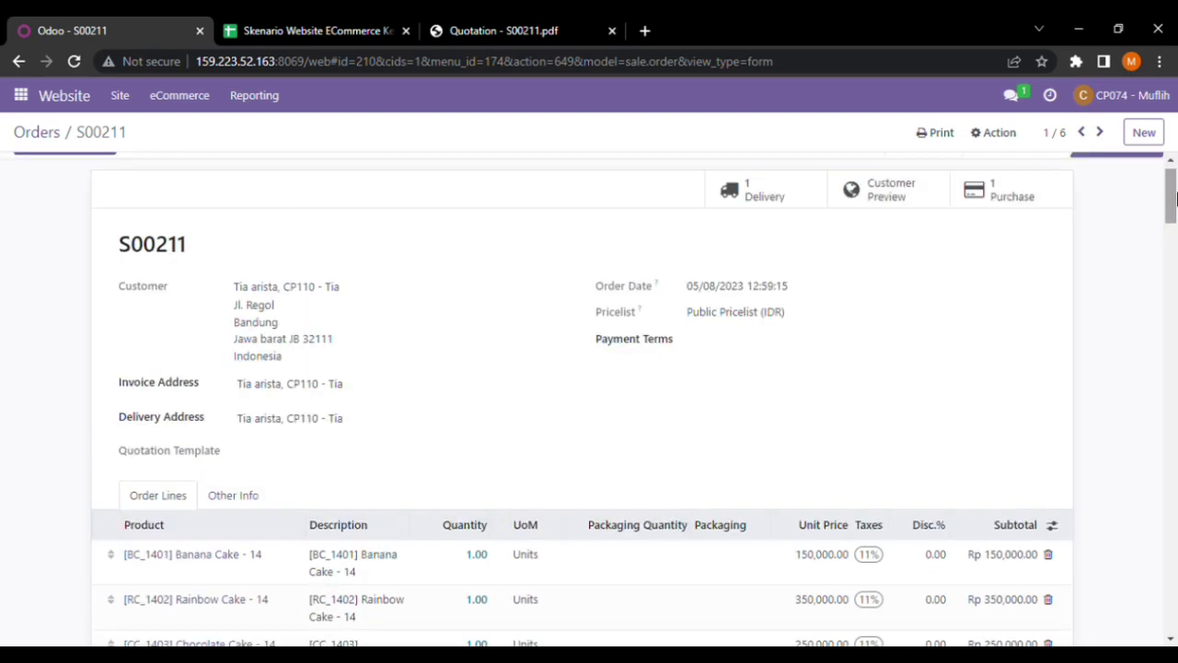
click(20, 95)
In Discuss, type a message asking the colleague to prepare the goods on the following quotation
click(37, 133)
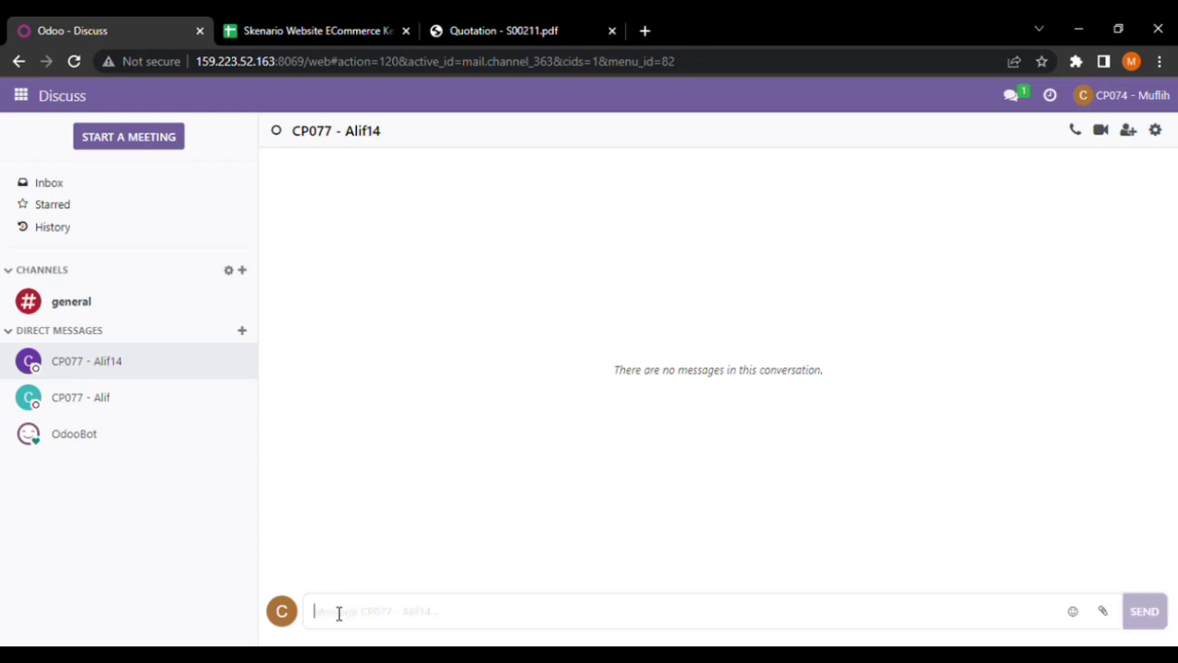
text(ok)
key(BackSpace)
key(BackSpace)
text(a)
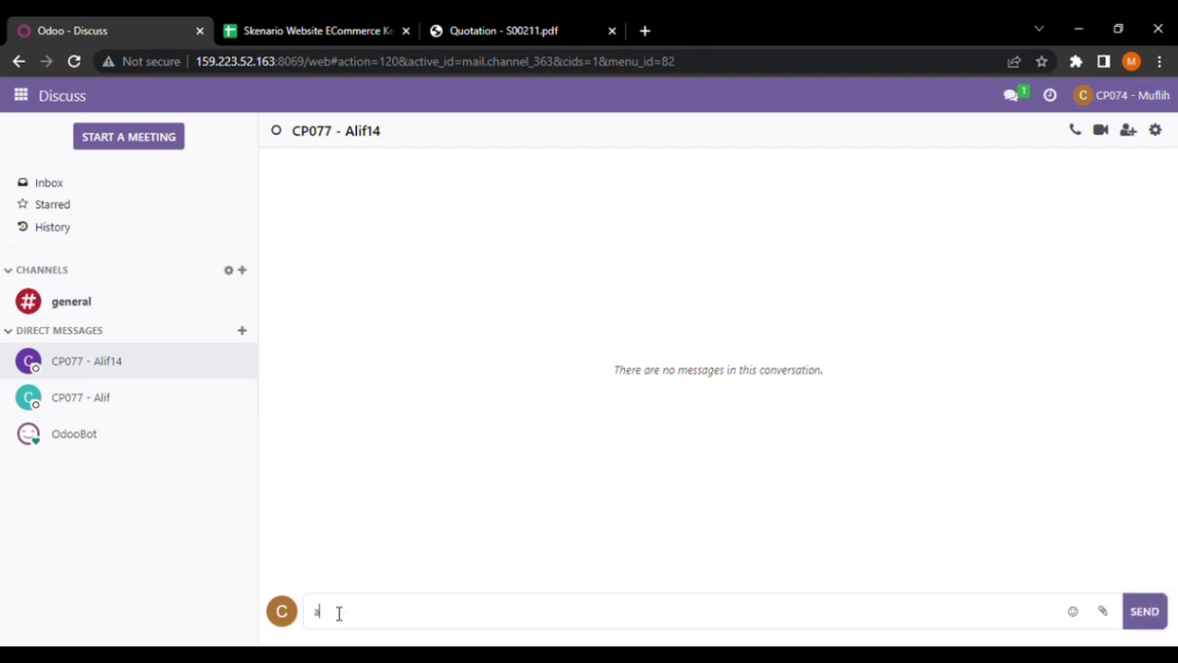
text(liff tolong sed)
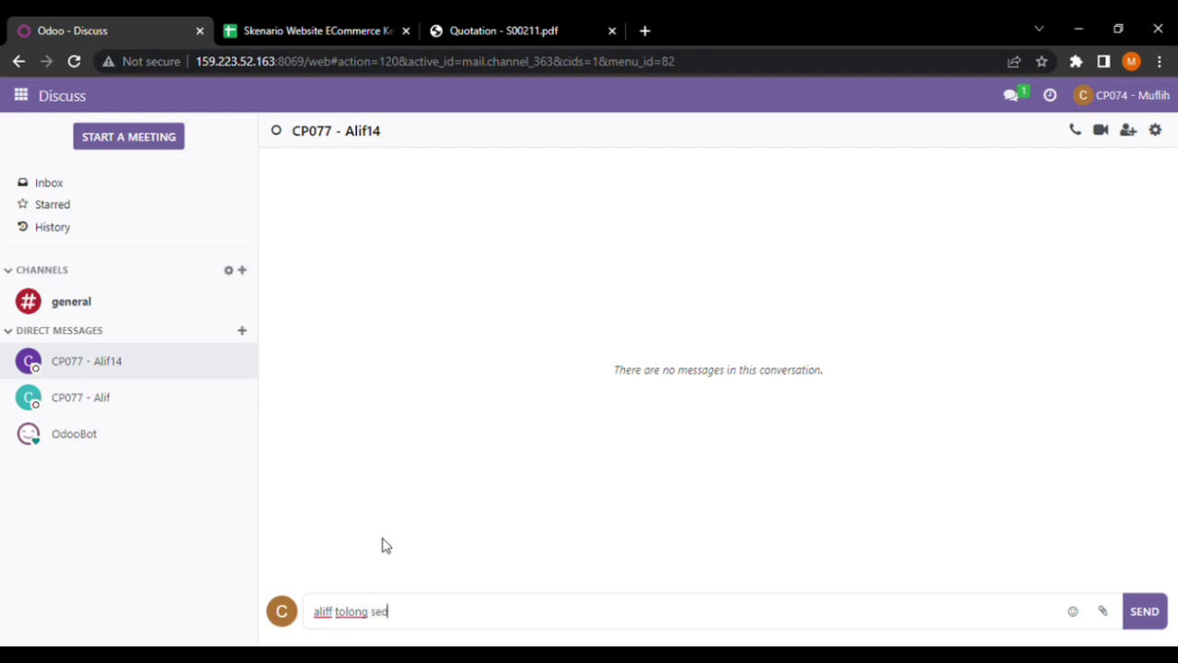
text(iakan barang )
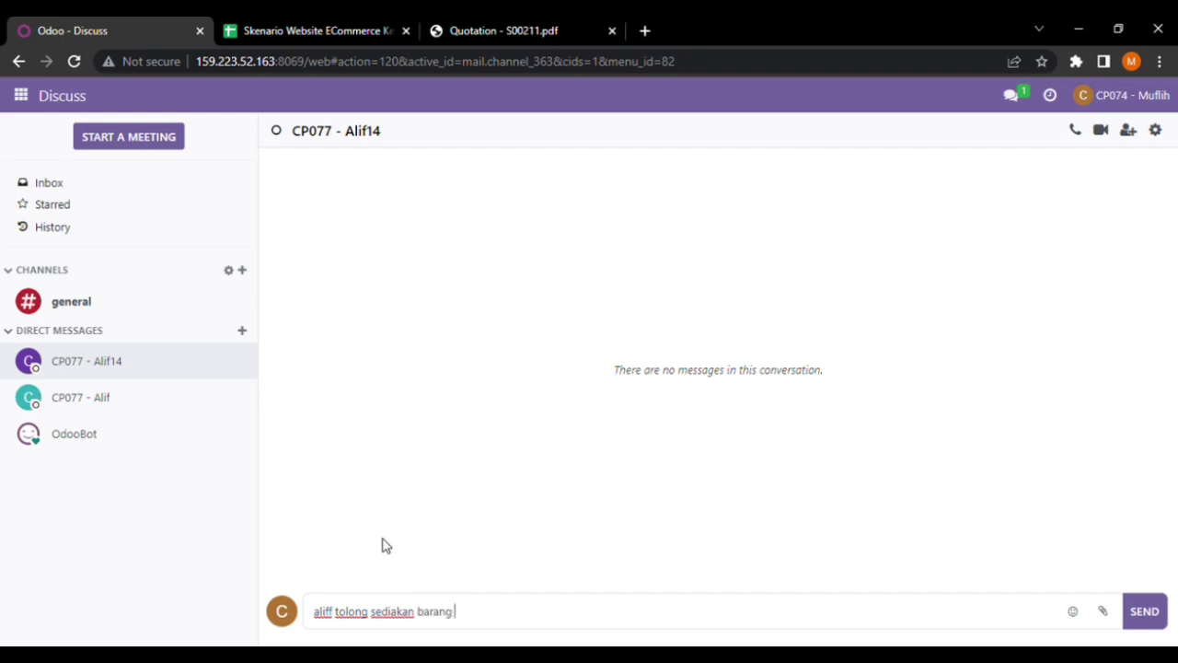
text(yang ada pada qu)
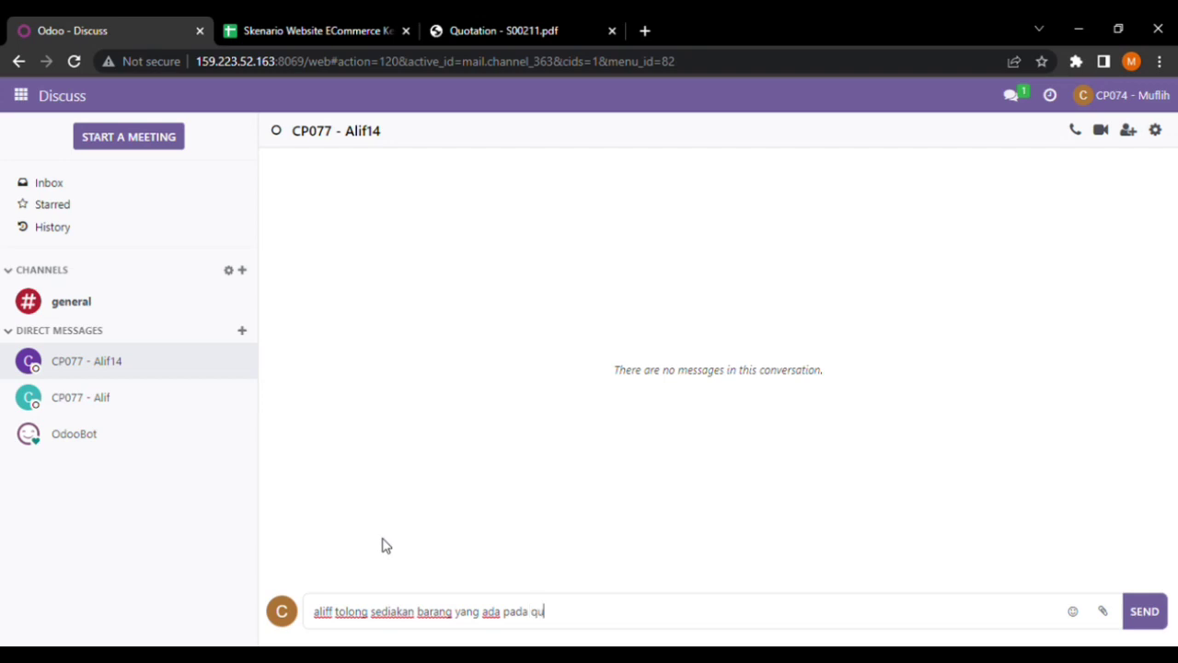
text(otations berikut)
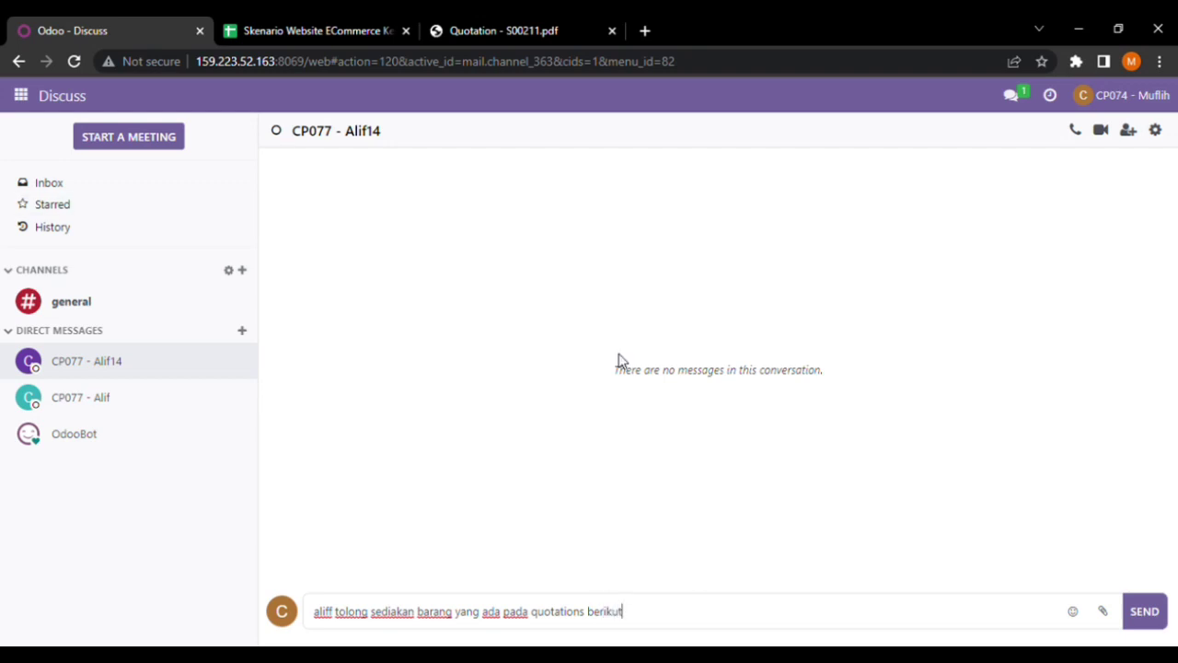
Briefly visit the Website eCommerce menu, then return to the Discuss conversation
click(20, 95)
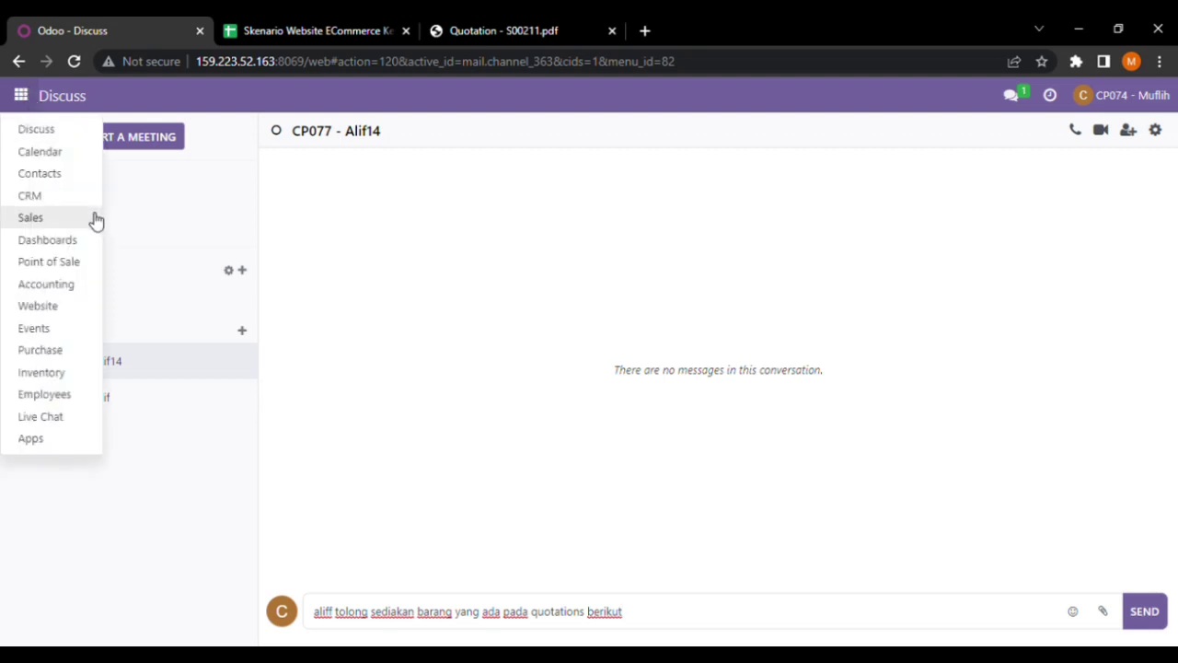
click(70, 313)
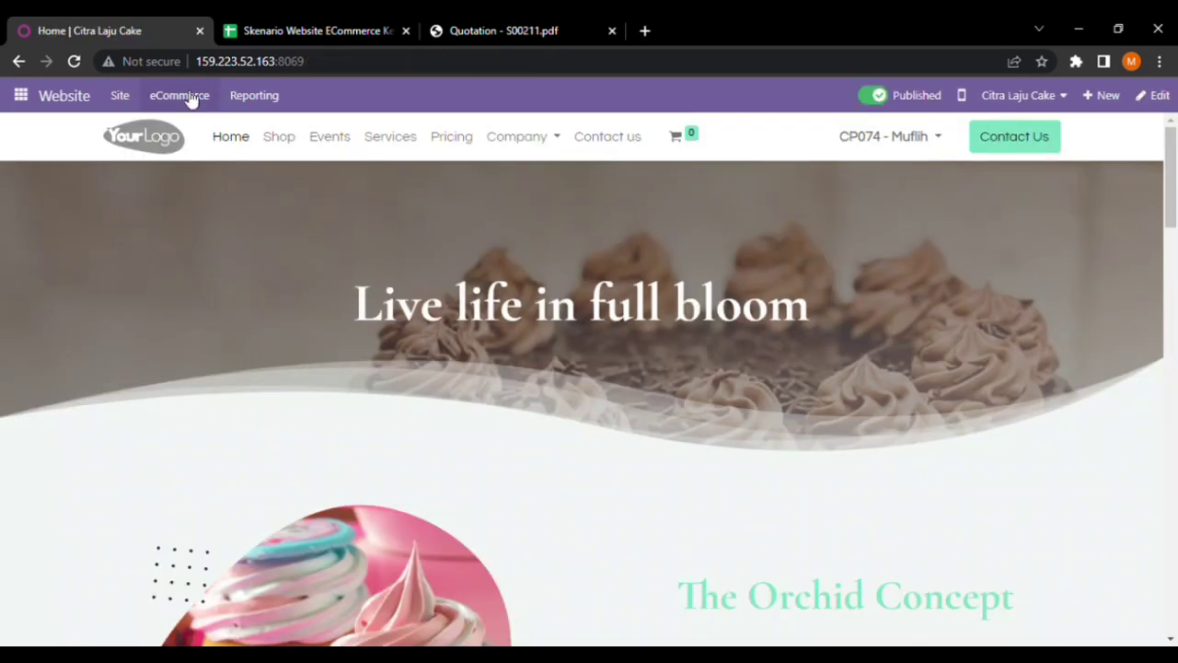
click(189, 97)
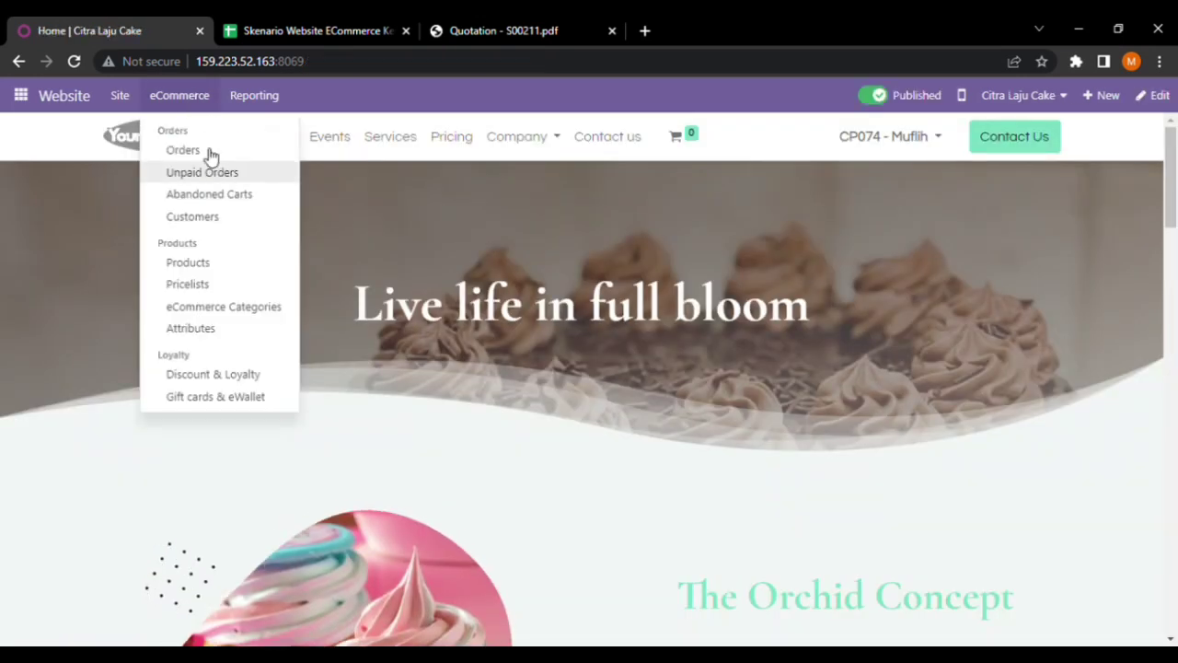
click(20, 95)
click(79, 136)
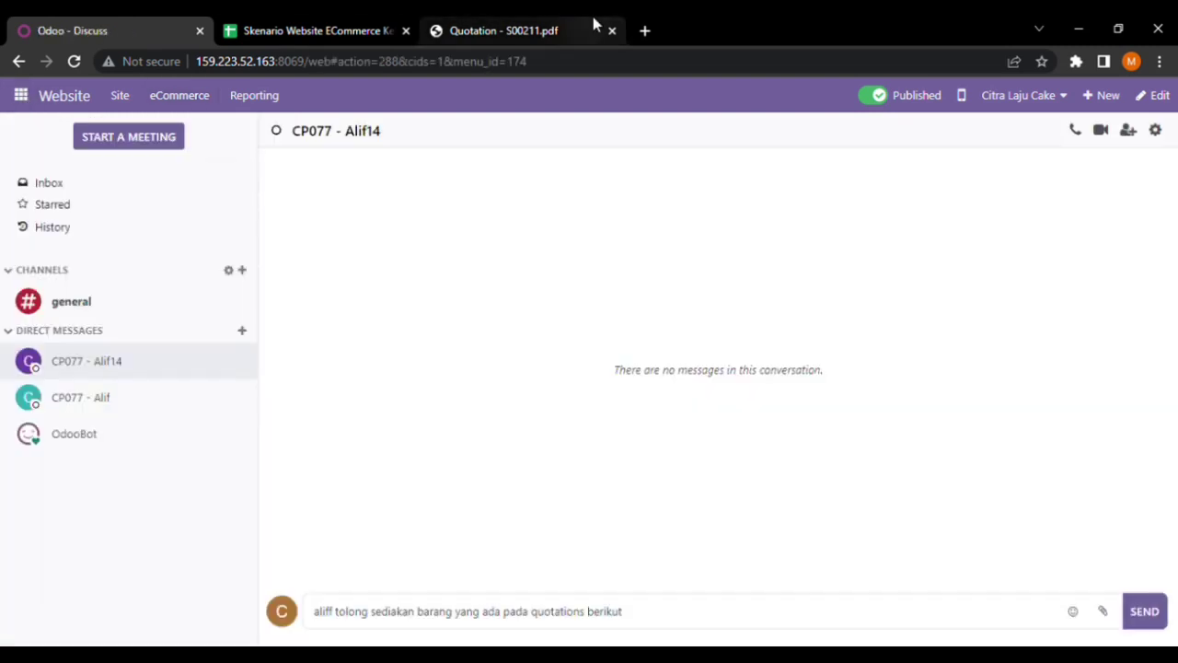
Check the quotation PDF, then attach Quotation - S00211.pdf to the drafted message
click(532, 30)
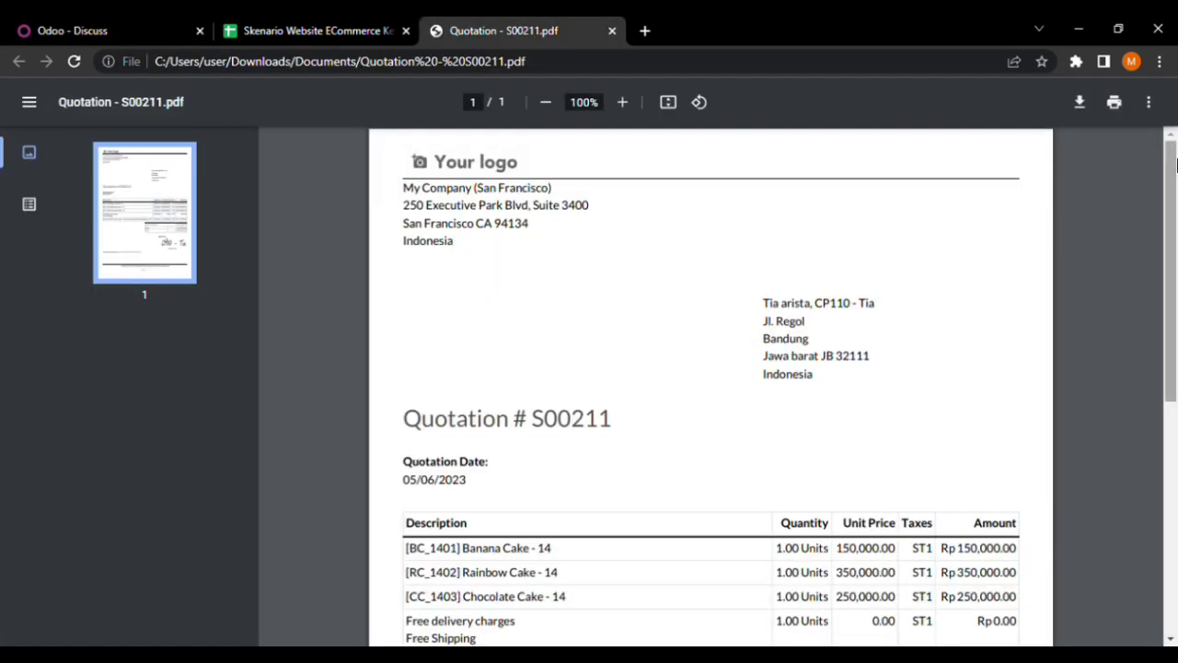
drag(1176, 201, 1174, 280)
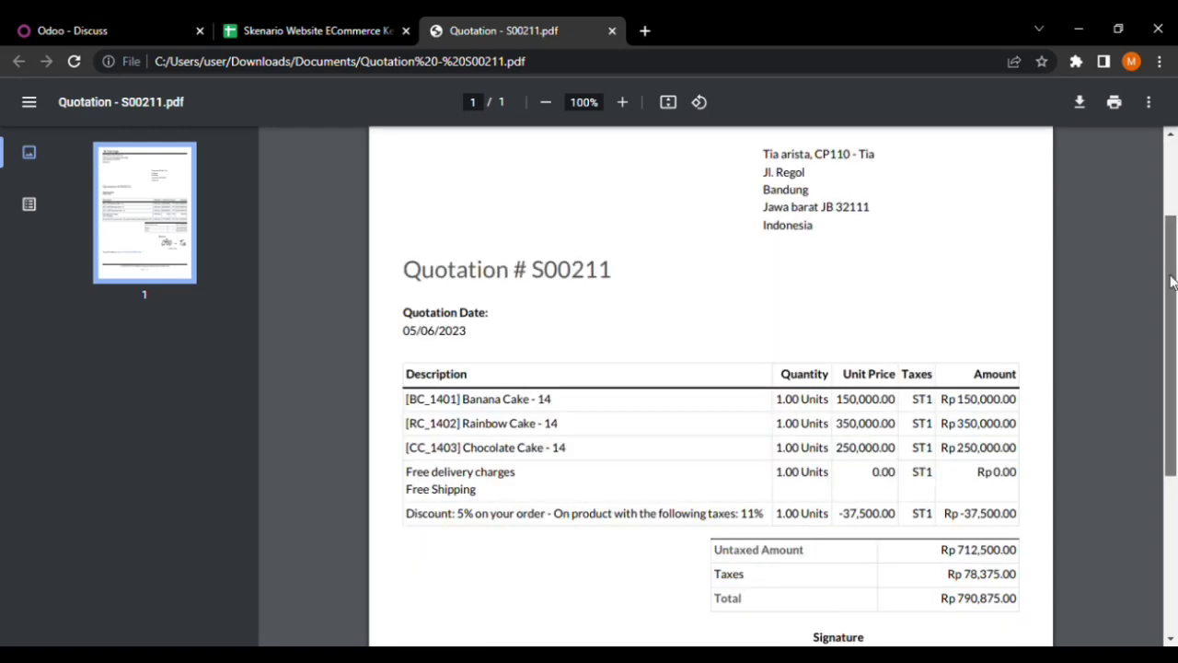
scroll(772, 167, up, 3)
click(139, 20)
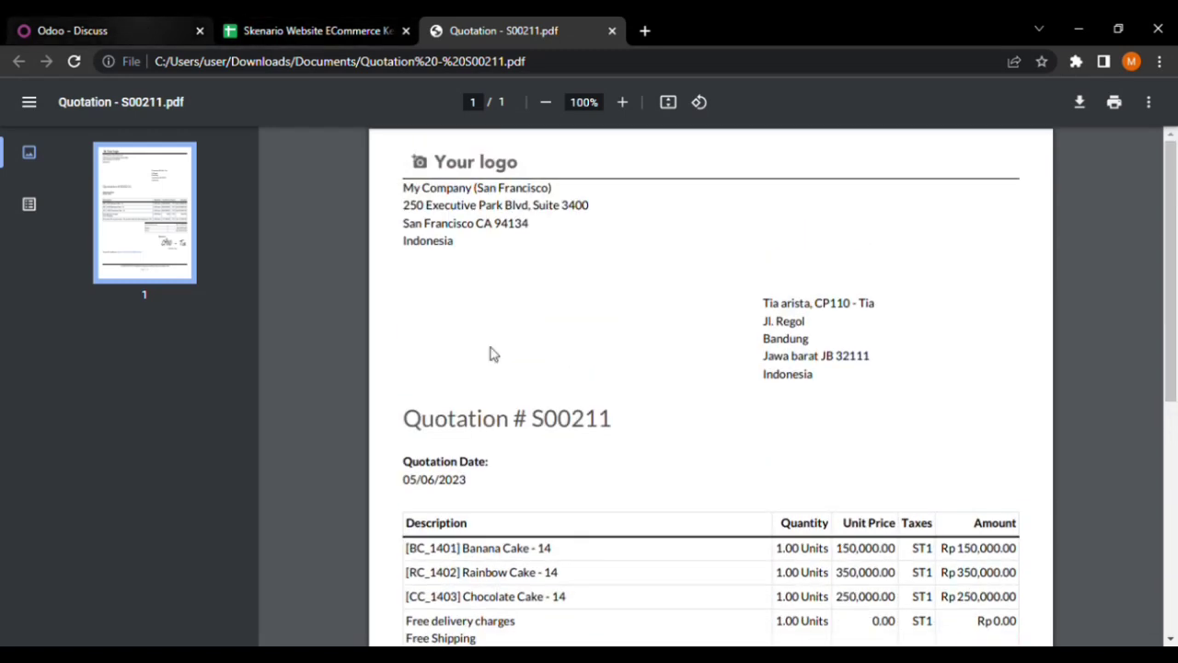
click(679, 611)
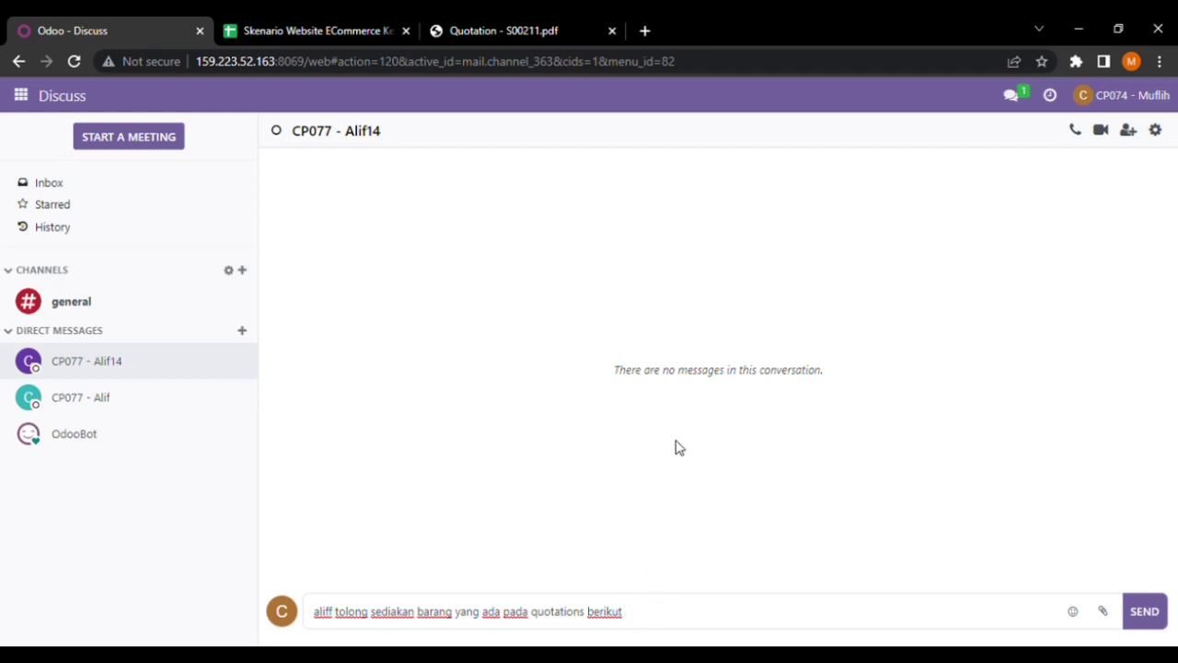
click(737, 478)
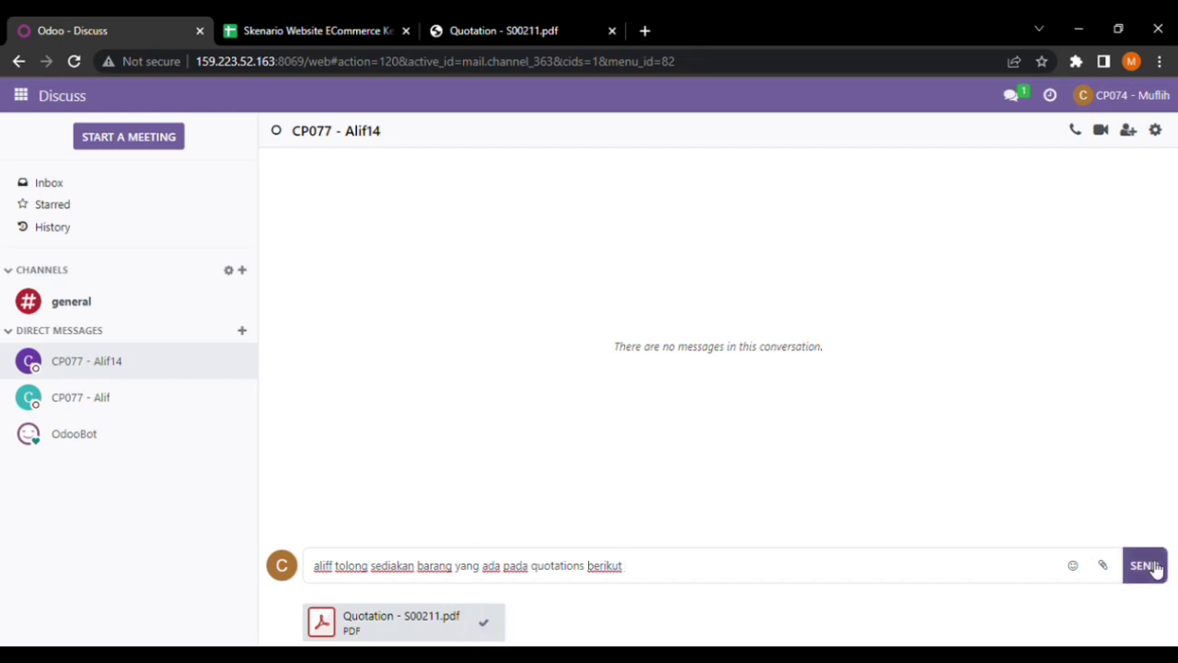
Send the drafted message, then send a second goods request per the sales order in the other chat
click(1145, 565)
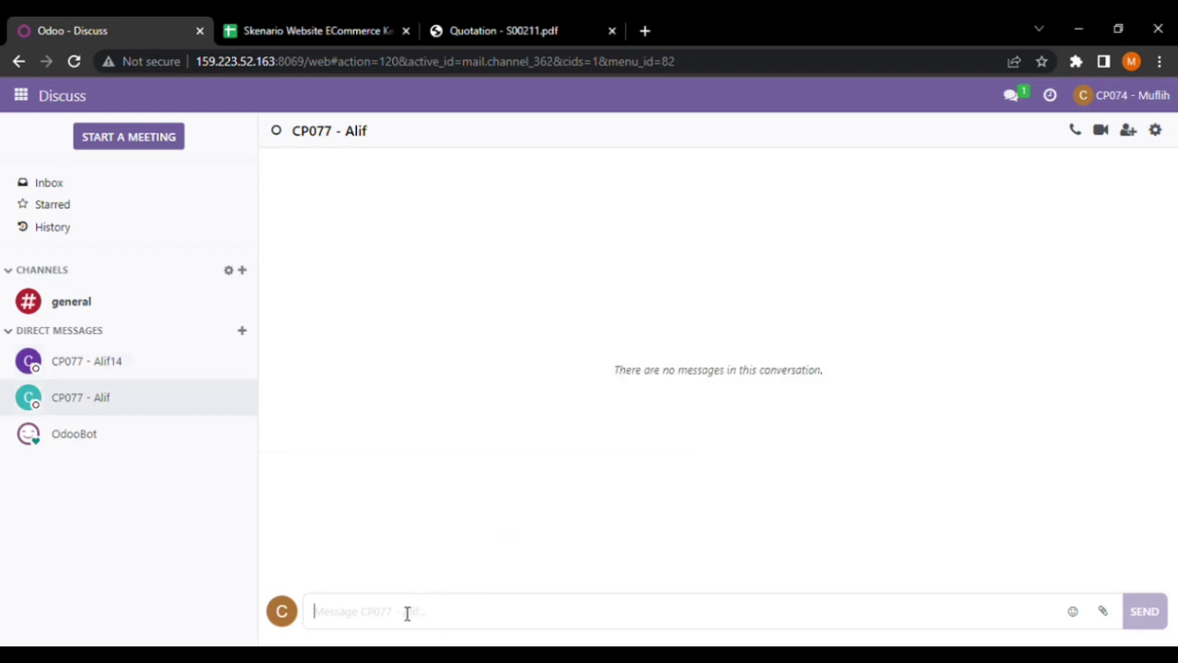
text(aliff tolong s)
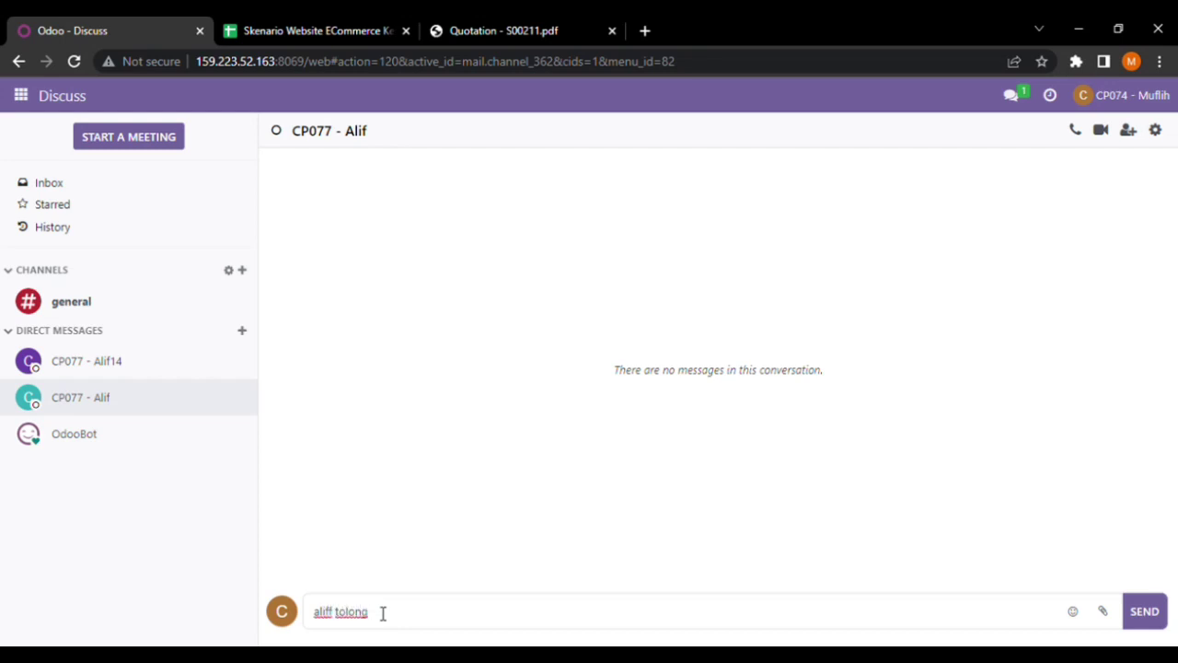
key(BackSpace)
text(adik)
text(an barna)
key(BackSpace)
key(BackSpace)
text(ang sesuai )
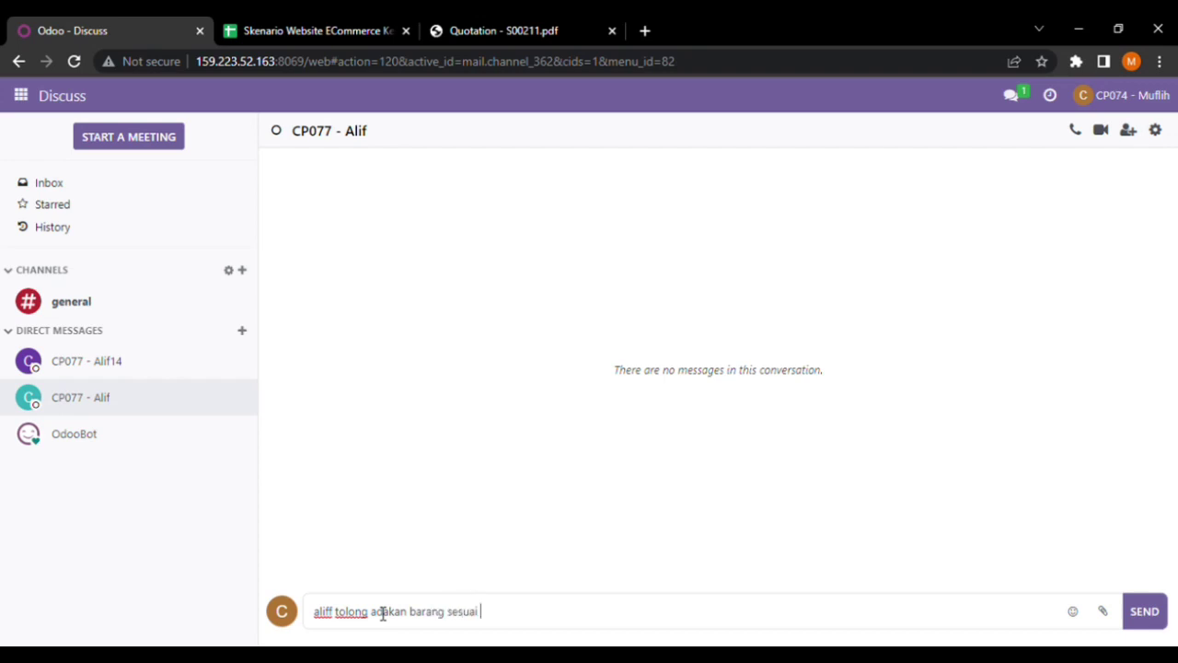
text(quotation sales order)
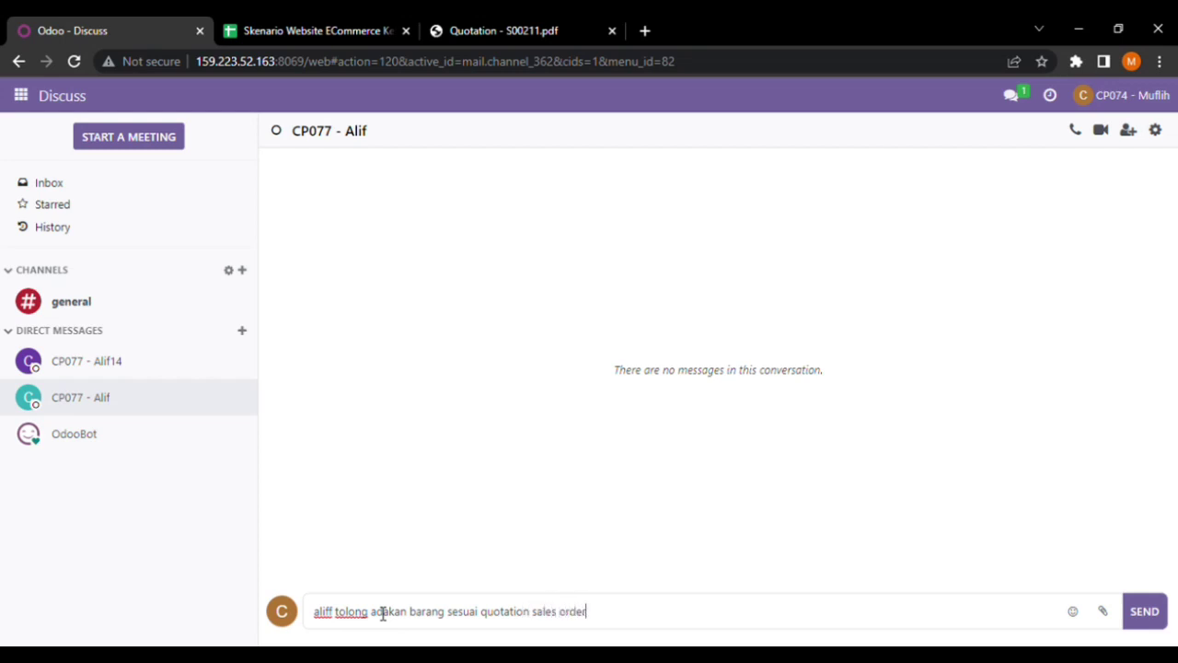
text( berikut yaa.)
key(Return)
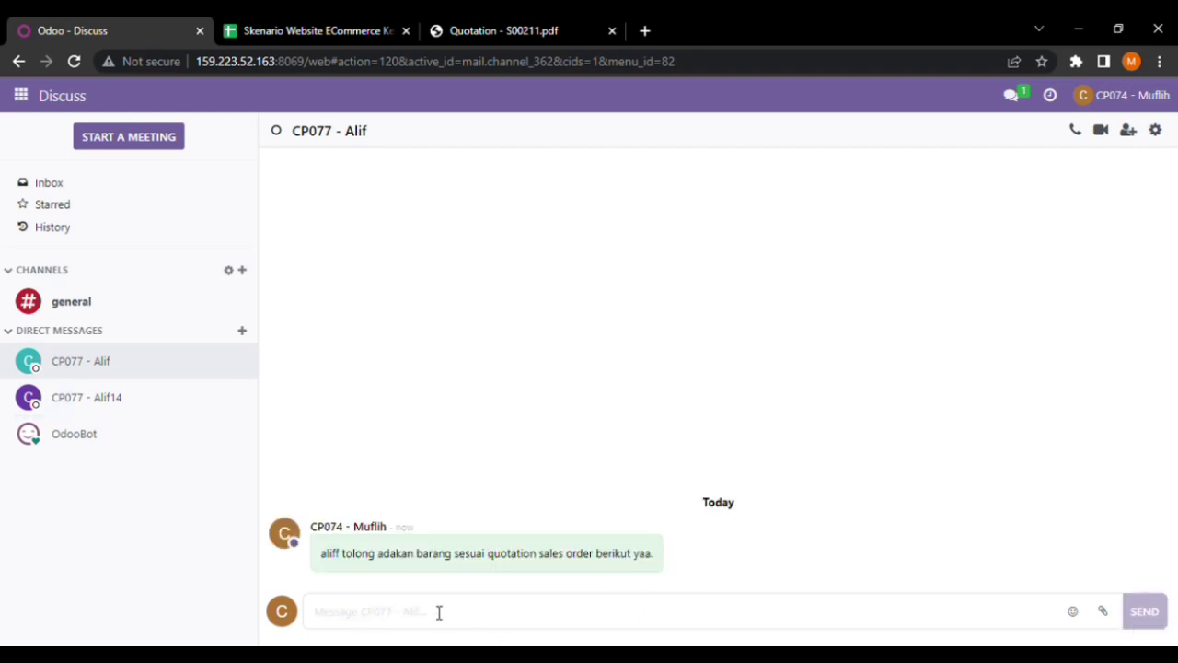
Paste and post Quotation - S00211.pdf in that chat
key(ctrl+v)
key(Return)
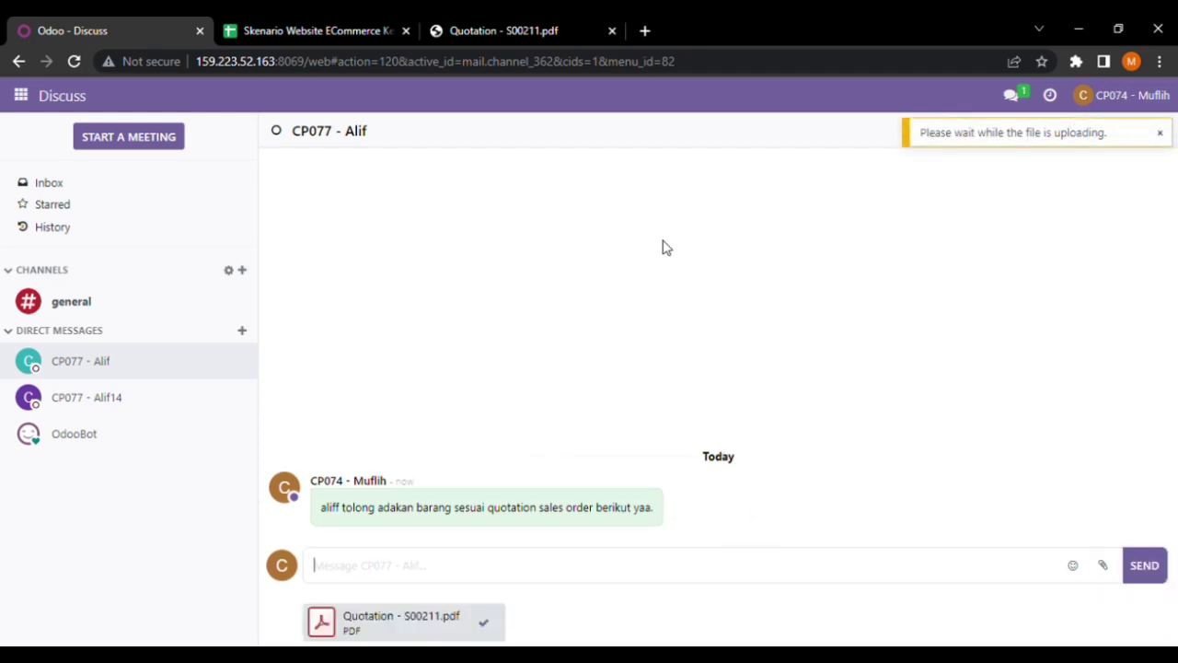
click(1139, 576)
Switch between the spreadsheet, Odoo and PDF tabs, then close the quotation PDF
click(318, 30)
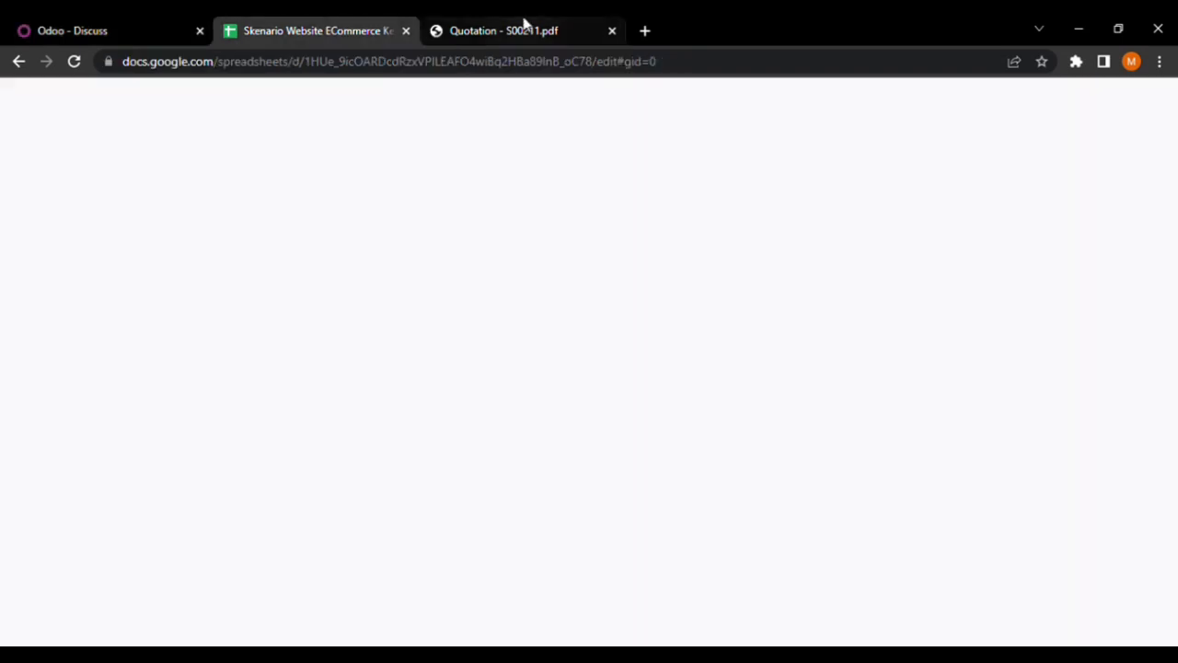
click(522, 27)
click(100, 28)
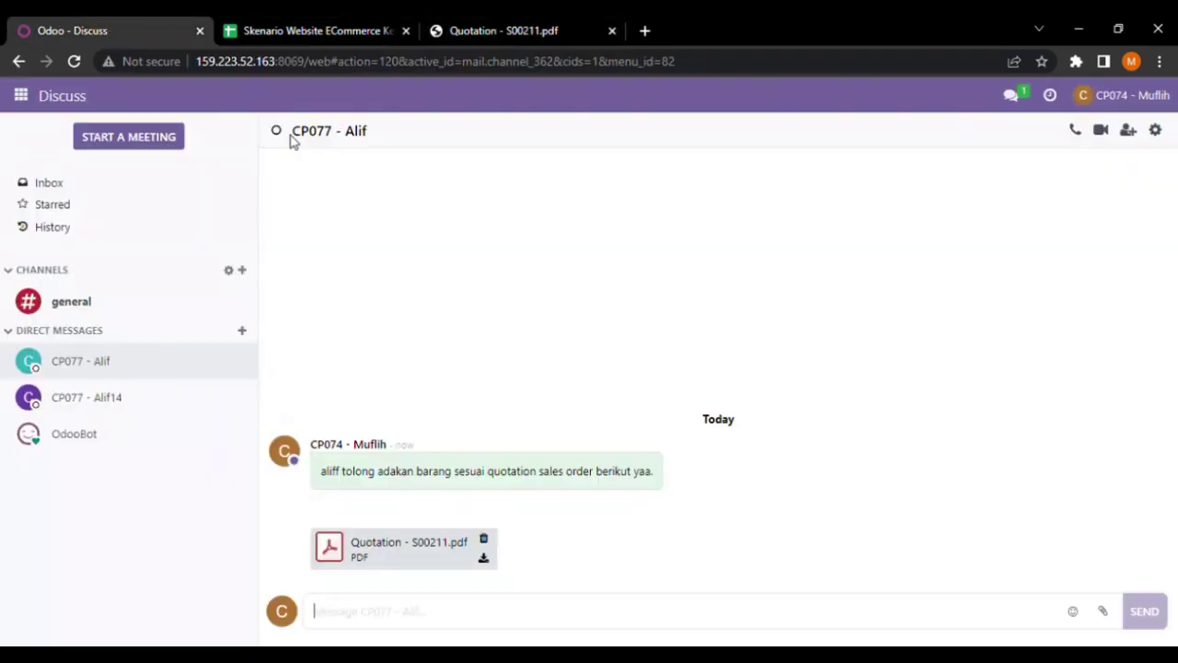
click(292, 22)
click(511, 32)
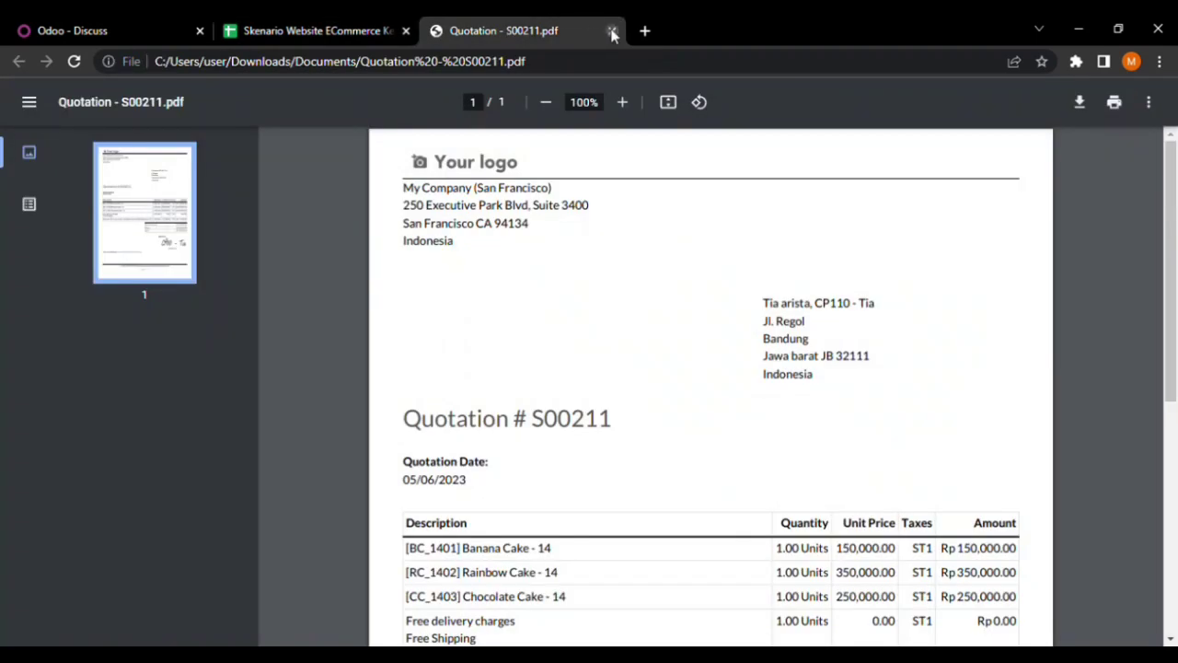
click(613, 33)
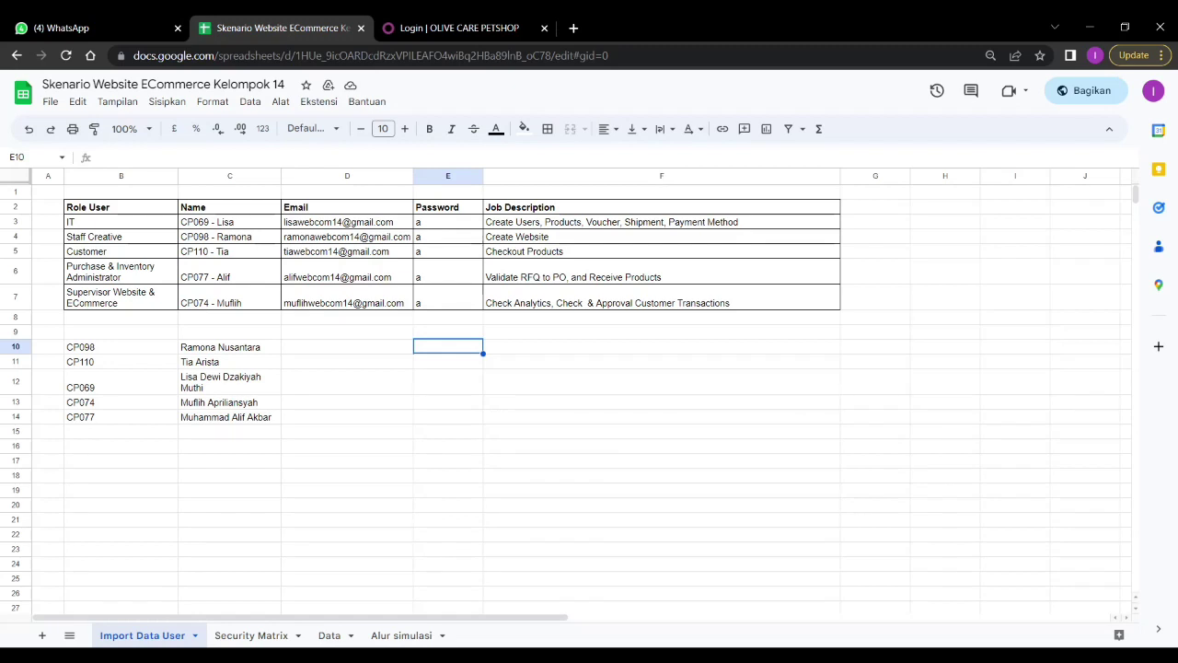
Sign in to Odoo as the Purchase & Inventory Administrator, using the e-mail and password from the Import Data User sheet
click(437, 30)
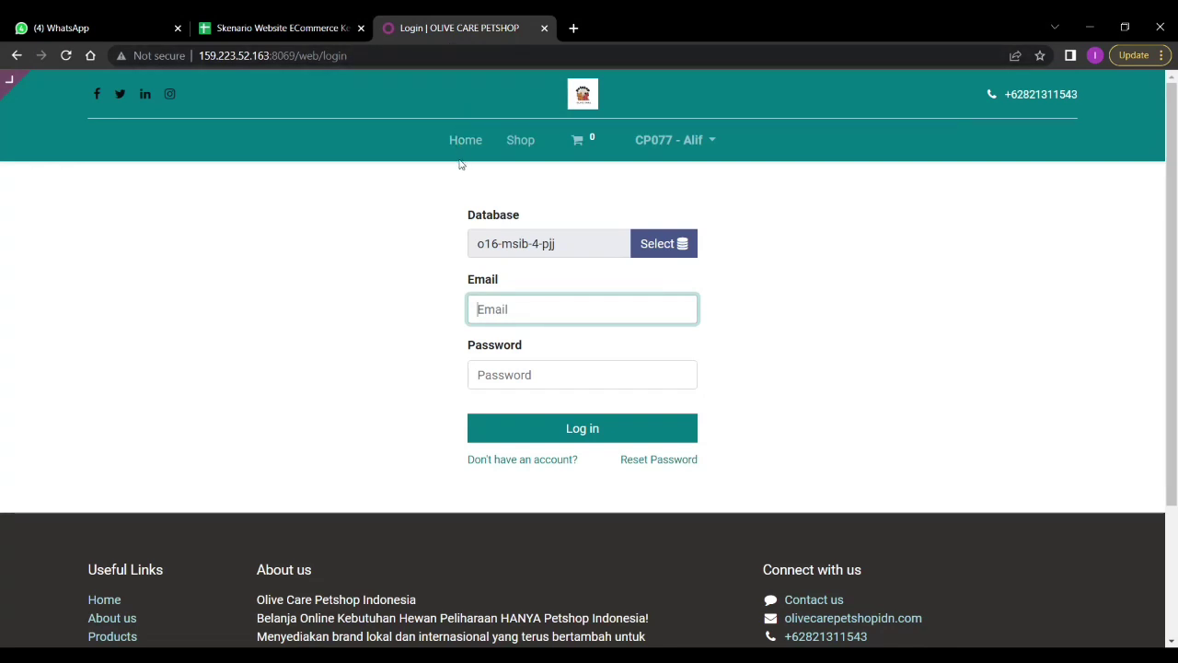
click(319, 22)
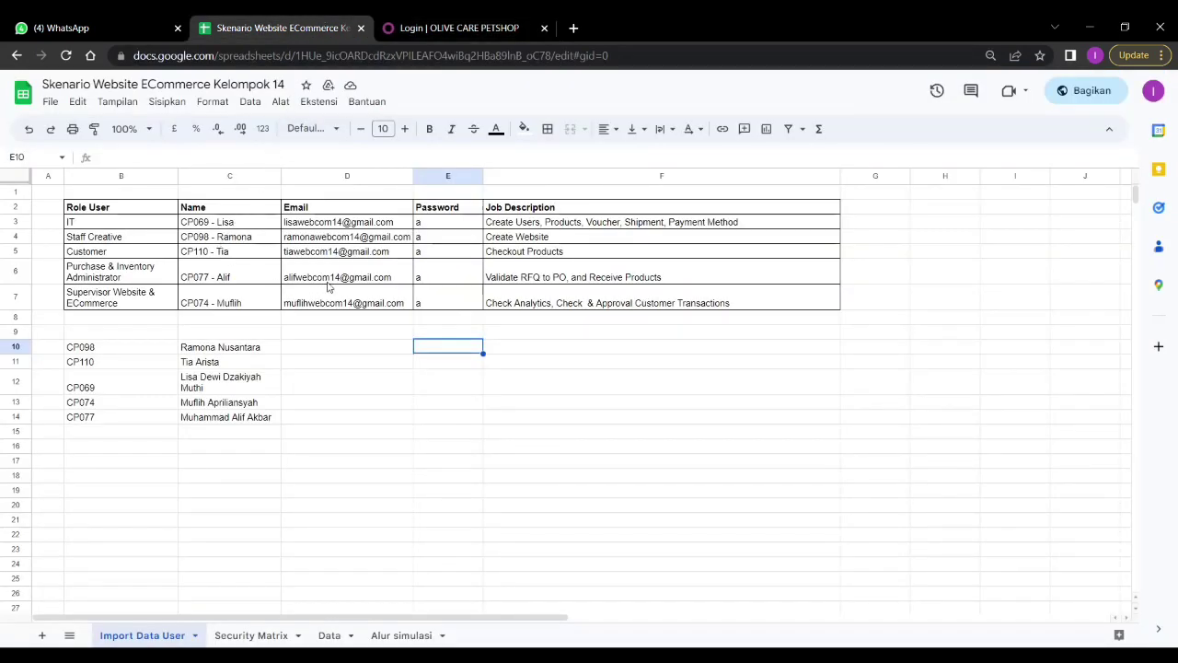
mouse_move(319, 278)
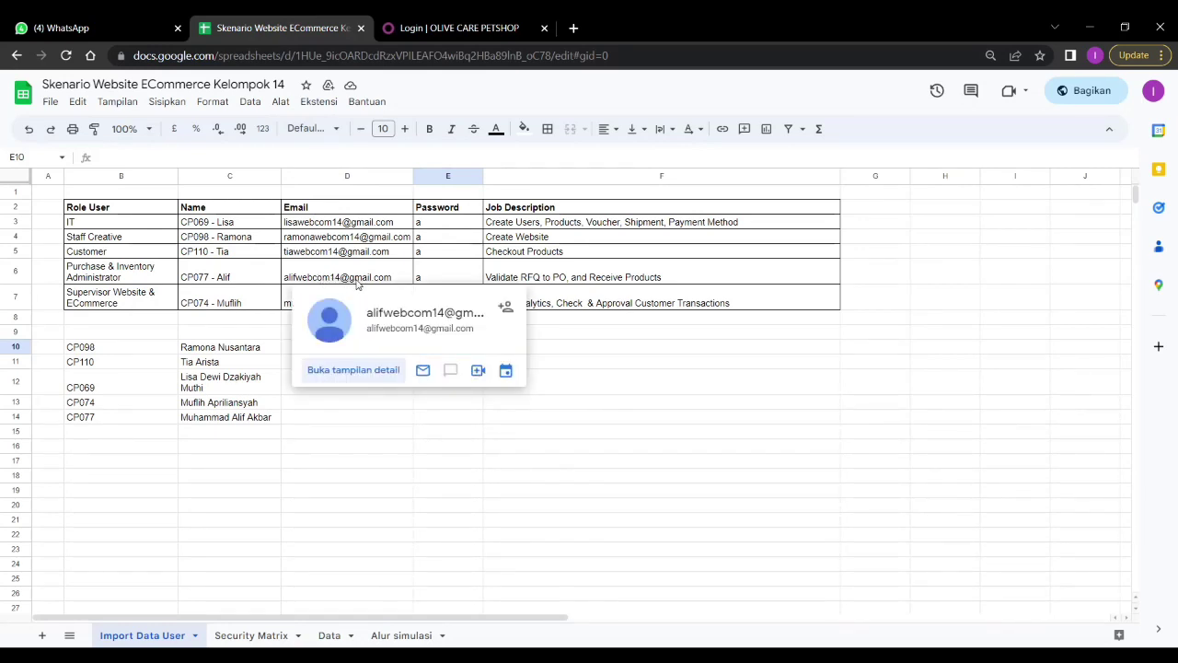
click(457, 31)
click(579, 371)
click(568, 372)
text(•)
click(568, 428)
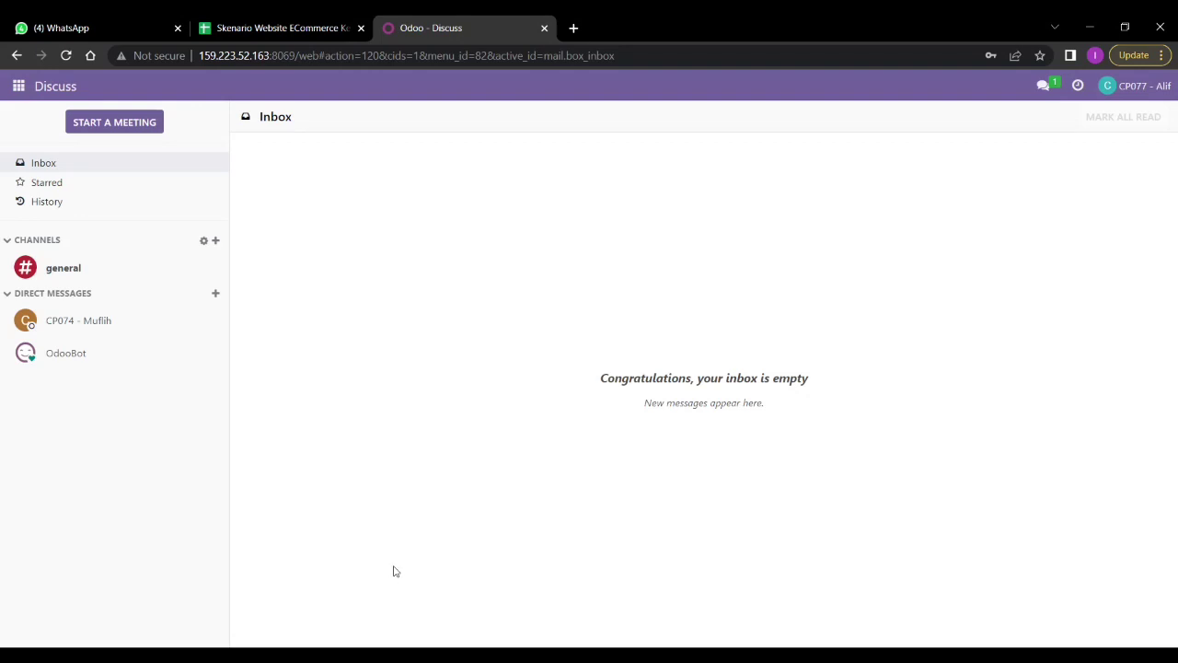
Download and review Quotation - S00211.pdf from the supervisor's Discuss message
click(156, 330)
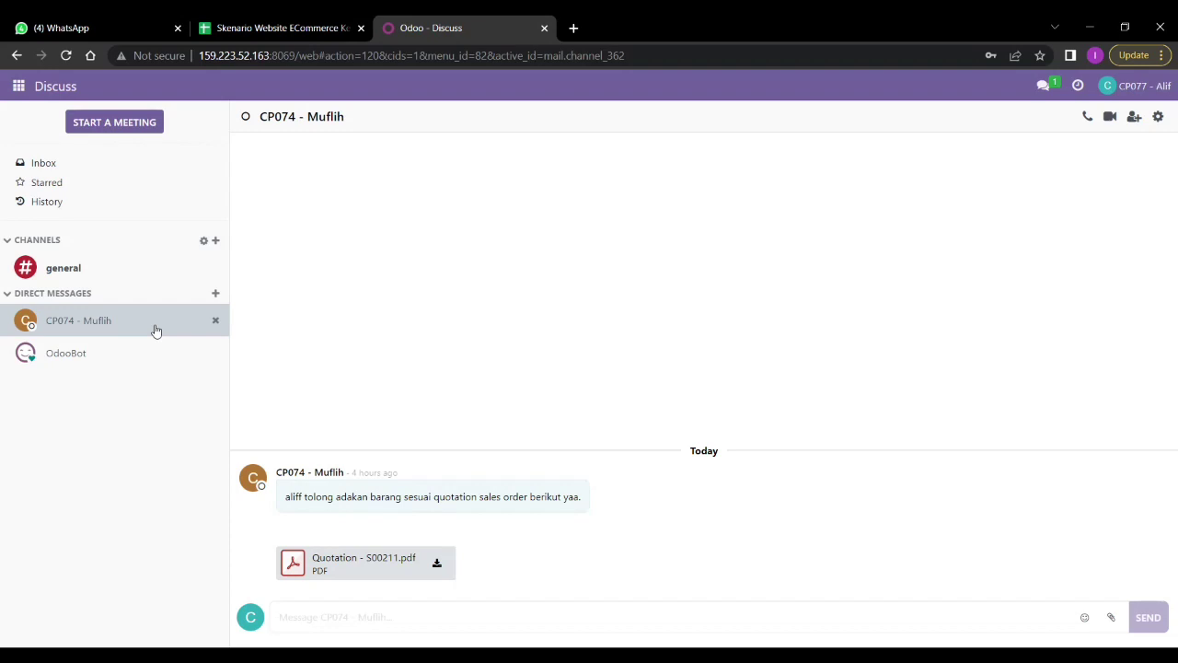
click(432, 574)
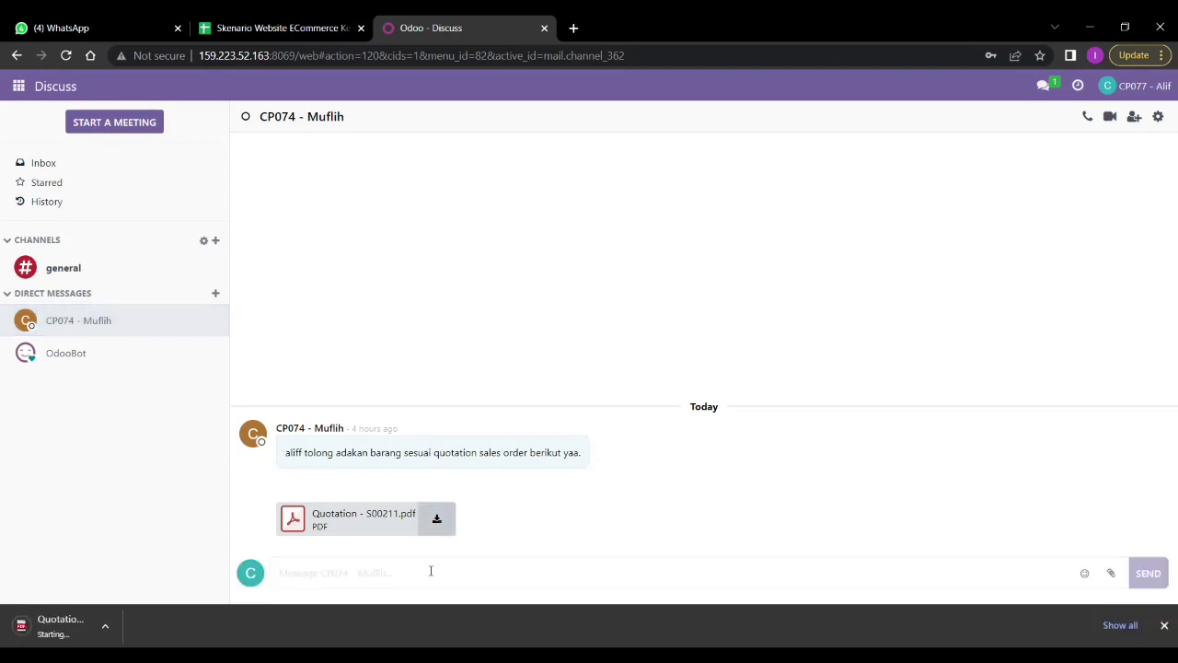
click(88, 626)
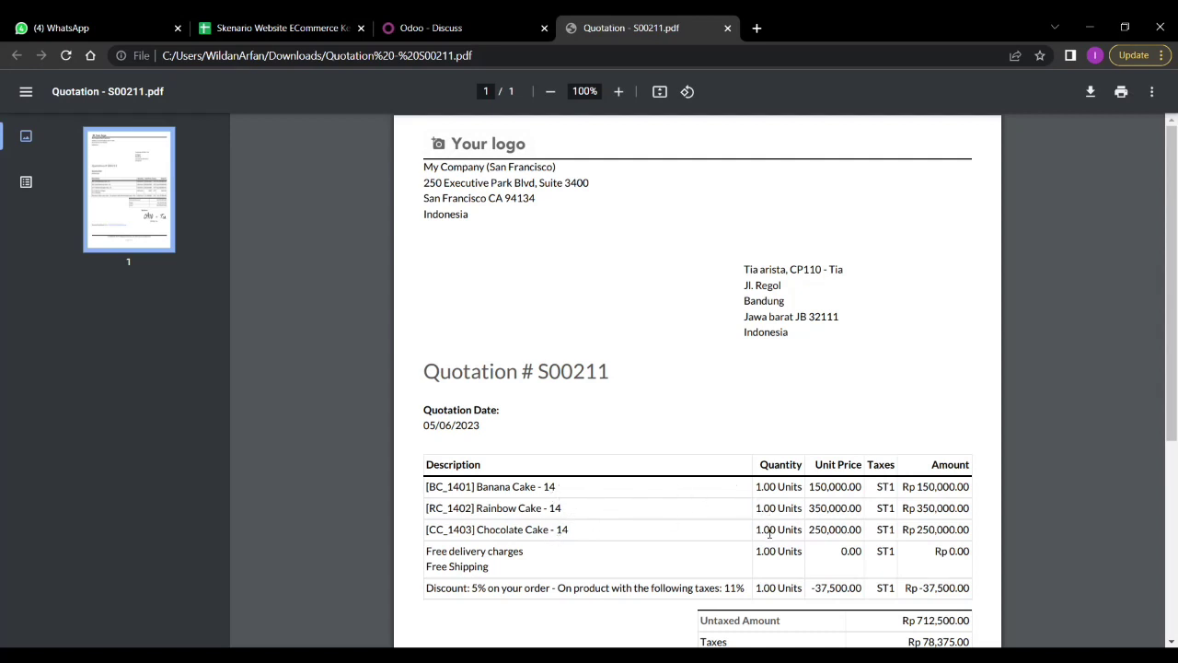
scroll(781, 550, down, 2)
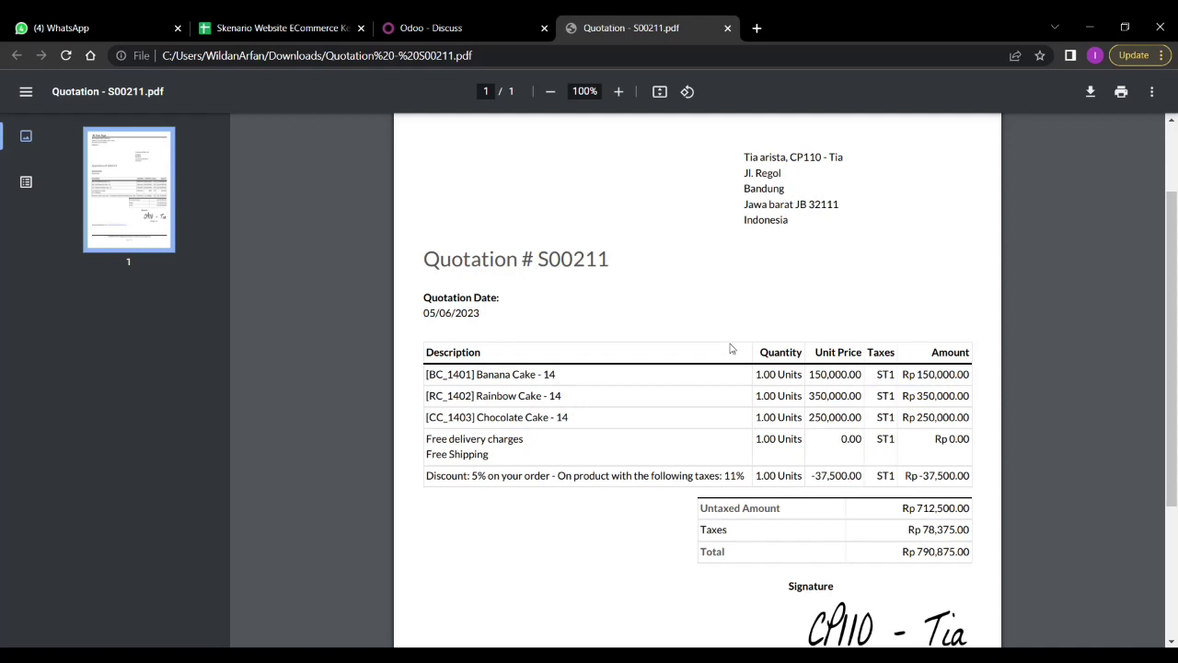
scroll(706, 327, up, 2)
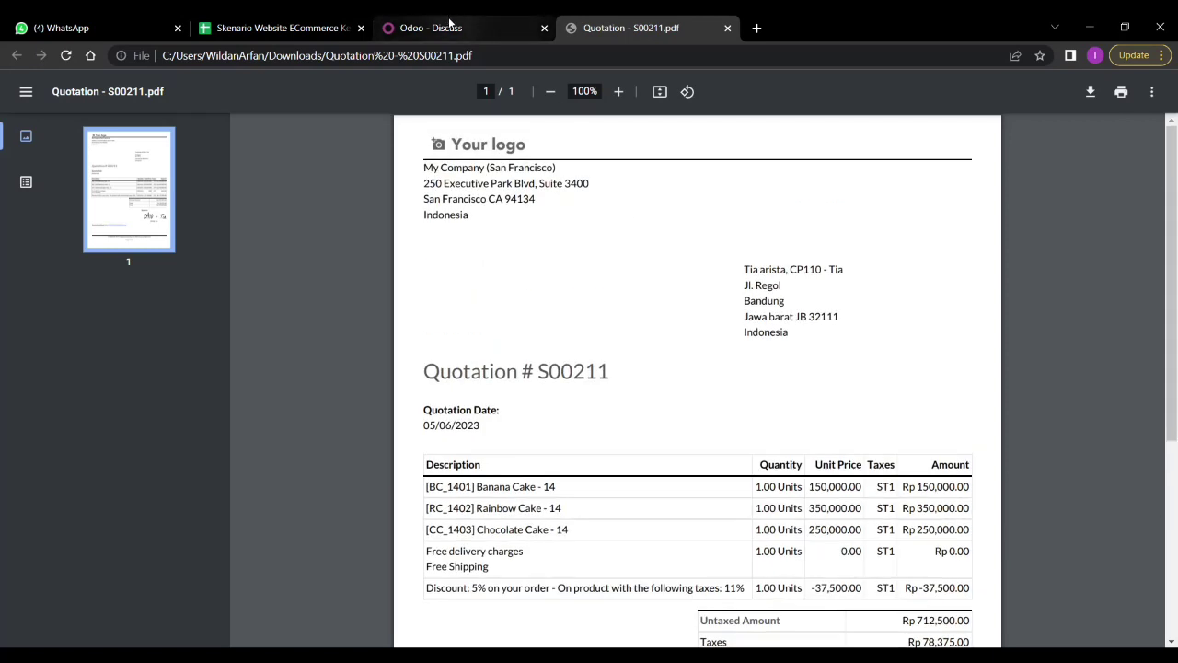
click(490, 31)
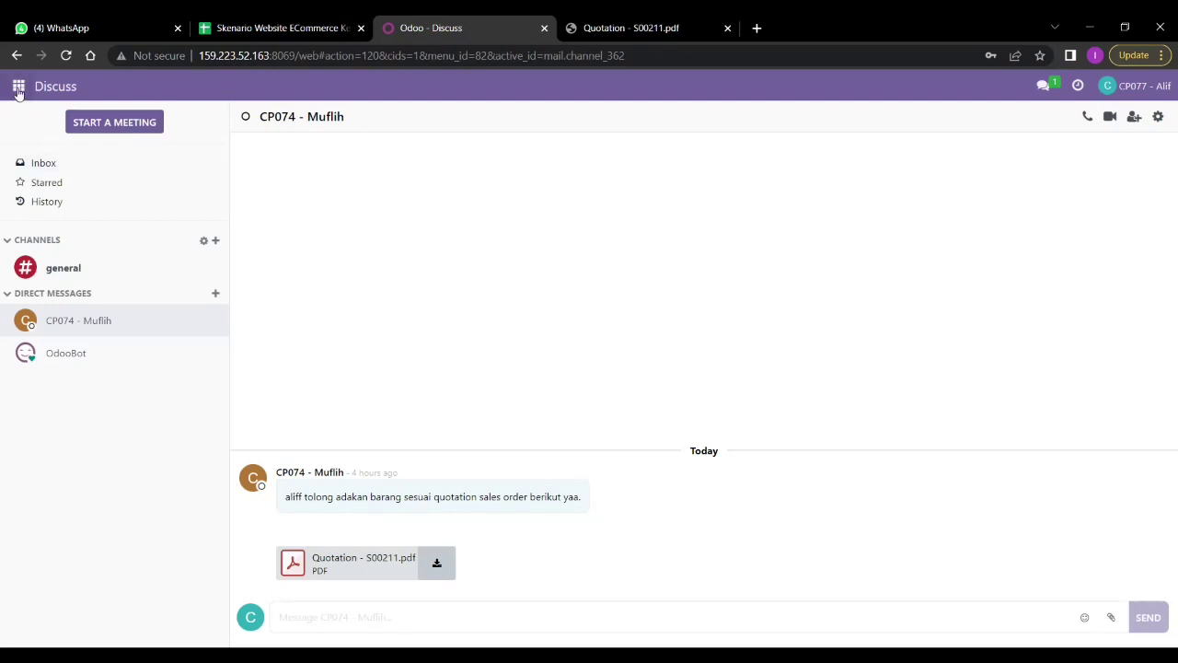
In the Purchase app, filter the Requests for Quotation by source document s00211
click(18, 89)
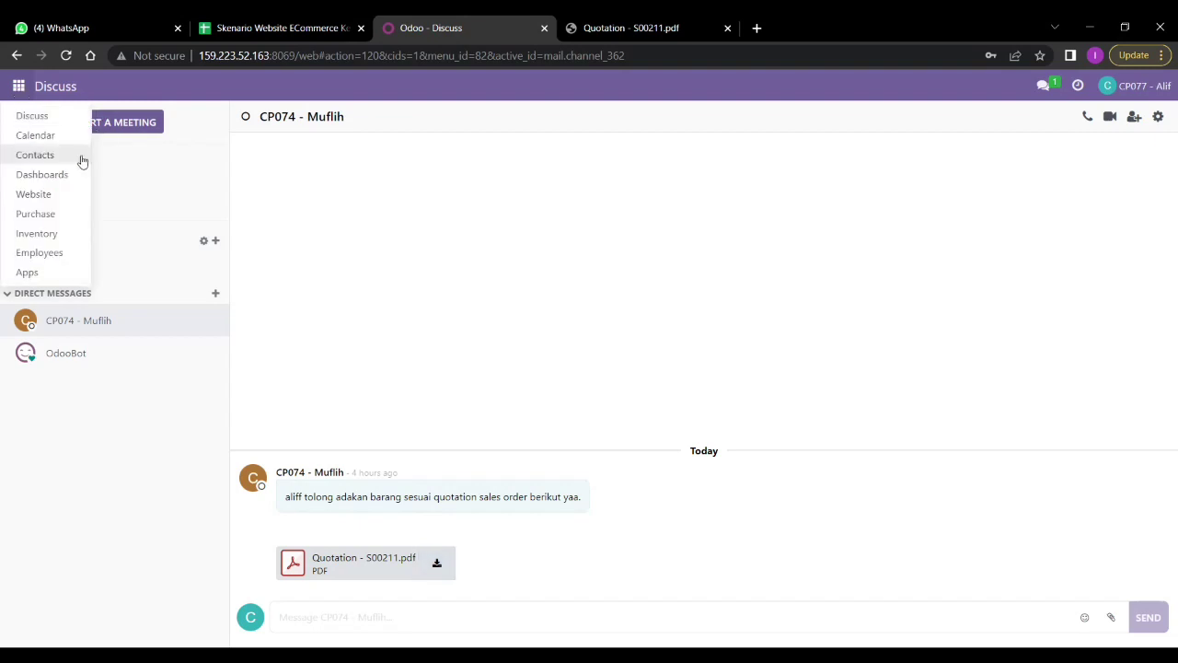
click(47, 216)
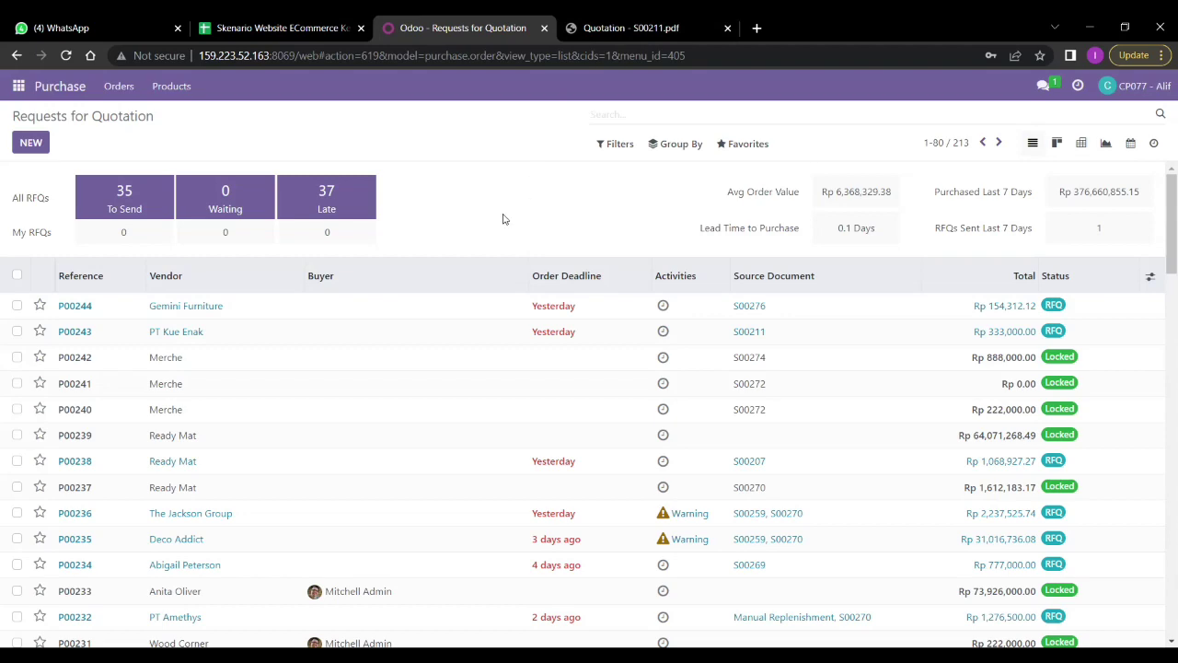
scroll(241, 534, down, 3)
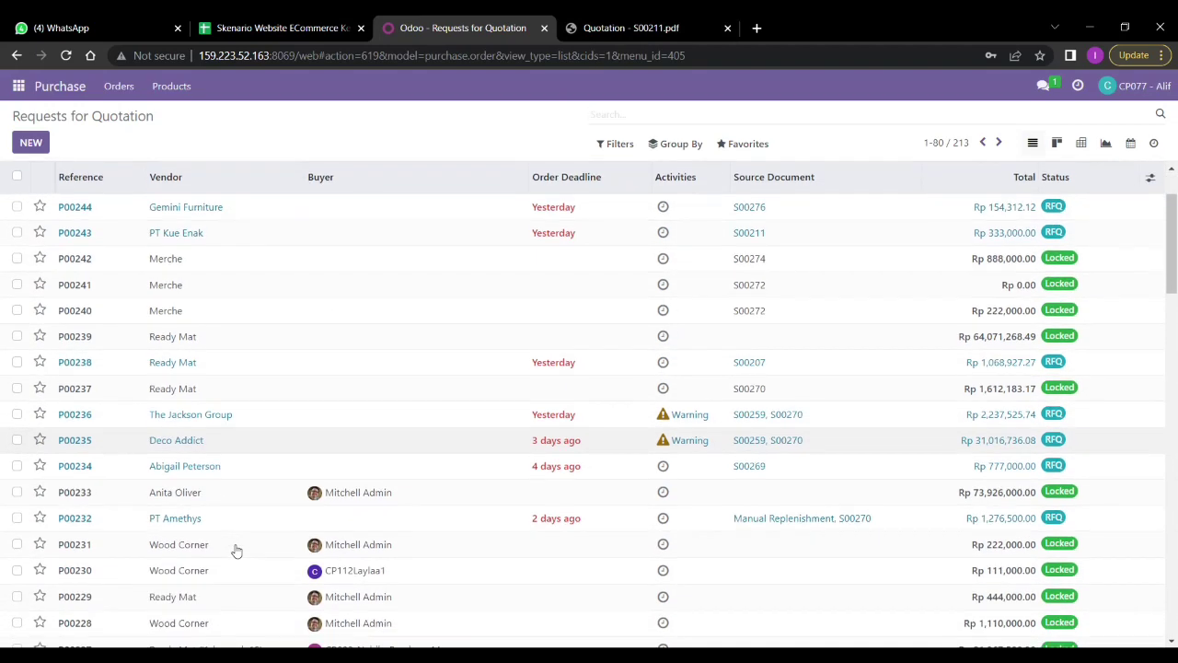
scroll(236, 550, down, 2)
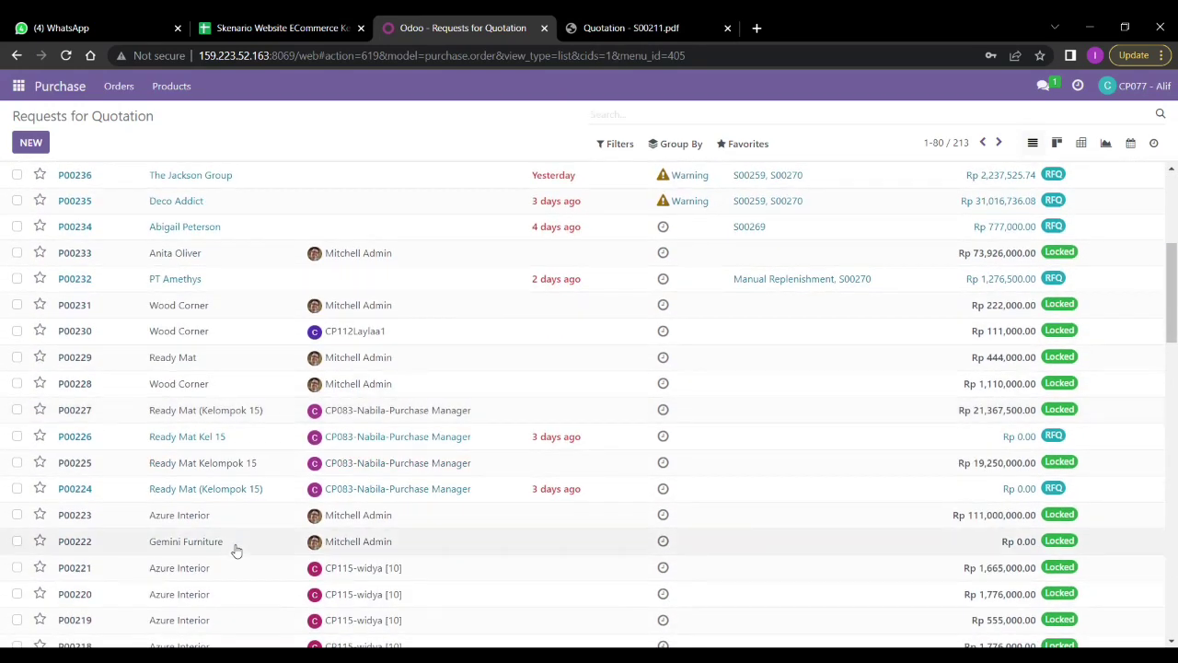
scroll(235, 549, up, 5)
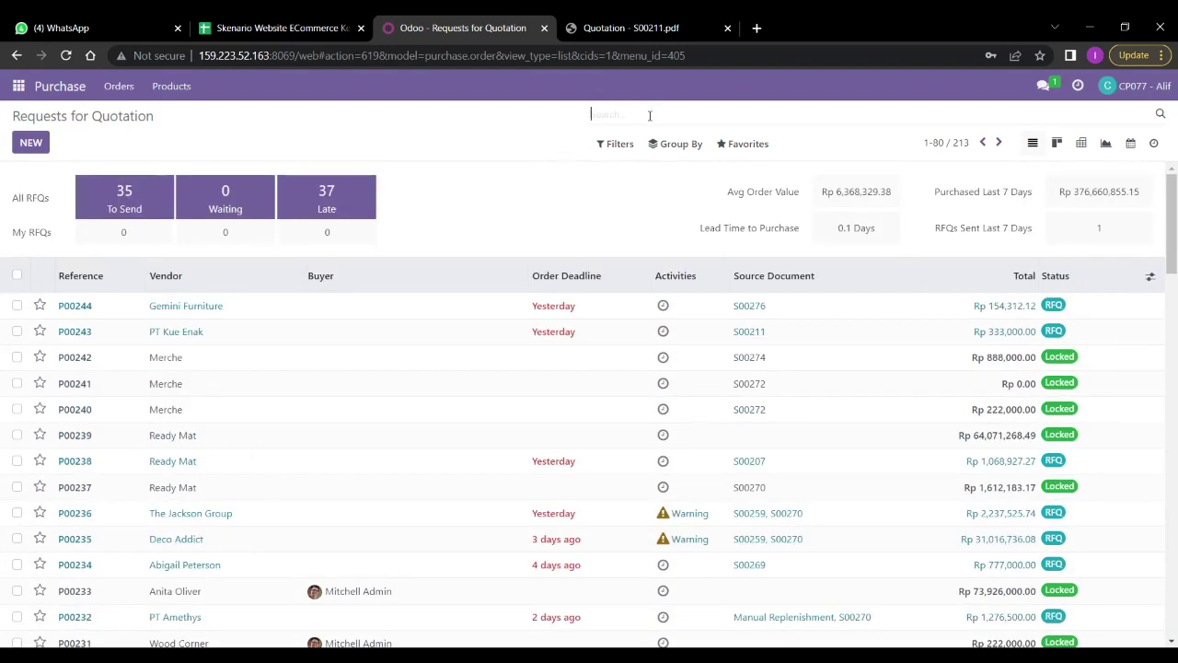
text(s)
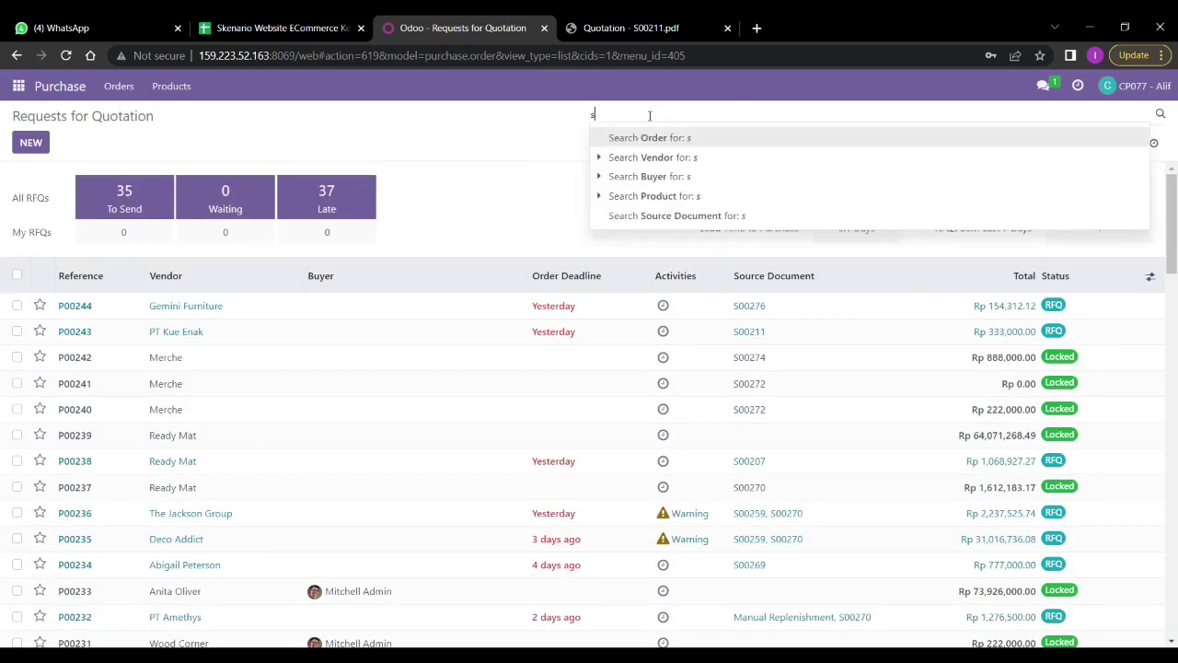
text(00211)
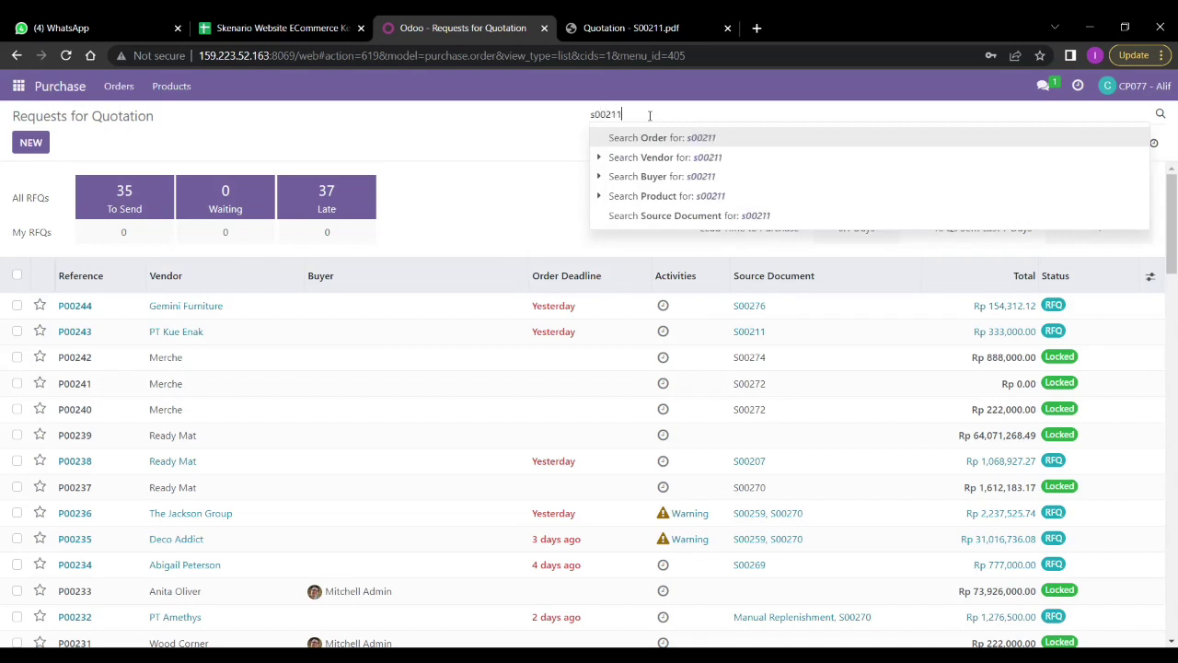
click(688, 216)
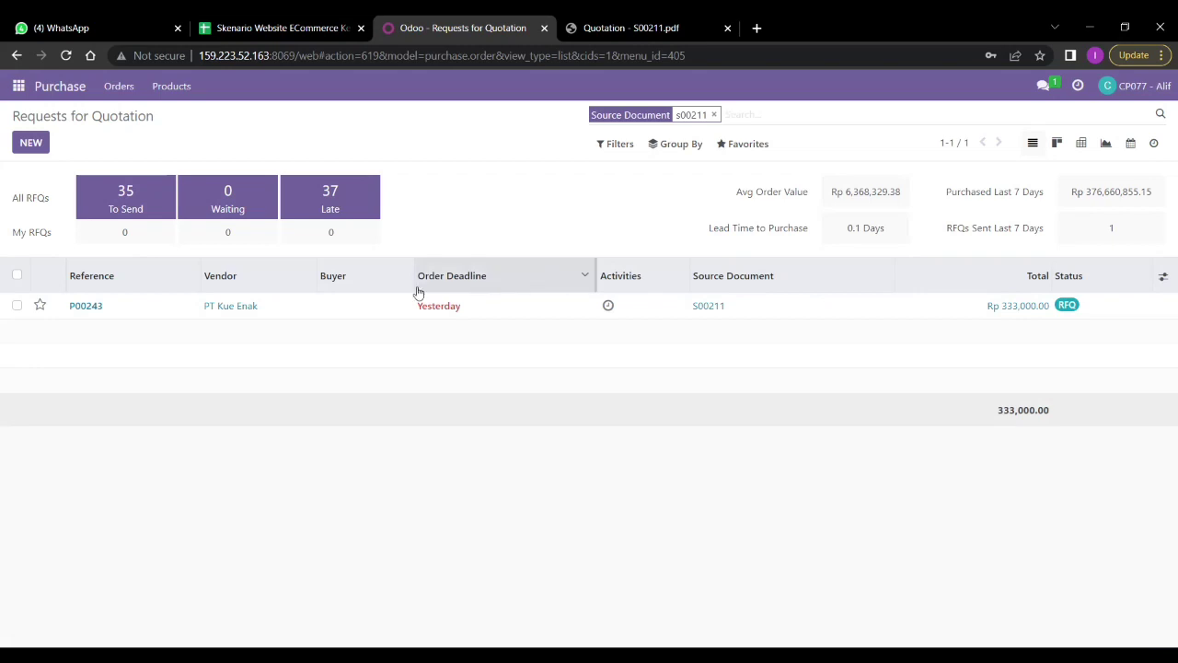
Open RFQ P00243, then return to the list and clear the s00211 filter
double_click(332, 308)
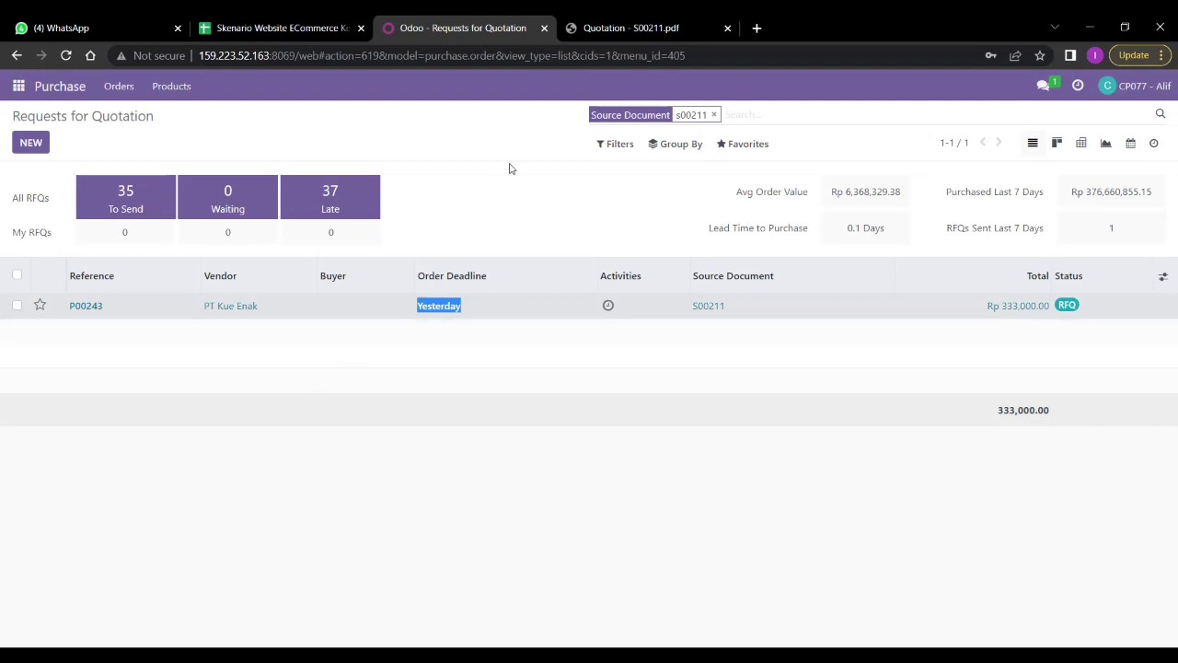
click(466, 174)
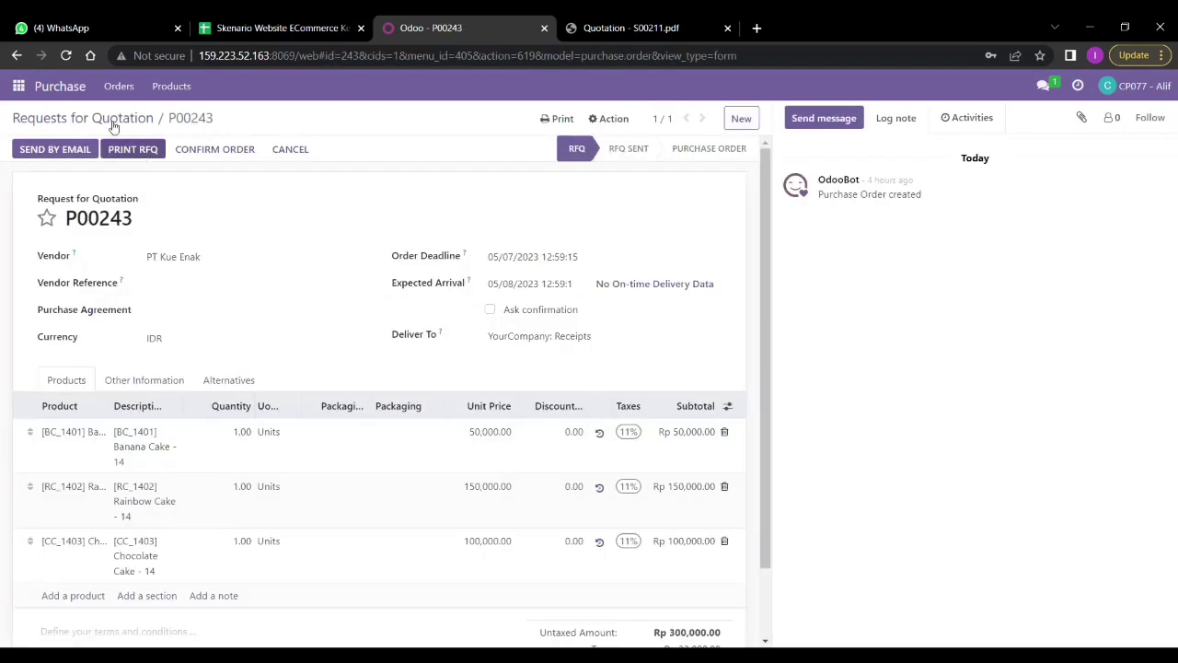
click(17, 56)
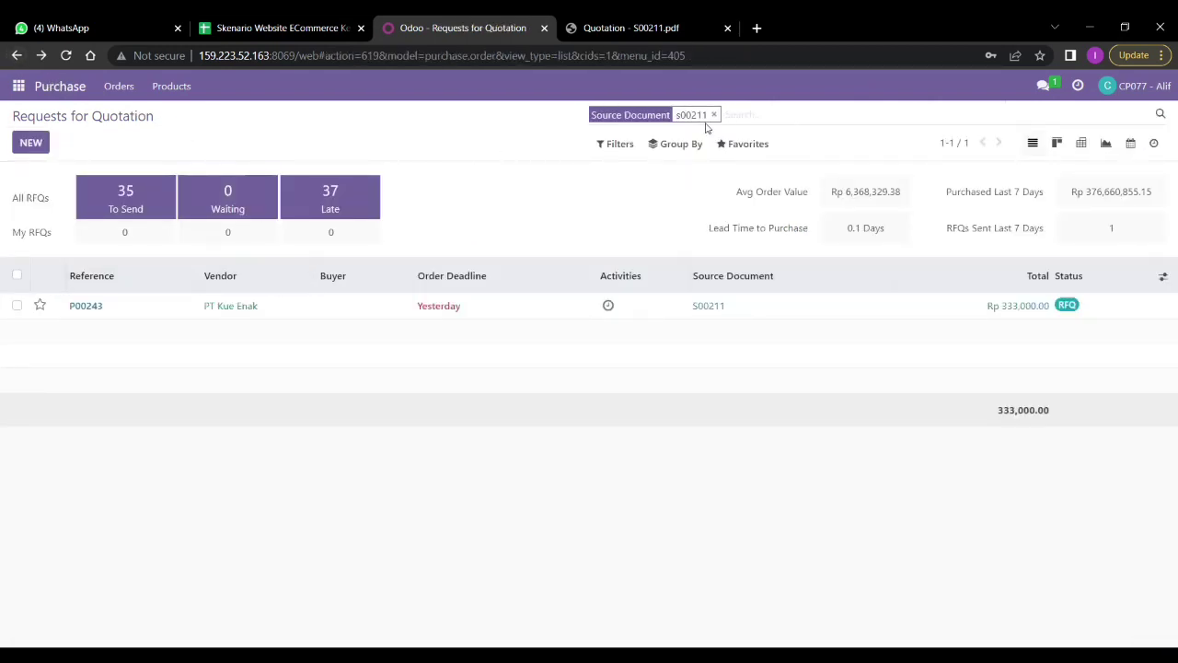
click(713, 116)
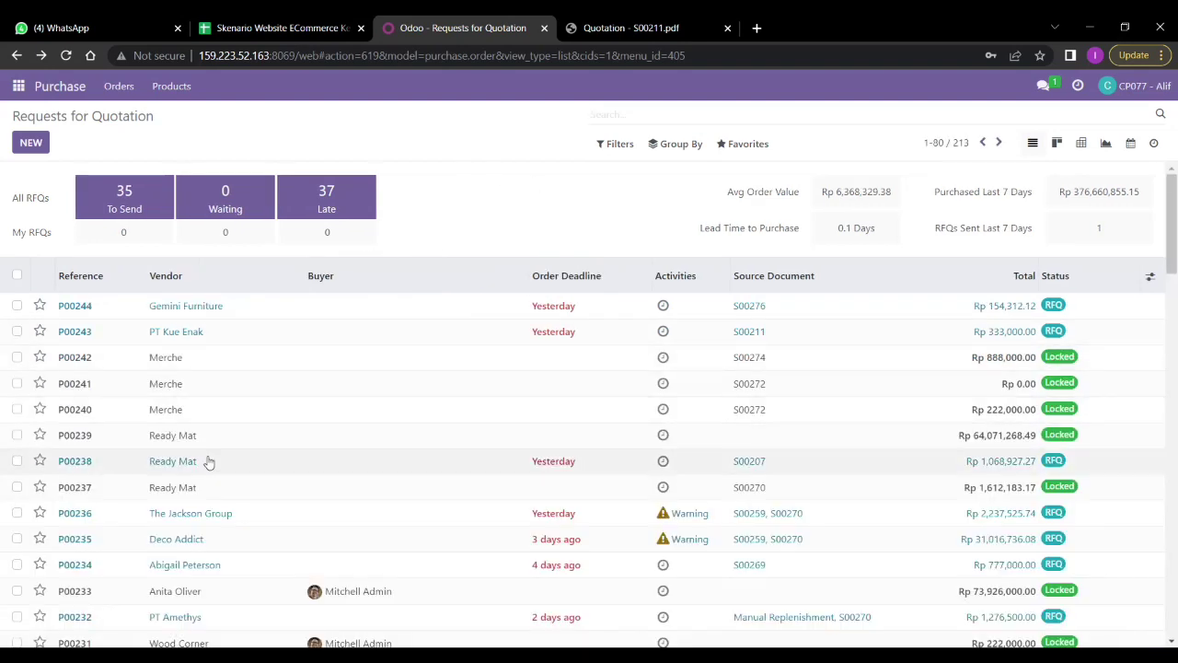
Browse the full Requests for Quotation list and reopen P00243
scroll(209, 462, down, 2)
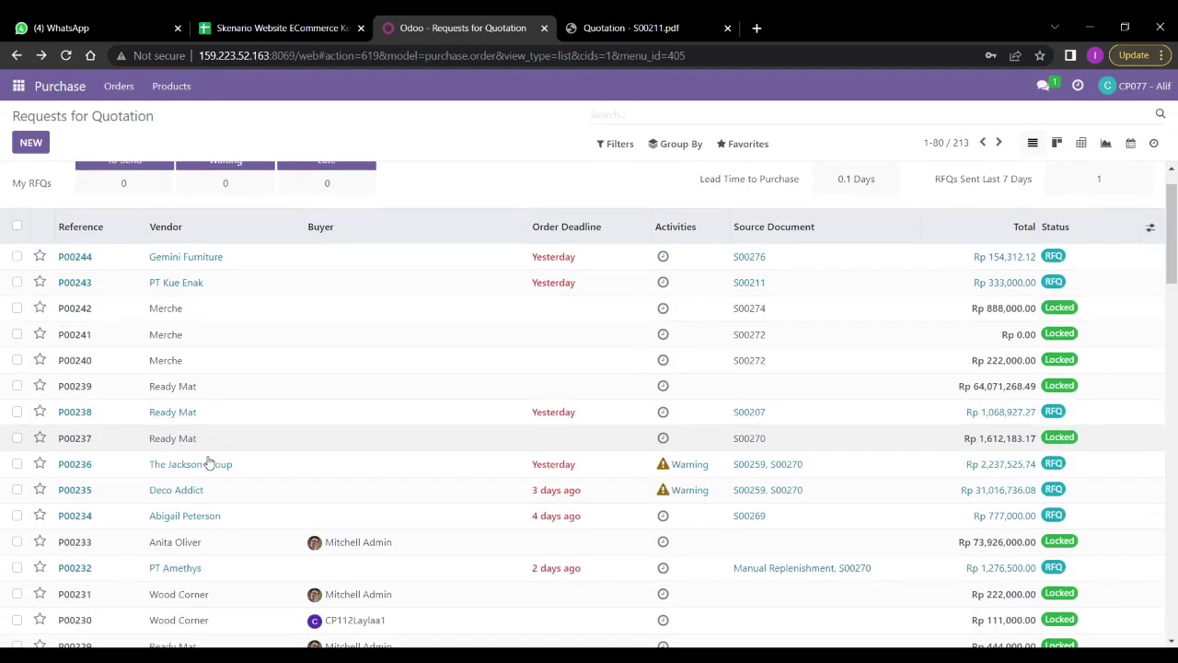
scroll(209, 462, down, 5)
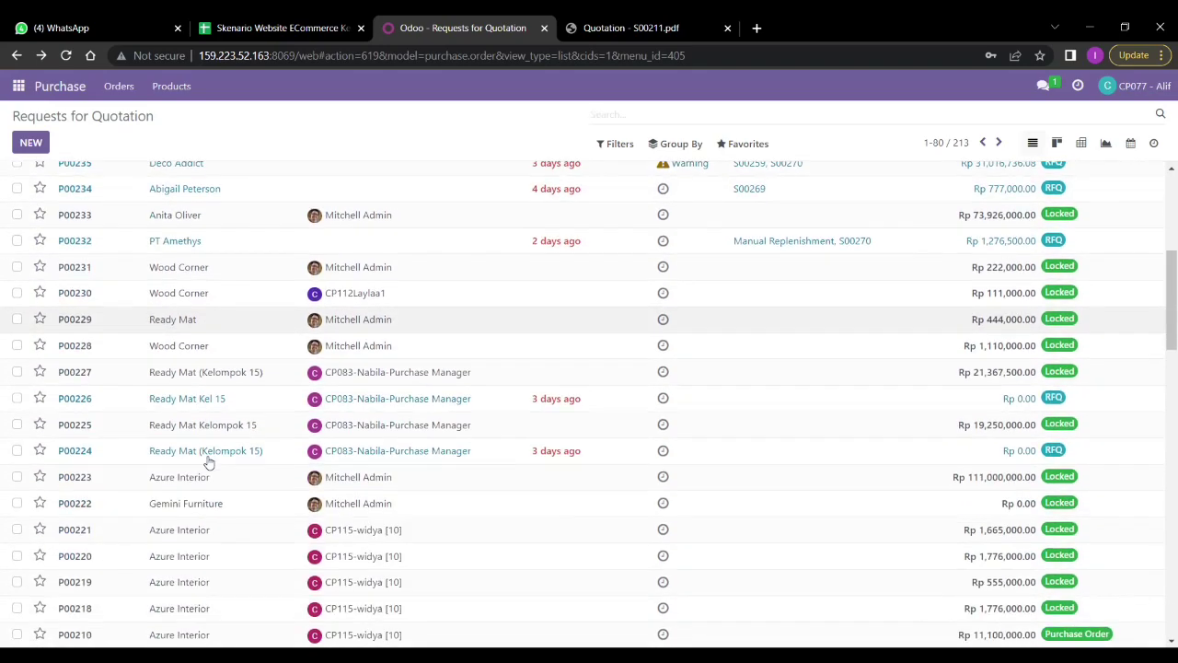
scroll(209, 462, down, 1)
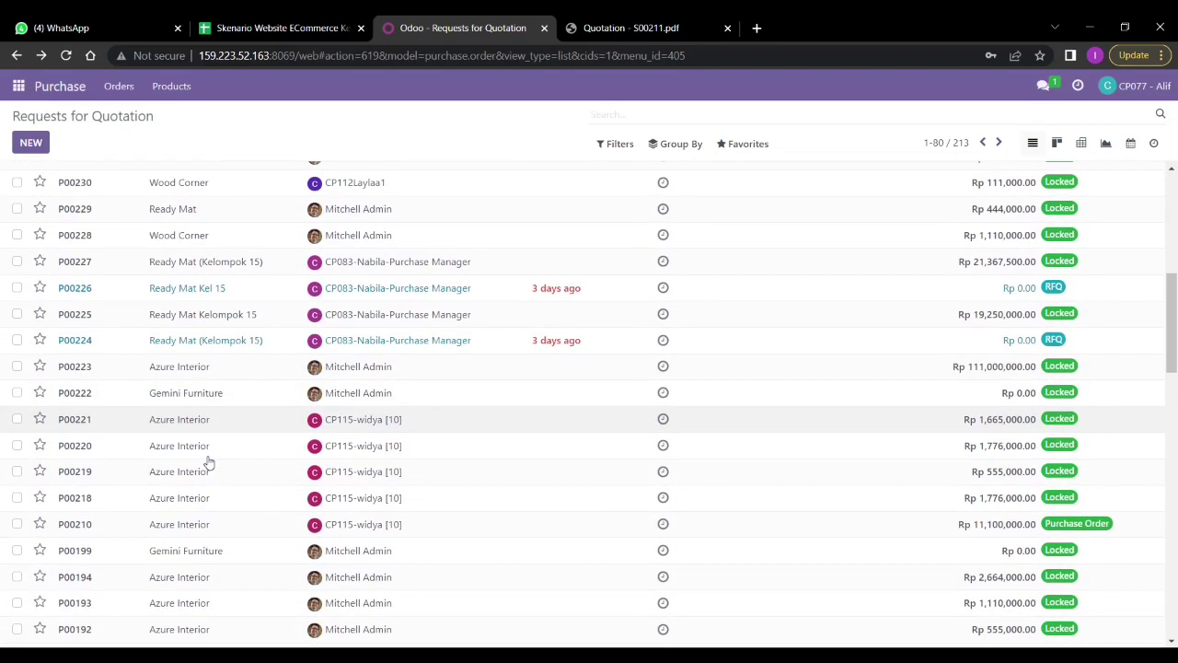
scroll(209, 462, down, 4)
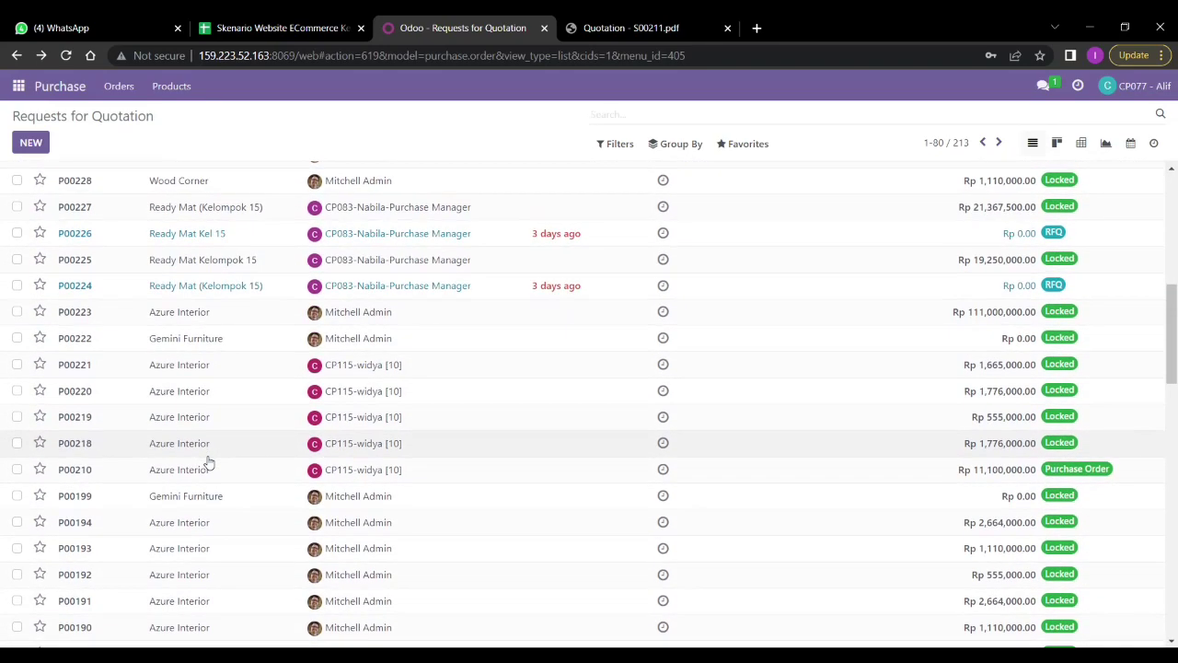
scroll(209, 462, up, 2)
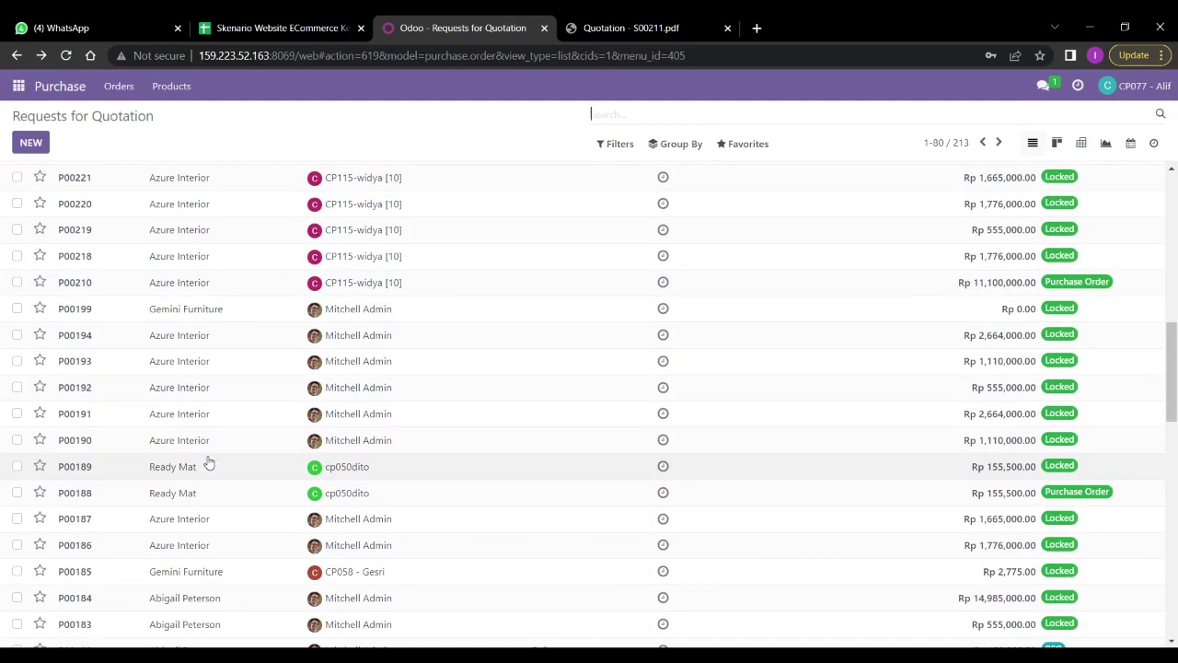
scroll(209, 462, up, 5)
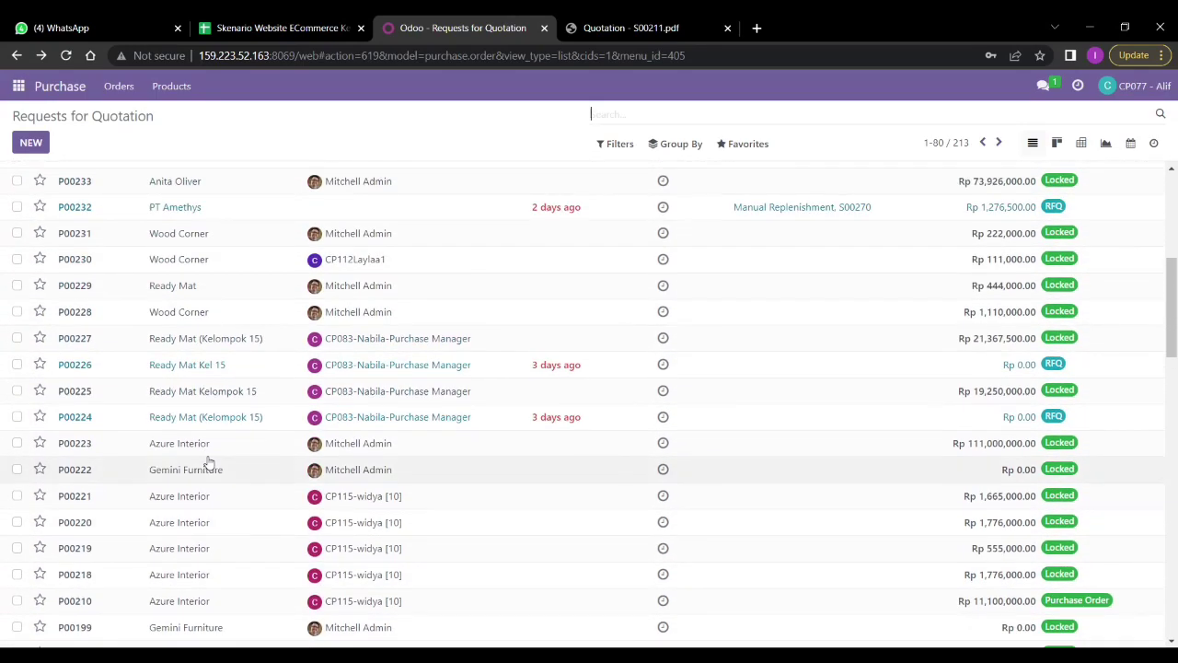
scroll(209, 462, up, 3)
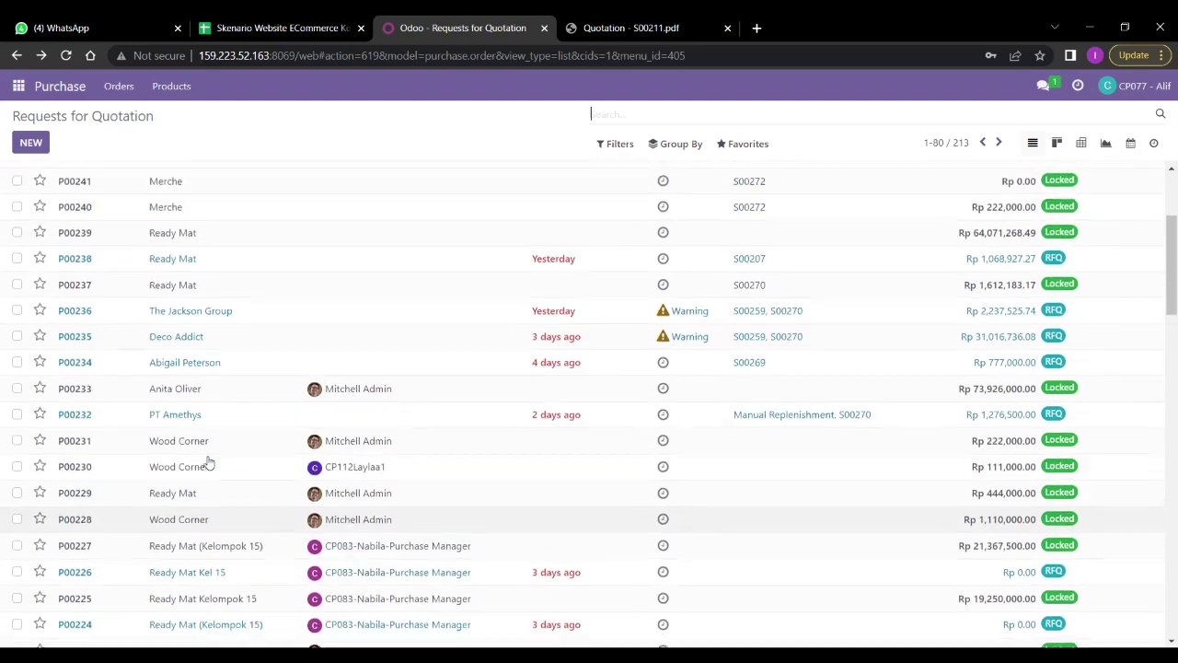
scroll(209, 462, up, 3)
scroll(211, 460, down, 3)
click(391, 658)
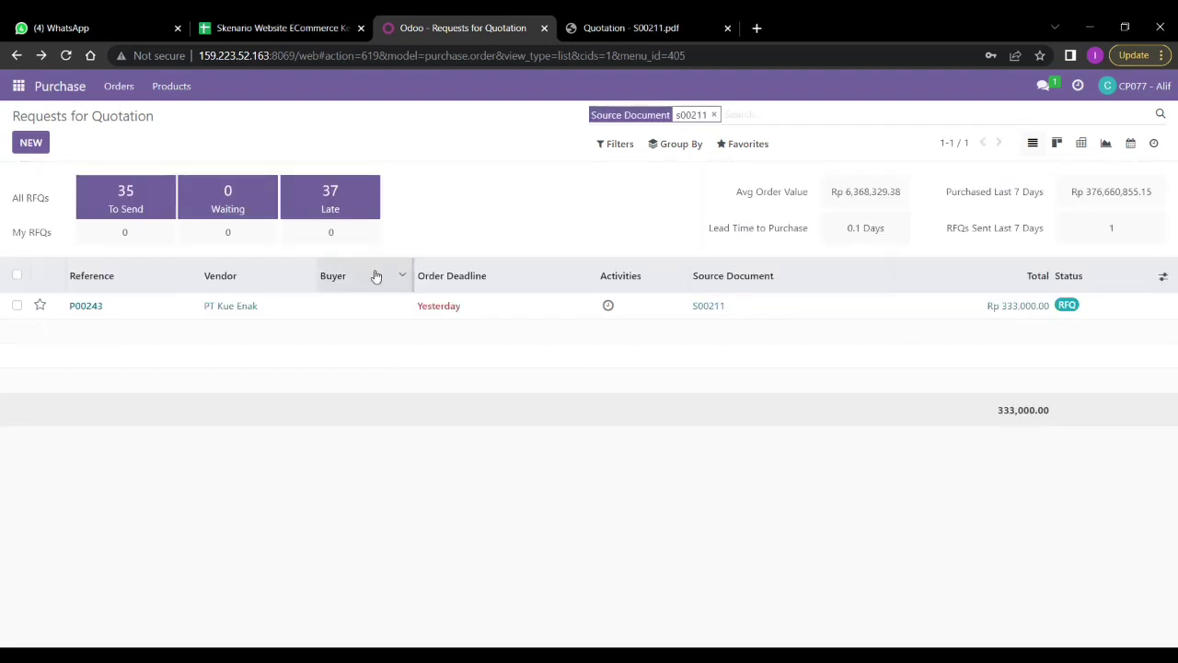
double_click(350, 306)
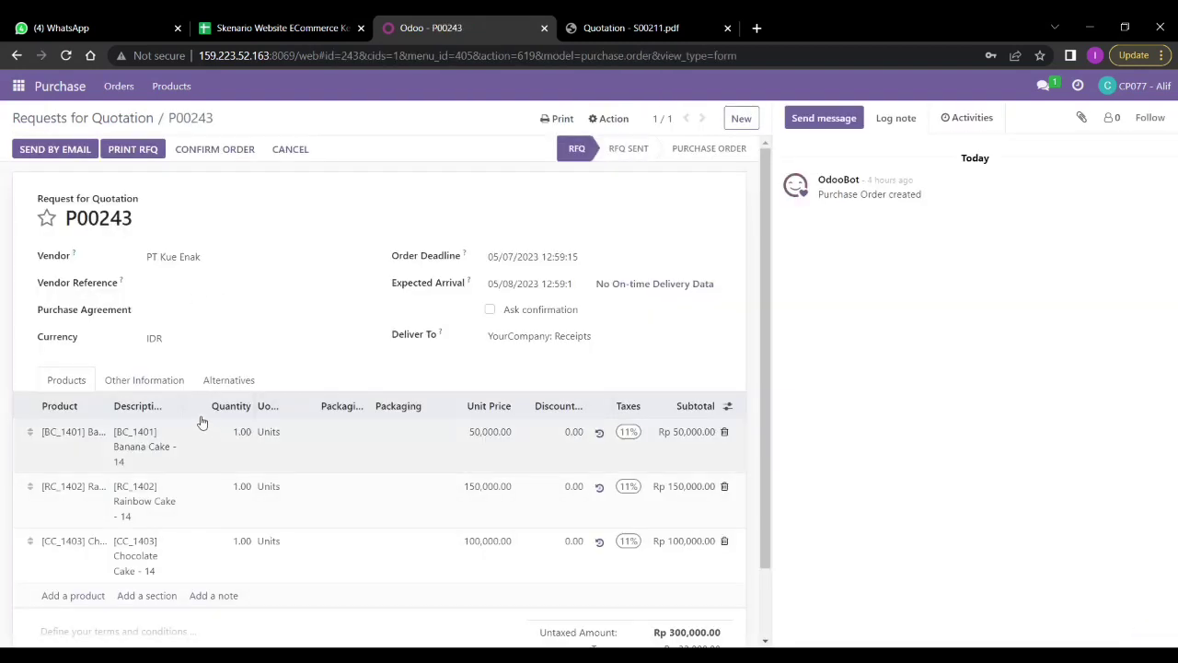
Compare RFQ P00243's cake prices against the Quotation - S00211.pdf
scroll(249, 427, down, 2)
scroll(250, 426, up, 2)
scroll(249, 427, down, 1)
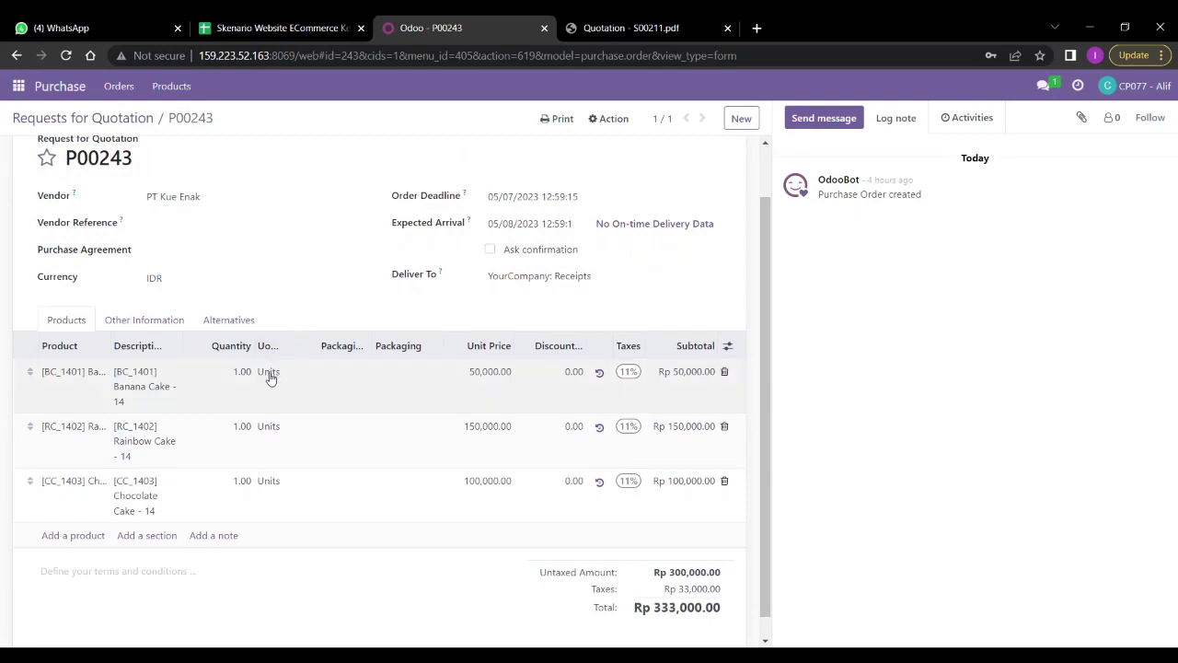
click(628, 28)
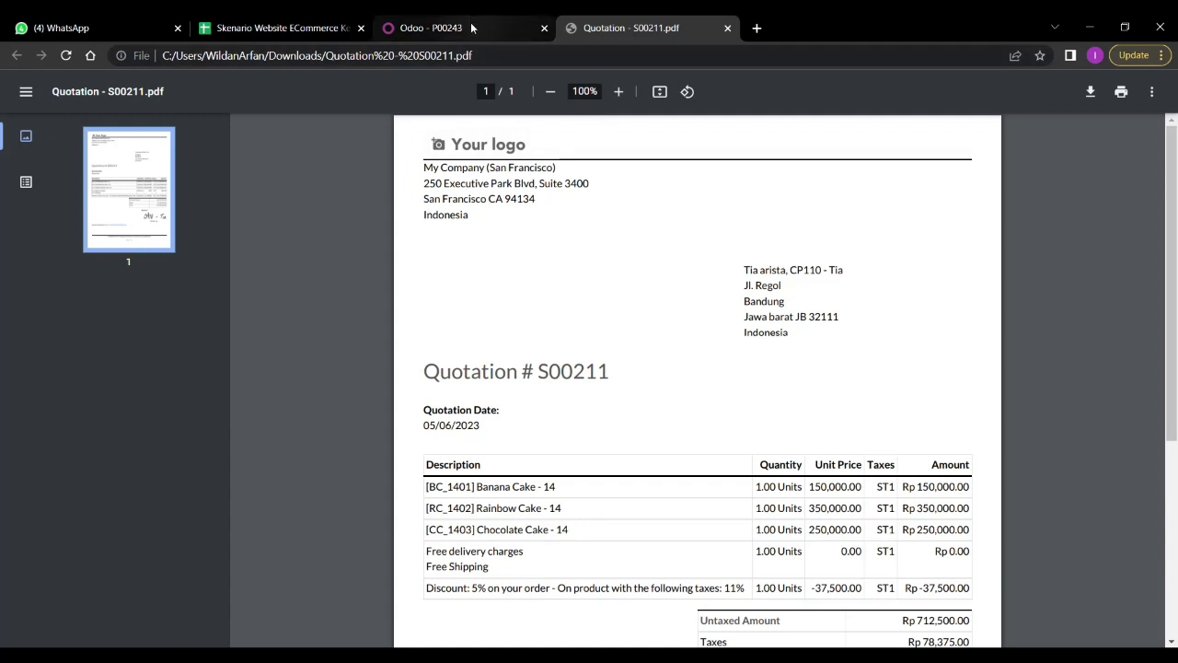
scroll(469, 172, down, 2)
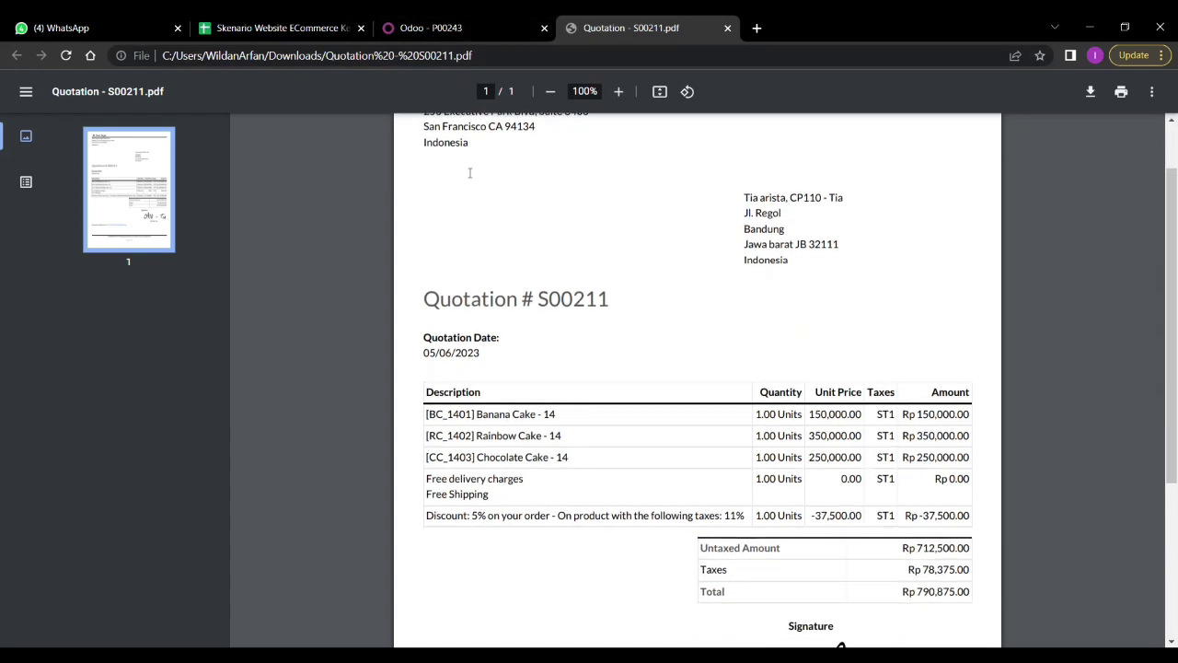
click(469, 28)
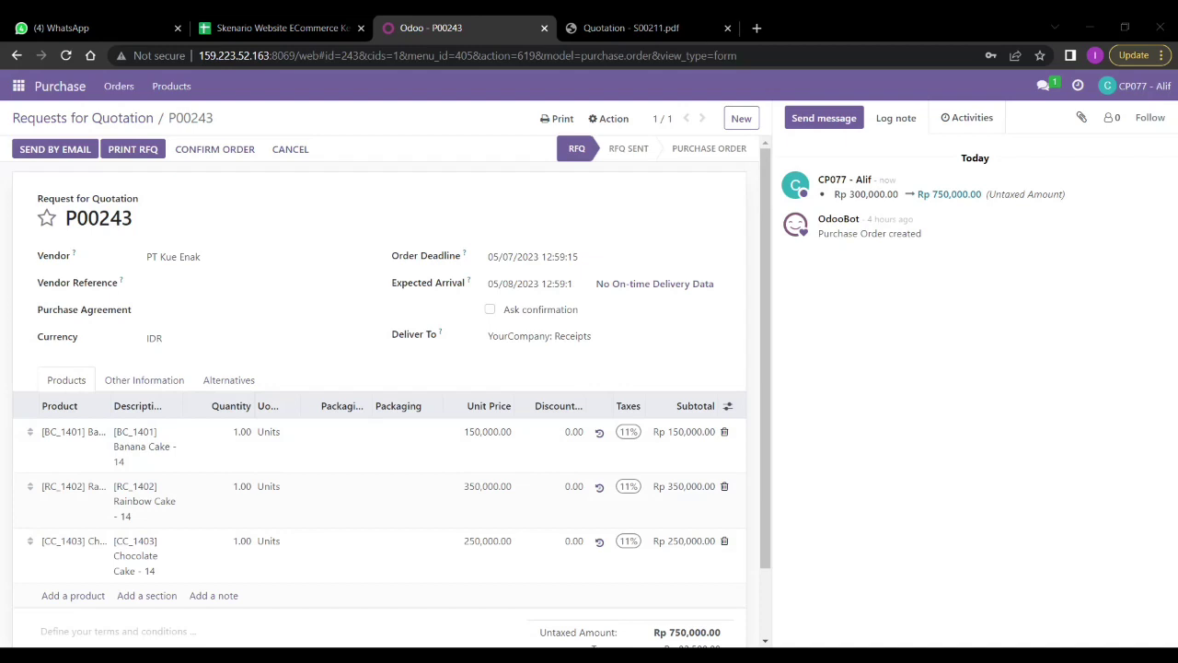
click(563, 34)
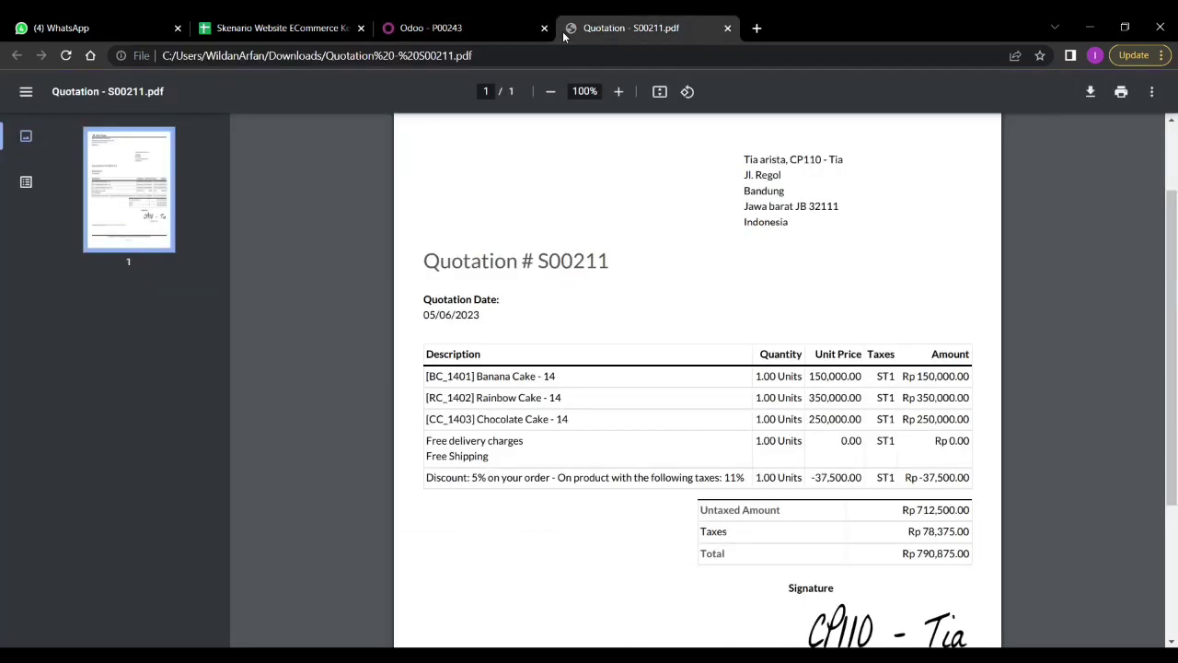
click(478, 30)
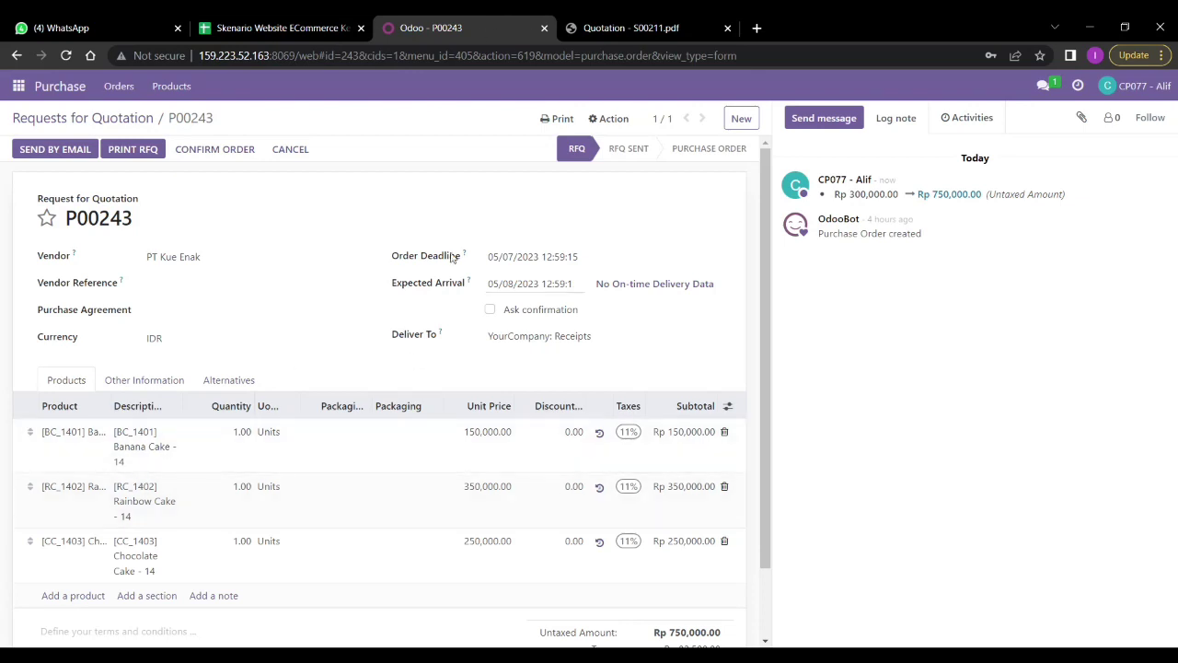
click(625, 27)
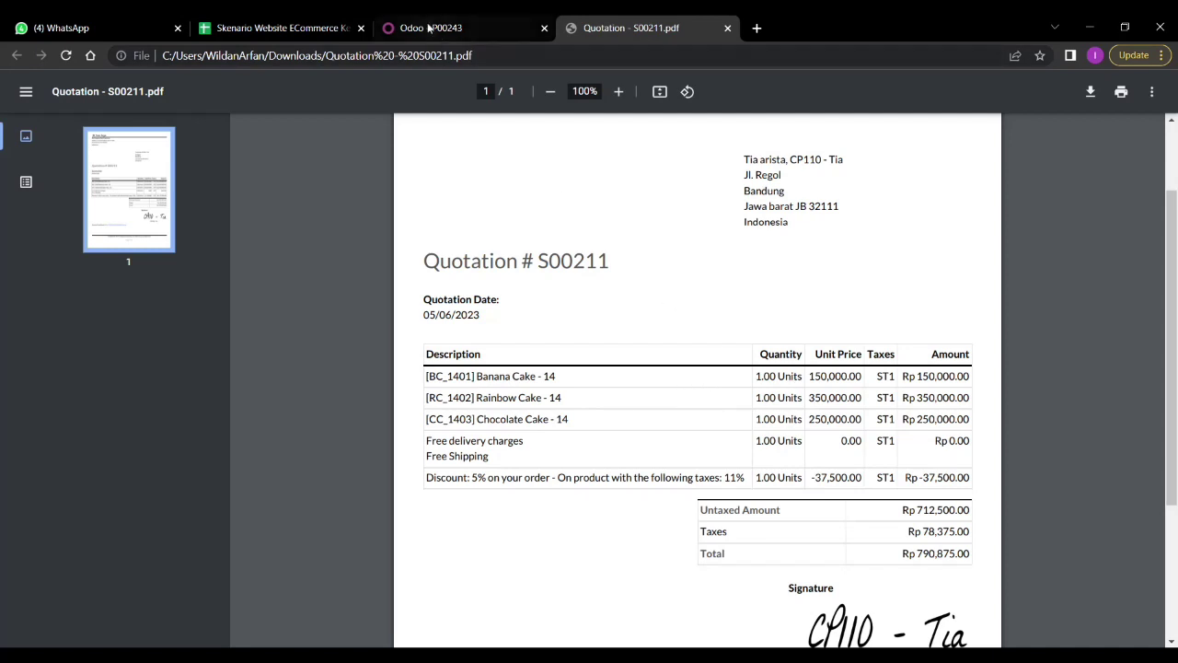
Switch back to purchase order P00243 and scroll through the RFQ form
click(399, 28)
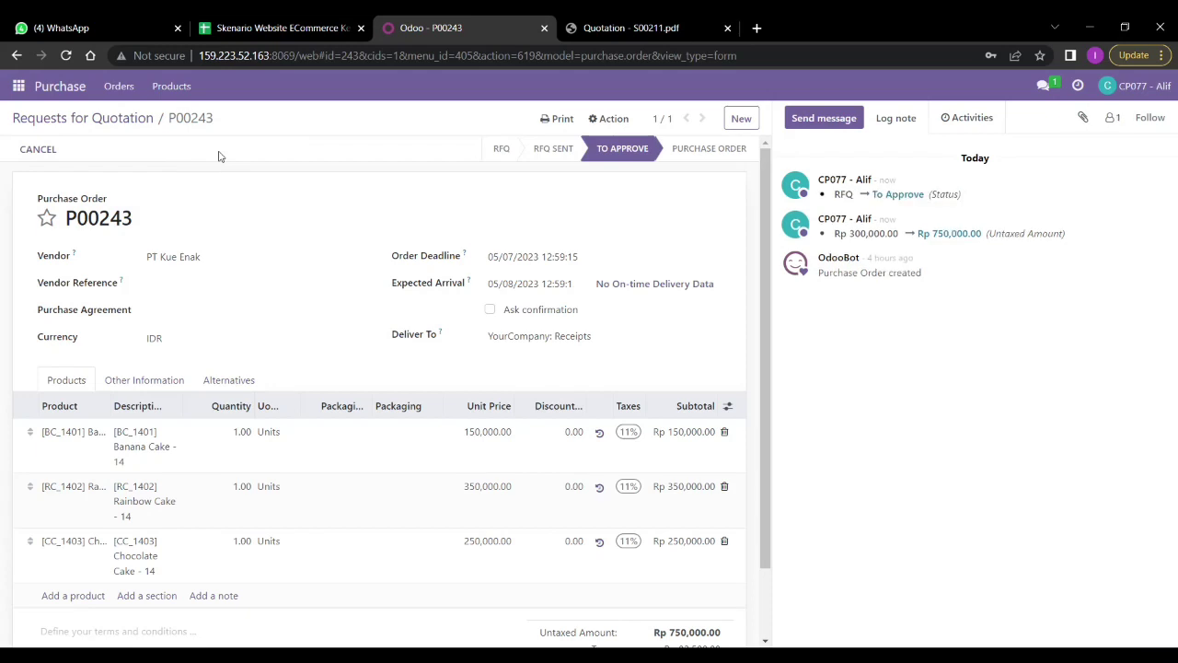
scroll(212, 231, down, 1)
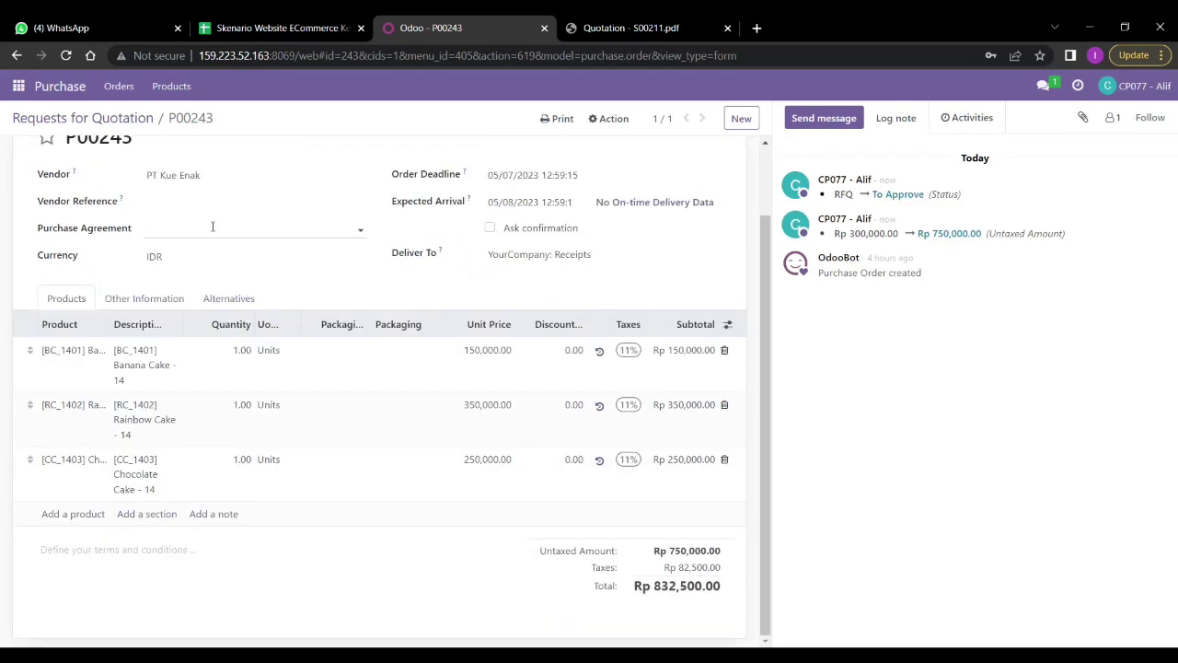
scroll(211, 226, up, 1)
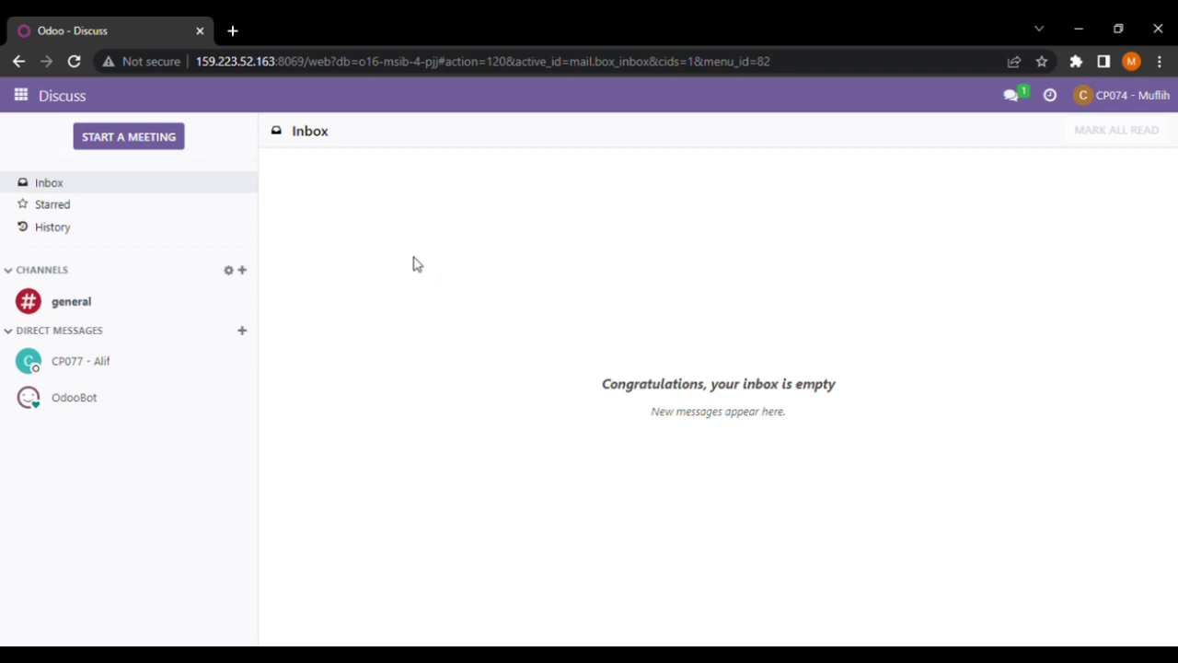
Open Website > eCommerce > Orders and search for order 211
click(22, 96)
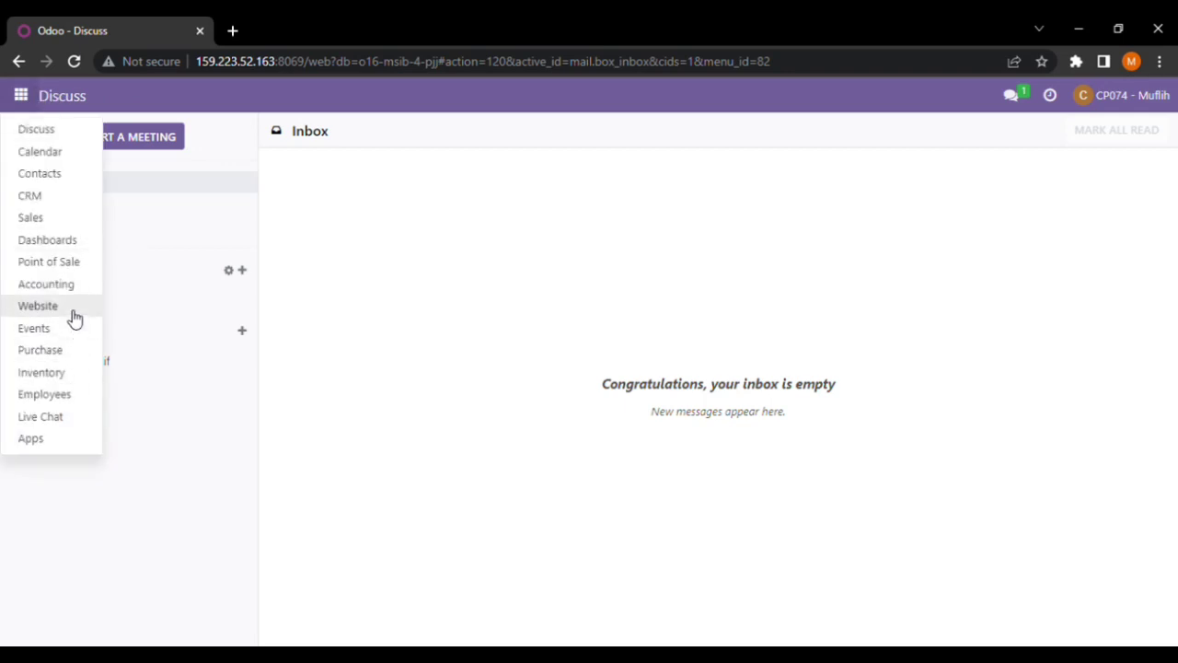
click(38, 307)
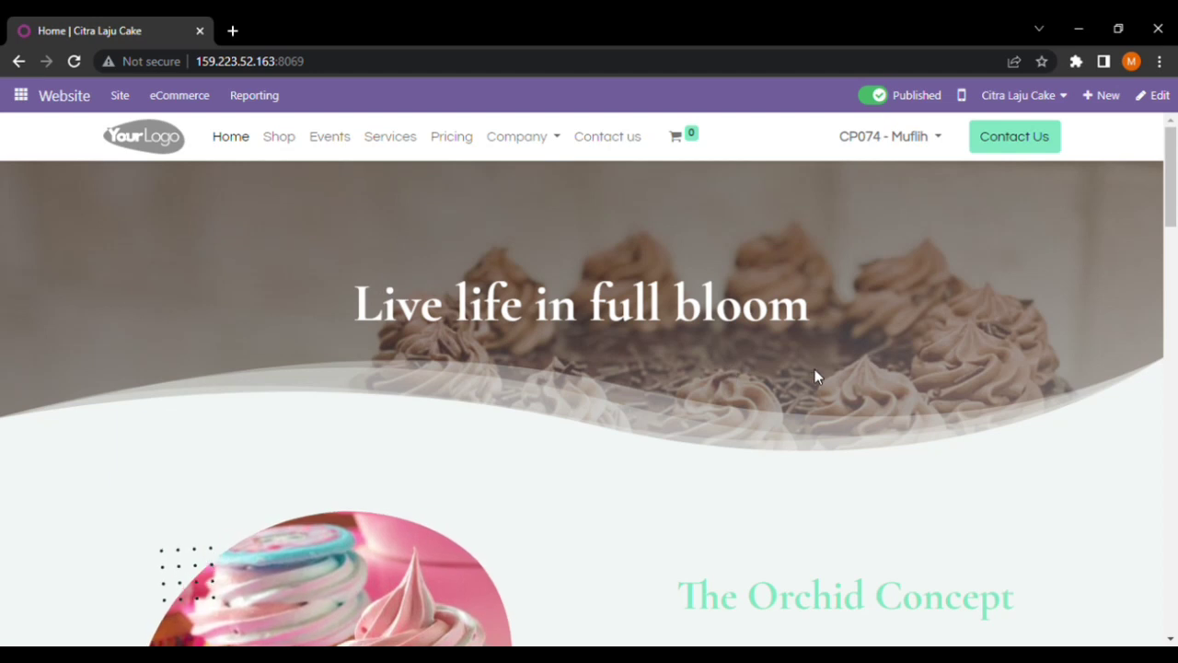
click(204, 101)
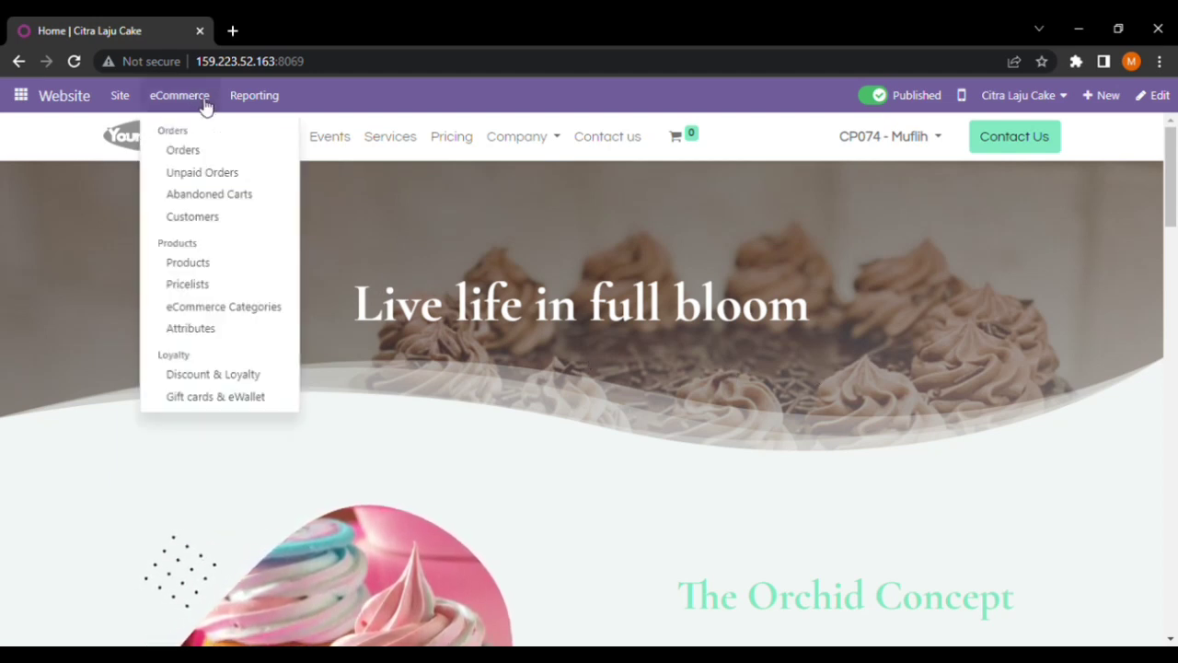
click(232, 154)
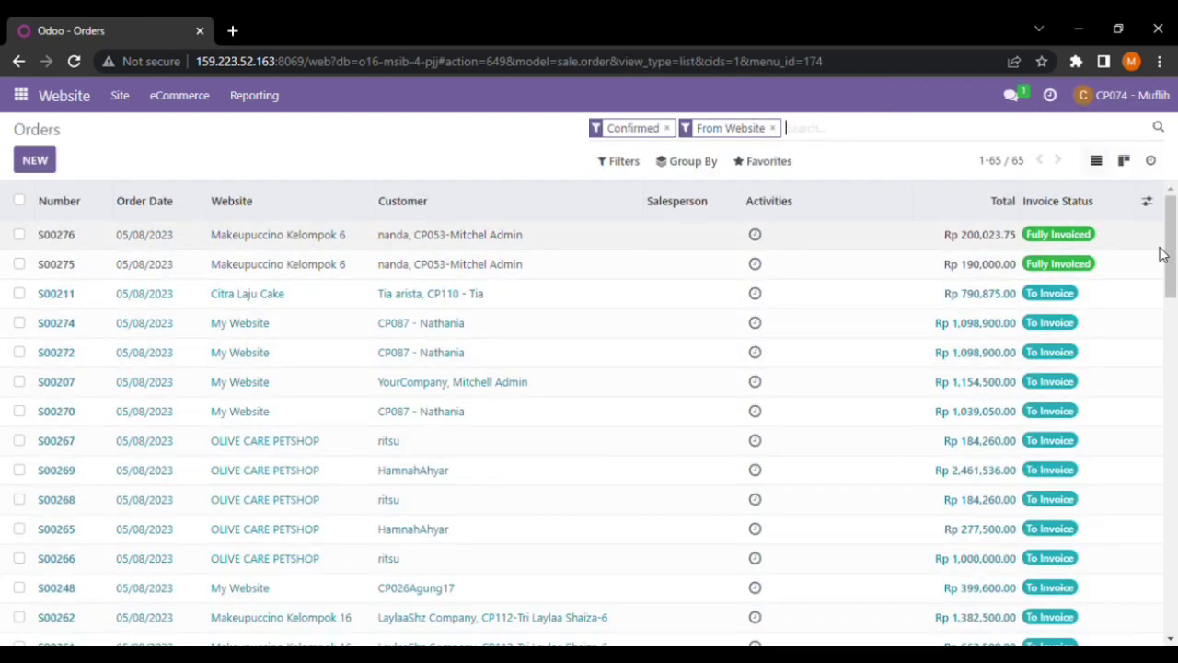
mouse_move(1172, 248)
mouse_down()
mouse_move(1172, 266)
mouse_move(1171, 245)
mouse_up()
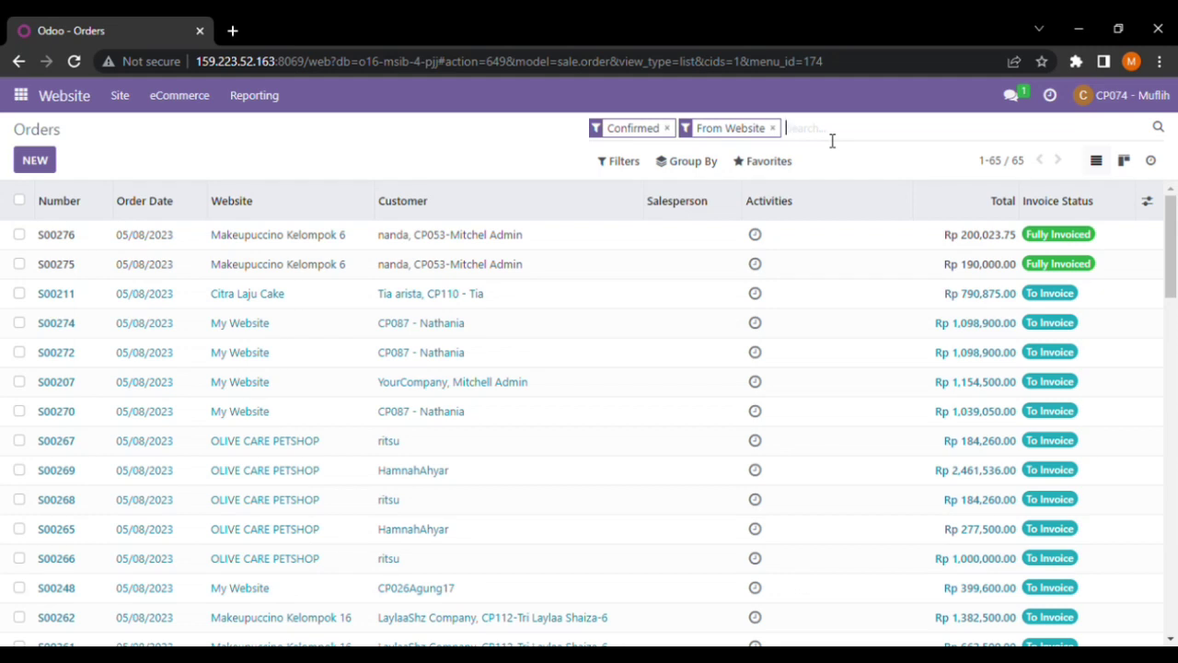
text(211)
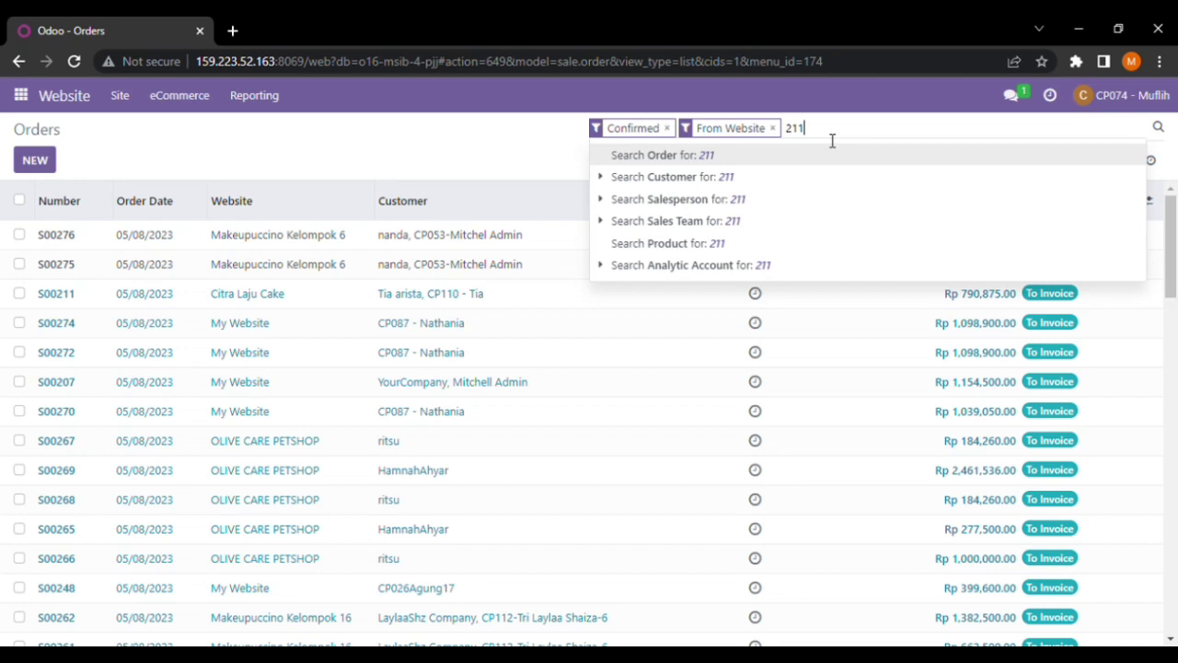
key(Return)
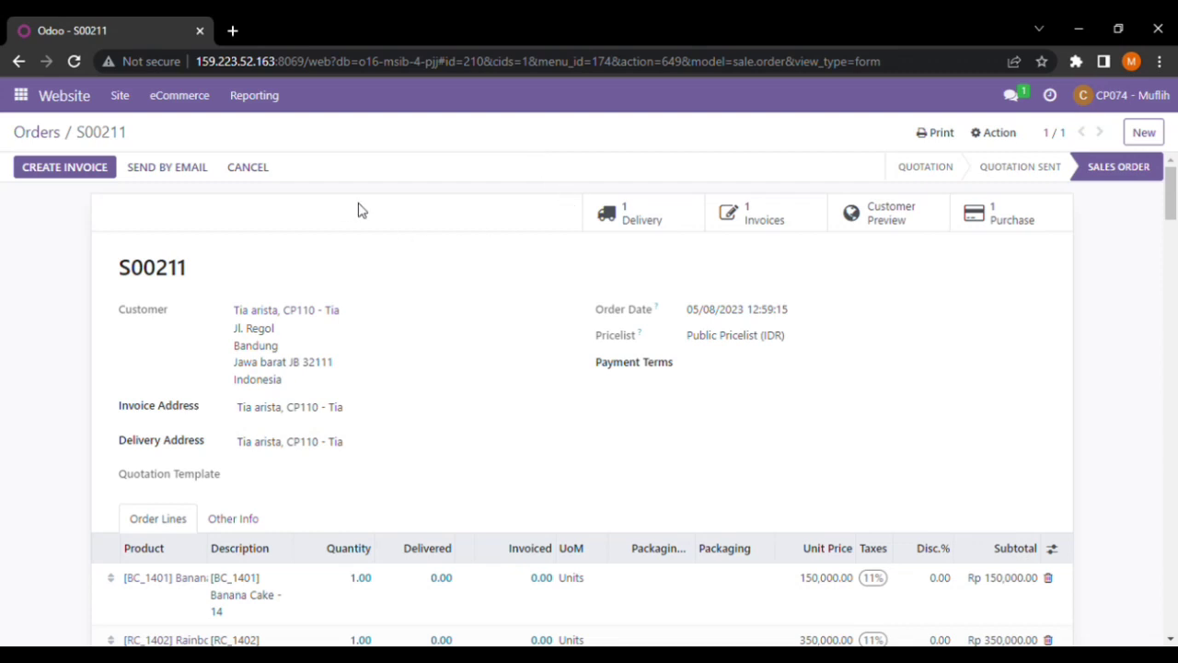
drag(1174, 194, 1174, 145)
Reserve stock, set quantities and validate delivery WH/OUT/00188 for the three cakes
double_click(660, 223)
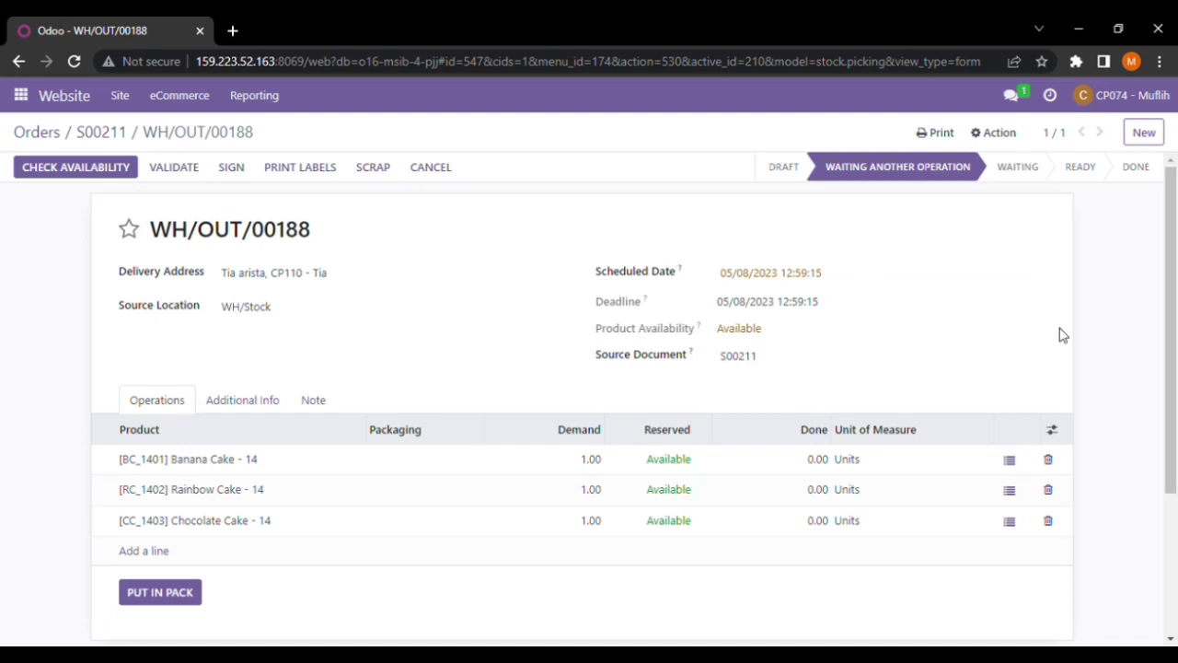
drag(1175, 255, 1177, 204)
click(106, 175)
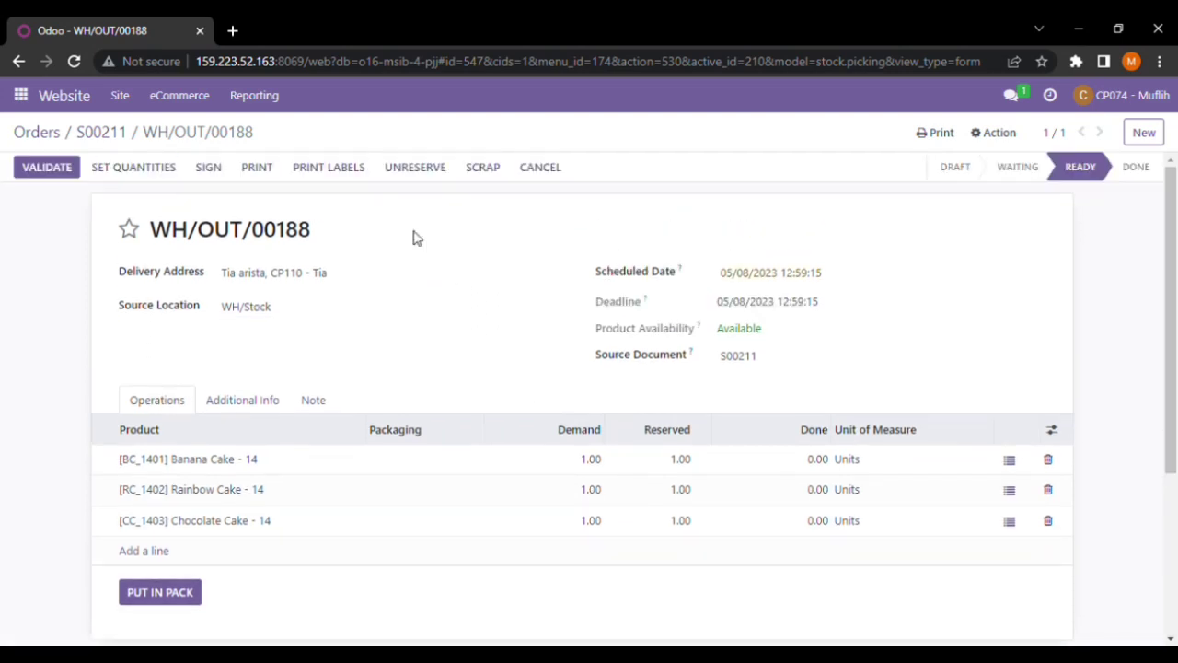
click(192, 172)
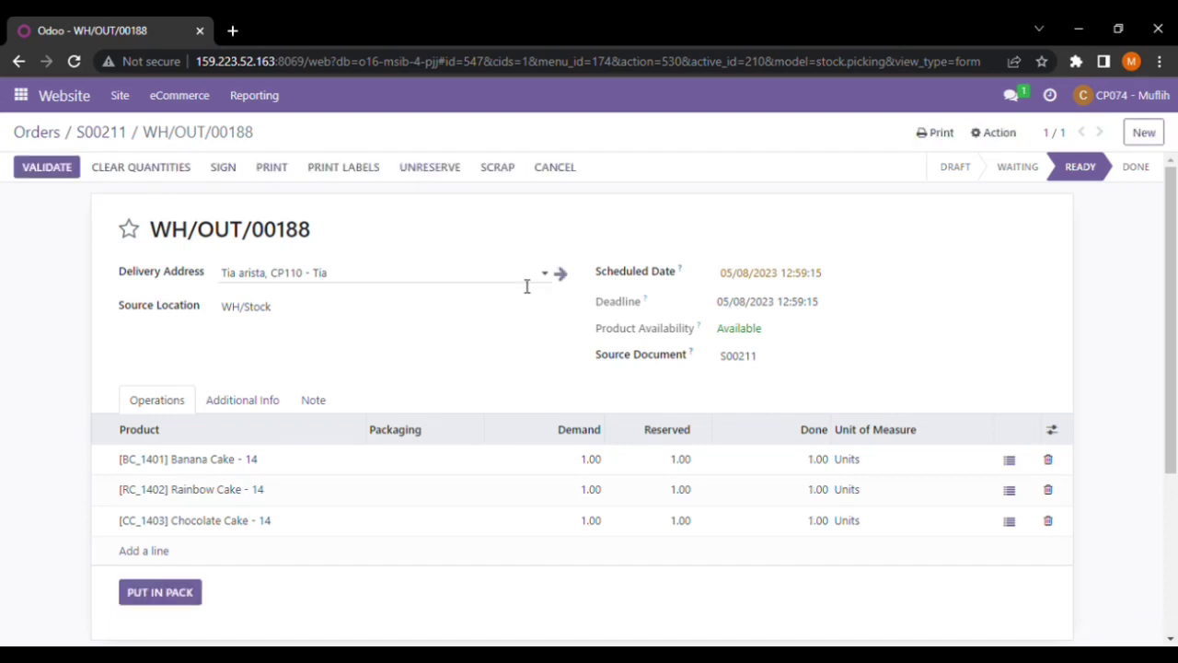
click(51, 175)
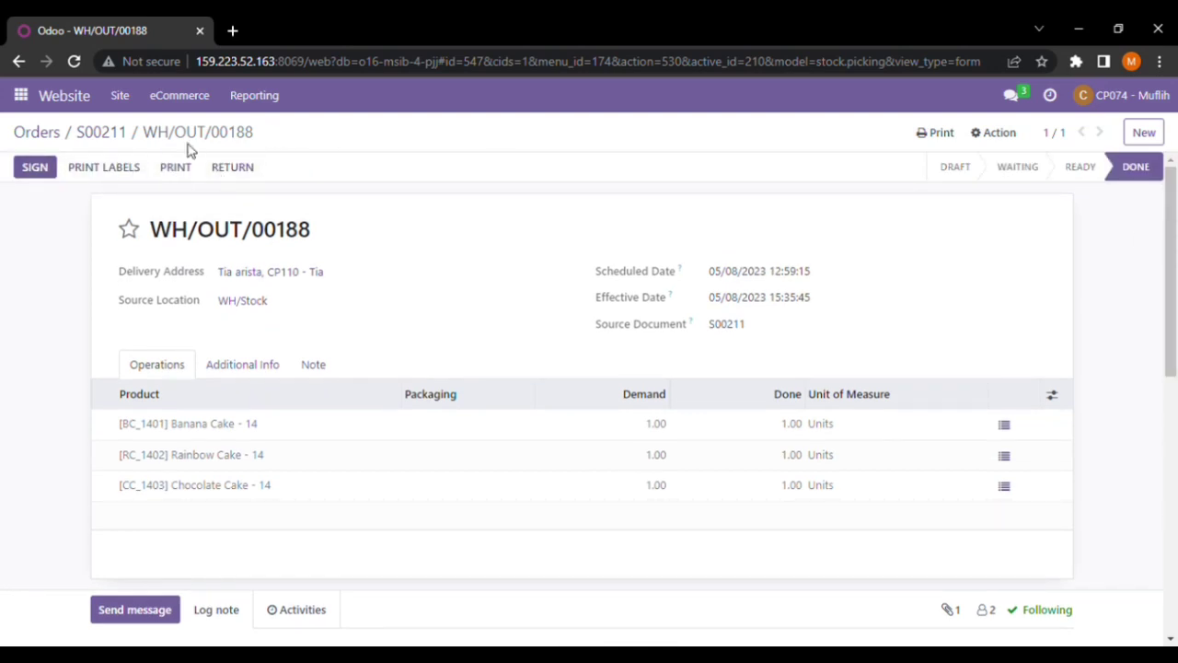
click(126, 135)
Open draft invoice INV/2023/00103 from S00211, check its Rp 790,875.00 down payment, and return
click(102, 133)
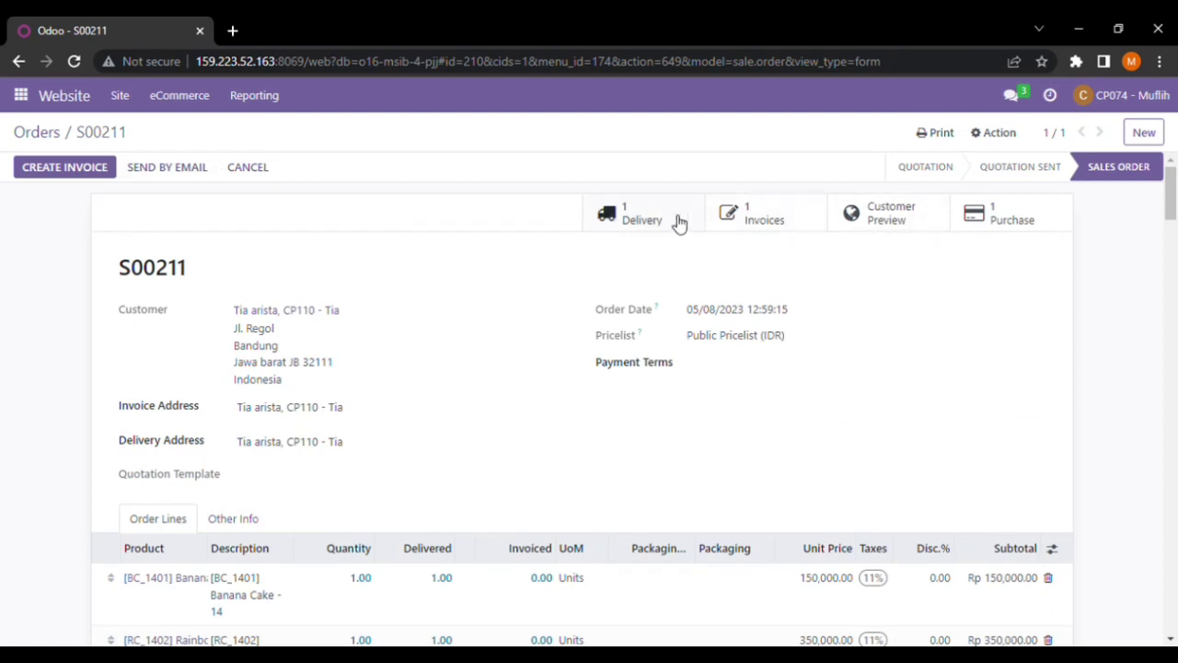
click(767, 217)
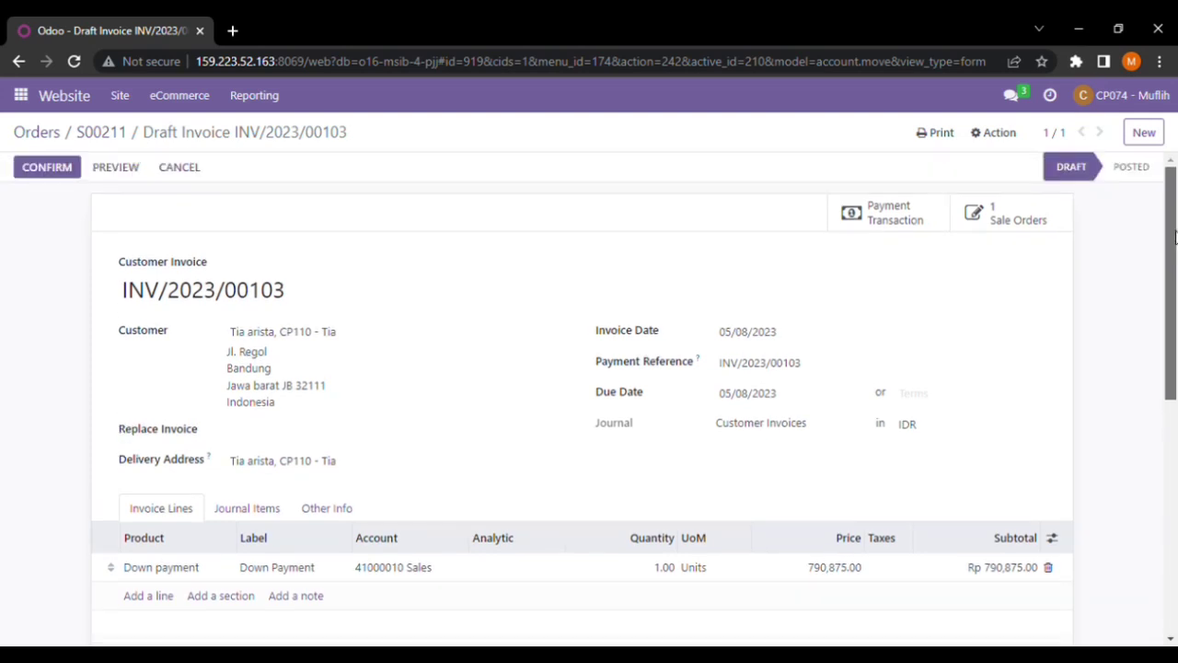
mouse_move(1174, 238)
mouse_down()
mouse_move(1176, 281)
mouse_move(1171, 220)
mouse_up()
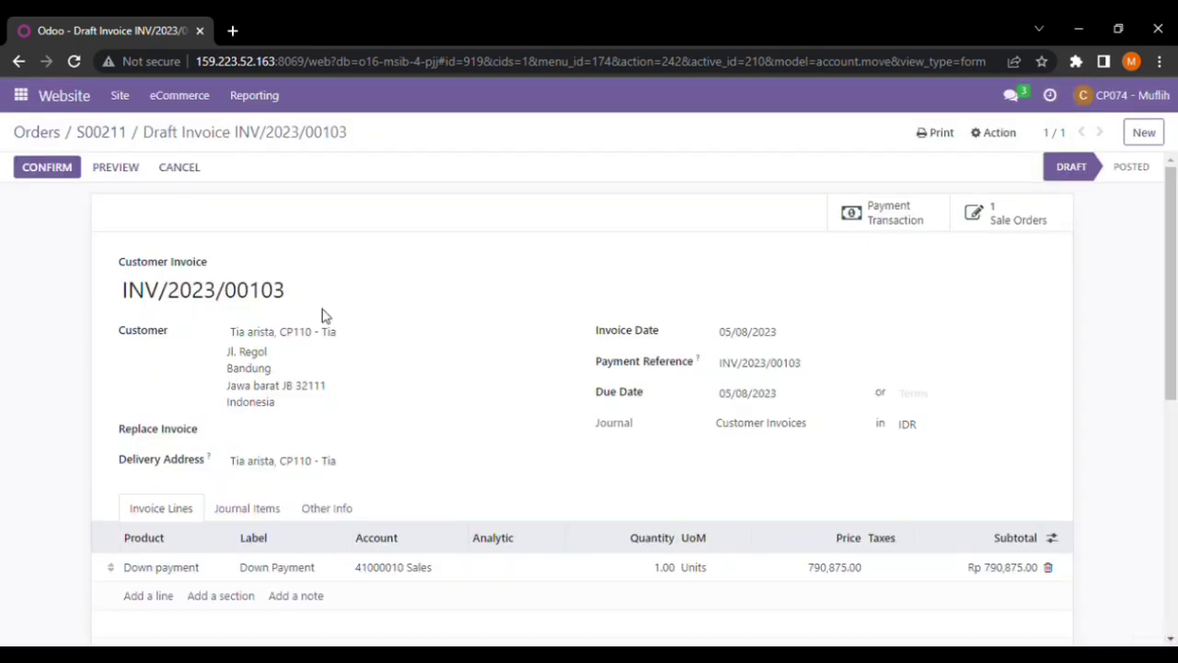
key(alt+Left)
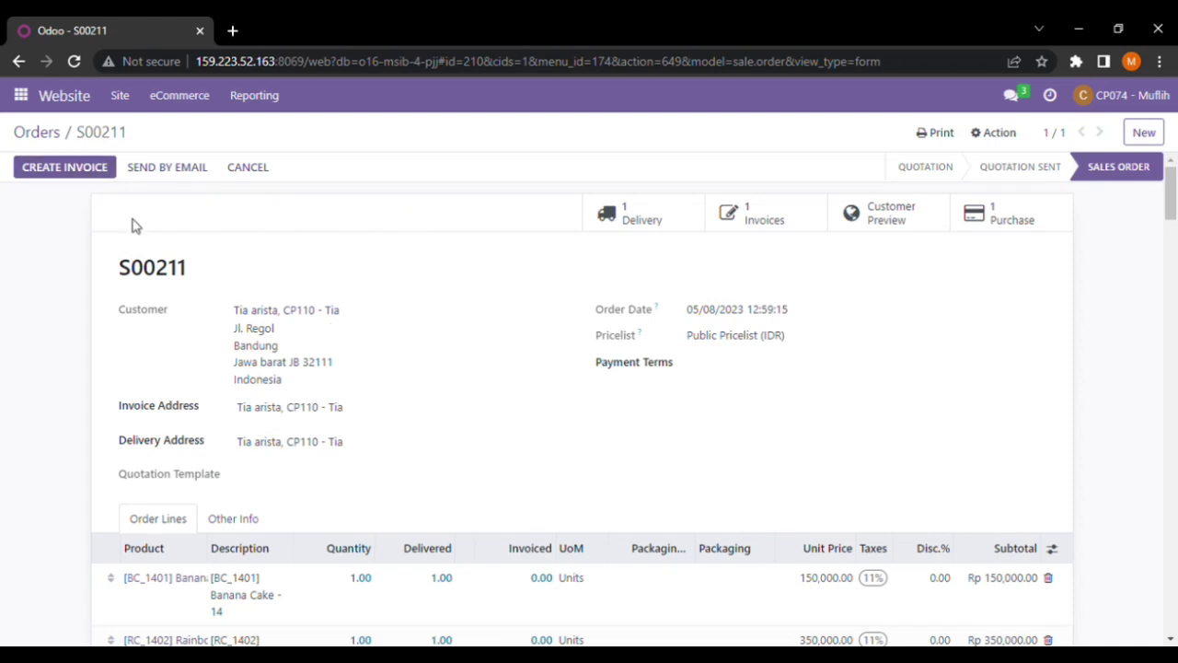
click(77, 171)
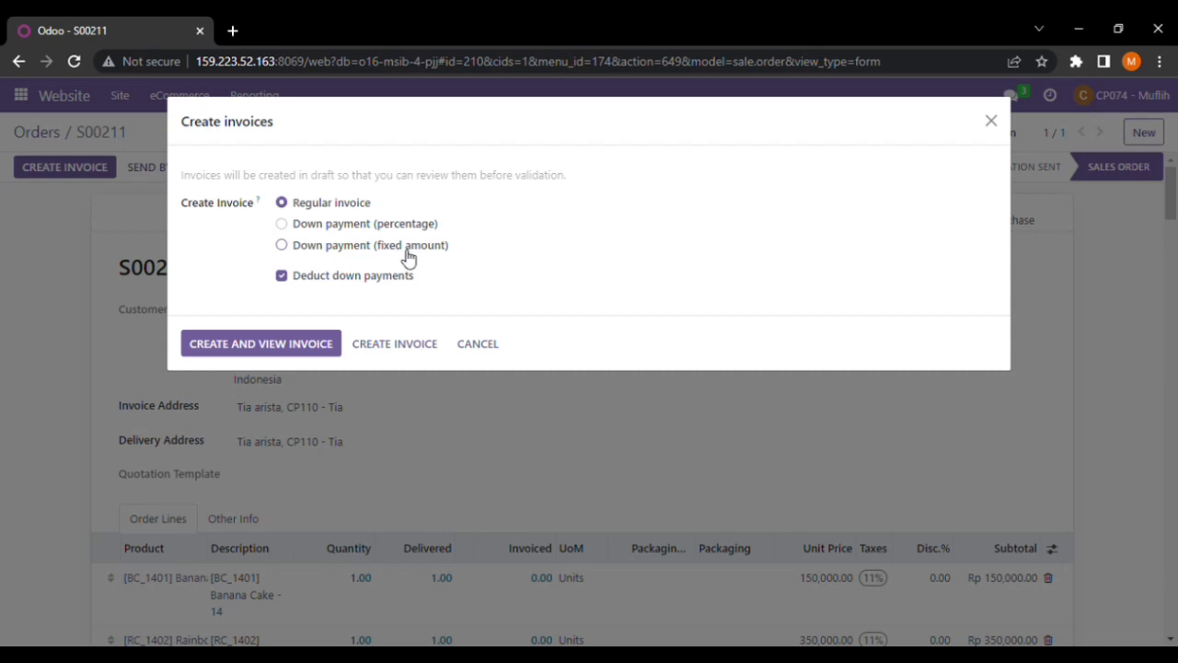
click(286, 245)
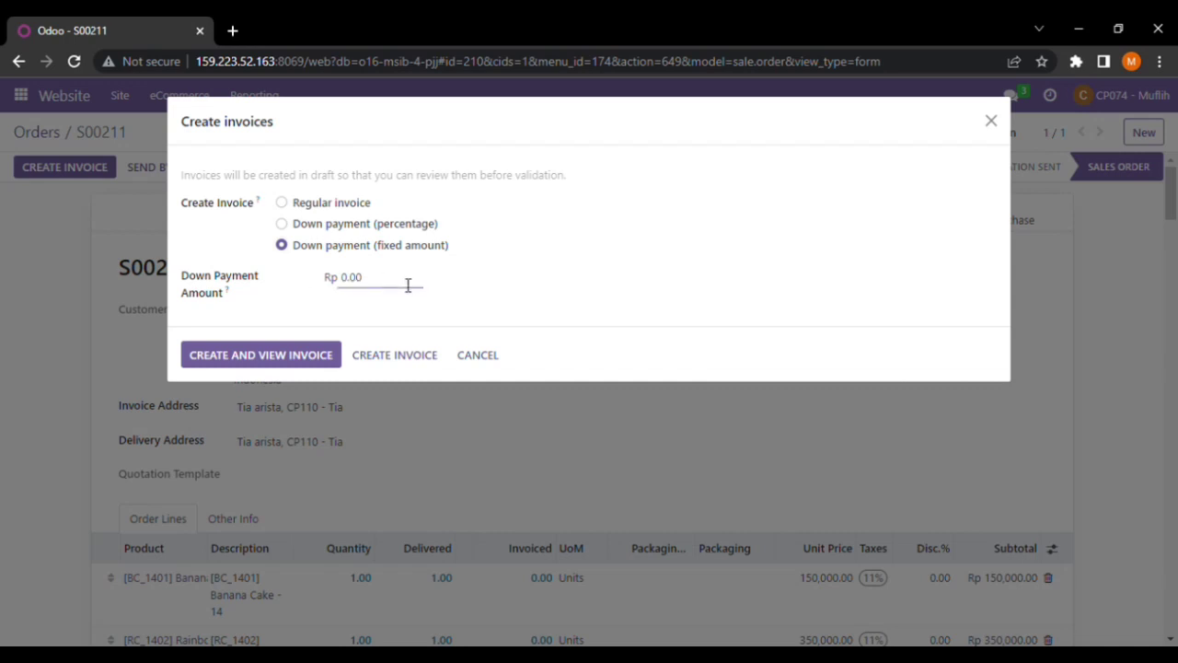
click(477, 356)
drag(1175, 240, 1177, 283)
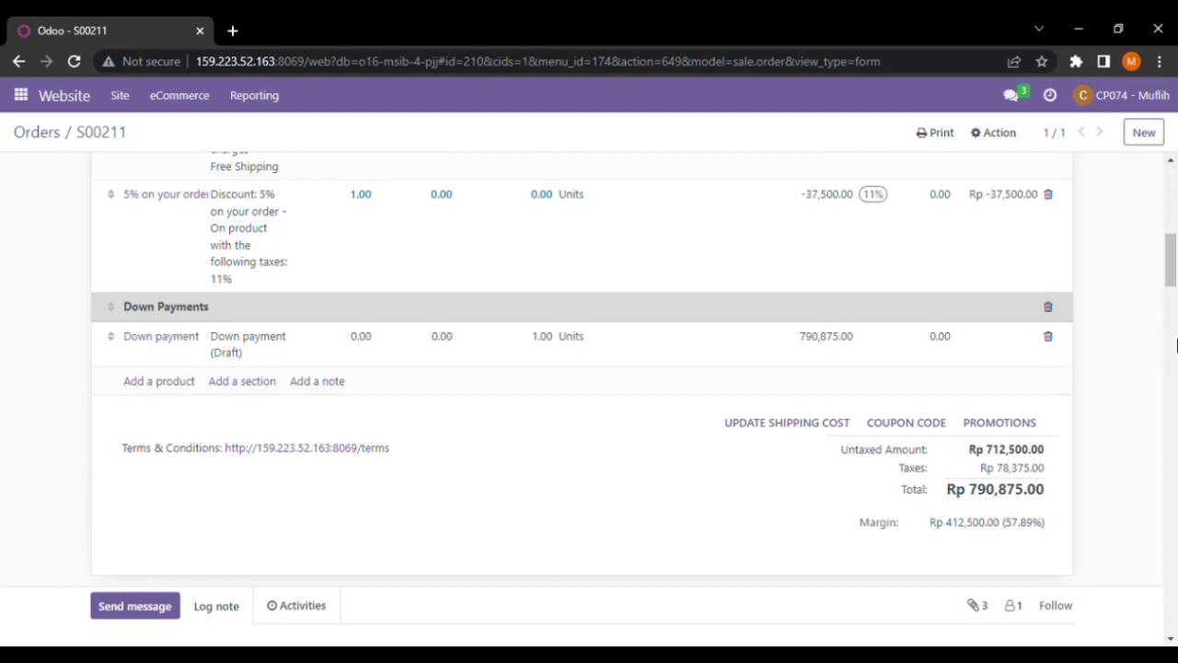
scroll(1176, 301, up, 7)
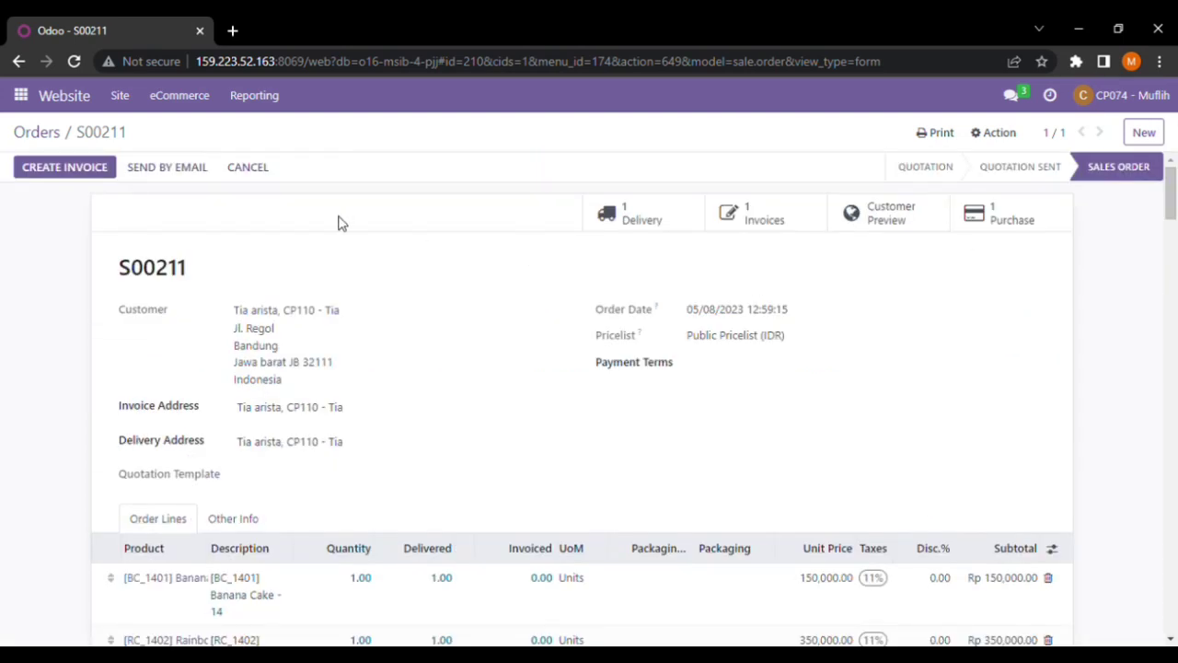
Open S00211's draft down-payment invoice and confirm it
click(787, 226)
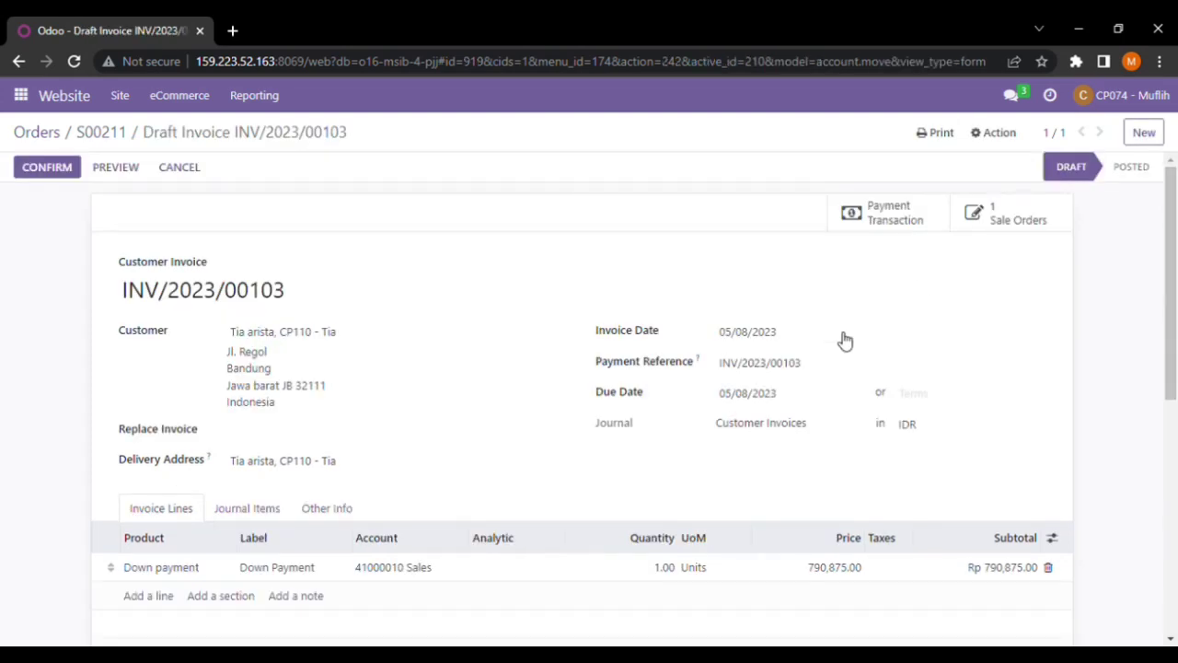
scroll(837, 339, down, 1)
scroll(838, 339, up, 1)
click(56, 170)
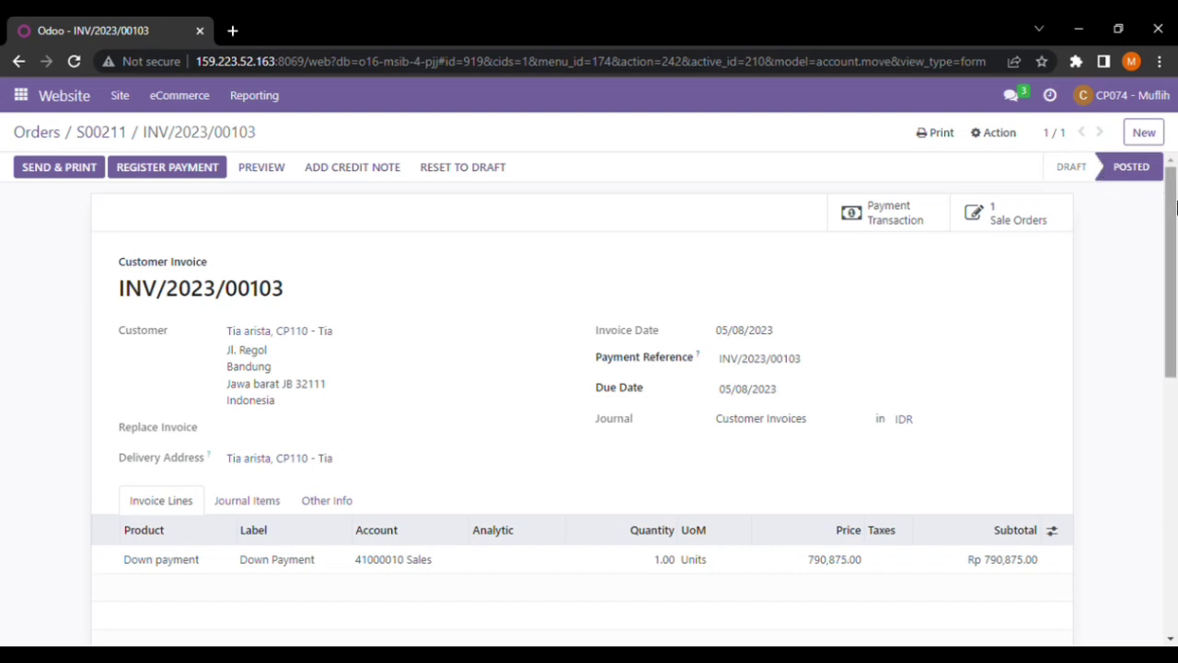
drag(1175, 209, 1176, 163)
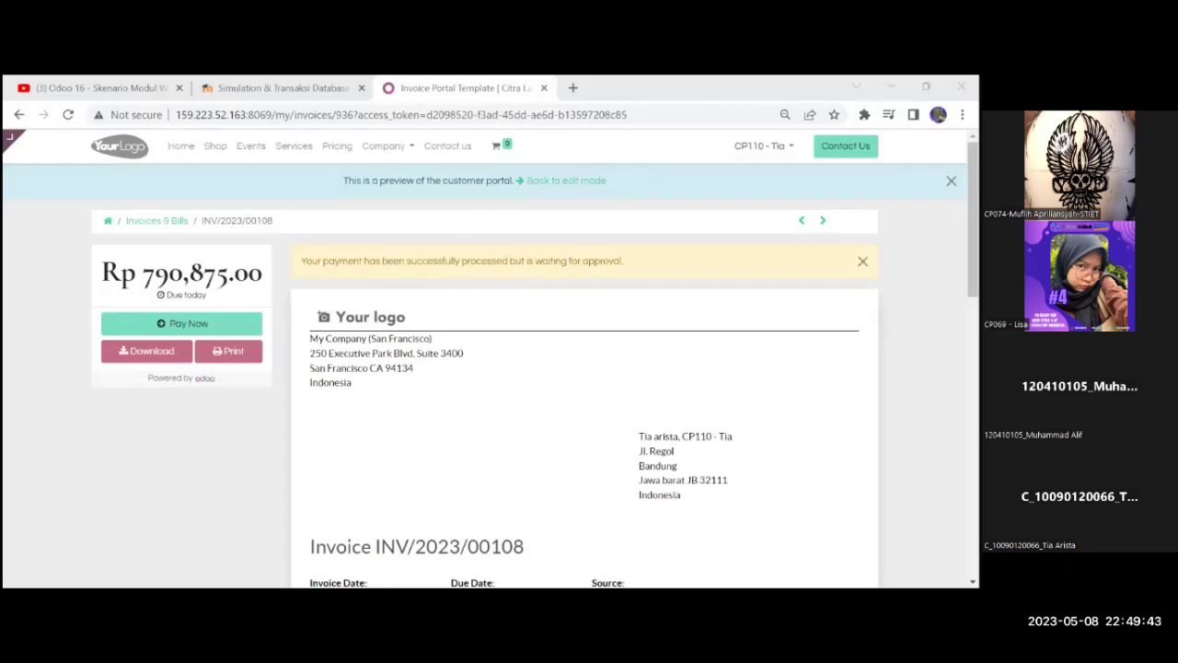
Reopen portal invoice INV/2023/00108 and dismiss its yellow 'waiting for approval' payment banner
click(973, 219)
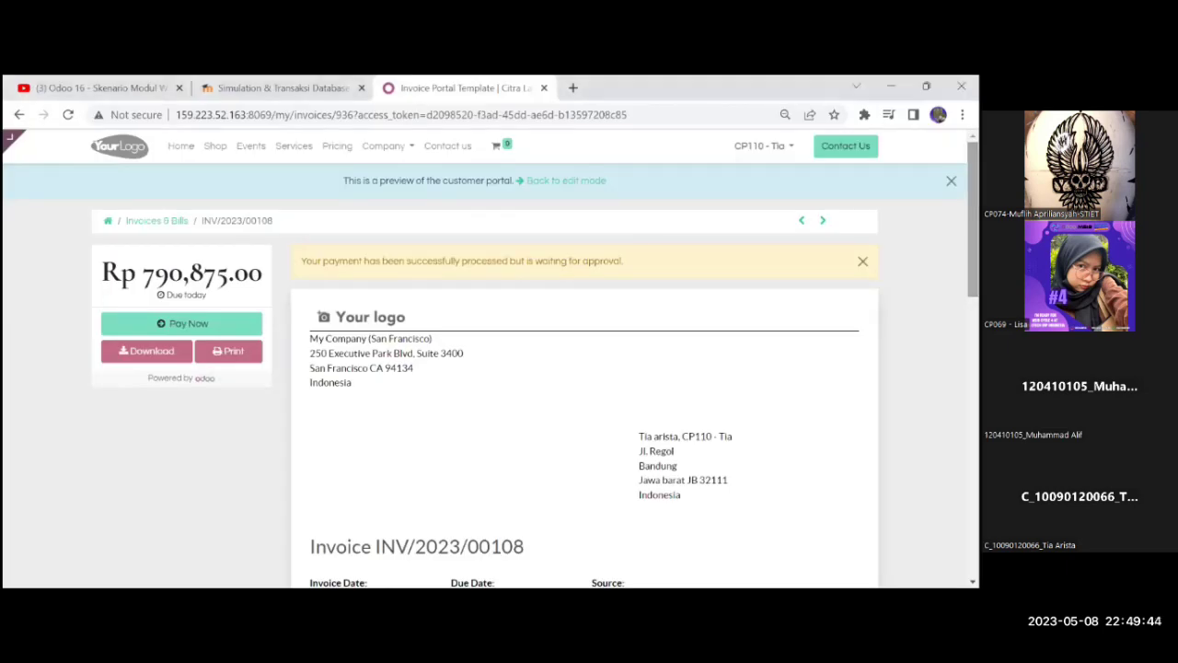
click(16, 114)
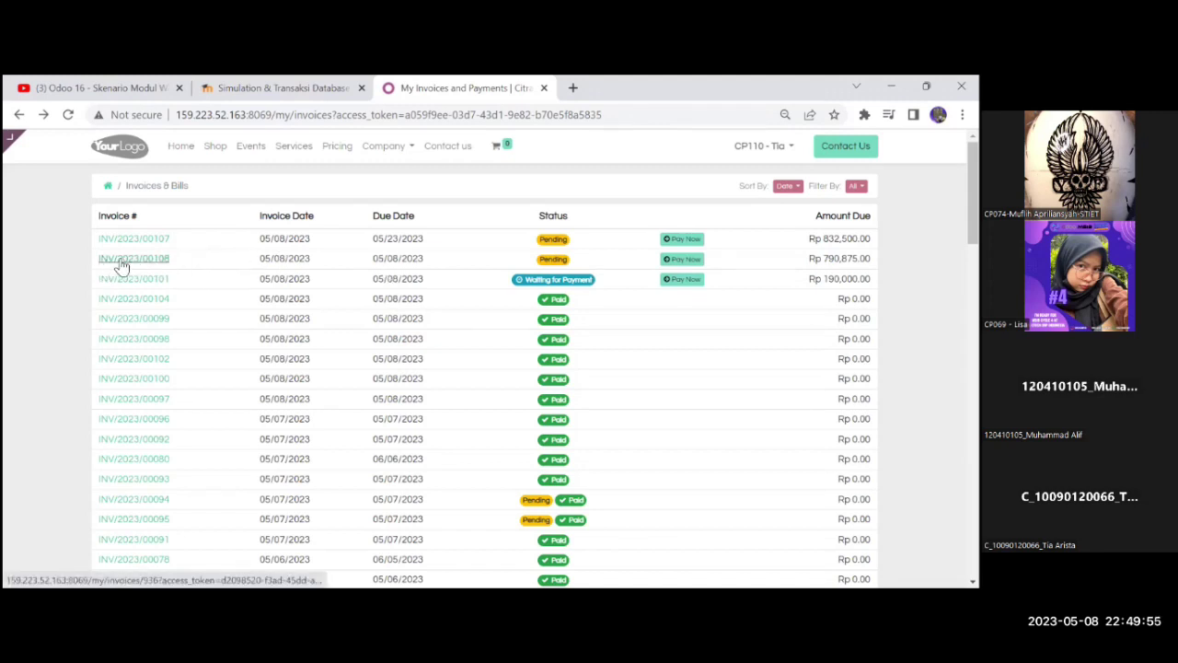
click(166, 261)
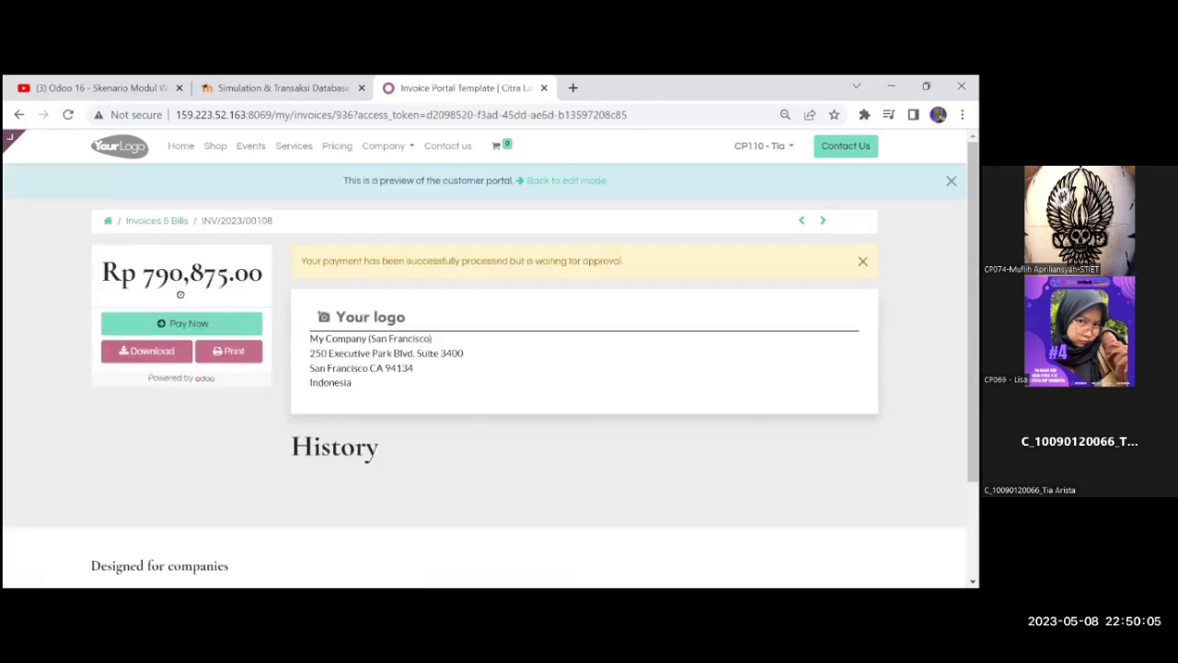
scroll(540, 350, down, 2)
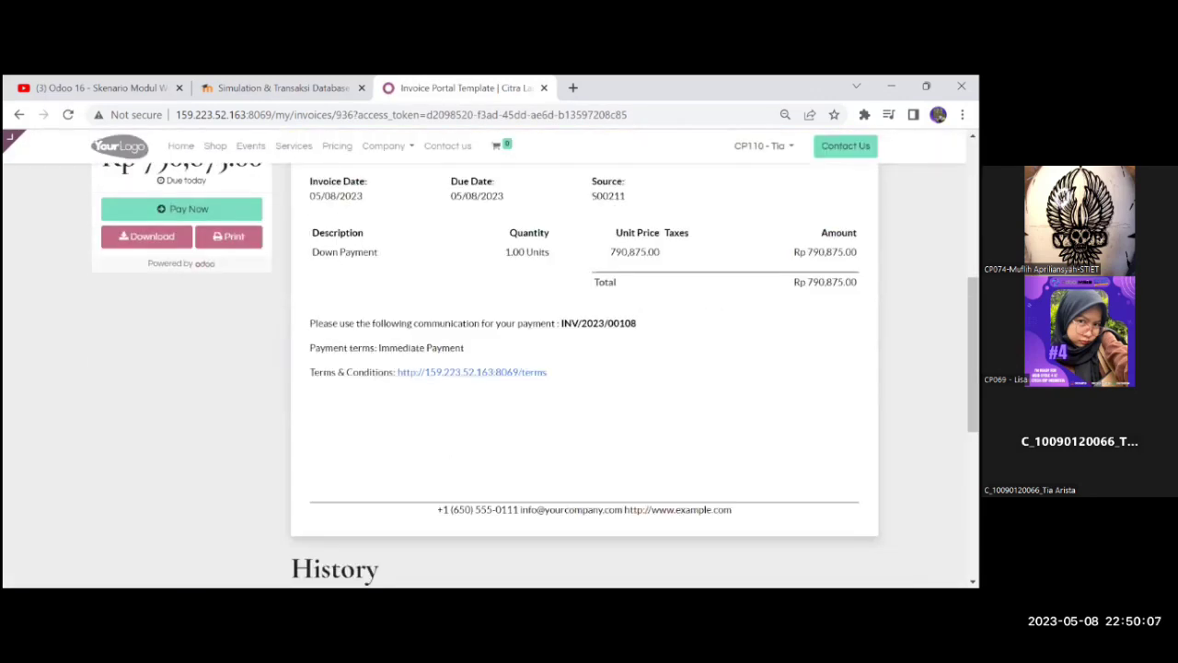
scroll(585, 368, up, 4)
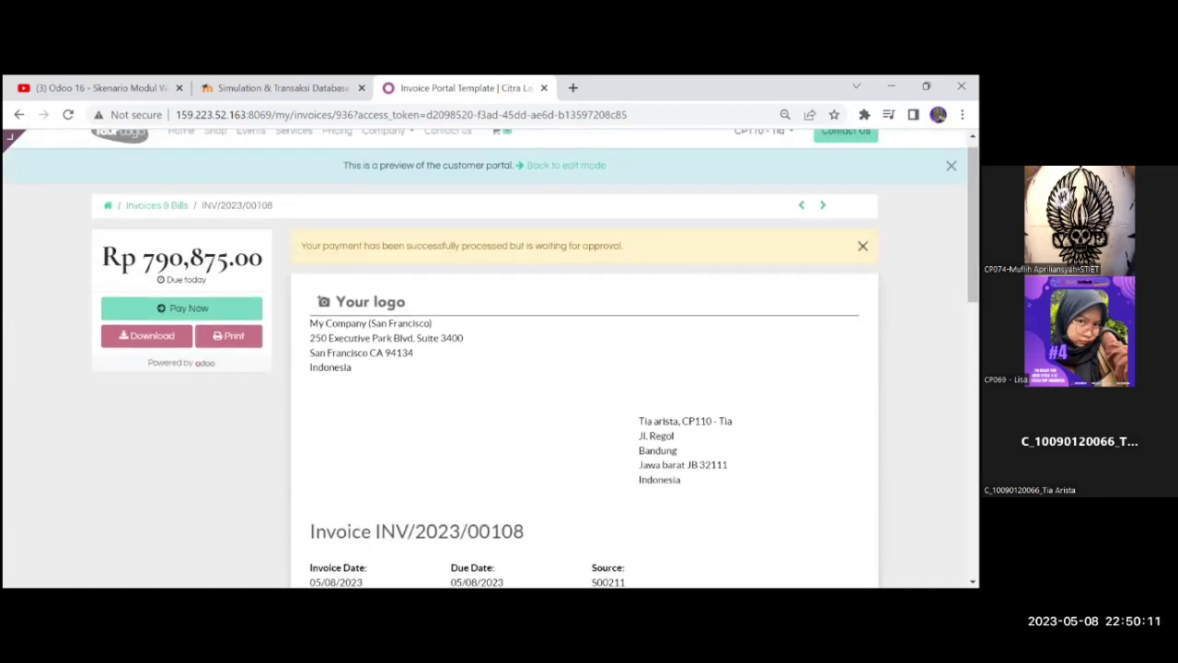
click(862, 246)
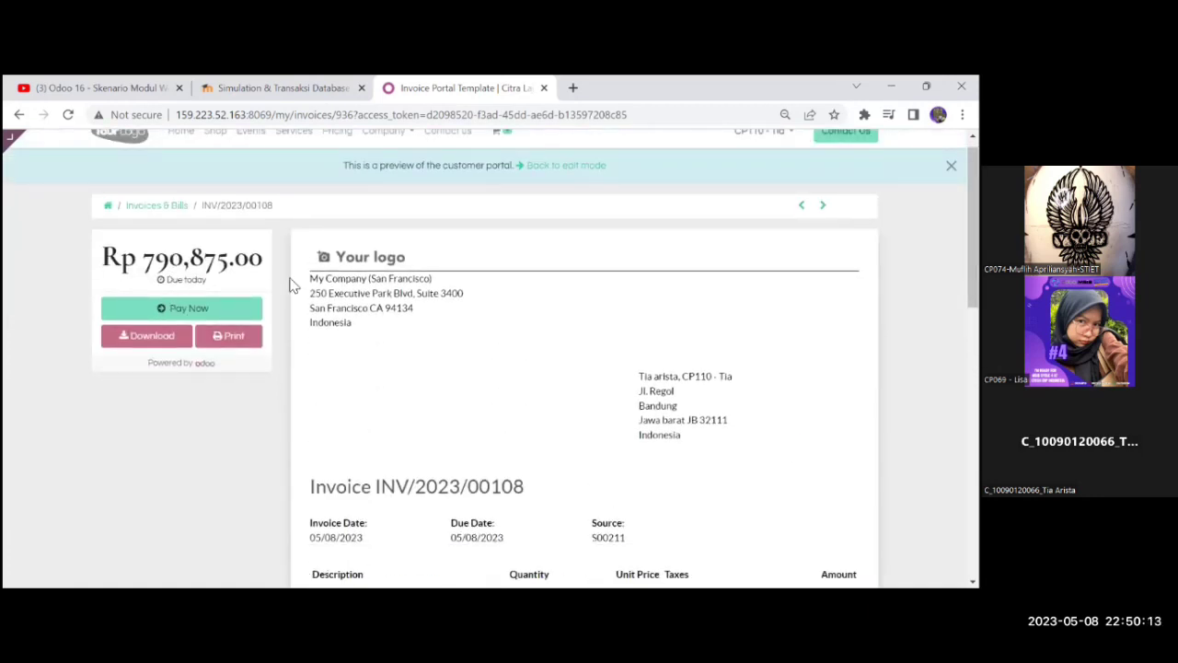
Pay INV/2023/00108 through the Demo method using a saved test card with Successful status
click(221, 310)
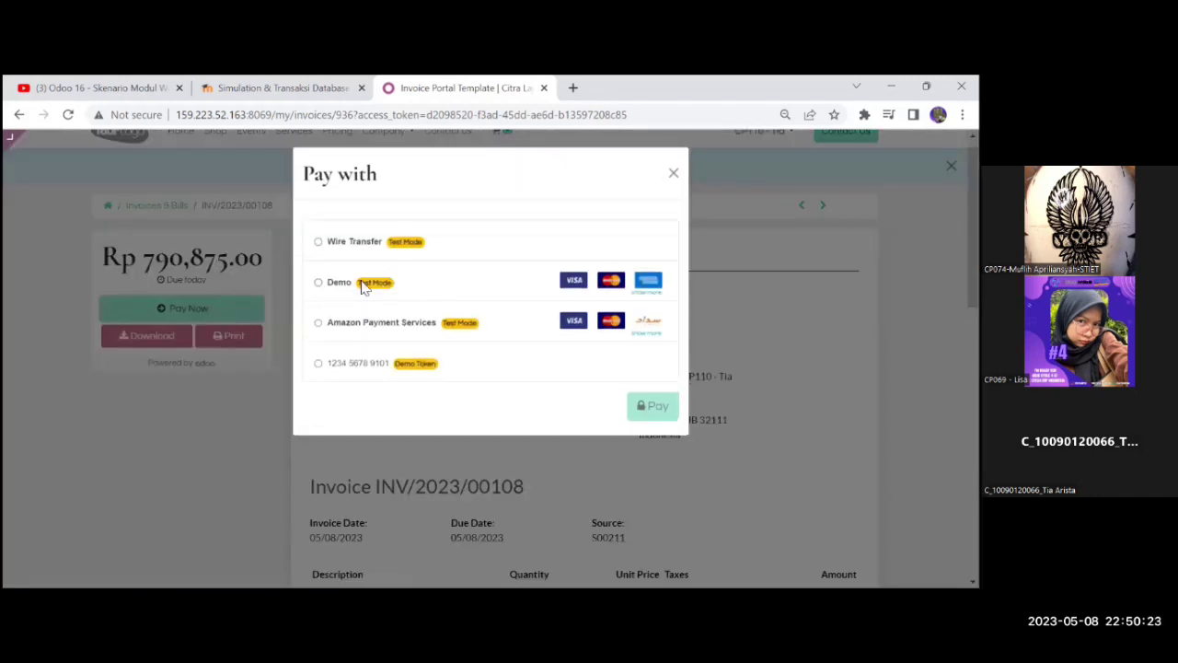
click(339, 288)
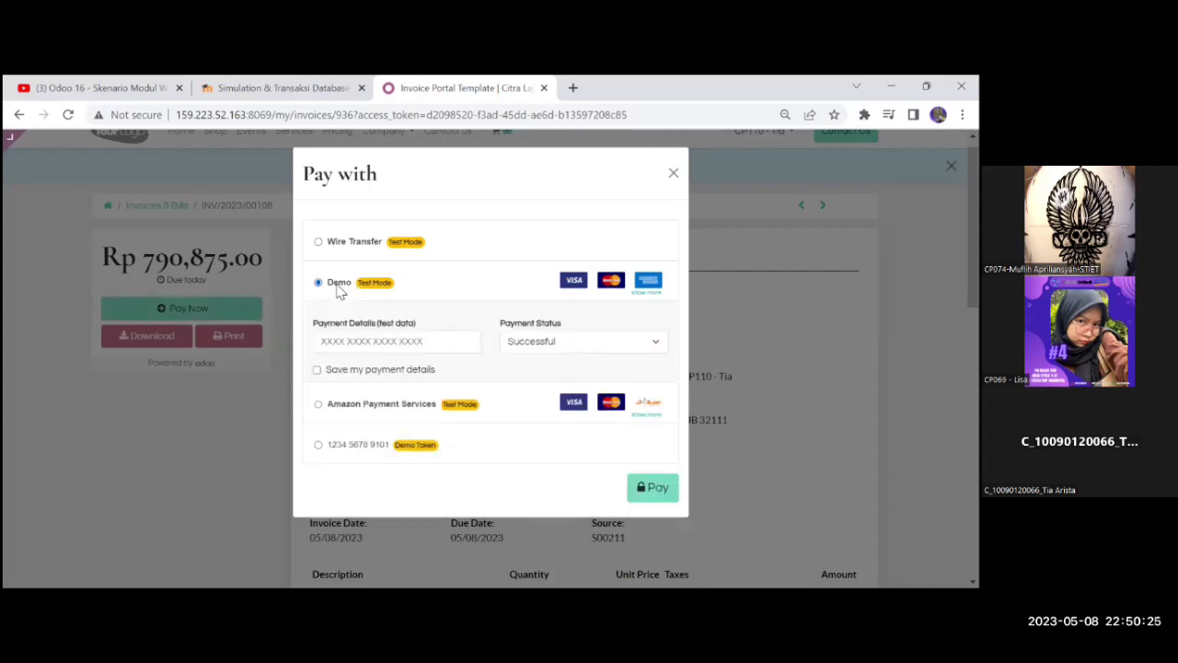
click(402, 343)
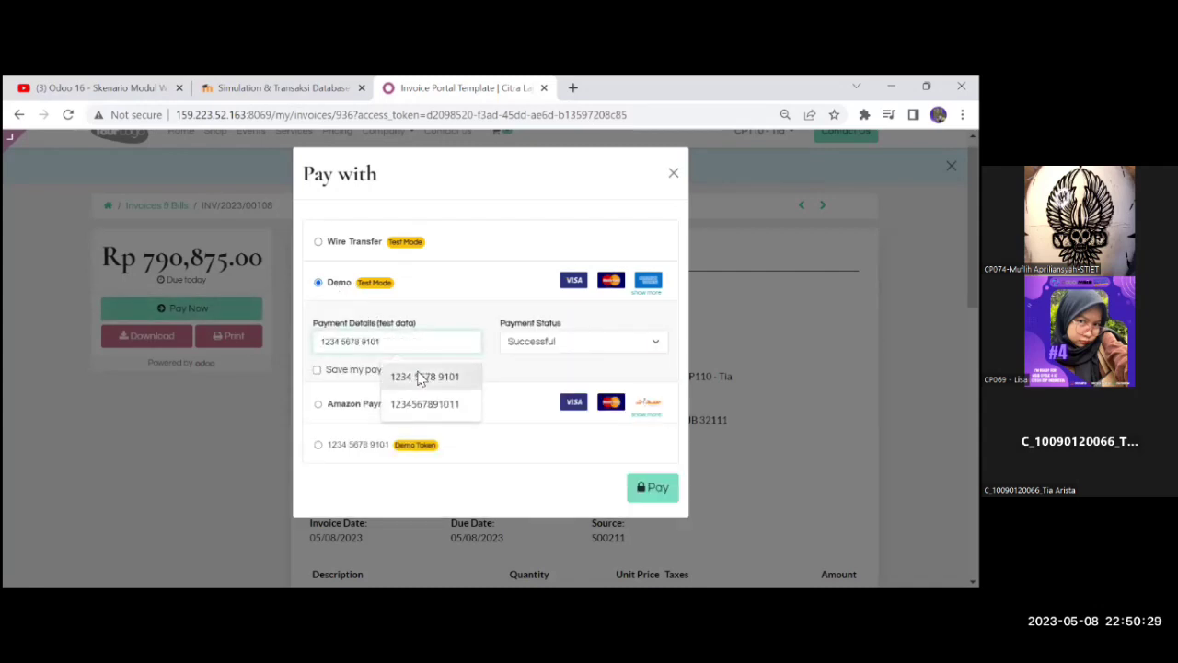
click(421, 377)
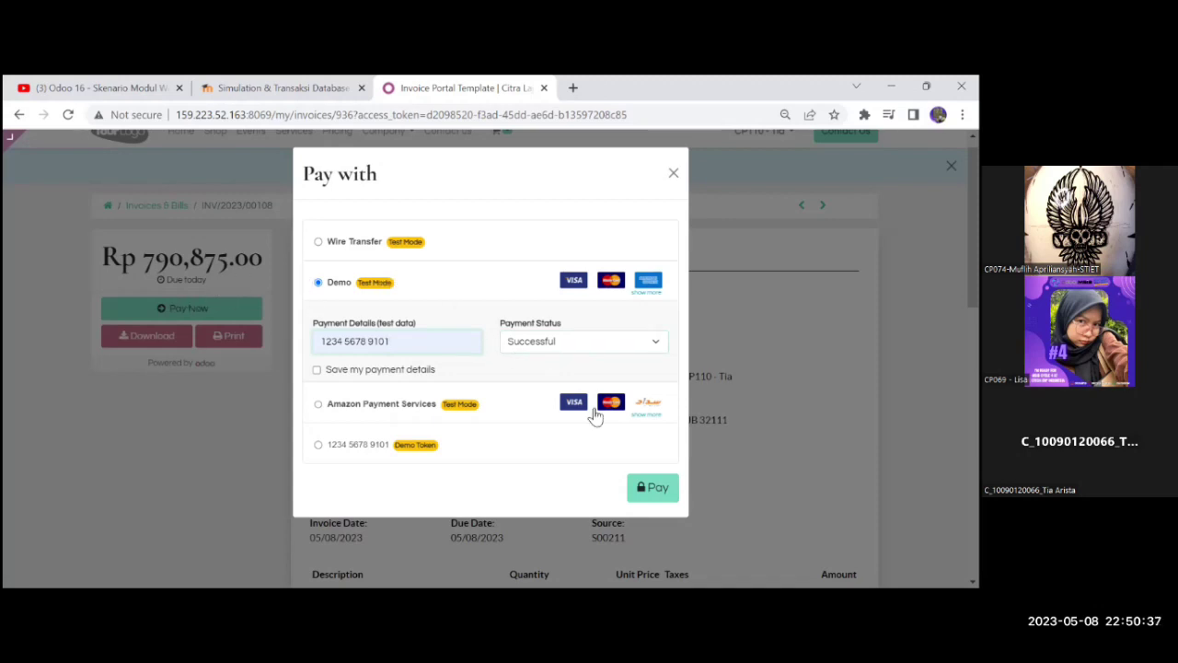
click(660, 489)
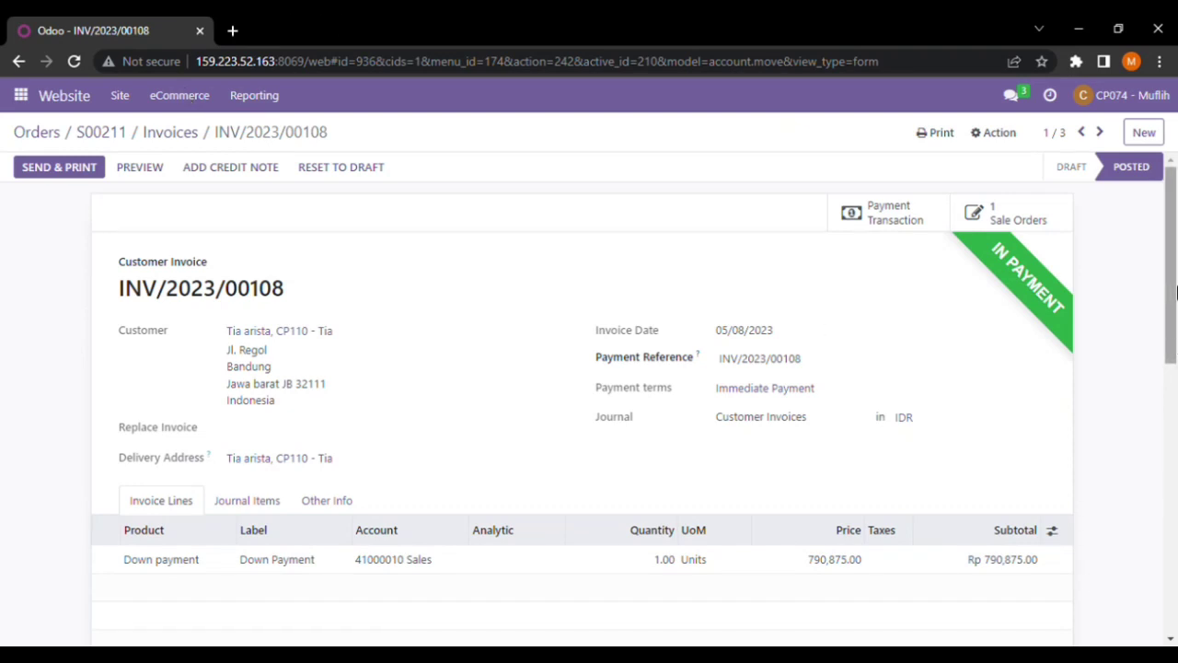
Show the journal entry info for the Rp 790,875.00 payment dated 05/08/2023 on the backend invoice
drag(1177, 293, 1177, 287)
drag(1171, 235, 1171, 241)
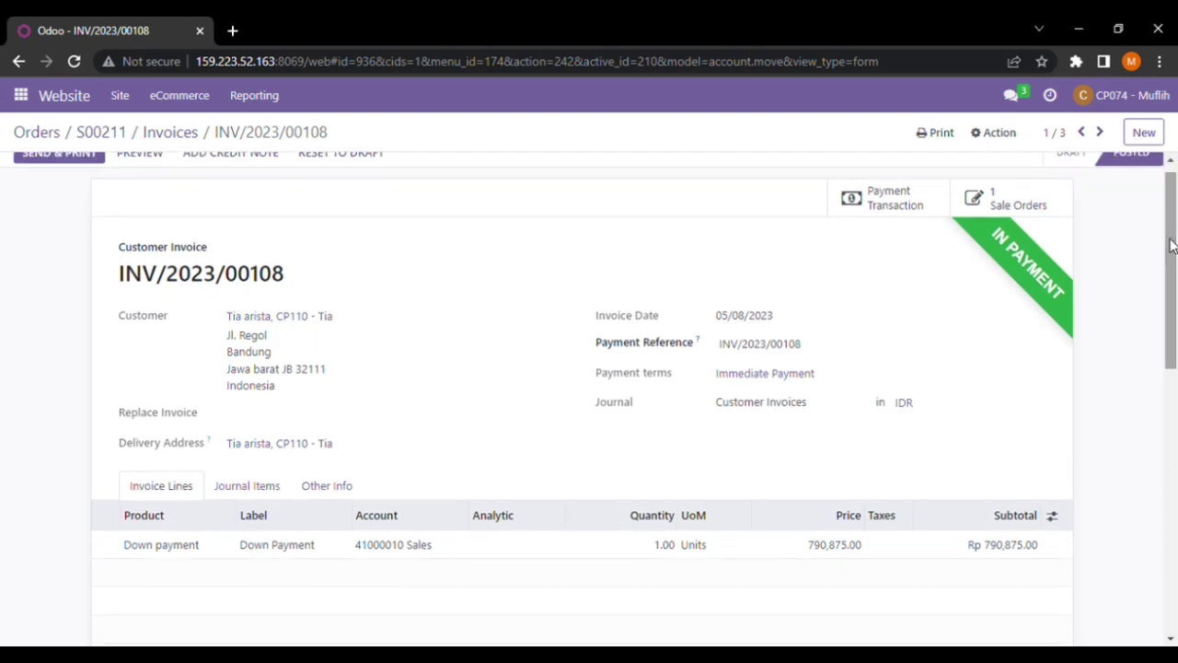
drag(1165, 196, 1175, 186)
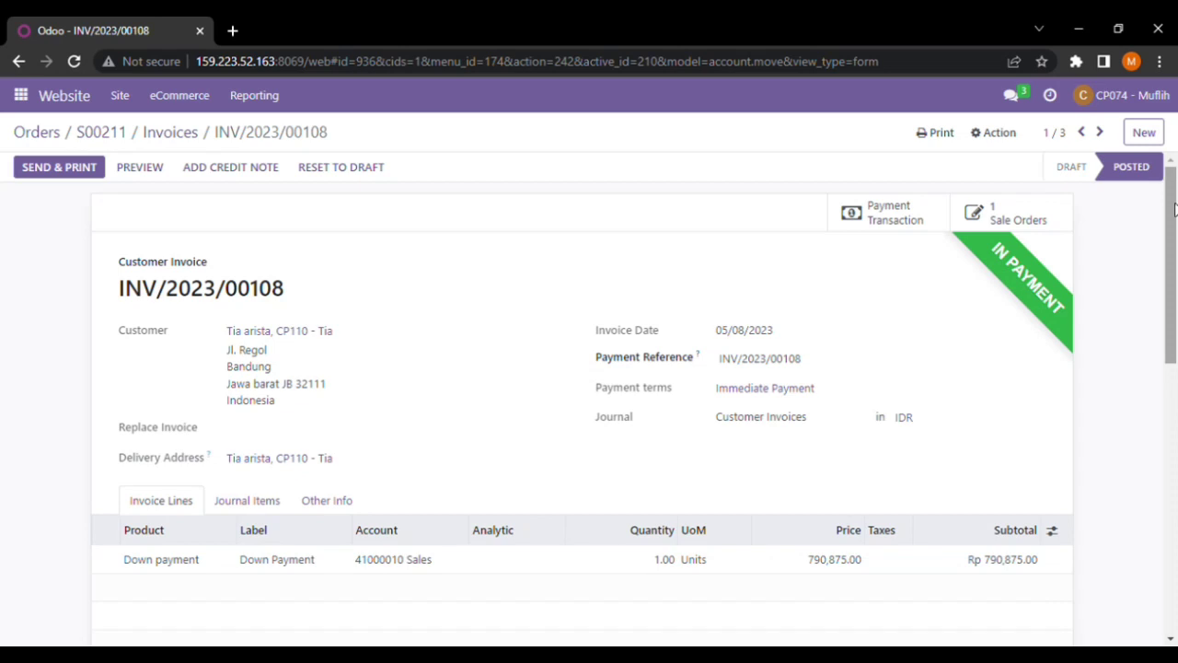
drag(1173, 194, 1172, 206)
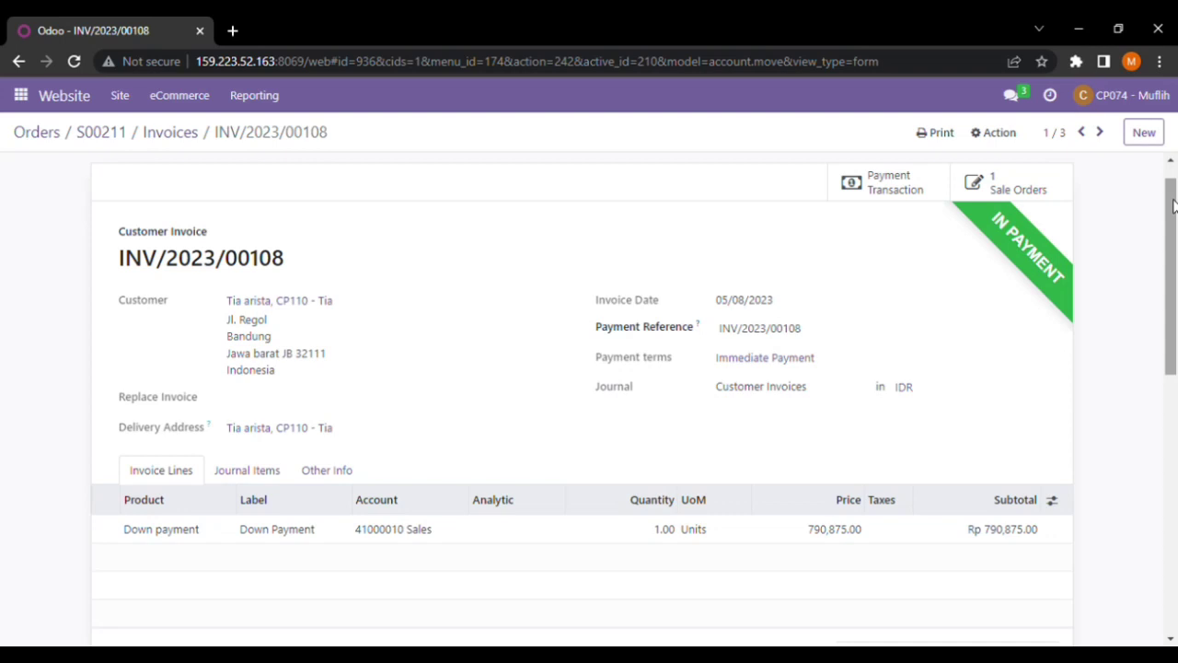
drag(1175, 218, 1174, 208)
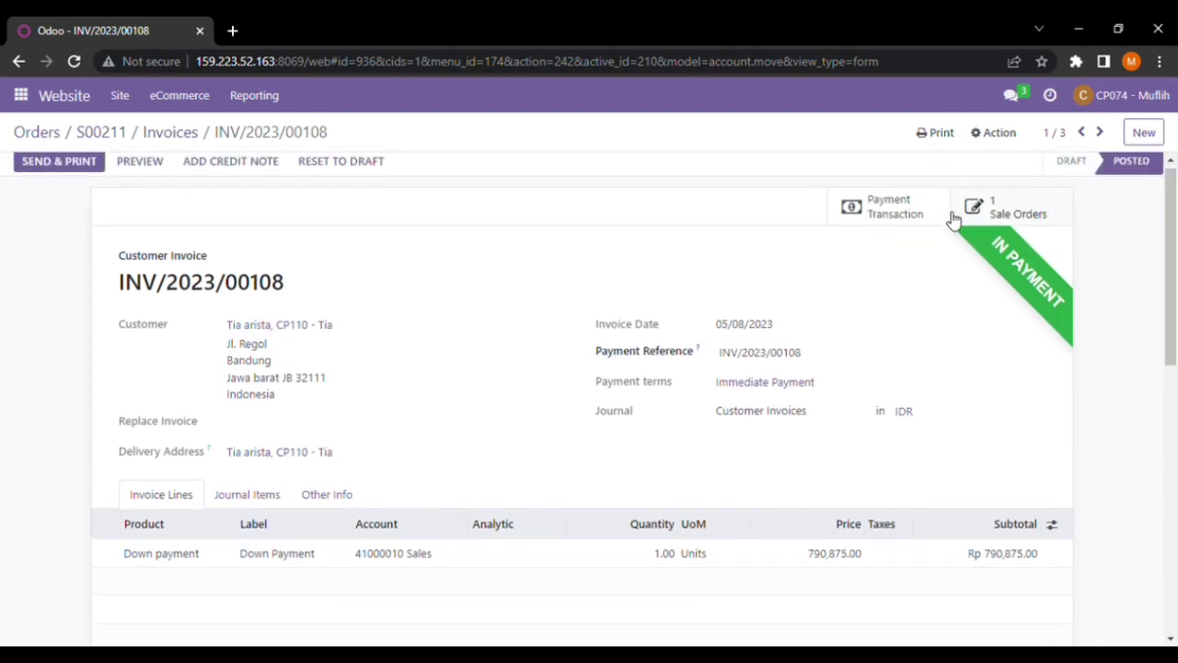
drag(1175, 260, 1177, 254)
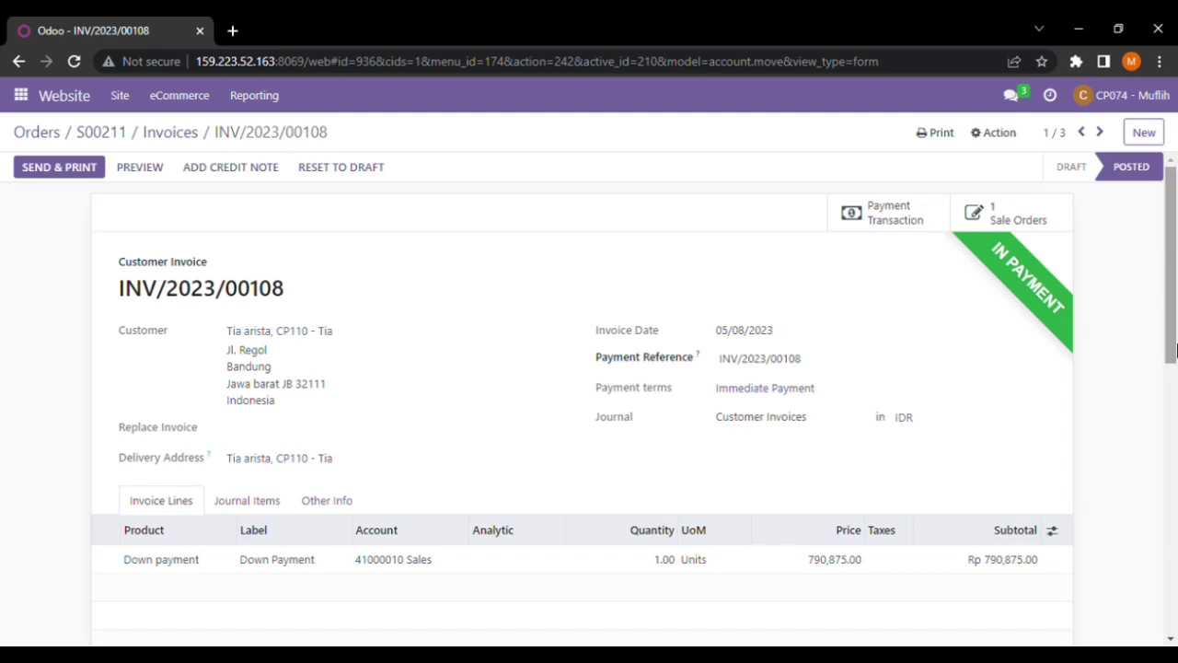
scroll(974, 368, down, 4)
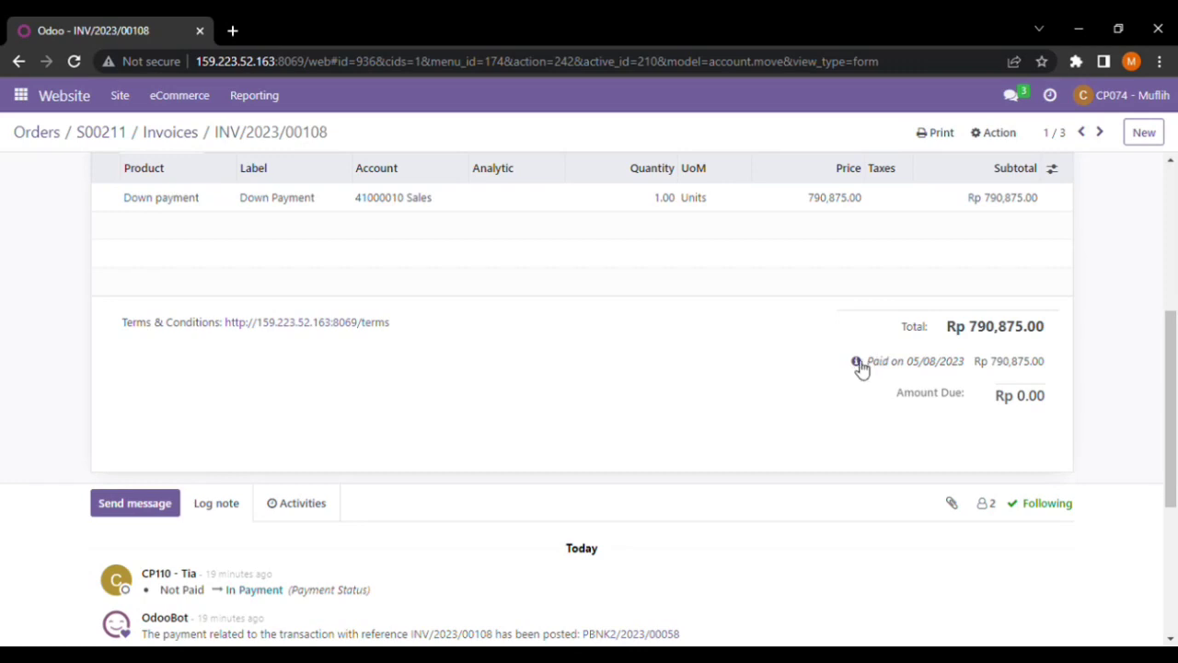
click(858, 364)
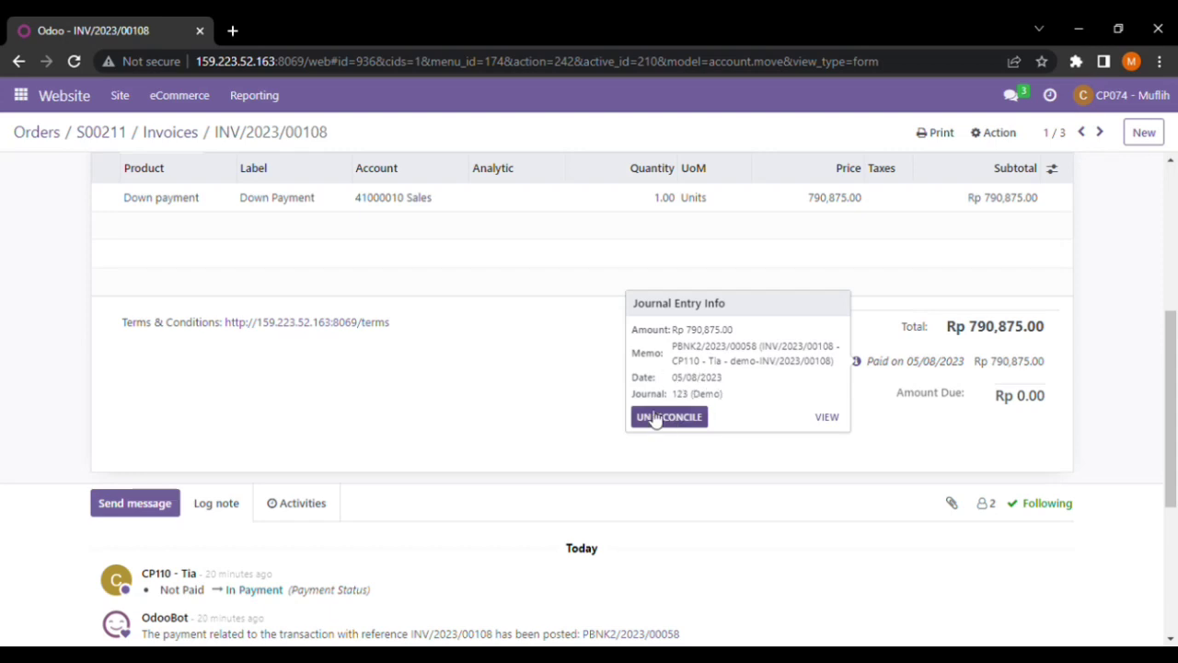
Close the Journal Entry Info popover and scroll back to the invoice header
click(605, 409)
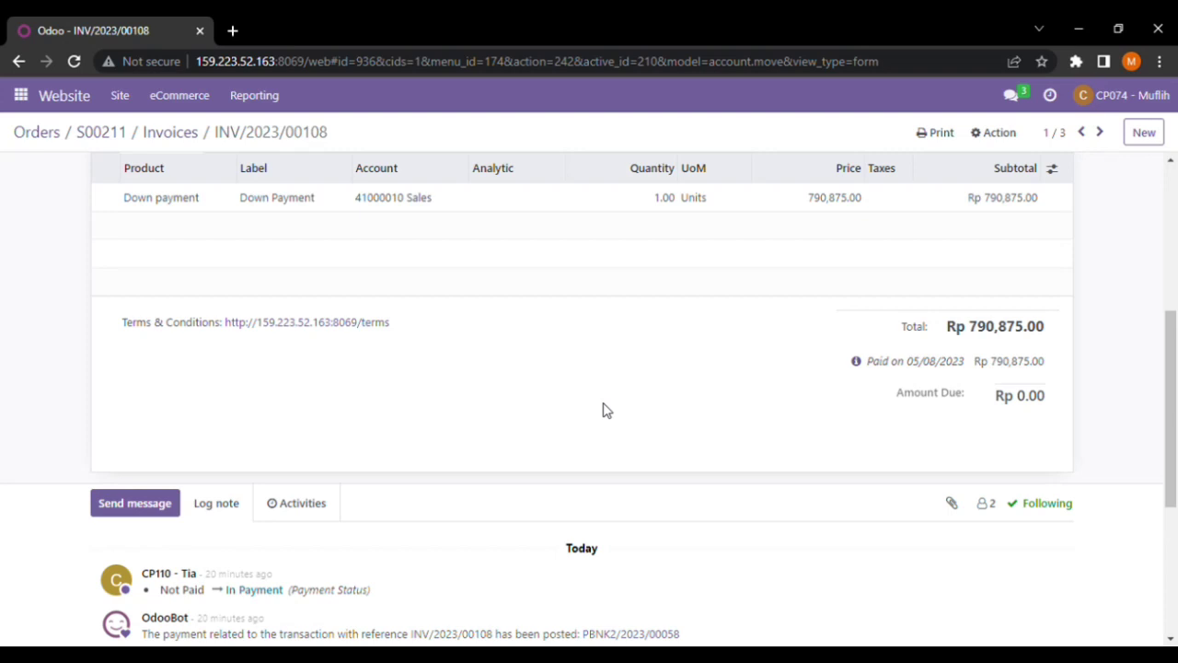
drag(1171, 410, 852, 248)
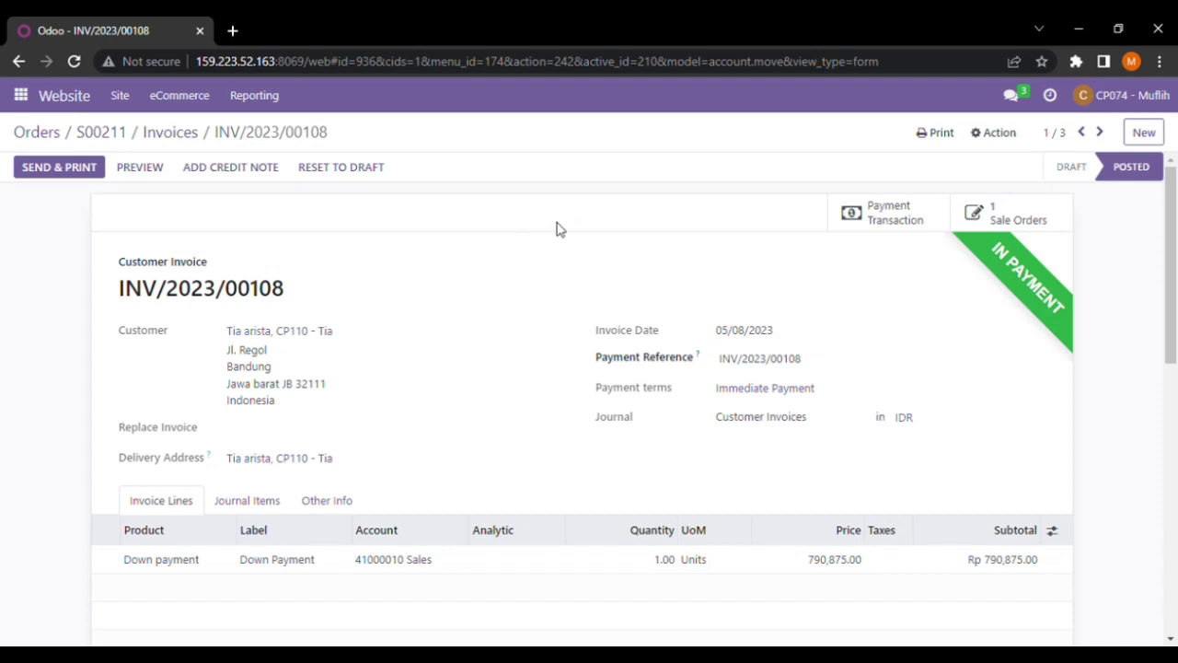
Go to the Accounting dashboard and open 'Reconcile 5 items' on the 123 journal card
click(21, 96)
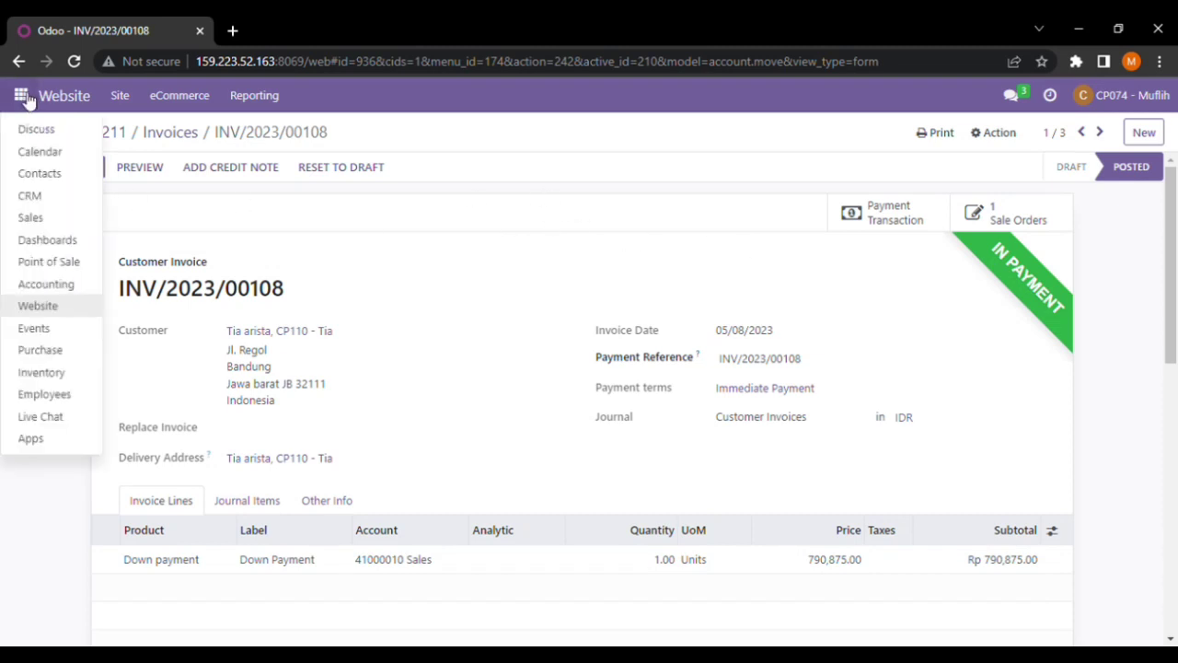
click(74, 291)
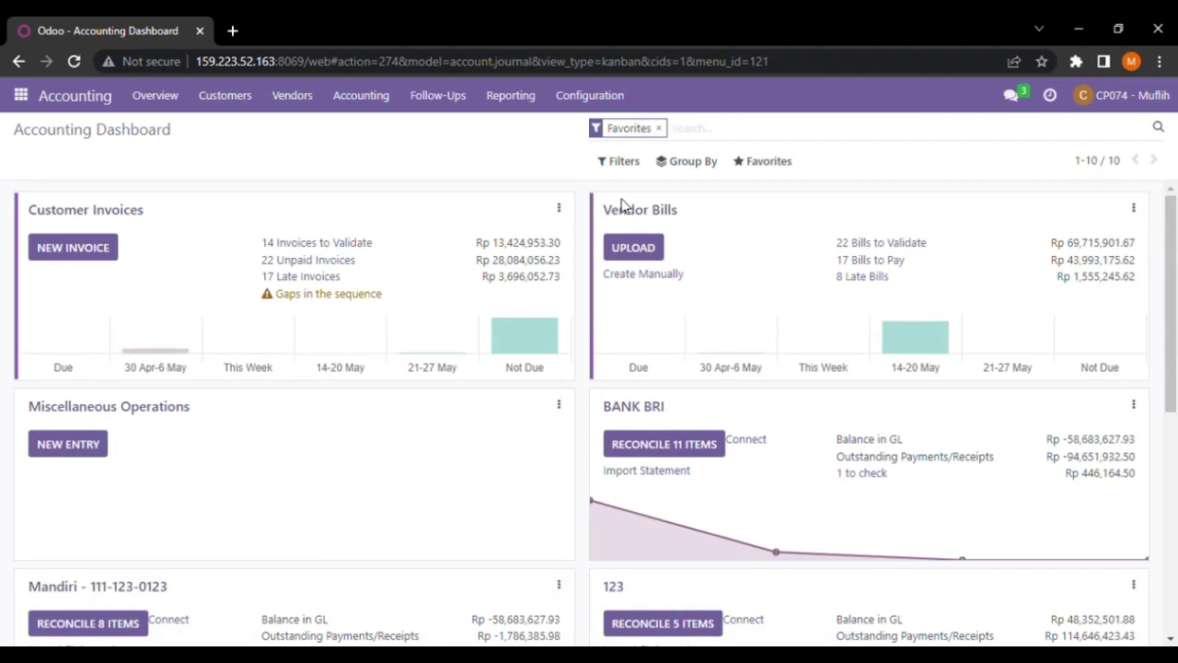
drag(1172, 232, 1175, 285)
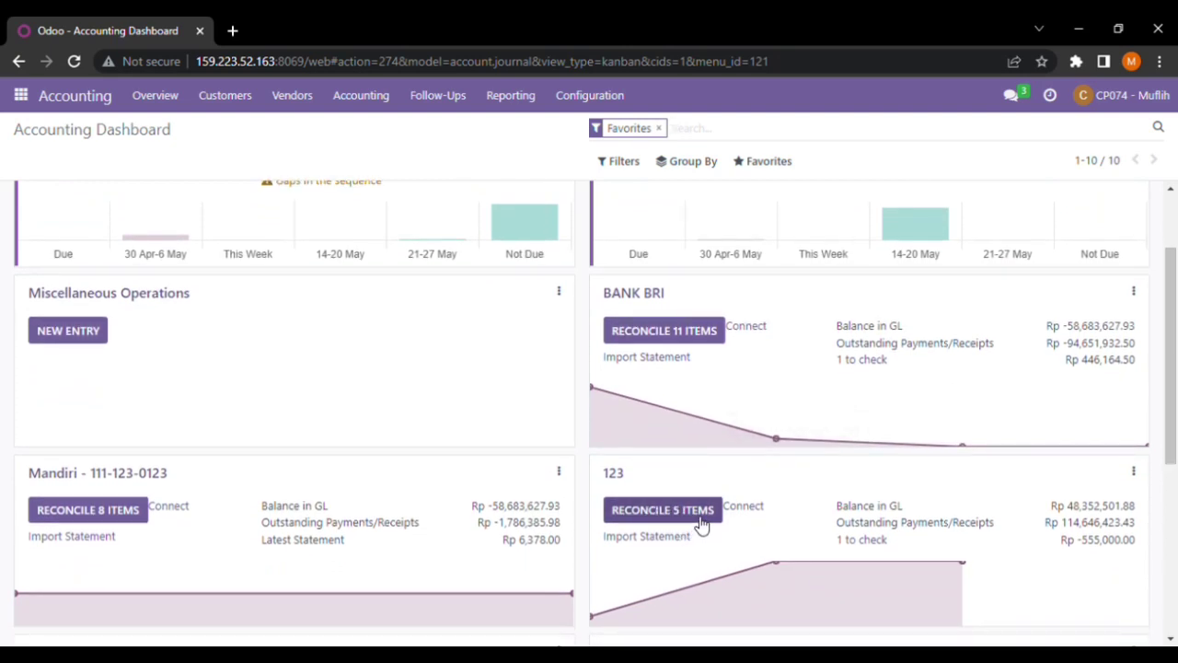
click(702, 525)
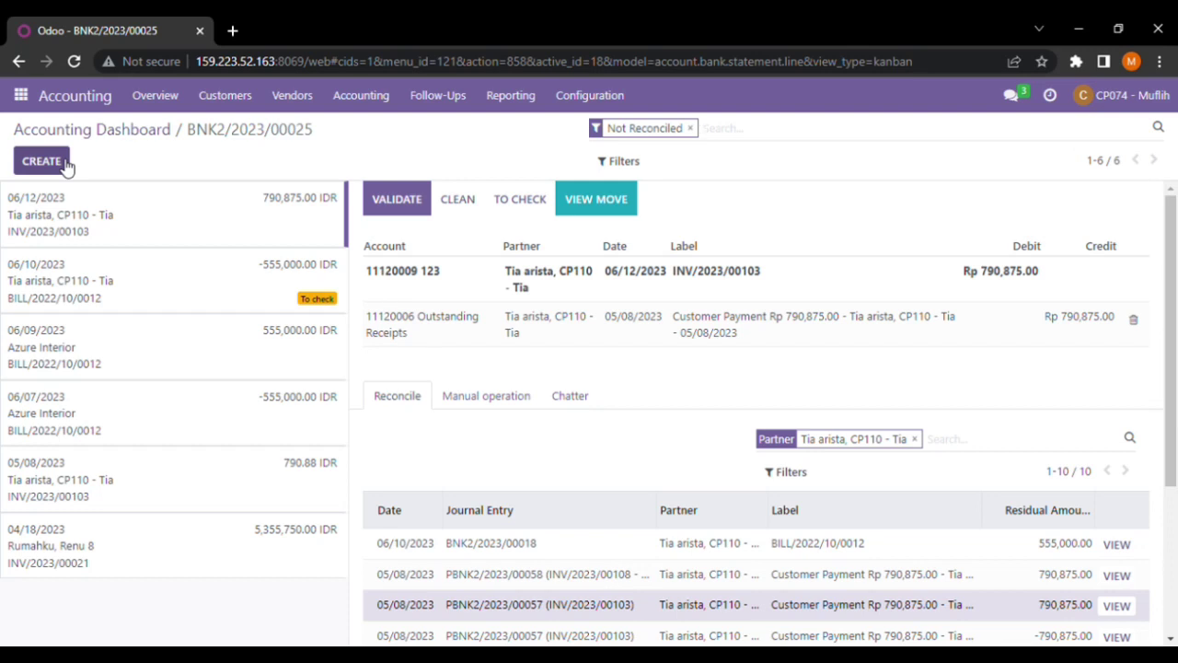
Add a new bank statement line dated 05/08/2023
click(42, 161)
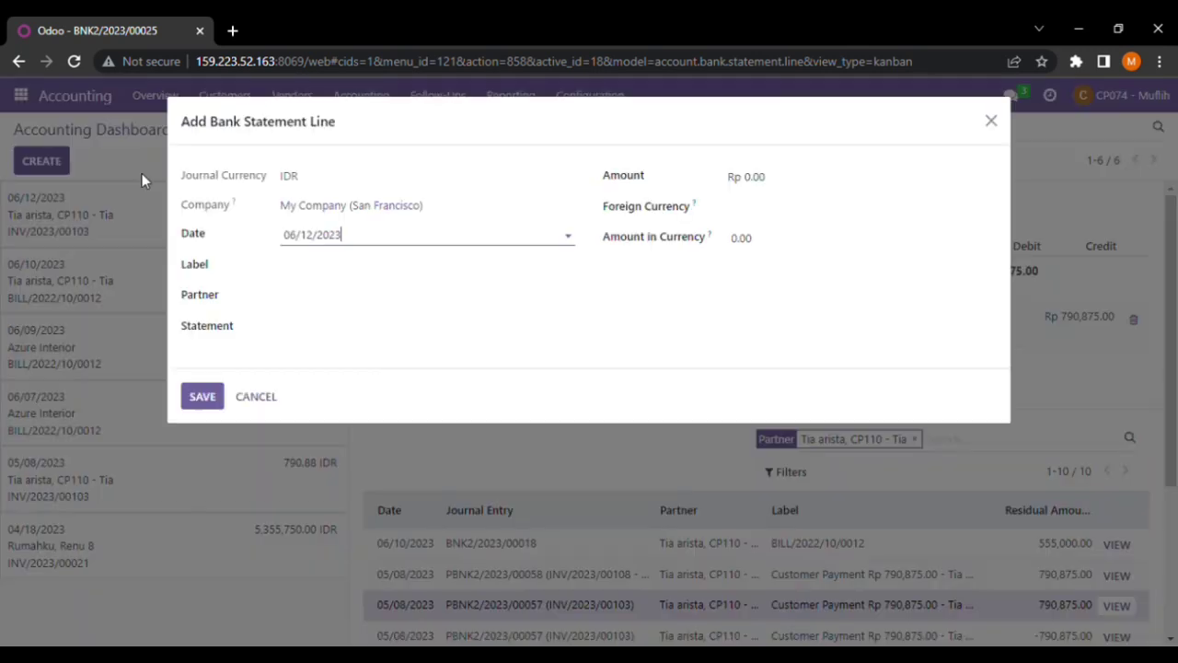
click(461, 242)
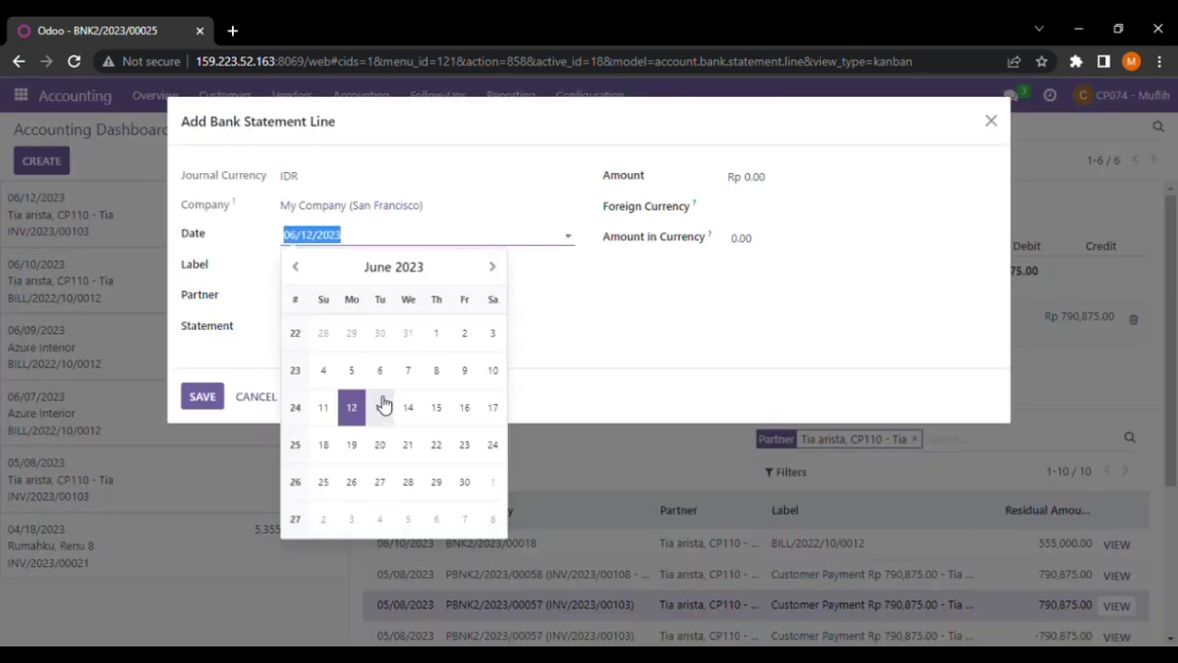
click(303, 269)
click(303, 269)
click(303, 269)
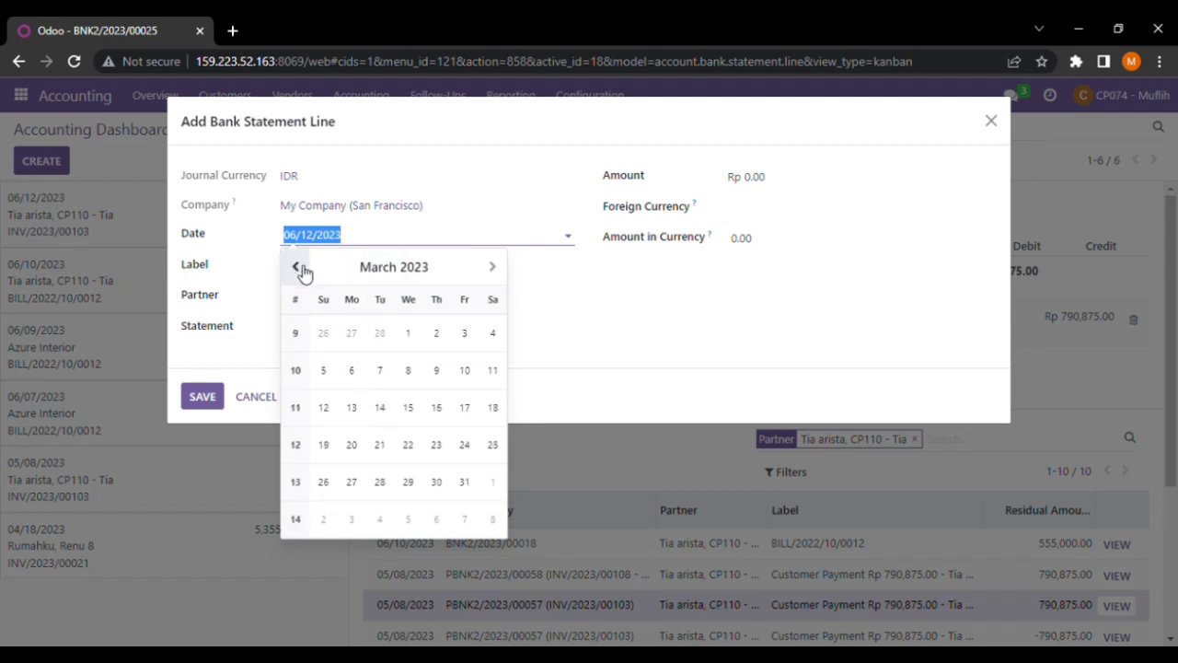
click(303, 269)
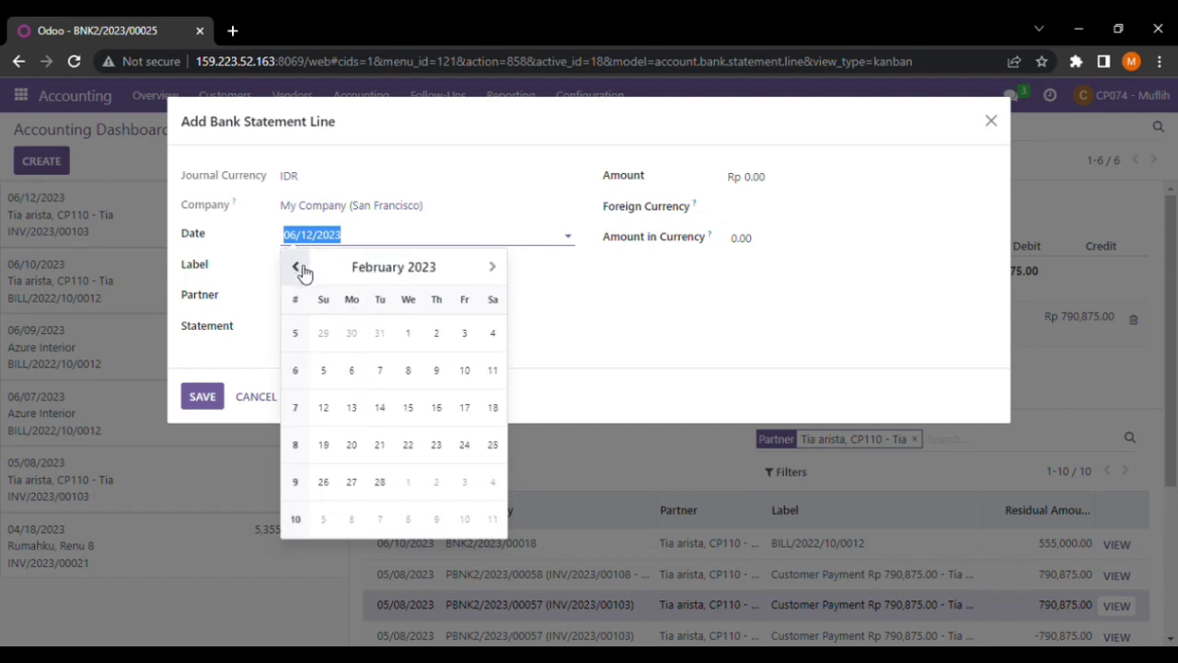
click(495, 269)
click(497, 268)
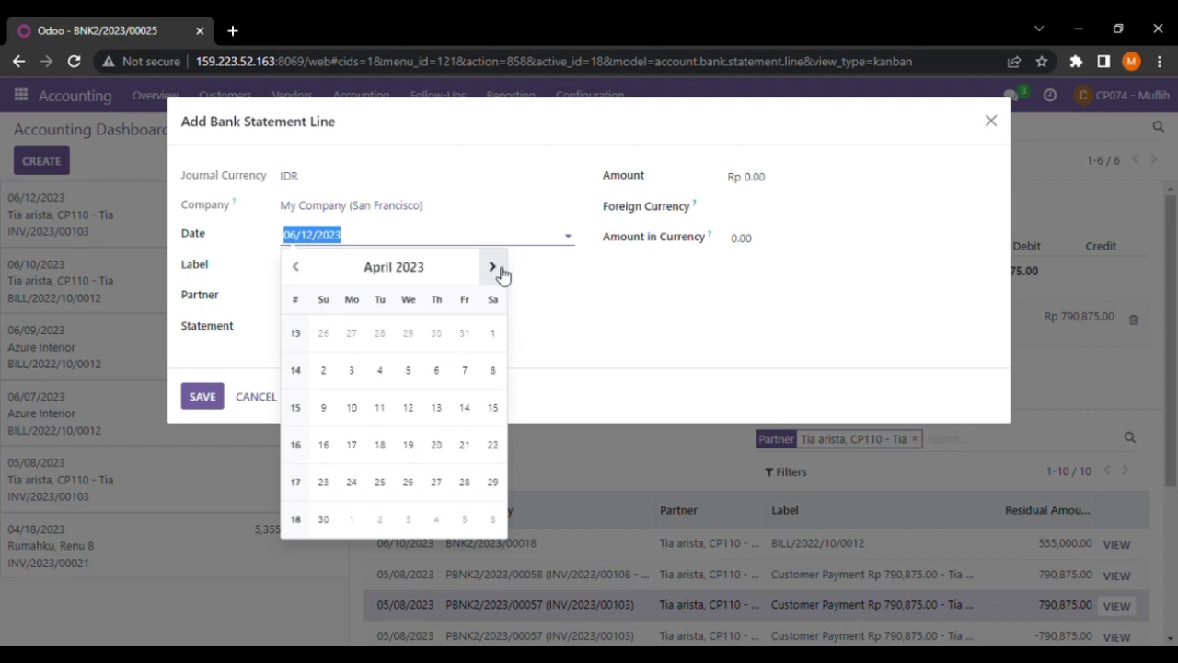
click(493, 268)
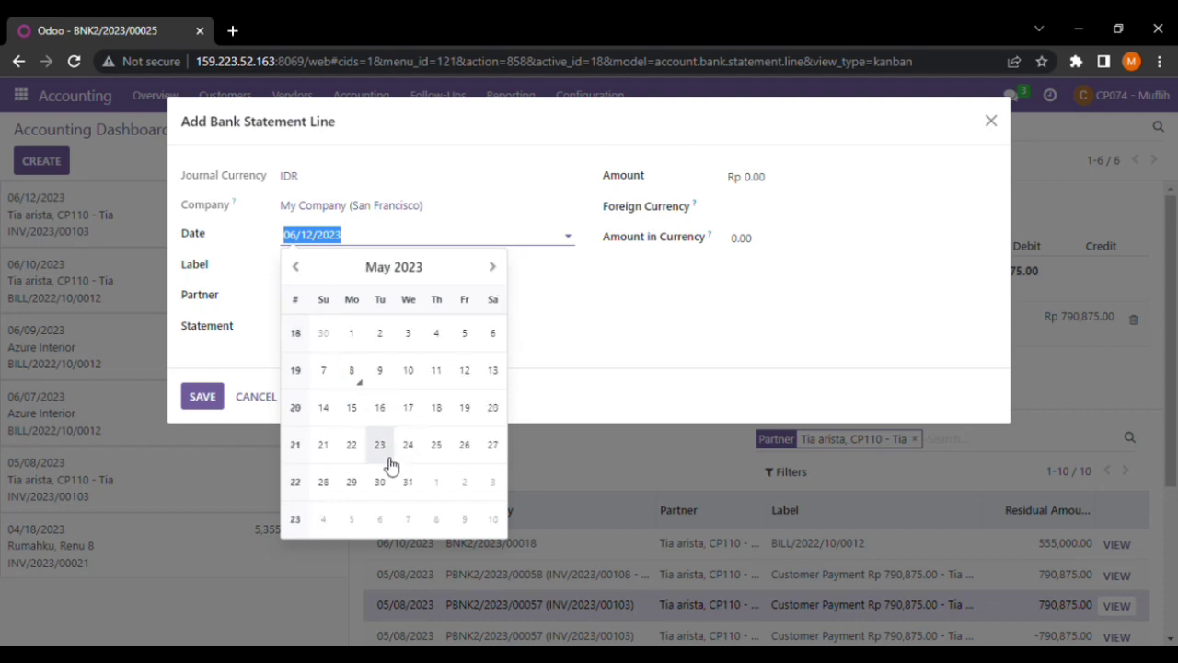
click(352, 372)
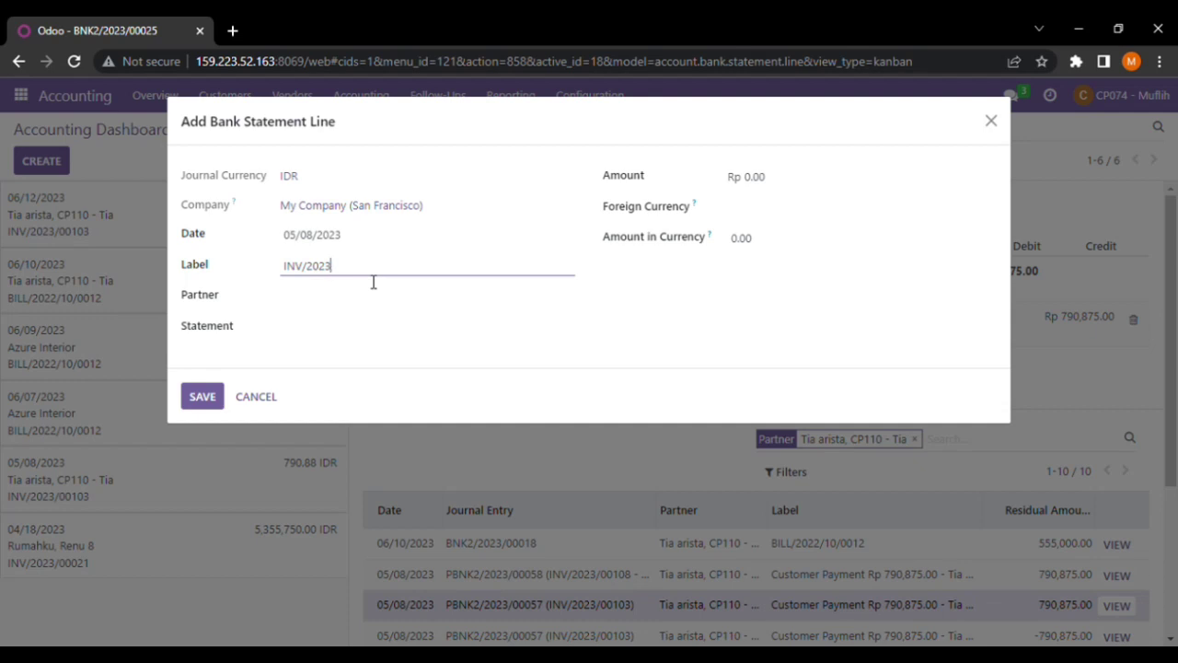
text(00108)
Set the customer as partner, amount 790,875.00 in IDR foreign currency, and save the line
click(347, 309)
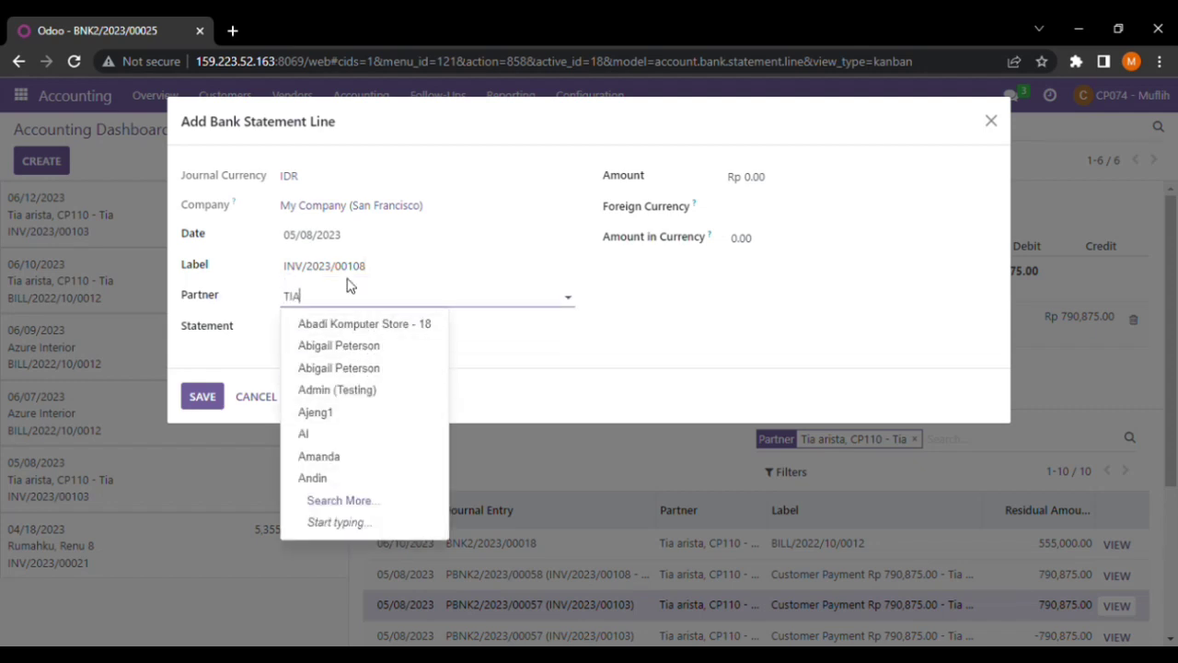
text(TIA)
key(BackSpace)
key(BackSpace)
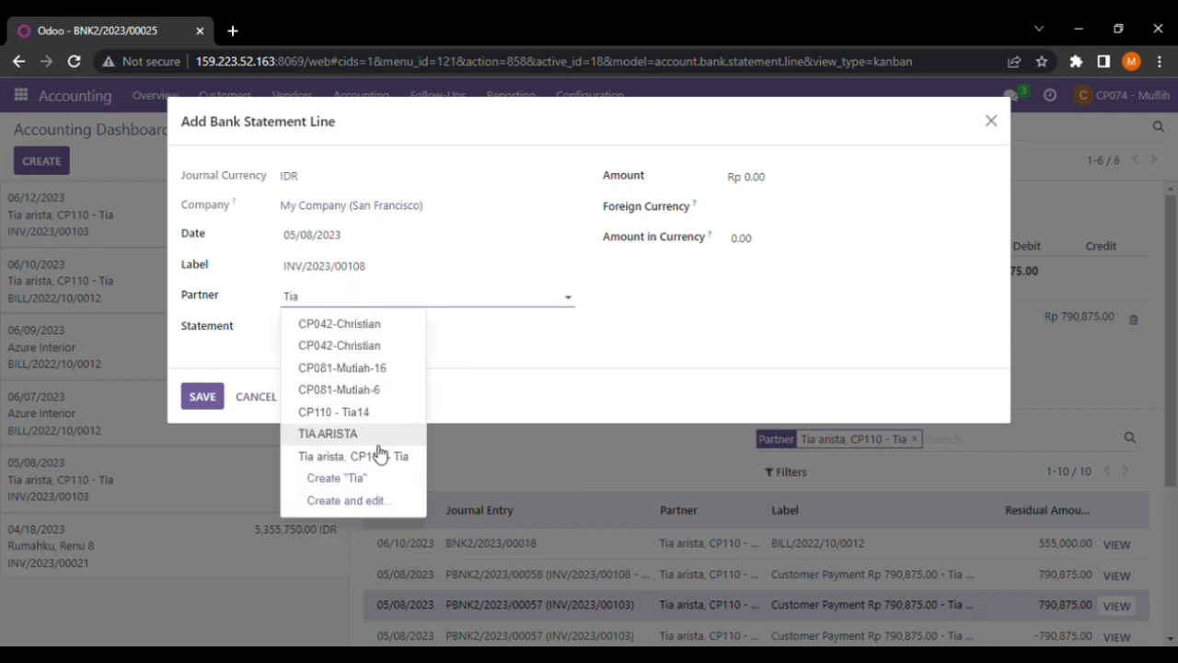
click(377, 458)
click(802, 182)
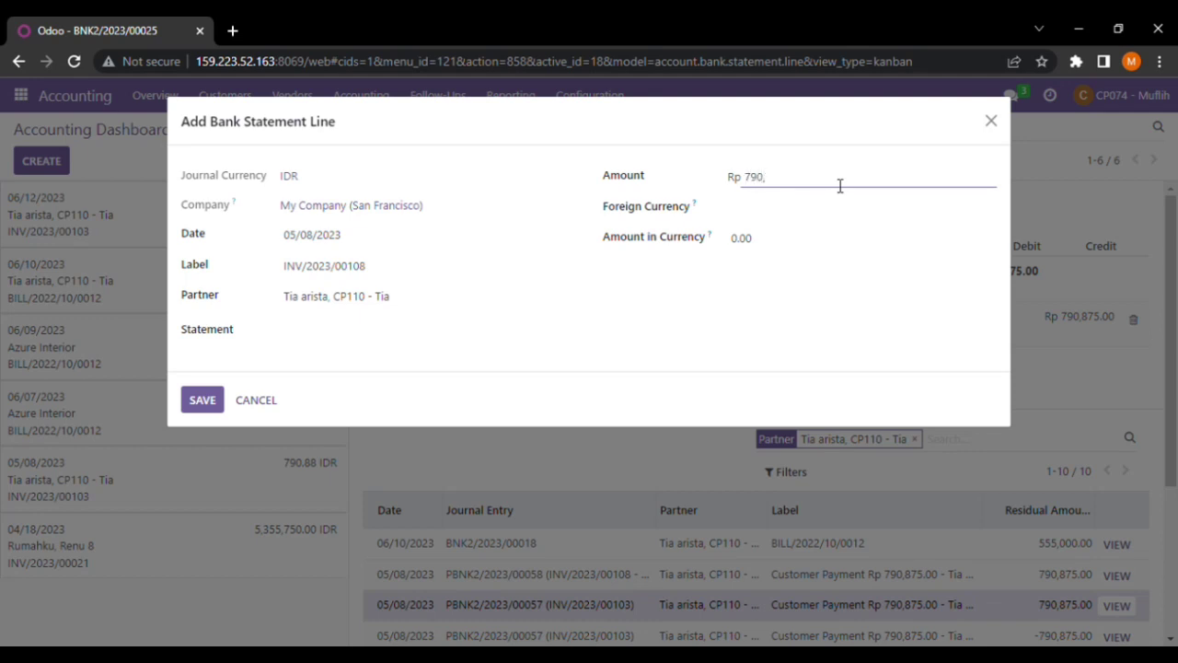
click(789, 211)
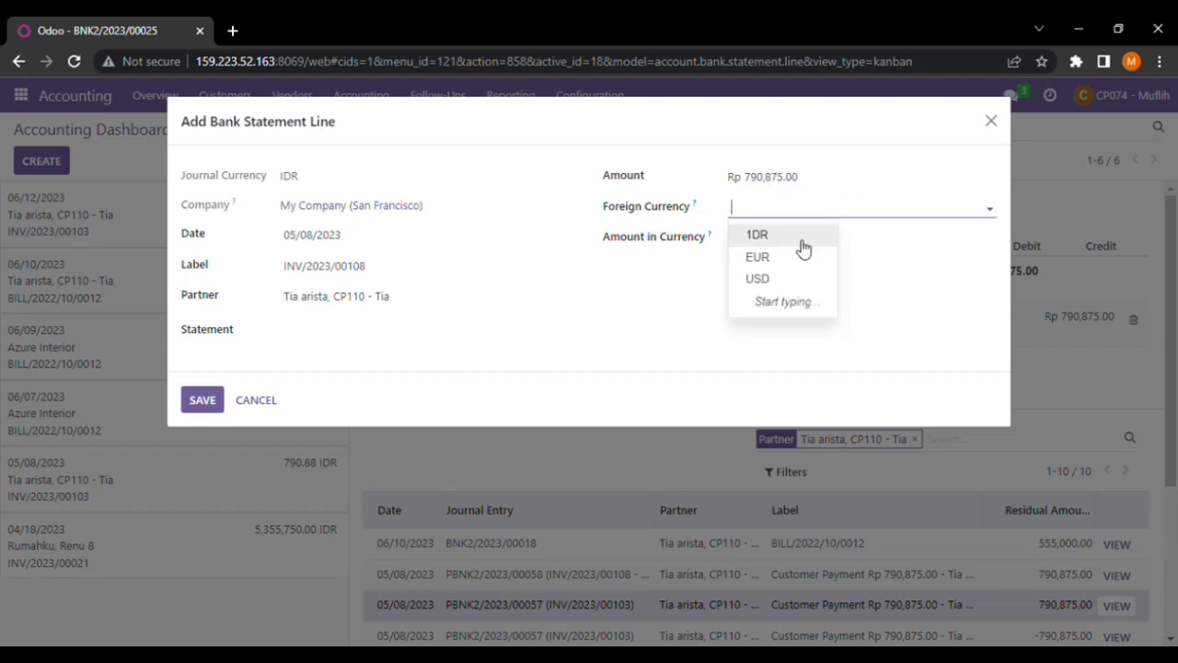
click(801, 237)
click(816, 252)
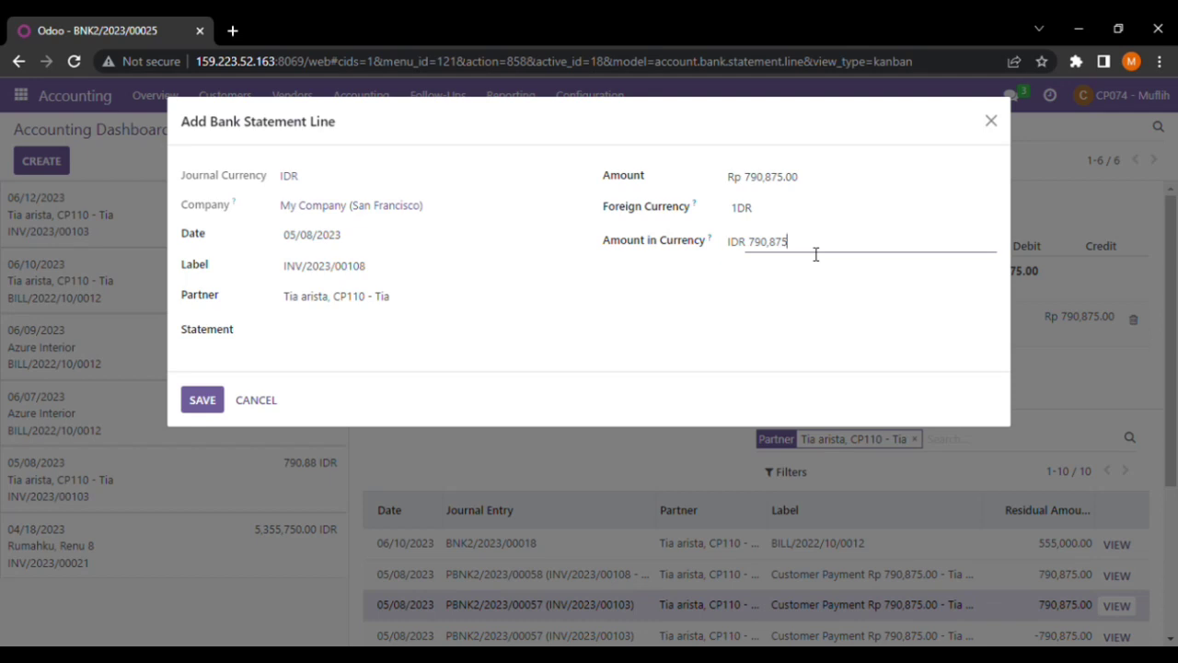
text(790,875.00)
click(203, 401)
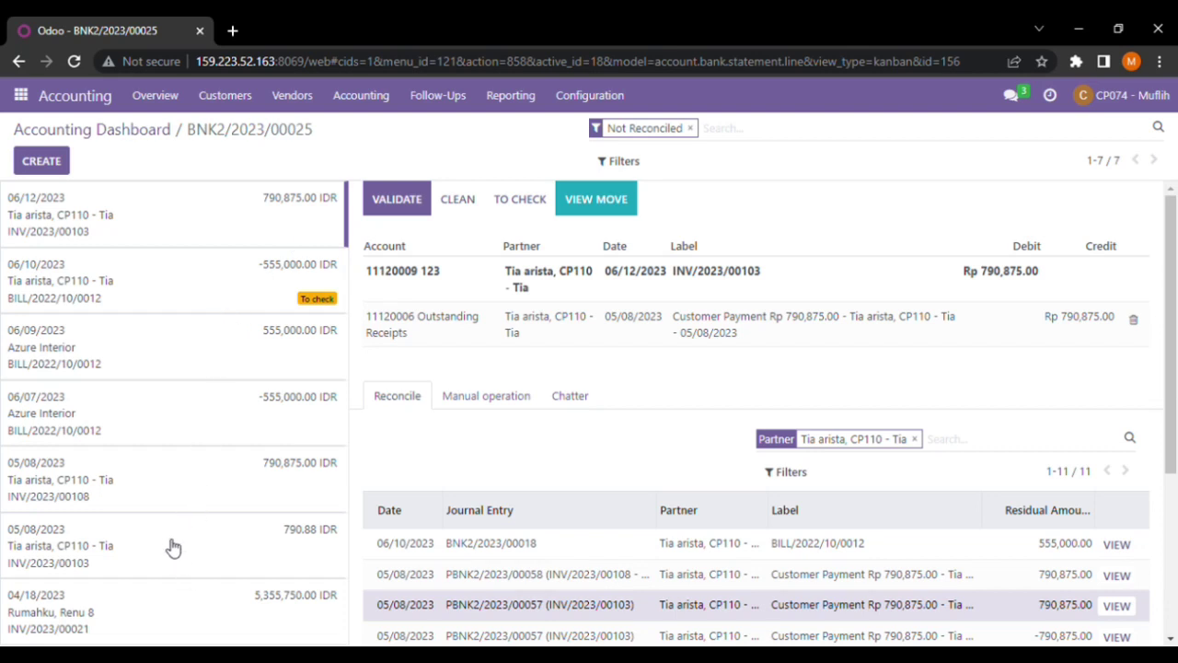
Load the 05/08/2023 INV/2023/00108 statement line into the reconciliation panel
click(161, 492)
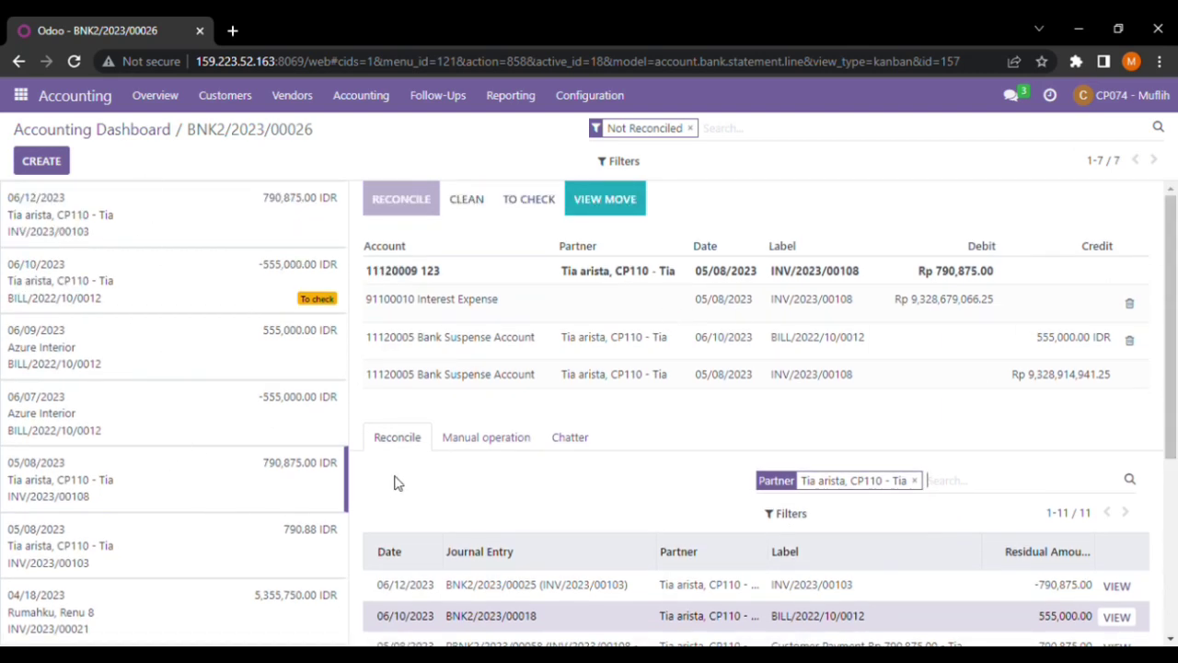
scroll(1169, 369, down, 1)
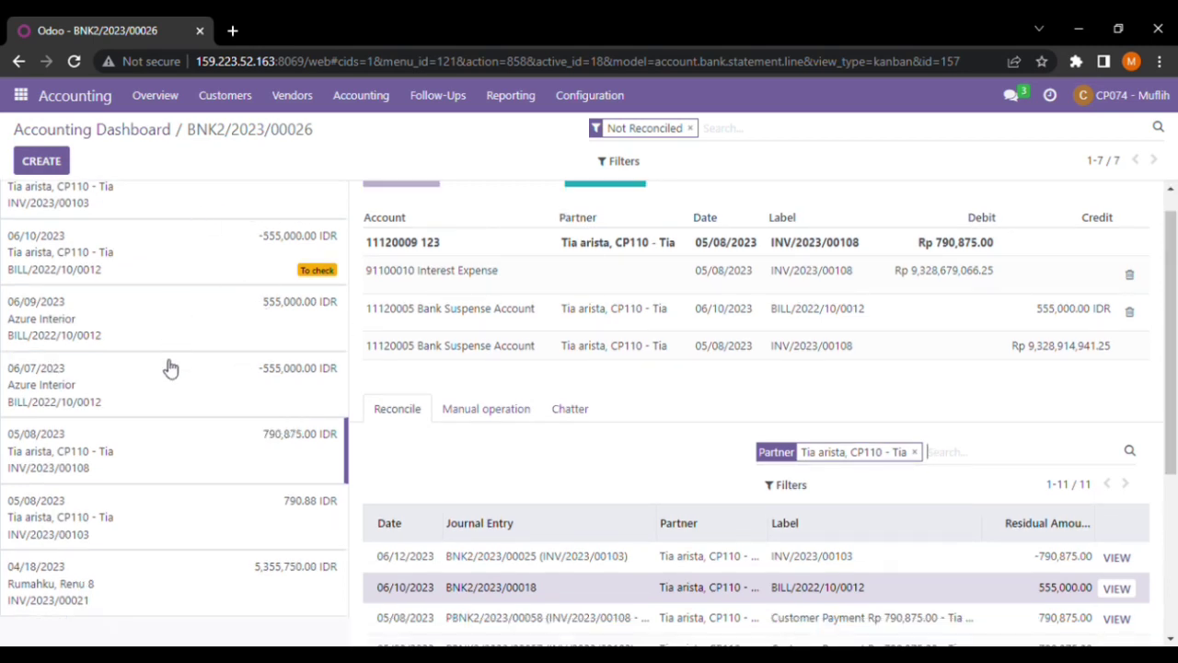
scroll(928, 452, up, 1)
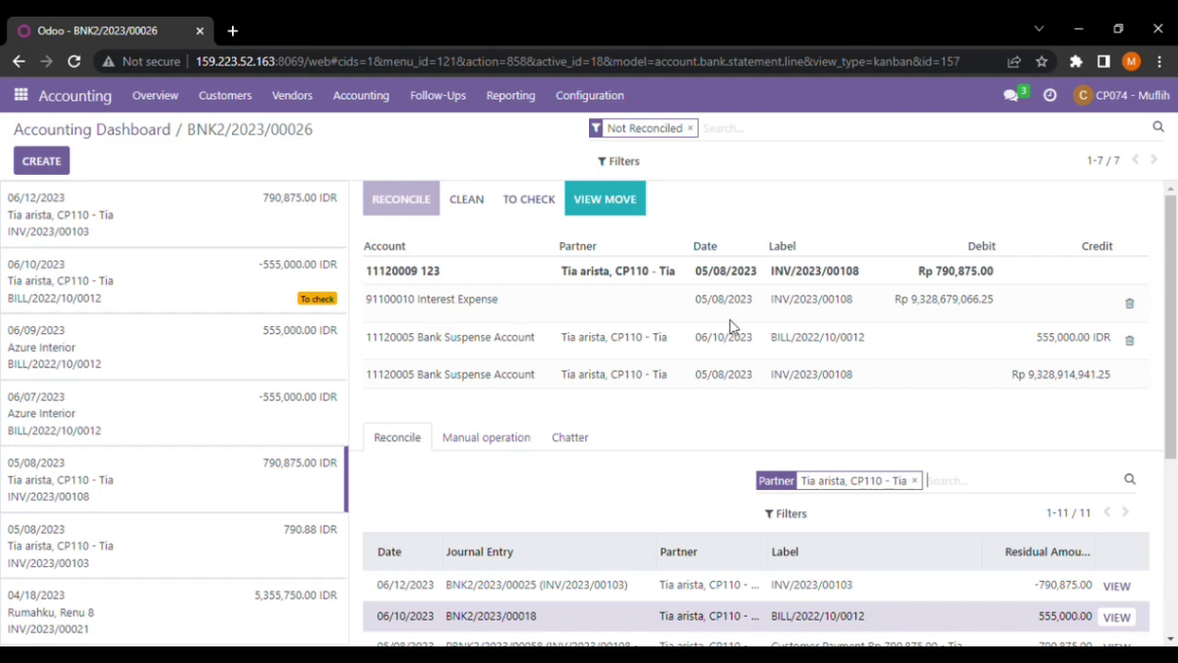
Delete the Interest Expense and 555,000 Bank Suspense lines, then match payment PBNK2/2023/00058
click(1130, 305)
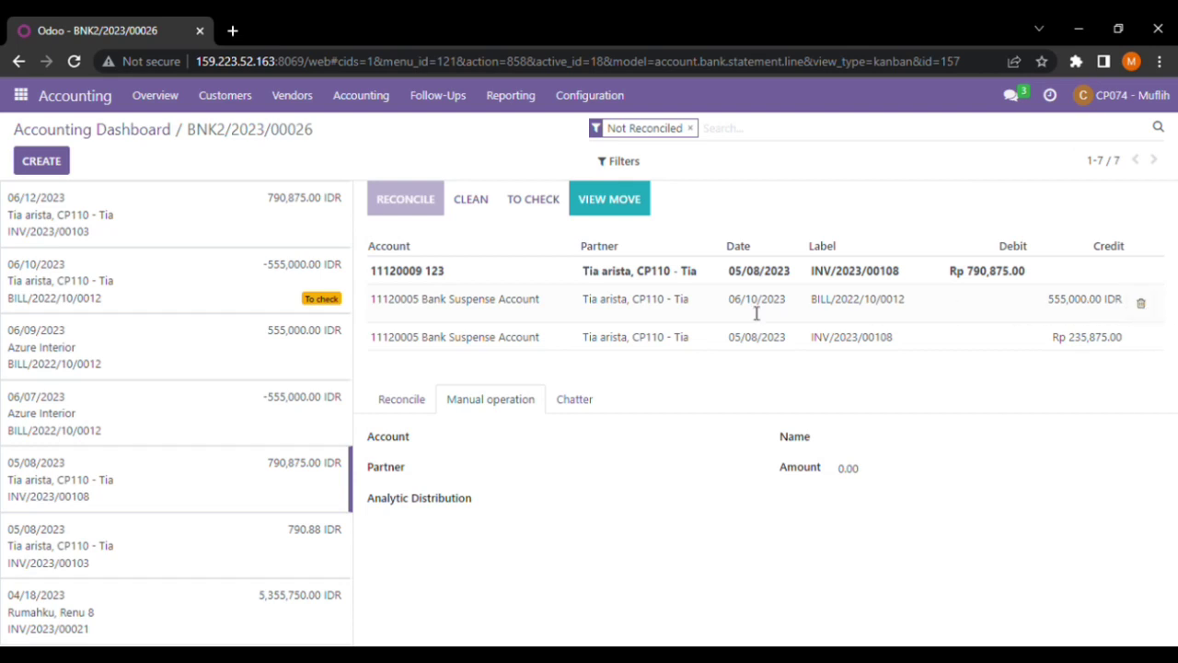
click(1142, 306)
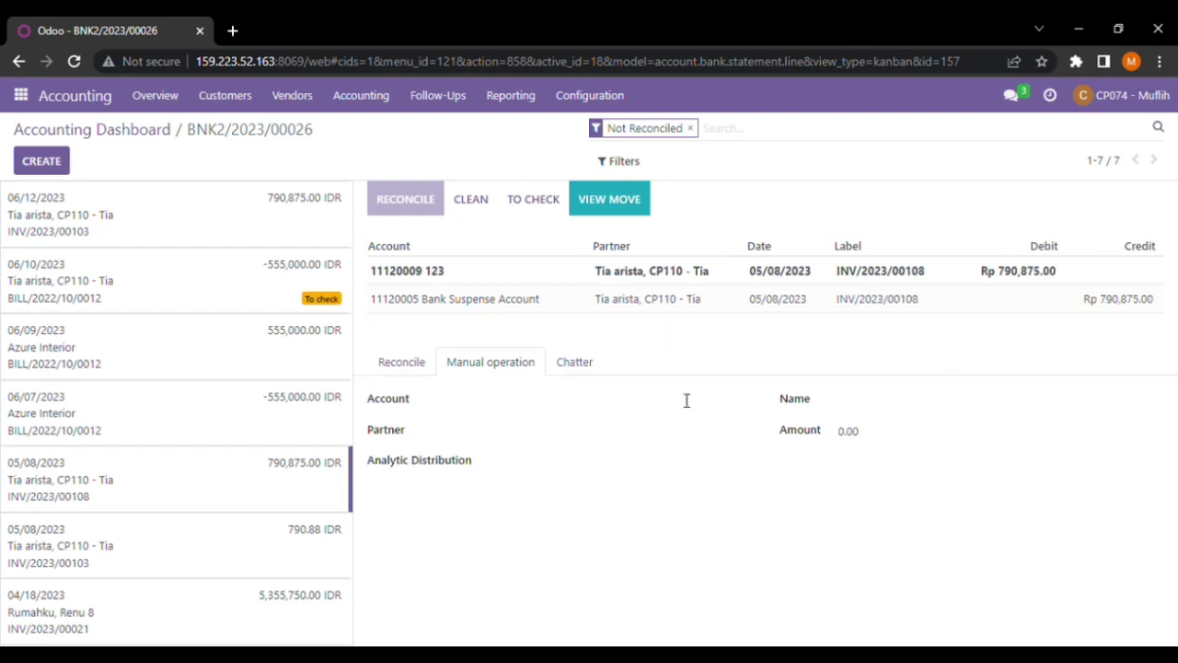
click(410, 367)
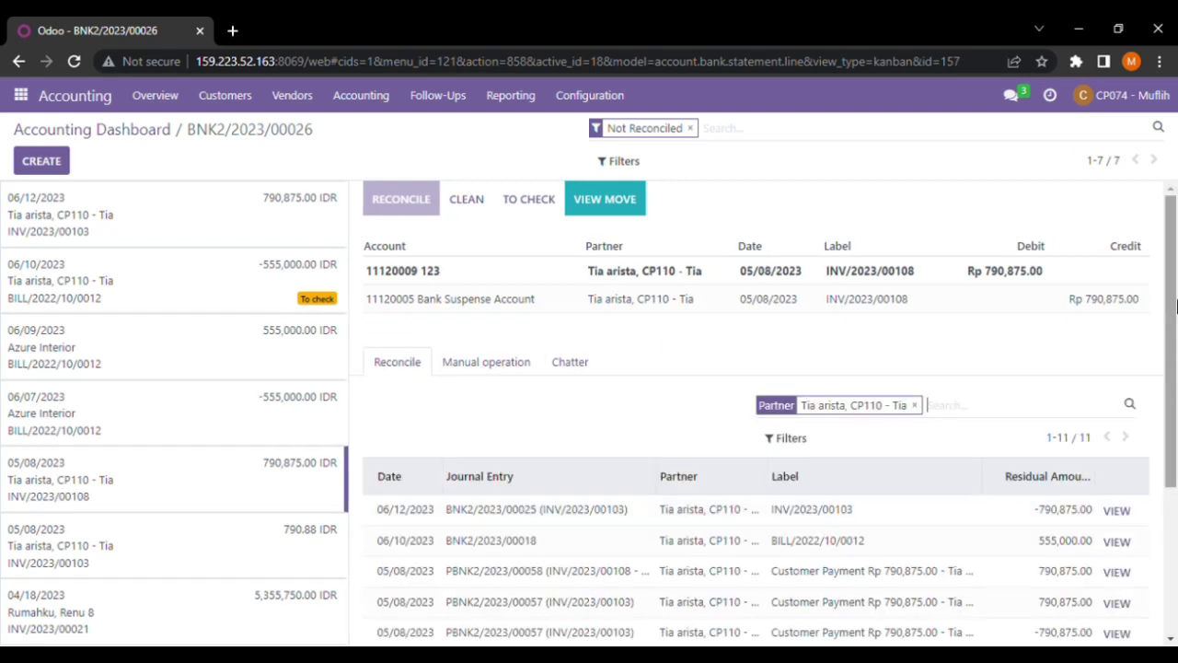
scroll(1176, 307, down, 2)
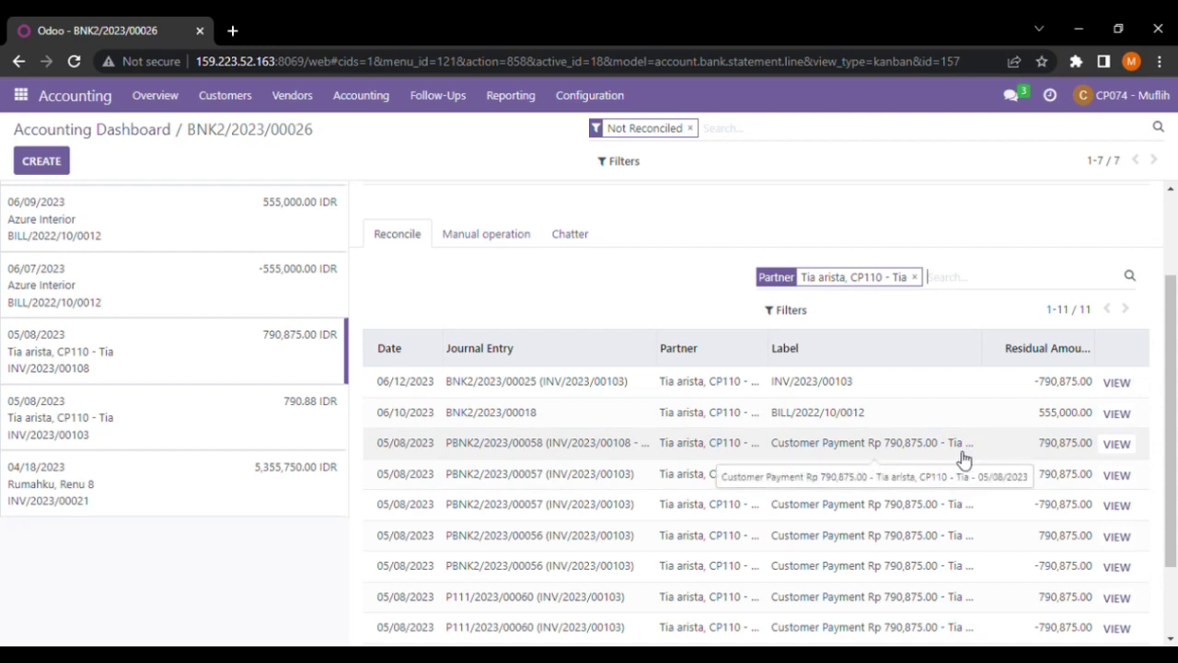
click(873, 458)
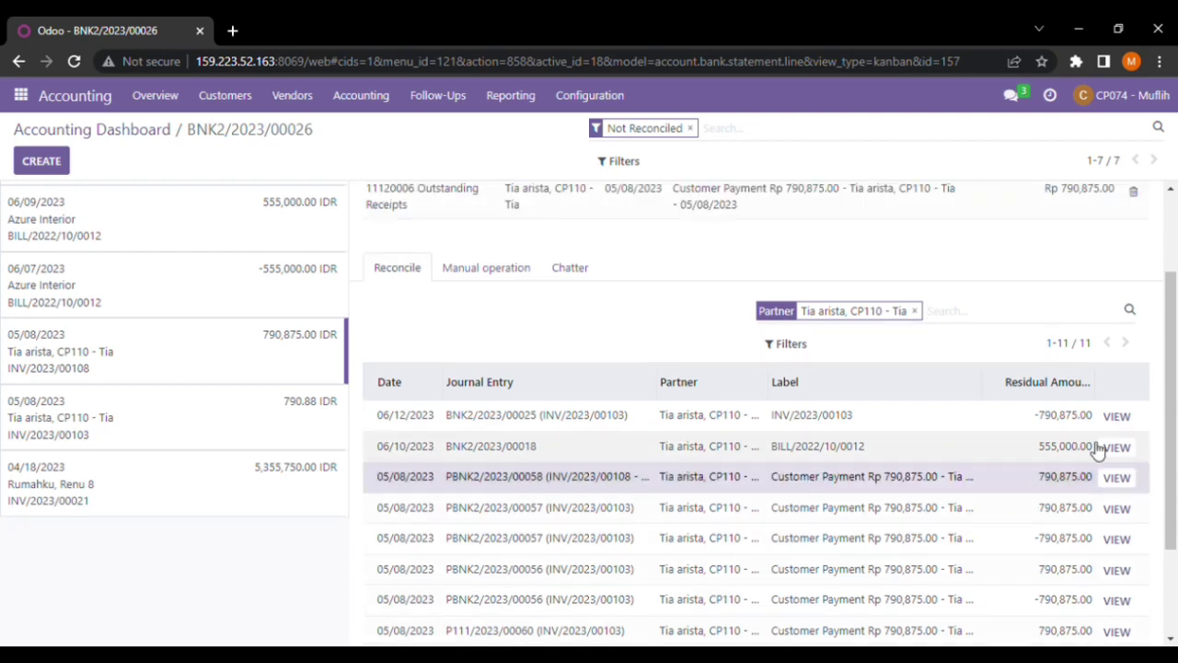
drag(1175, 368, 1177, 293)
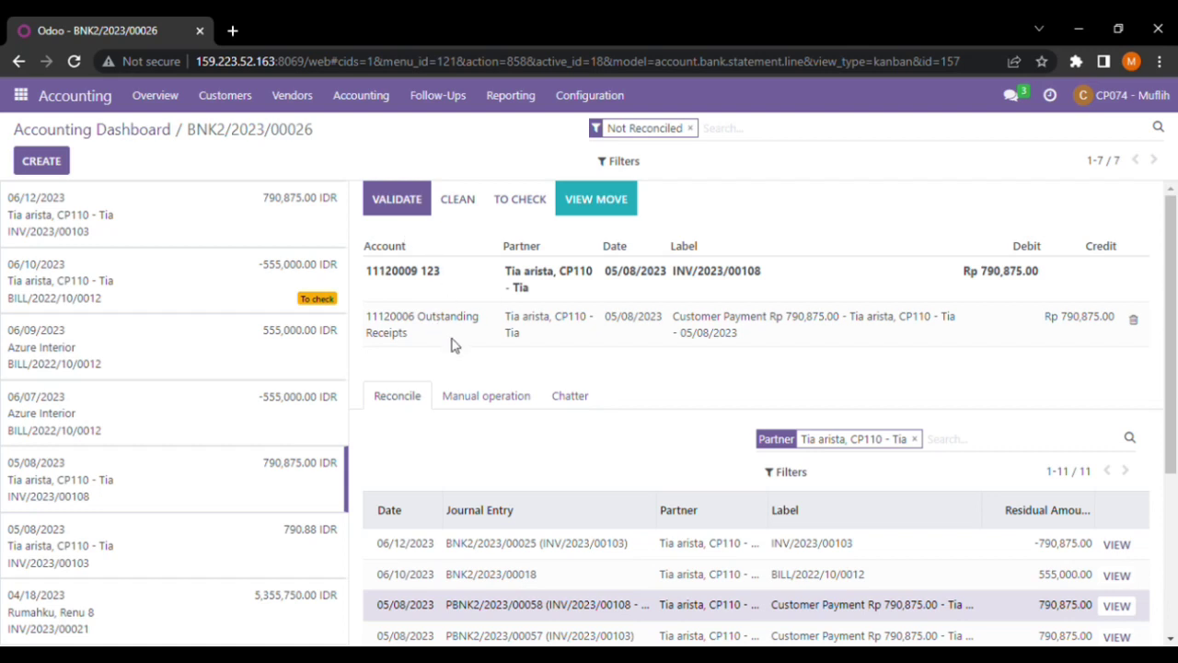
Validate the INV/2023/00108 reconciliation, then validate the INV/2023/00103 line too
click(400, 201)
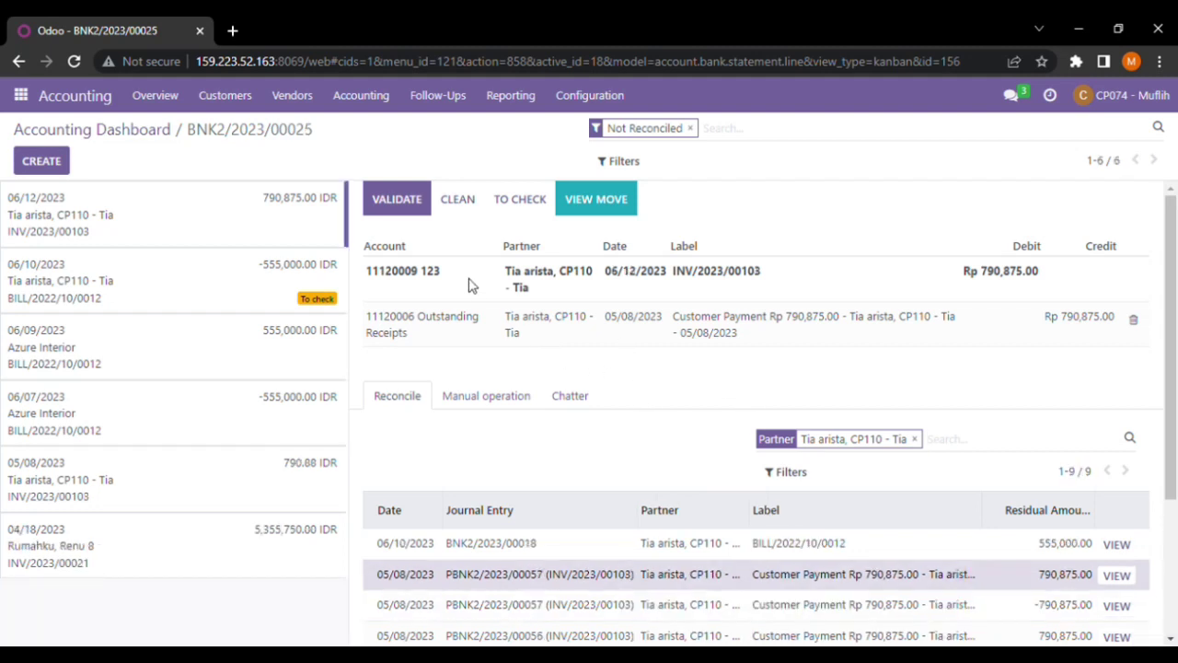
click(397, 193)
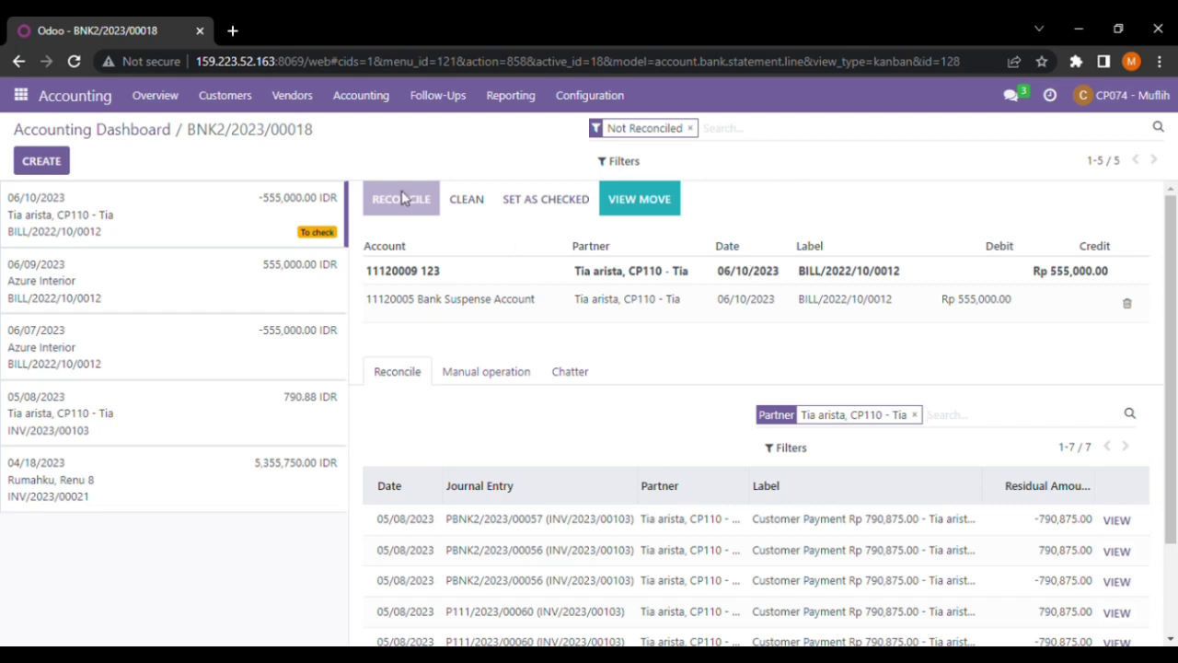
Remove the Not Reconciled filter to show all 26 lines and open reconciled line INV/2023/00103
click(690, 129)
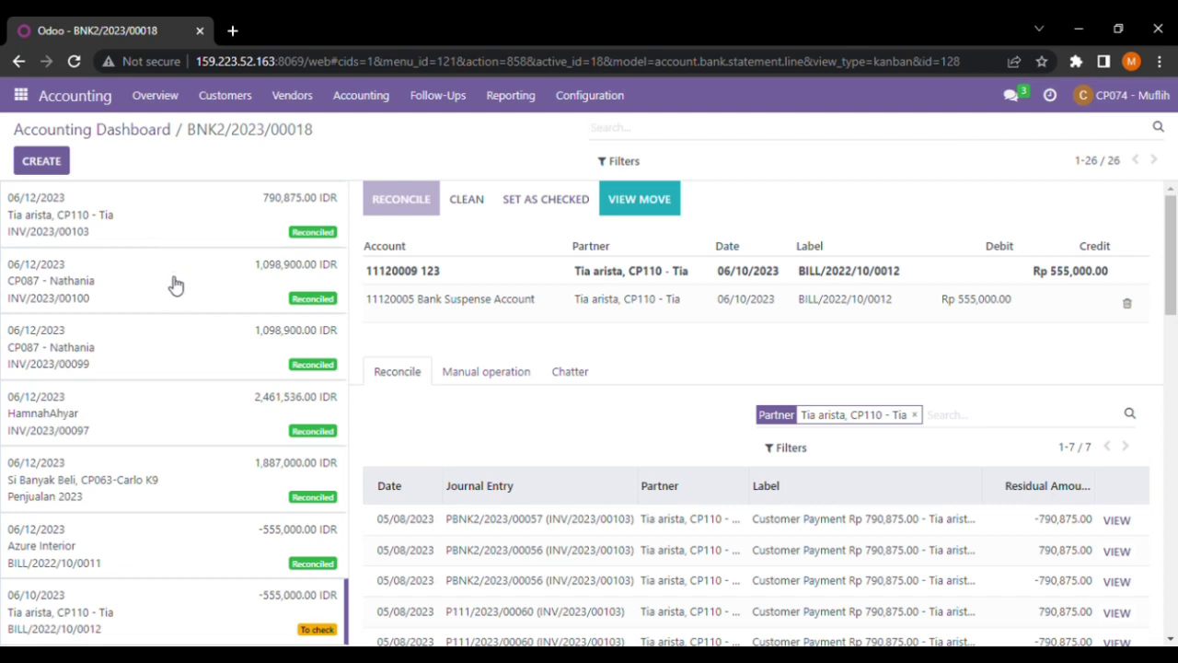
click(169, 228)
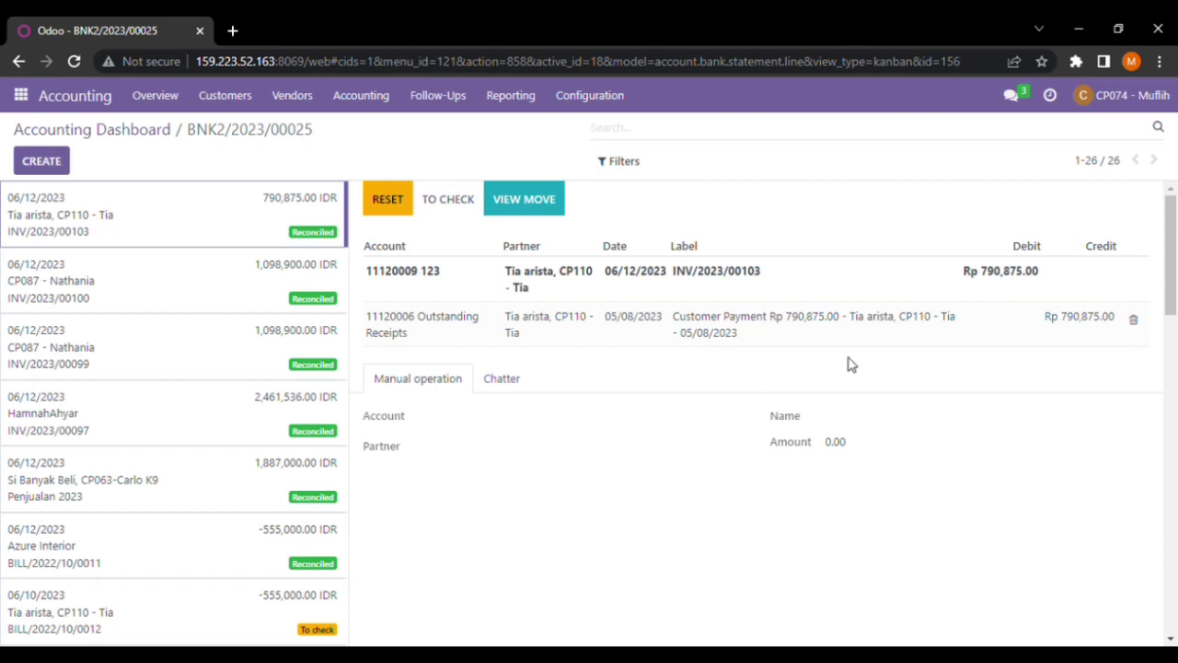
drag(1173, 262, 1177, 246)
drag(1177, 244, 1169, 234)
Open Website Analytics and review last week's figures: 1 order, Rp712,500.00 sold, 2 carts, 50.00% conversion
click(20, 94)
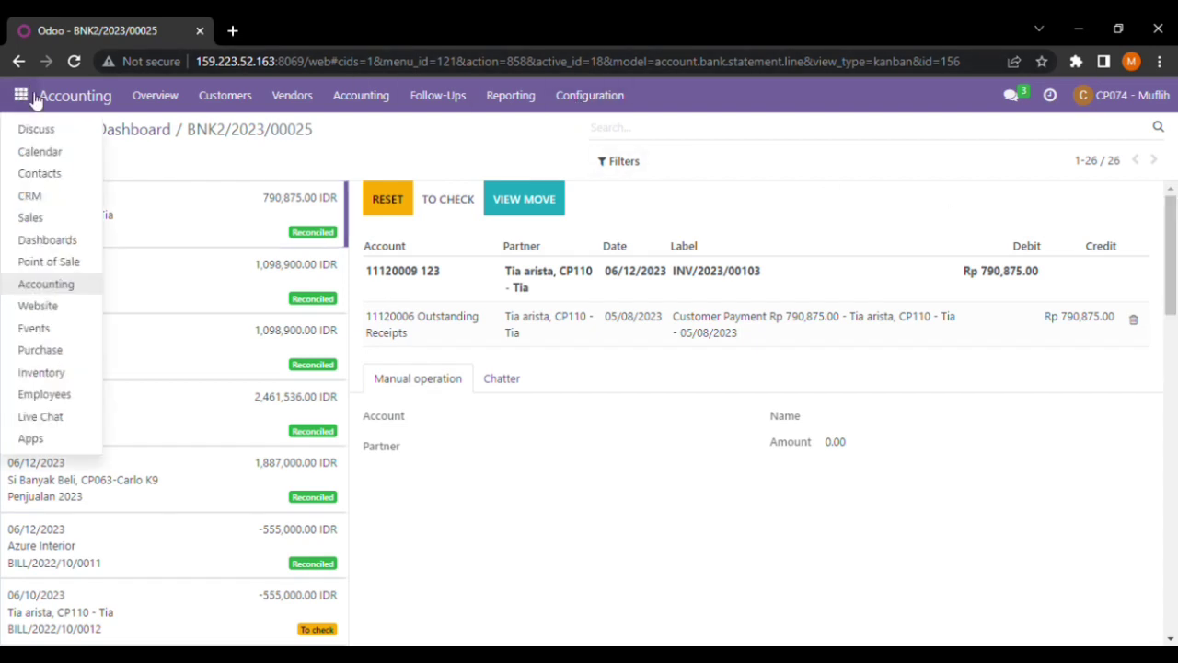
click(67, 312)
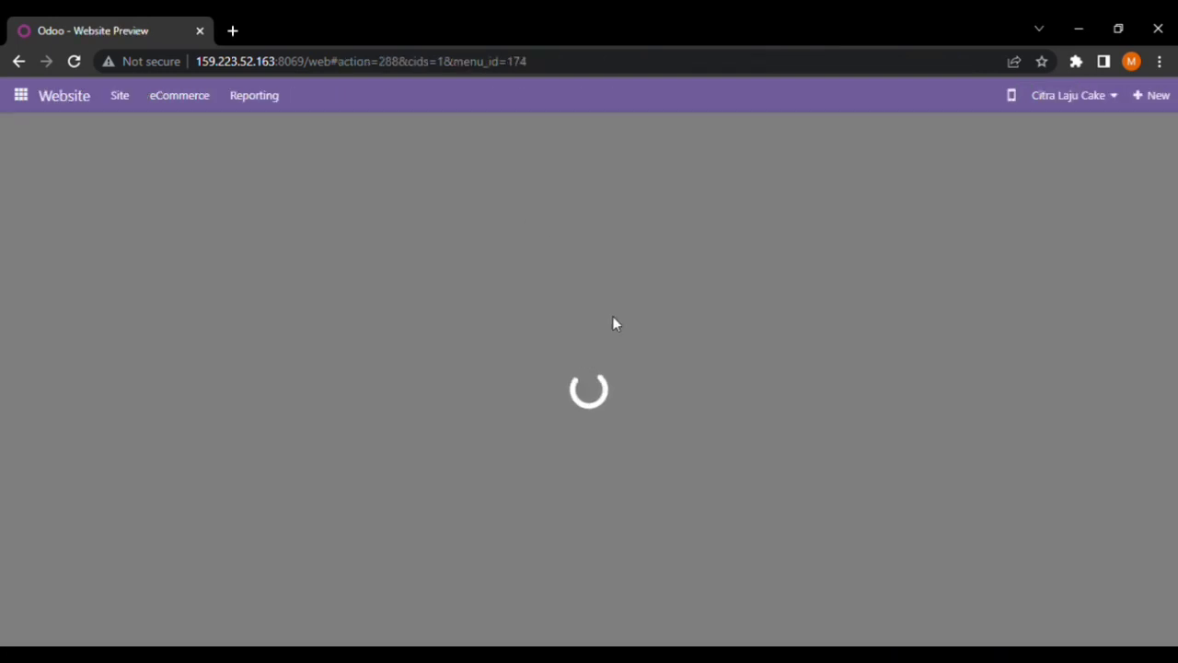
click(263, 107)
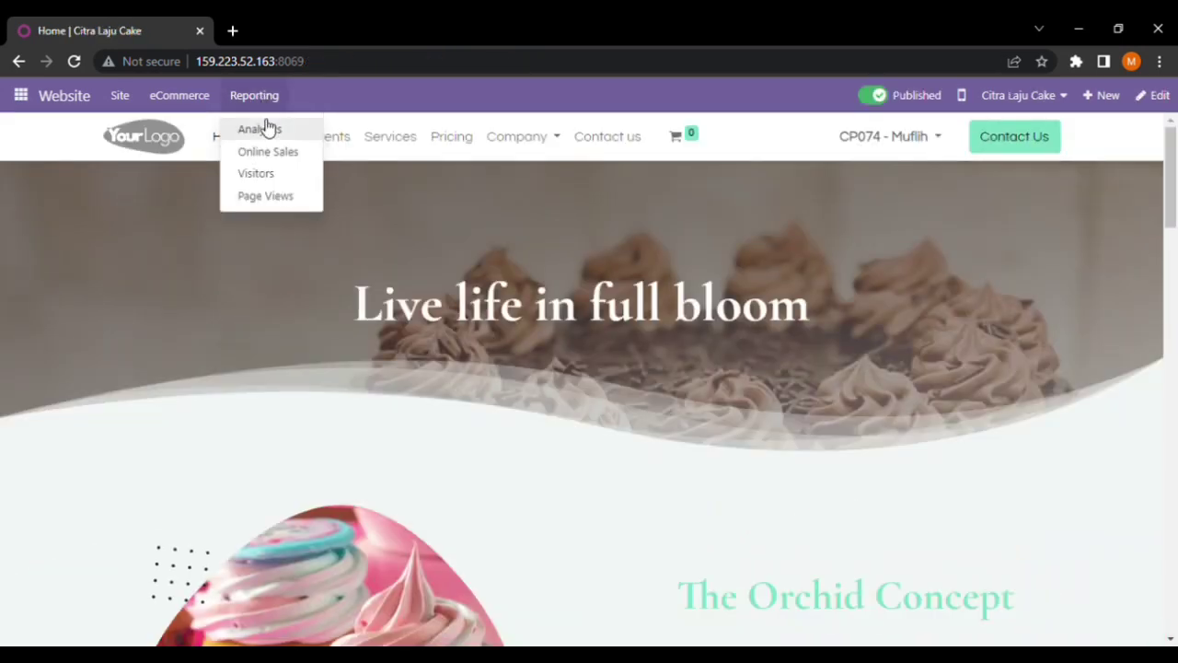
click(266, 129)
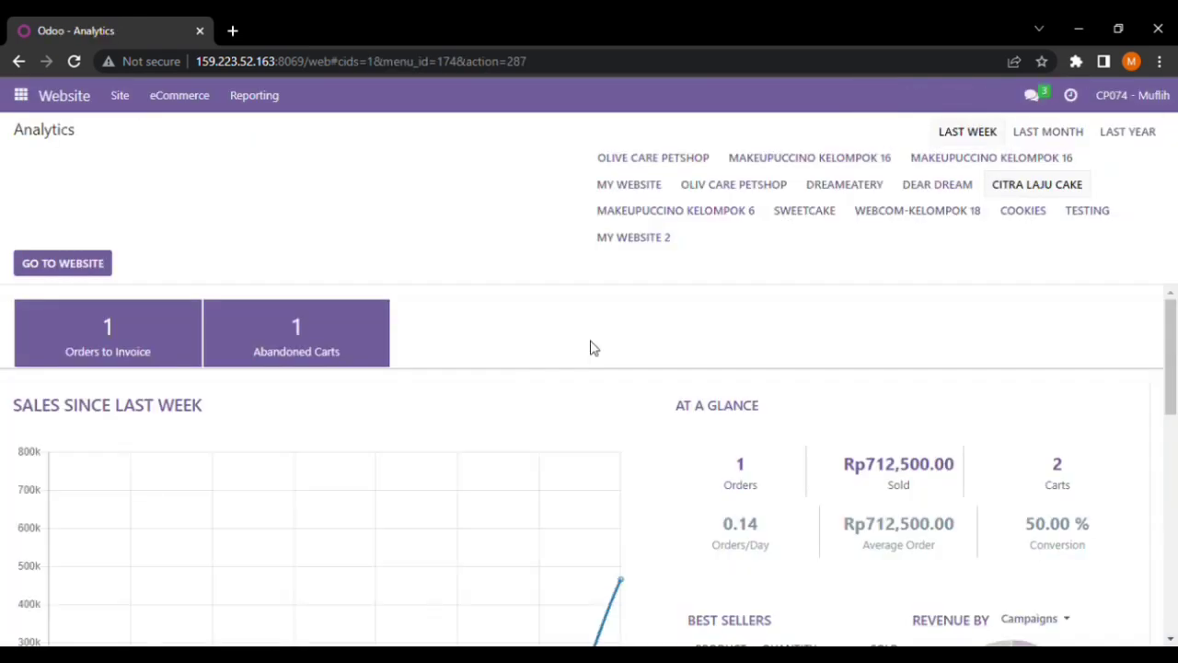
drag(1173, 386, 1162, 436)
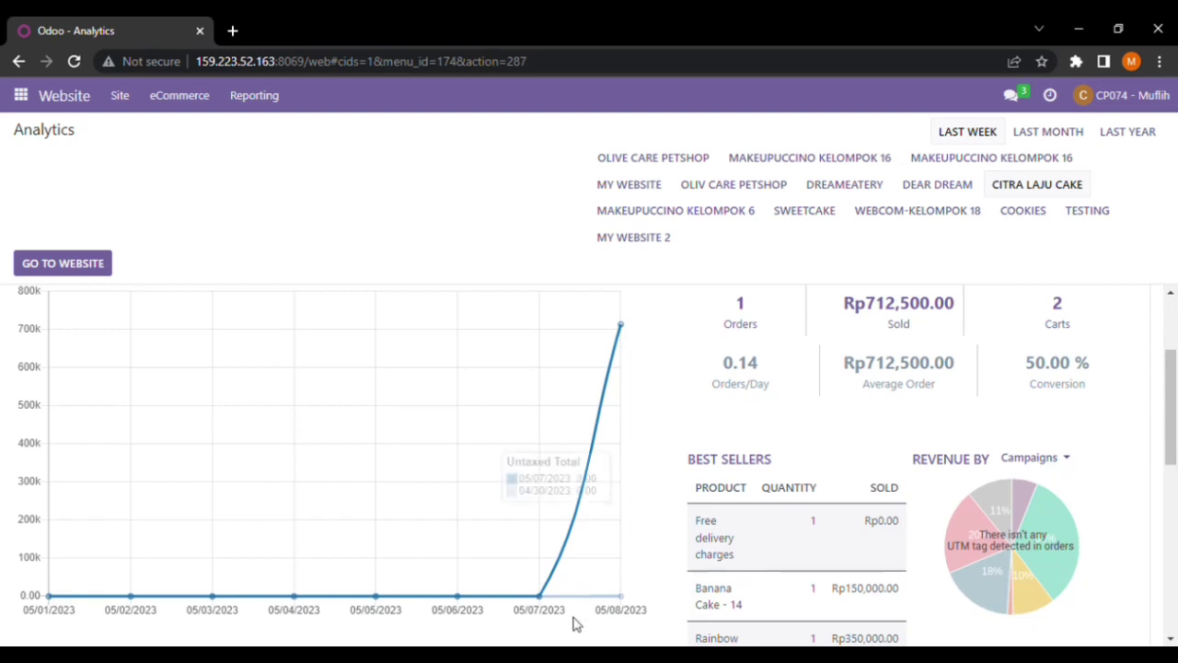
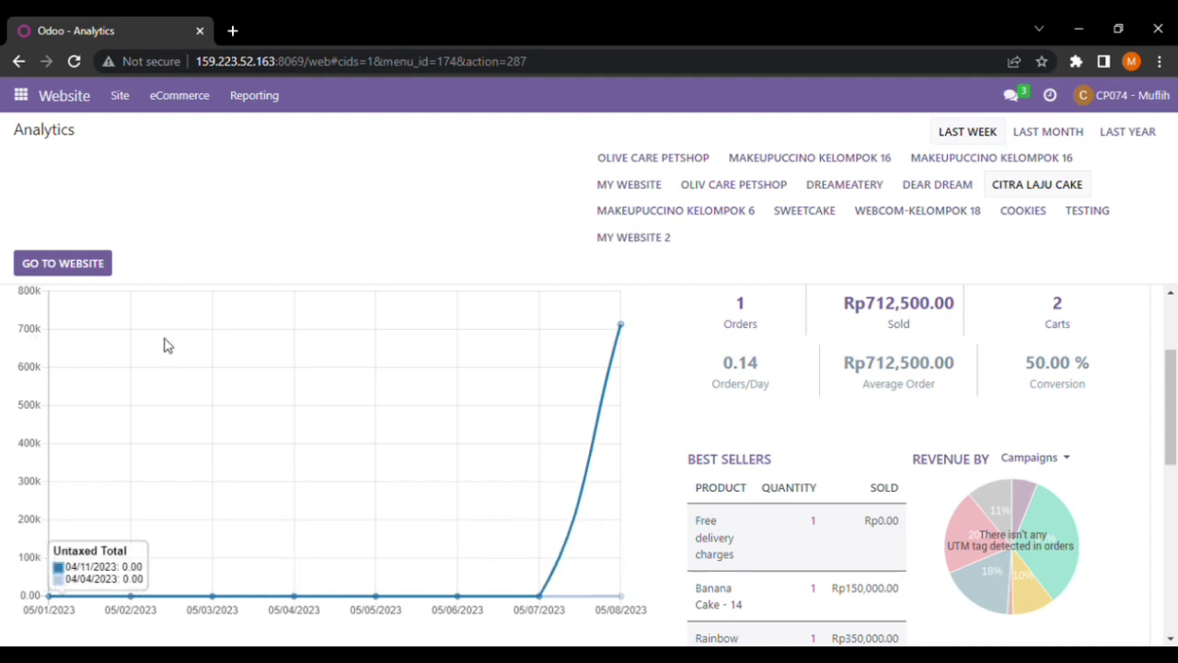
Scroll the analytics dashboard down until the whole Best Sellers table, including the 5% discount line, is visible
scroll(1176, 368, up, 1)
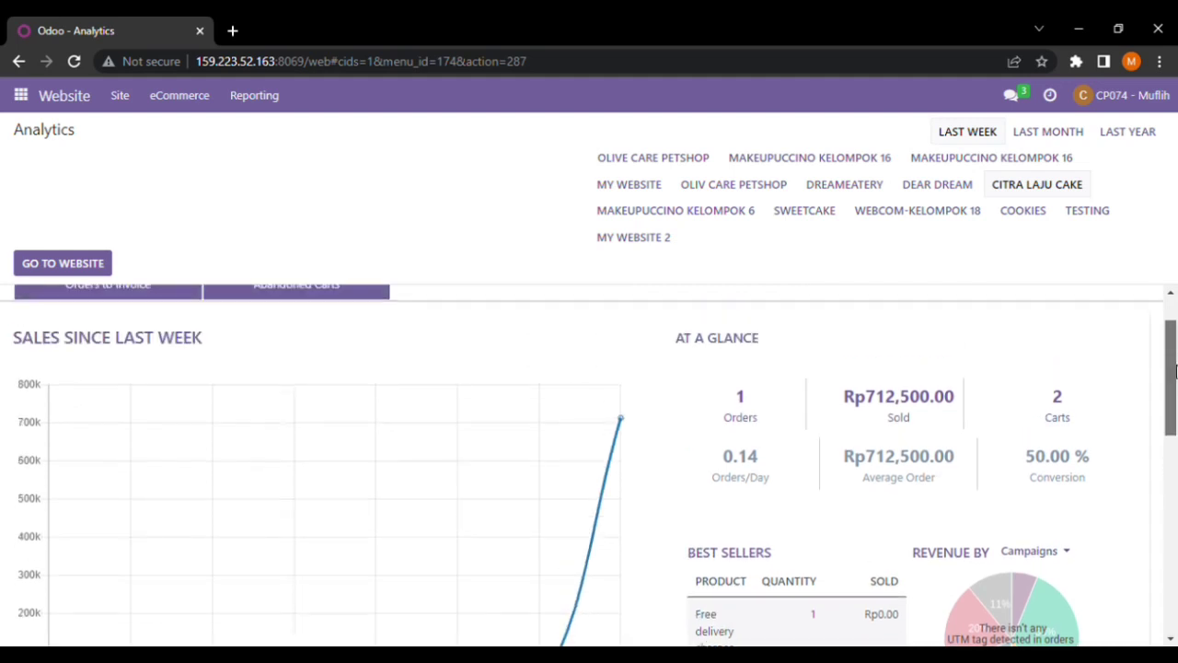
scroll(1177, 368, down, 1)
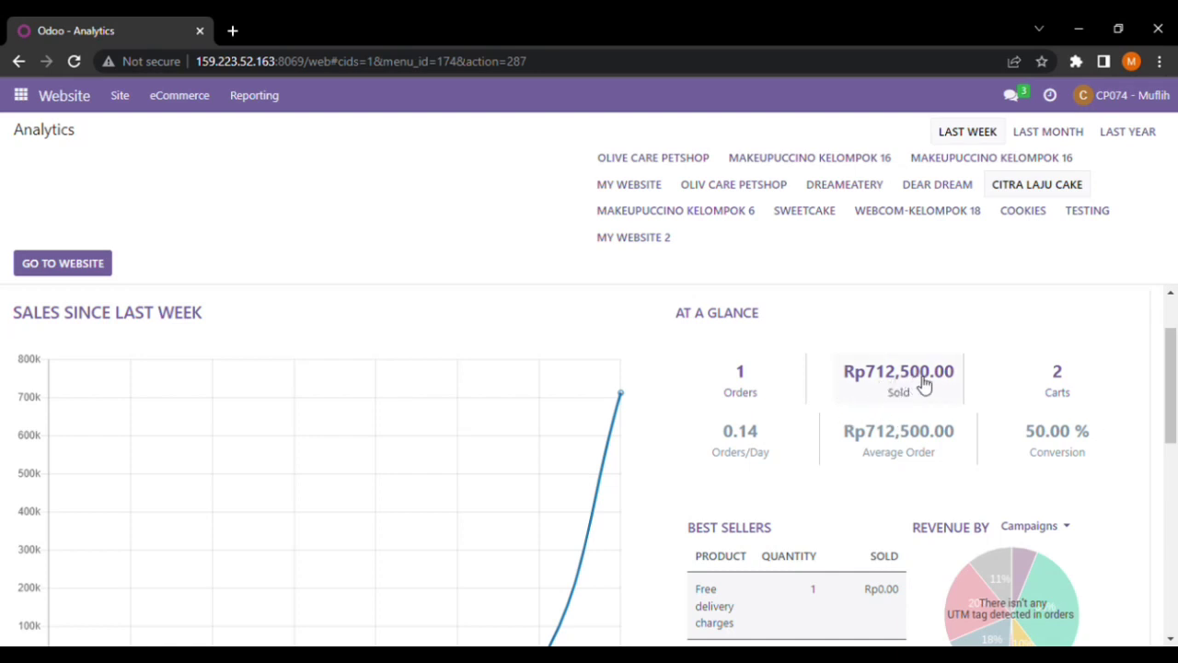
scroll(1175, 393, down, 1)
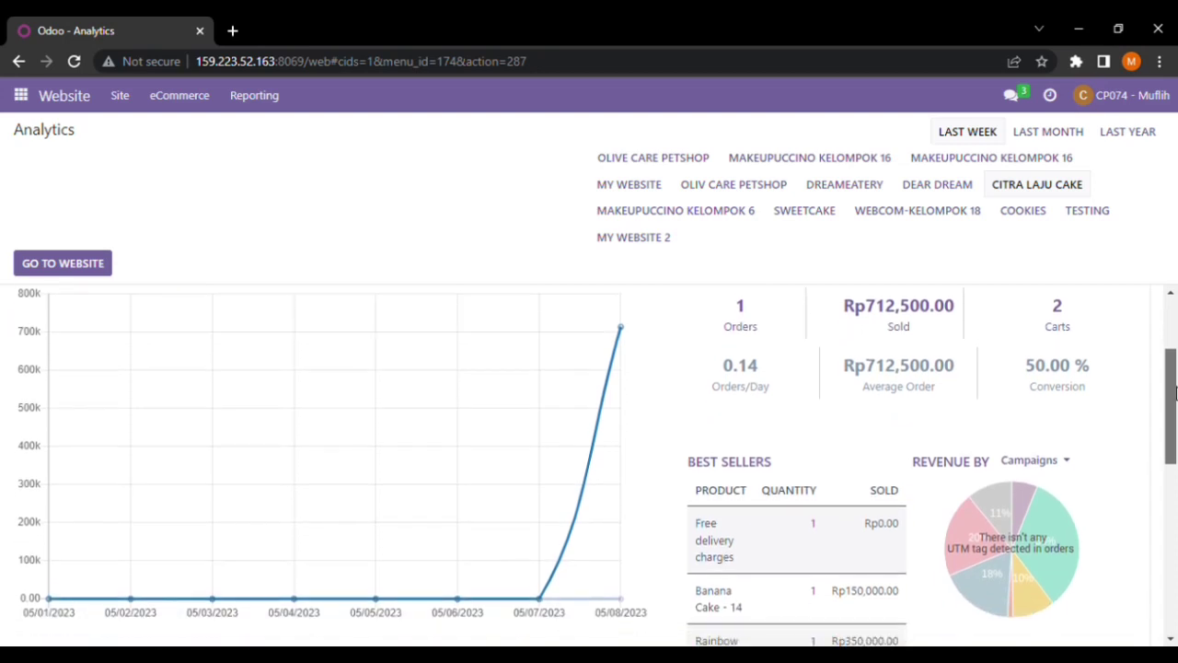
drag(1175, 393, 1123, 445)
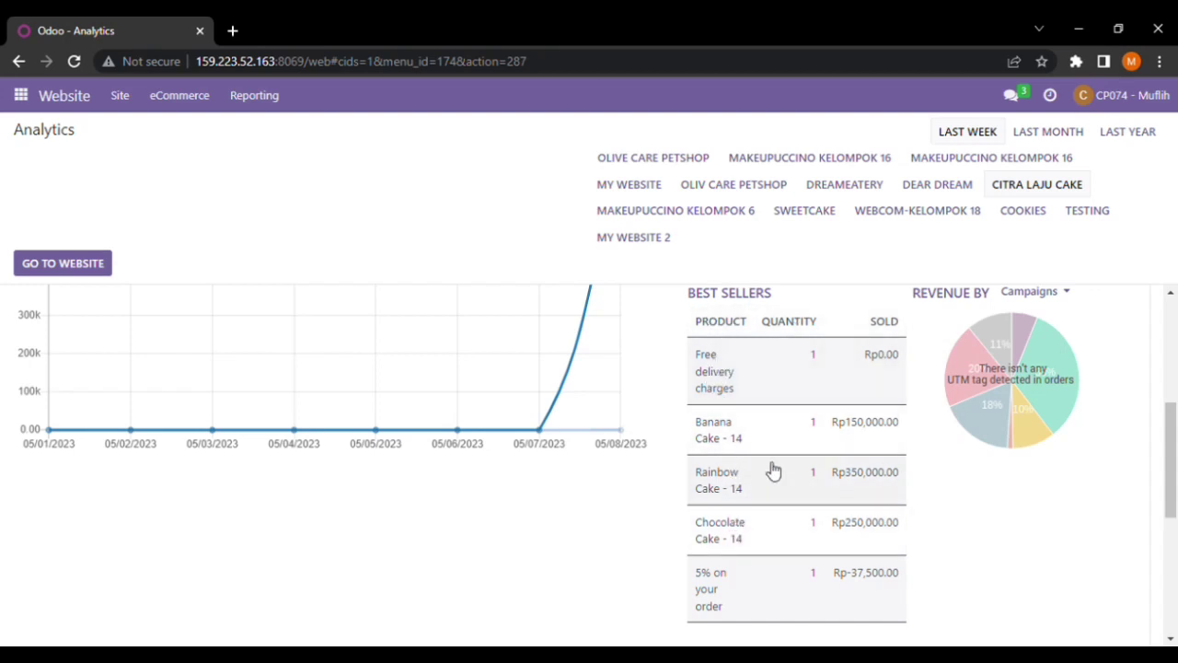
Review the Best Sellers table, then return to the top showing 1 order to invoice and 1 abandoned cart
drag(1176, 458, 1176, 465)
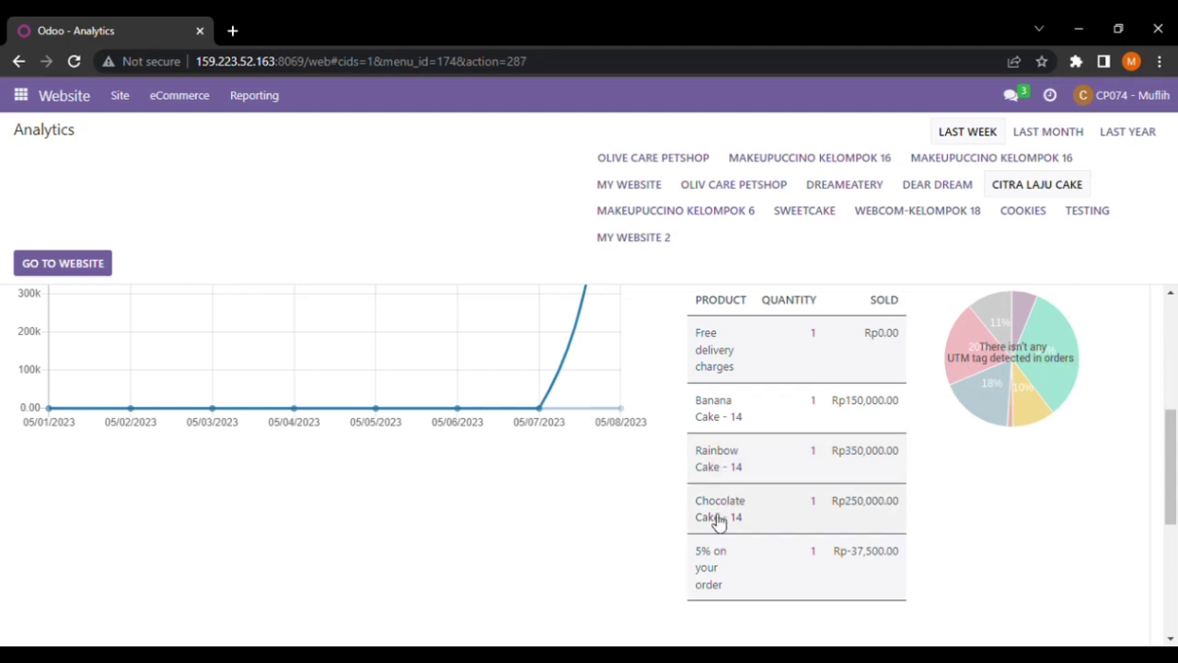
drag(1177, 481, 1176, 479)
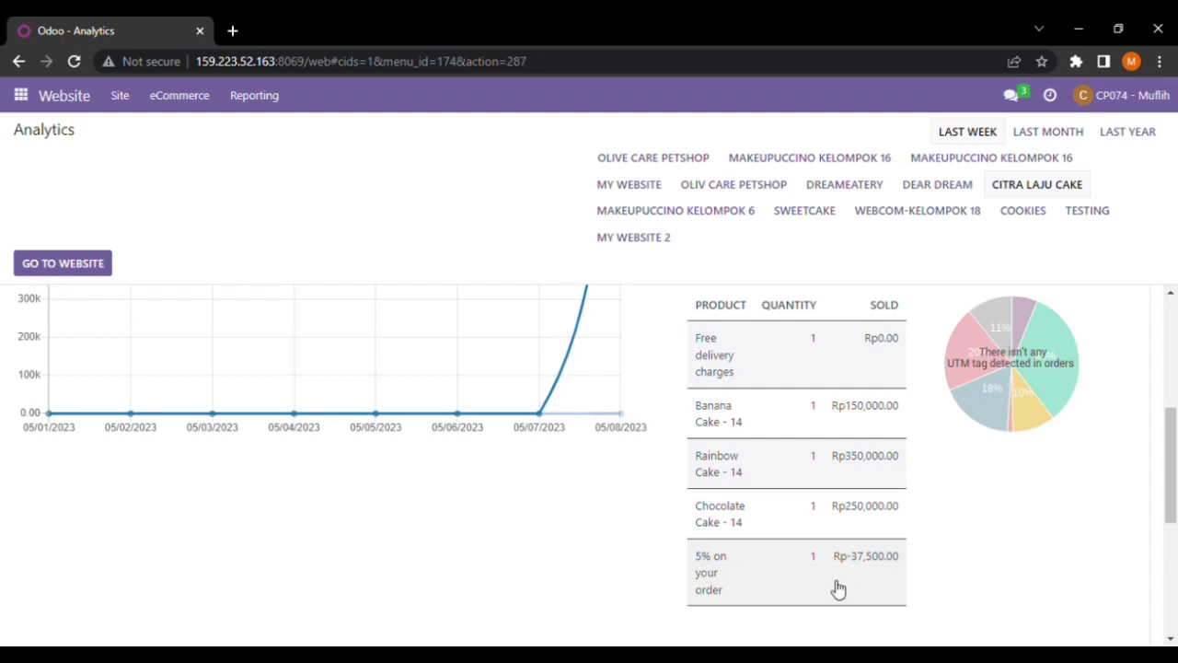
drag(1171, 471, 1174, 309)
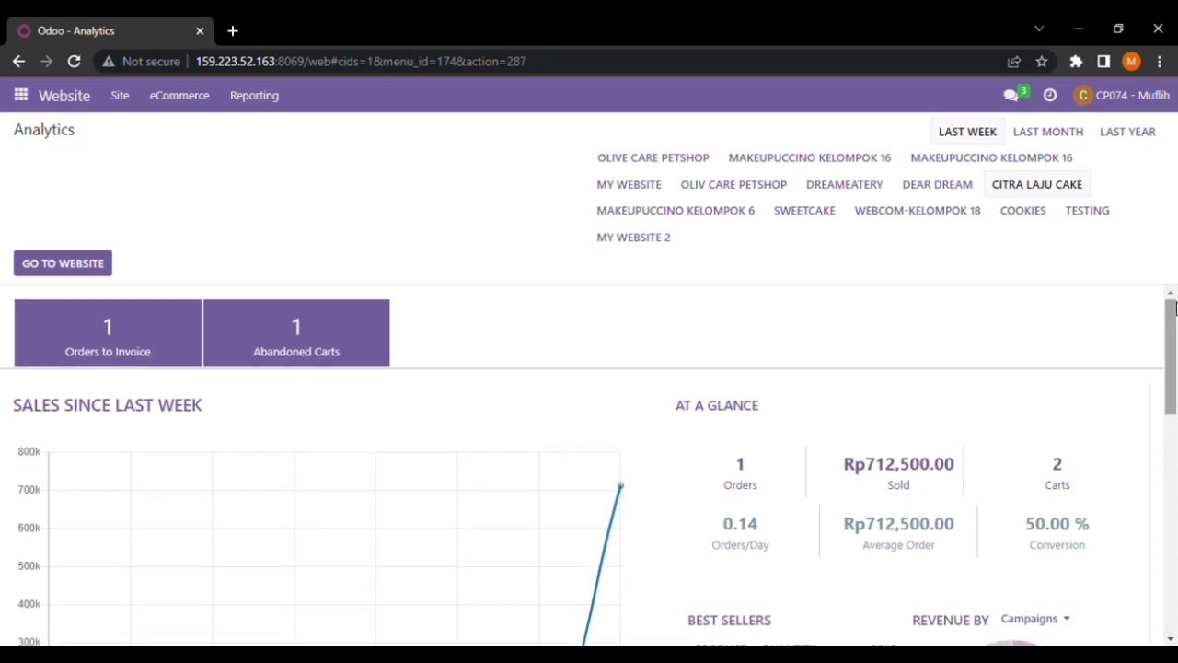